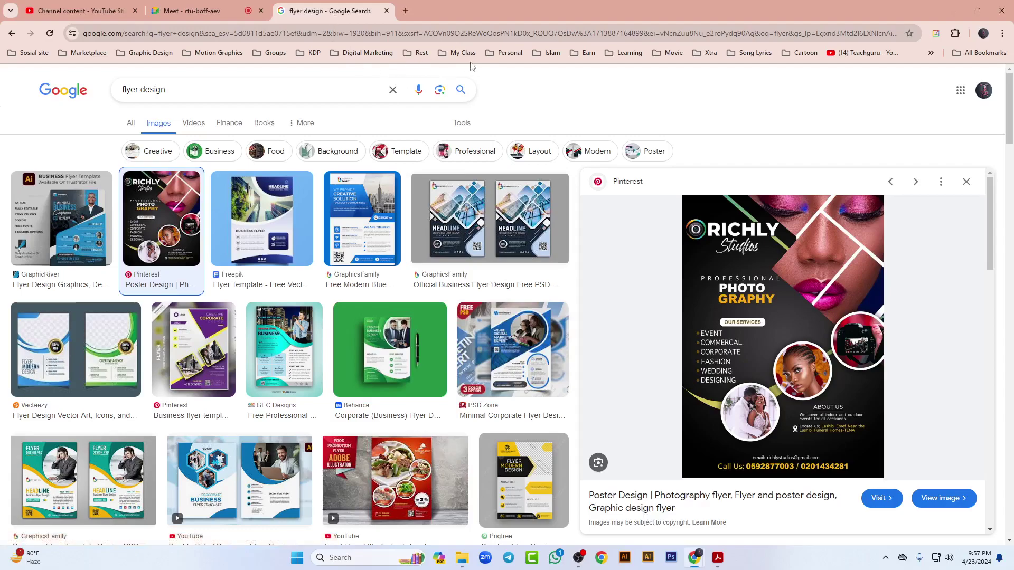
Step: Open the Graphic Design Batch 2267 group from the My Class bookmarks
click(462, 53)
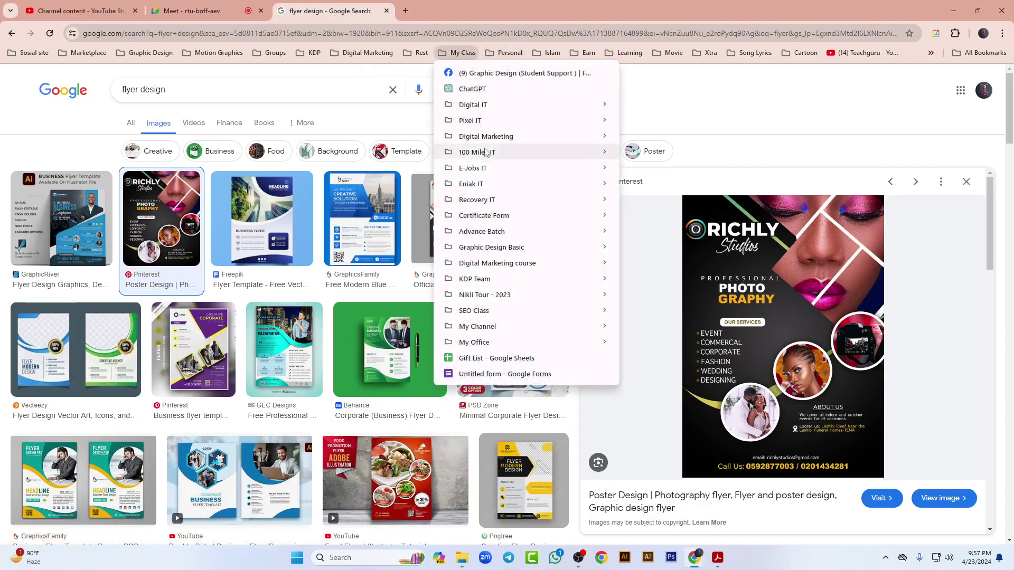
mouse_move(489, 121)
click(672, 121)
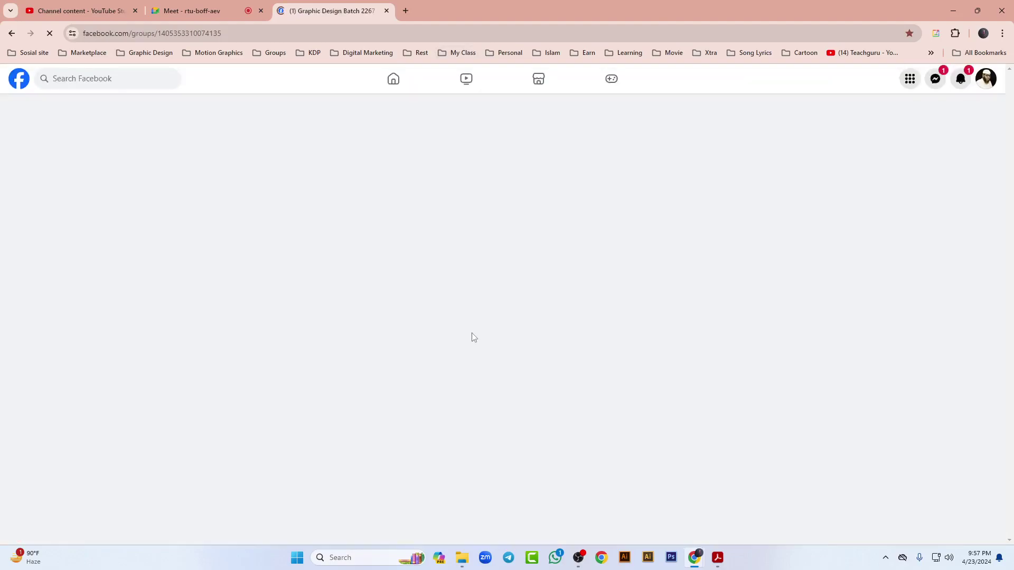
Step: Scroll through the Batch 2267 group feed
scroll(278, 353, down, 6)
scroll(261, 395, down, 15)
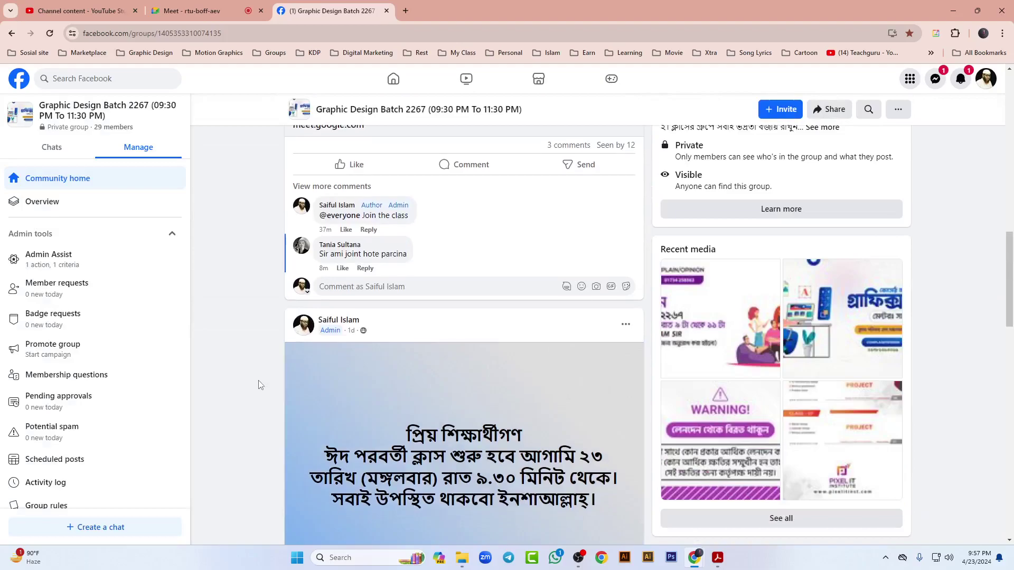
scroll(252, 370, down, 15)
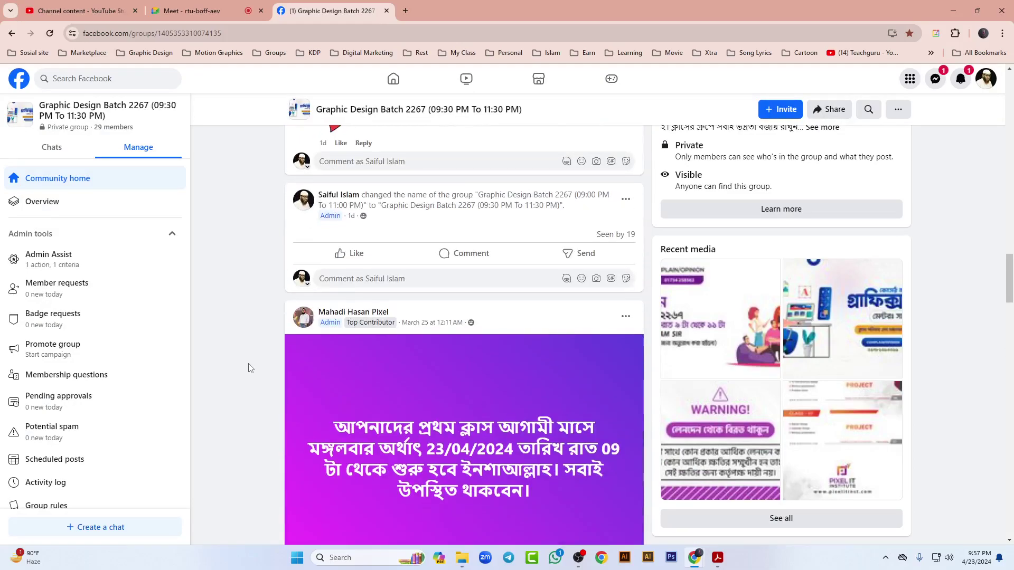
scroll(249, 374, down, 15)
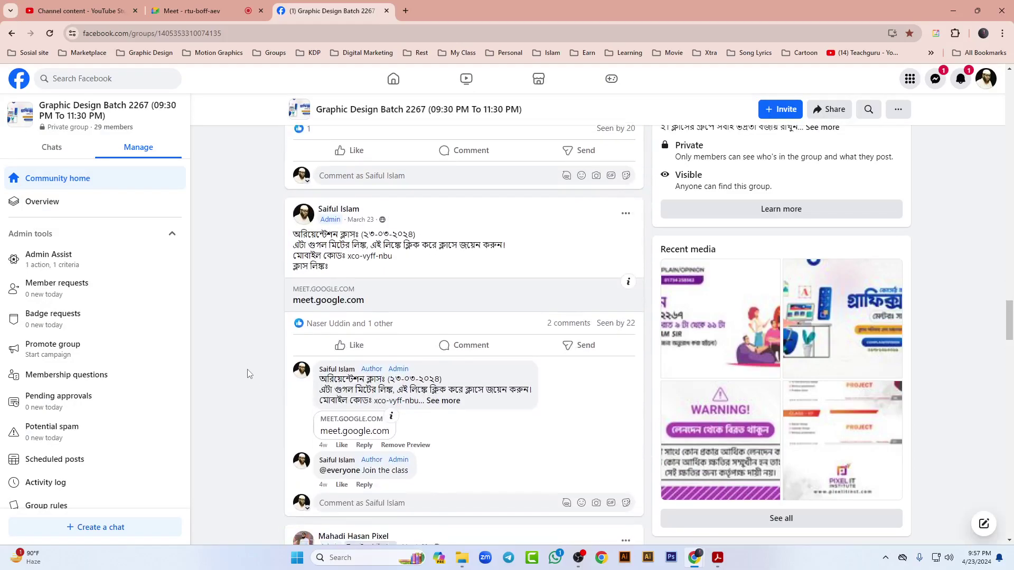
scroll(250, 378, down, 15)
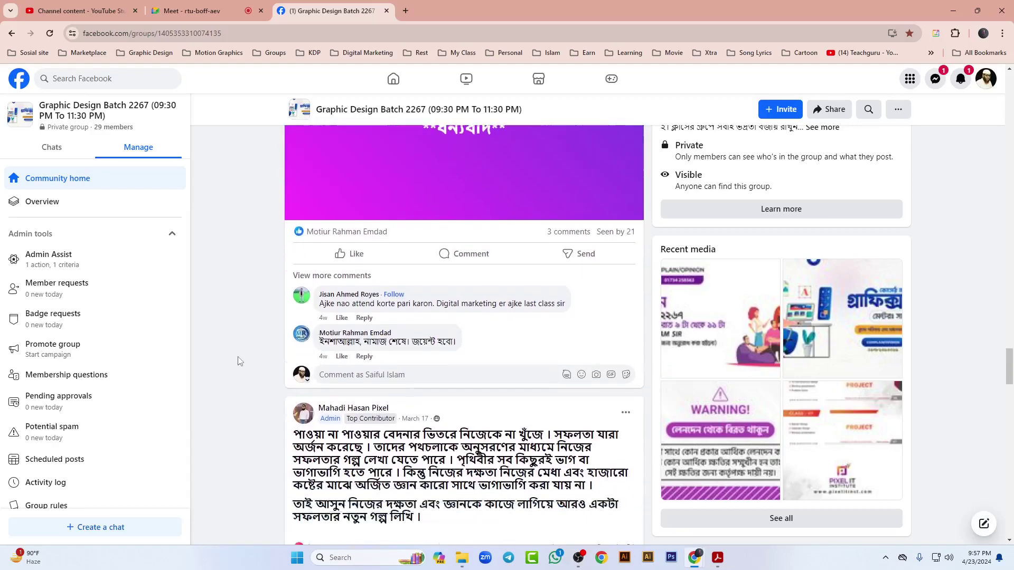
scroll(237, 360, up, 2)
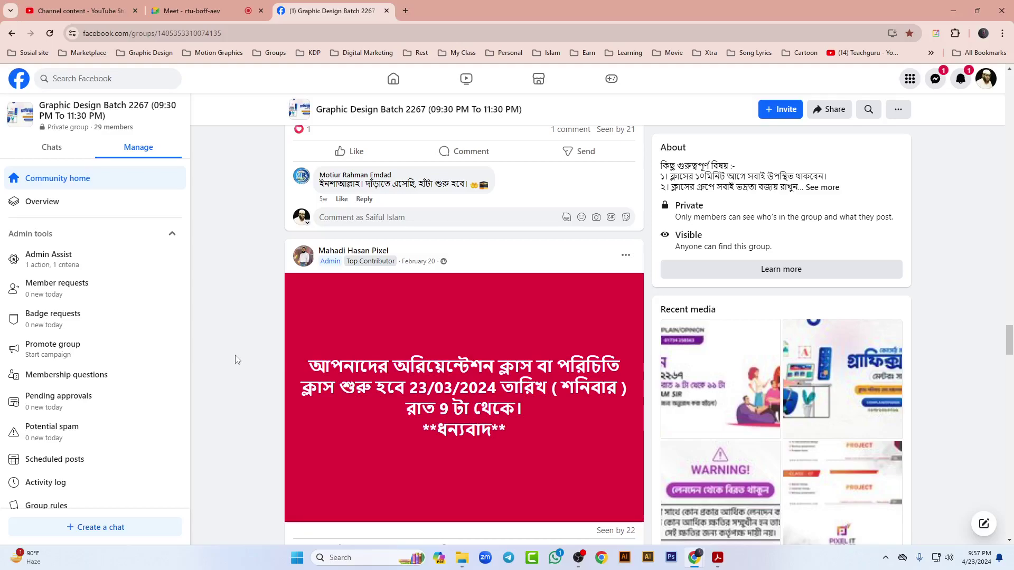
scroll(237, 359, up, 4)
scroll(238, 360, down, 6)
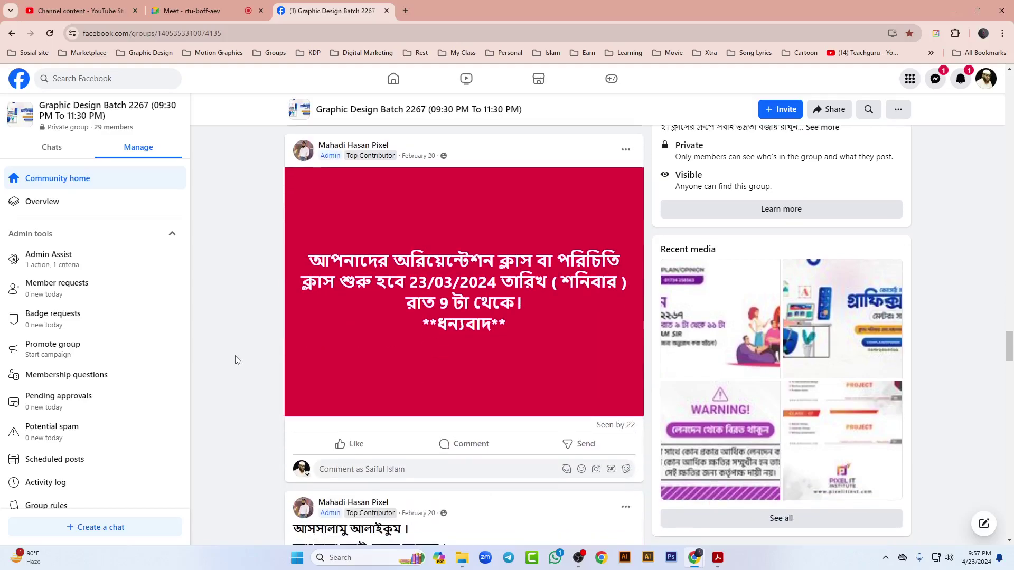
scroll(237, 360, down, 5)
scroll(234, 363, down, 15)
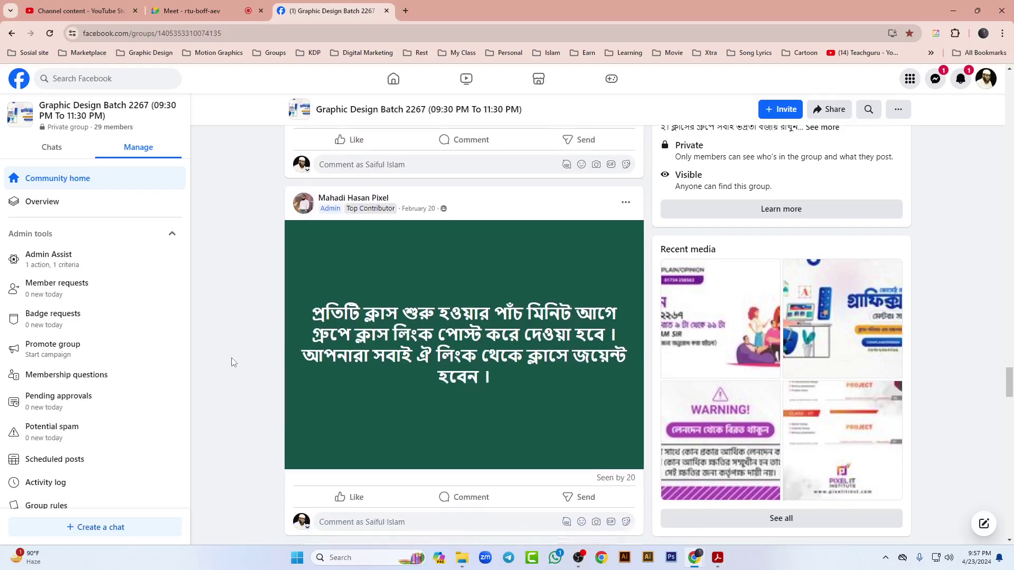
scroll(231, 363, down, 14)
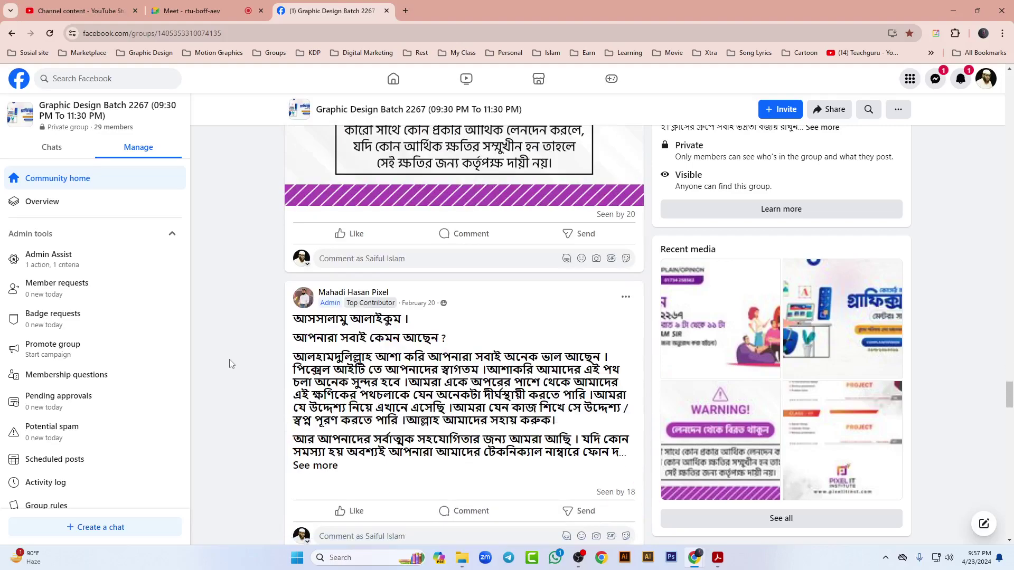
scroll(228, 364, down, 12)
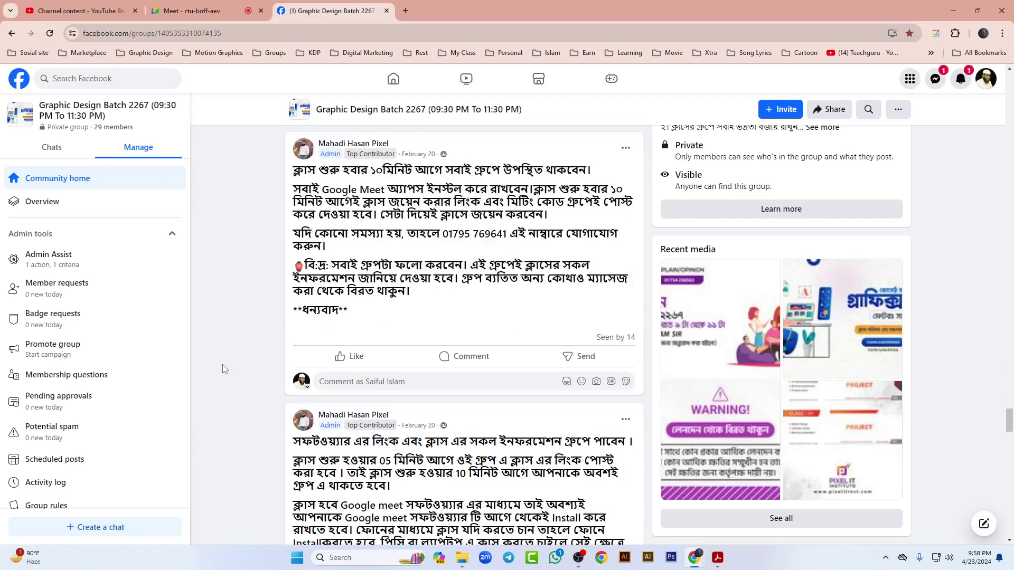
Step: Expand a post's full text, read on, then return to the top of the group page
click(568, 311)
scroll(243, 351, down, 8)
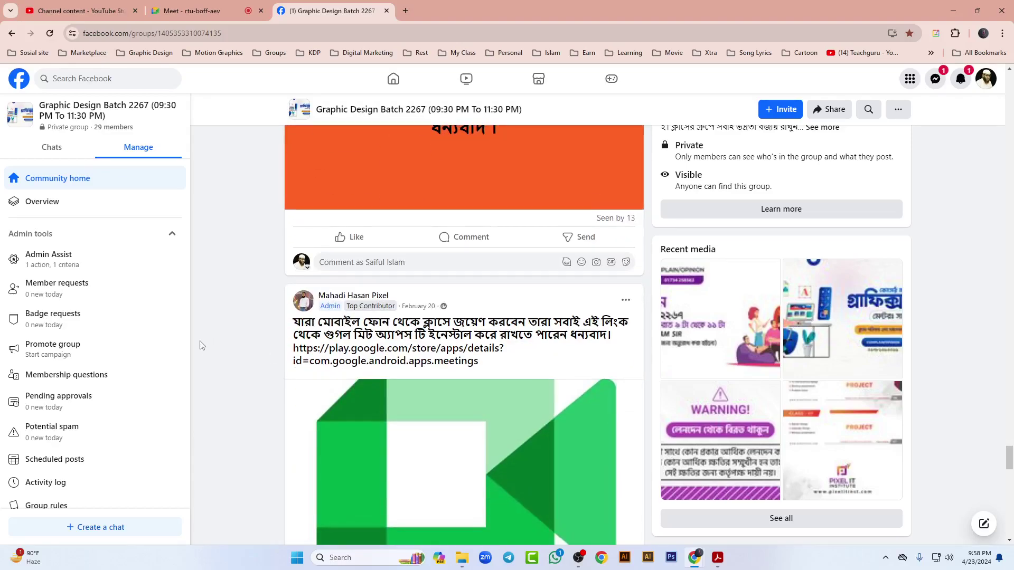
scroll(232, 348, down, 15)
scroll(214, 332, down, 10)
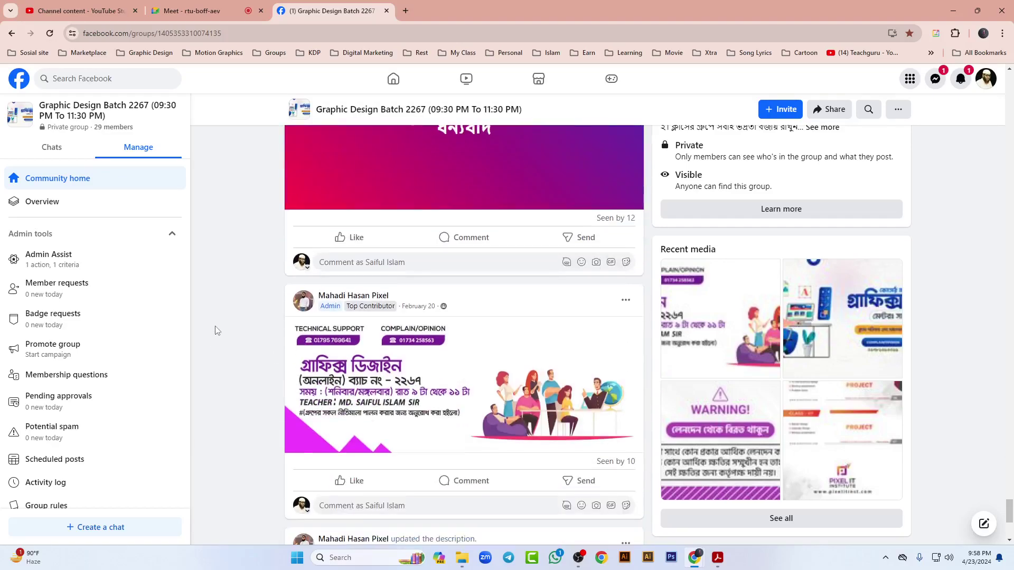
scroll(214, 324, up, 5)
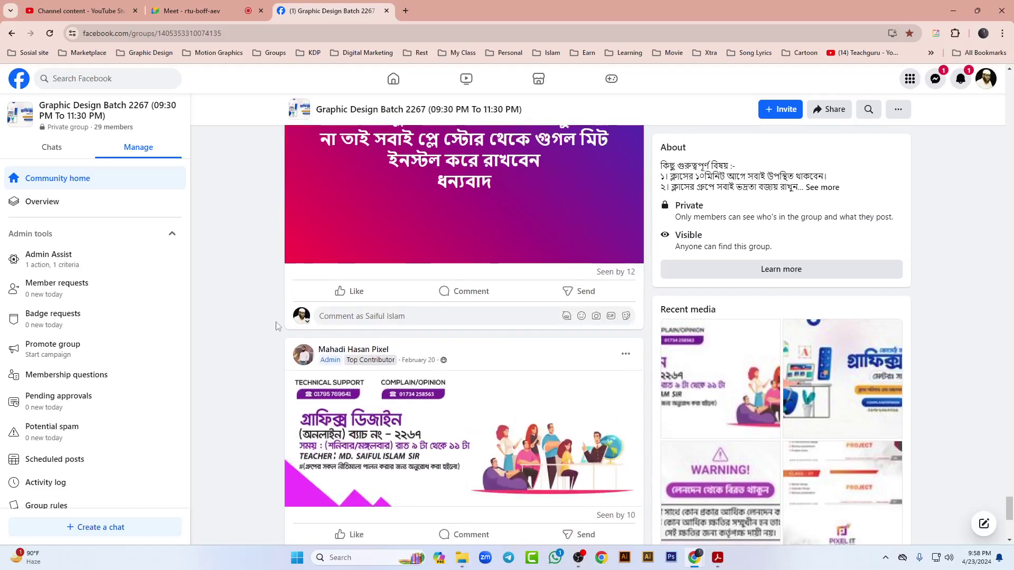
drag(1008, 506, 1008, 69)
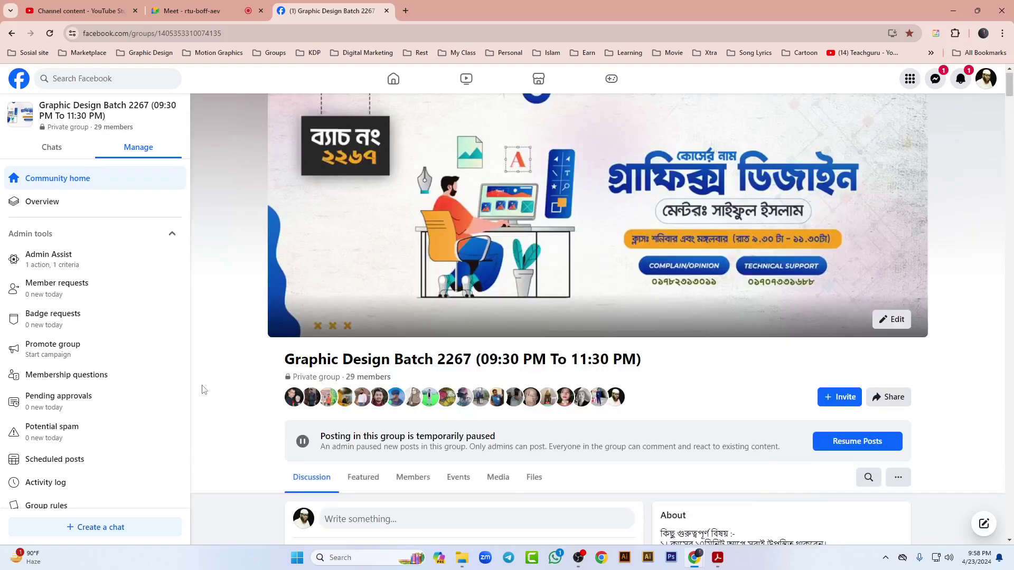
click(405, 10)
Step: Open the Graphic Design Batch 2266 group from the My Class bookmarks
click(463, 52)
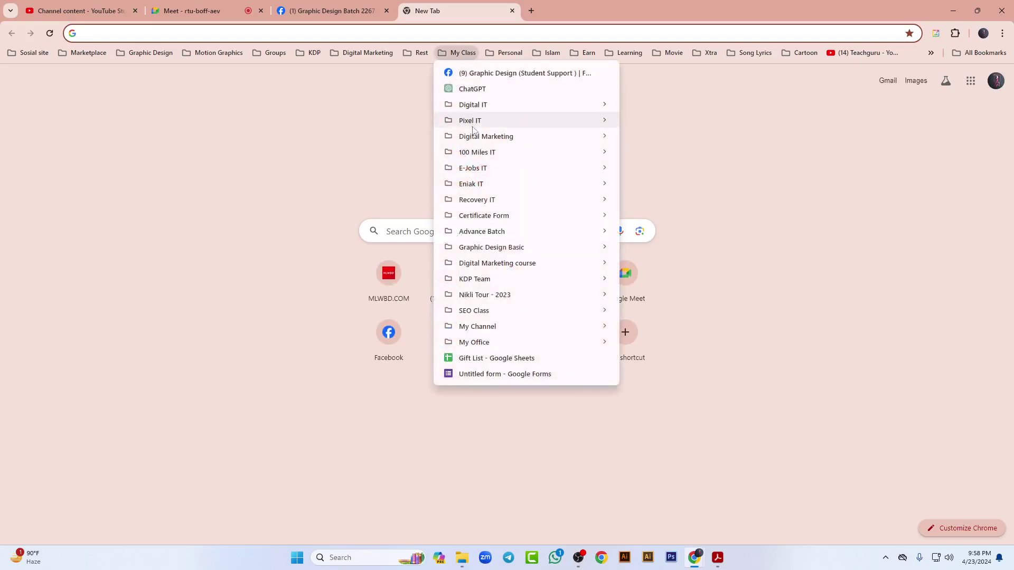
mouse_move(477, 127)
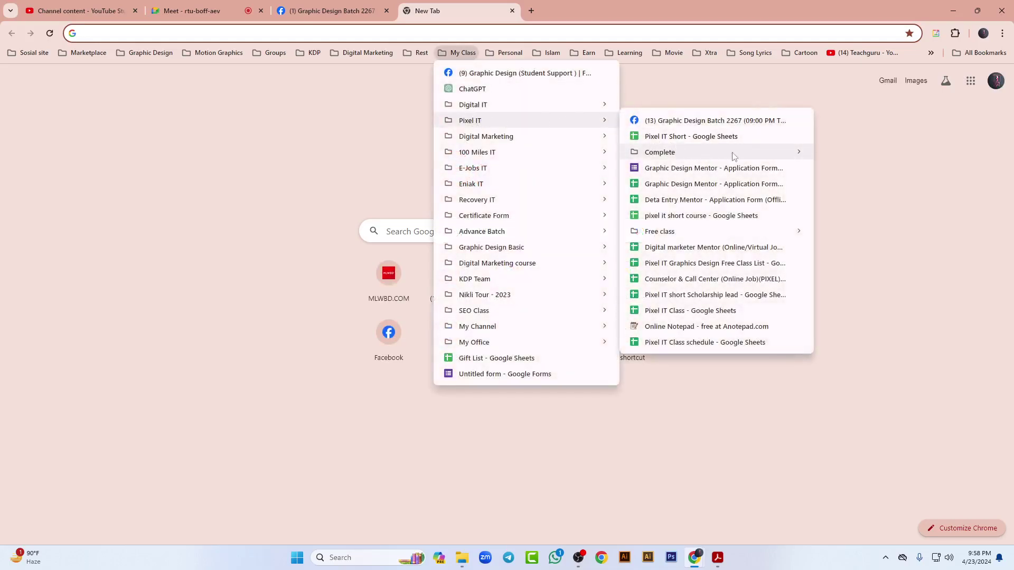
mouse_move(724, 153)
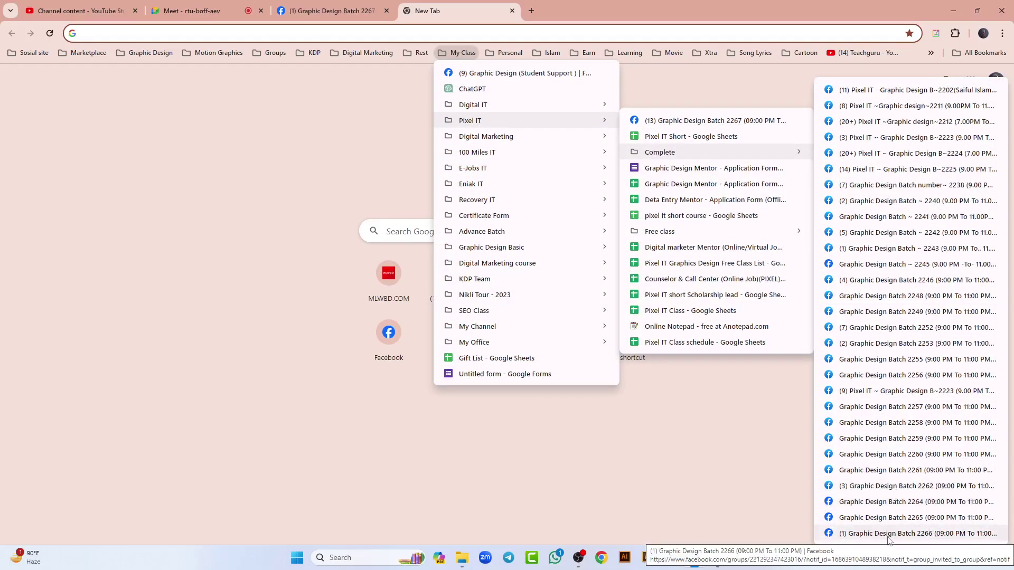
click(889, 533)
Step: Admit the waiting participant into the video call, then return to the Batch 2266 group
click(191, 10)
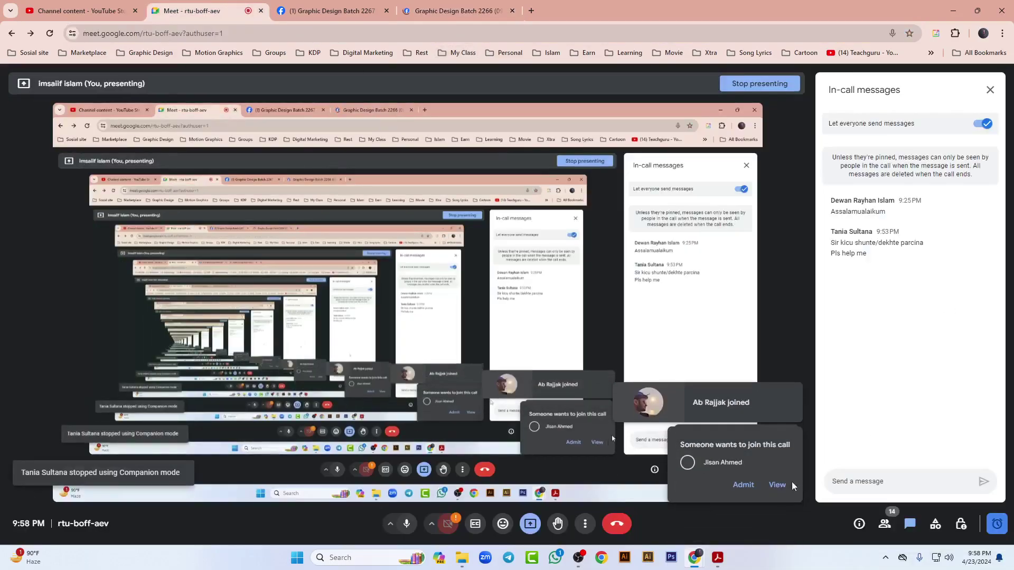
click(742, 485)
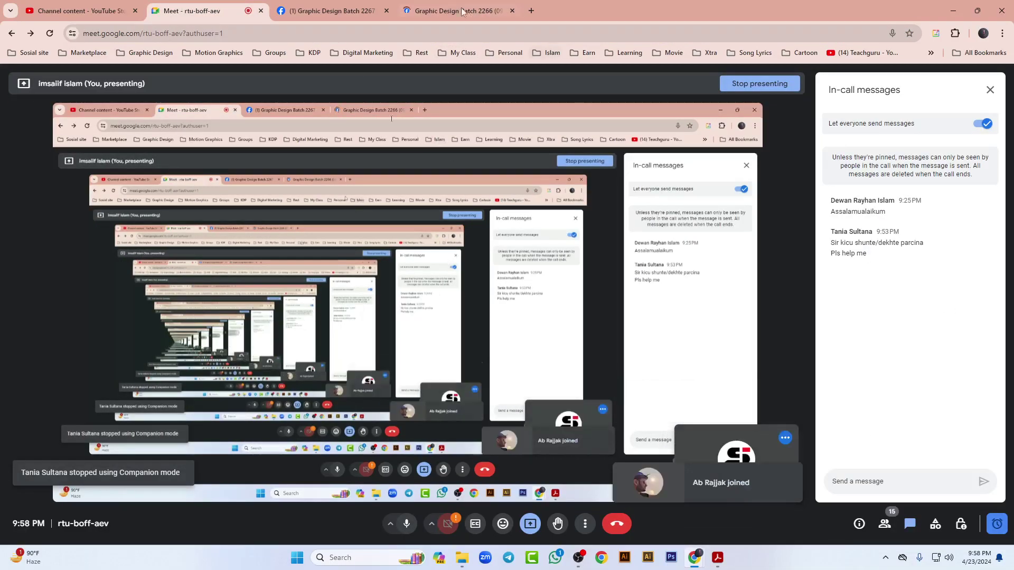
click(470, 15)
Step: Scroll the Batch 2266 feed down to the Photoshop CS6 zip download post
scroll(259, 223, down, 5)
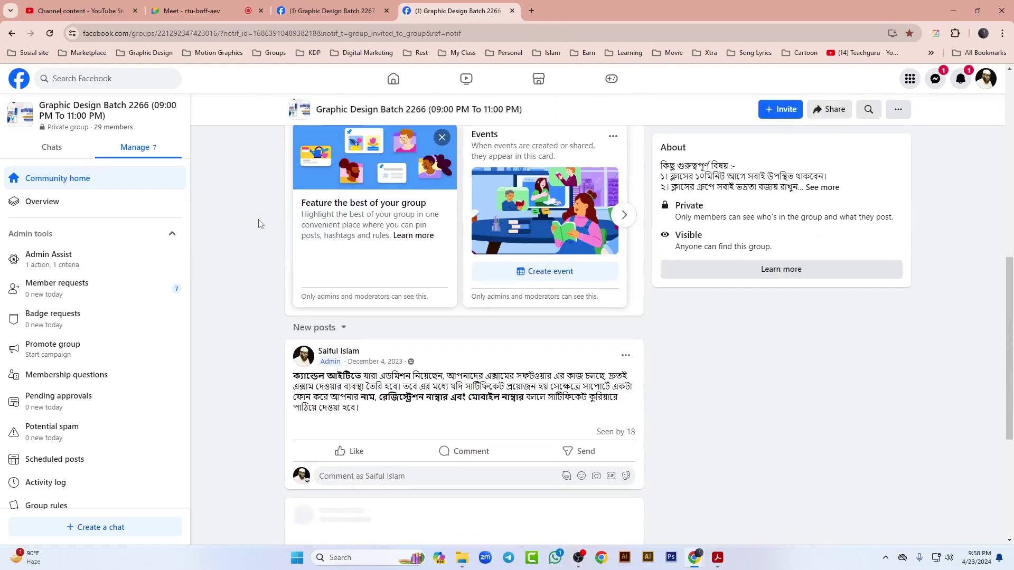
scroll(258, 223, down, 10)
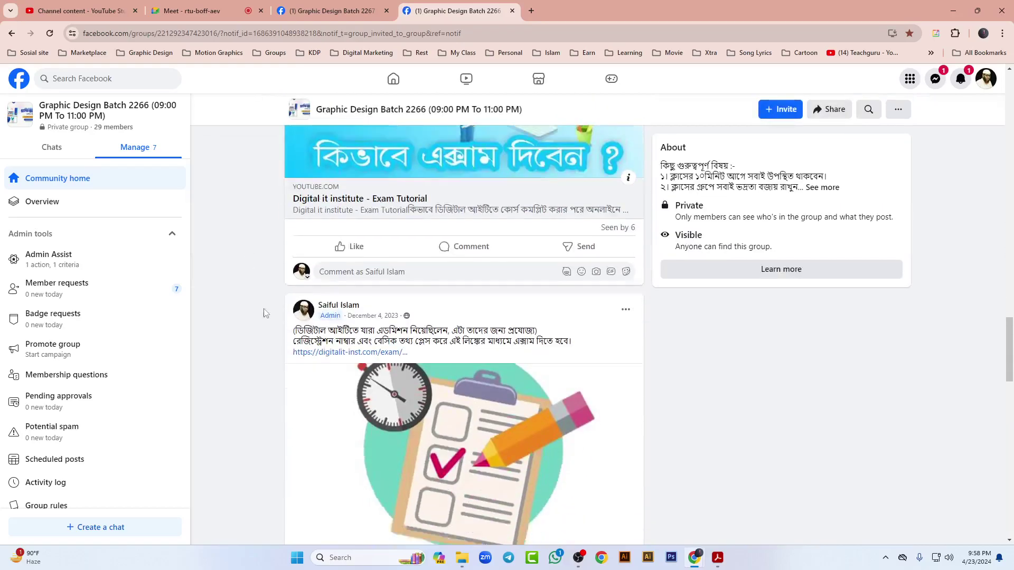
scroll(263, 311, down, 15)
scroll(244, 349, down, 15)
scroll(240, 347, down, 15)
scroll(232, 346, down, 10)
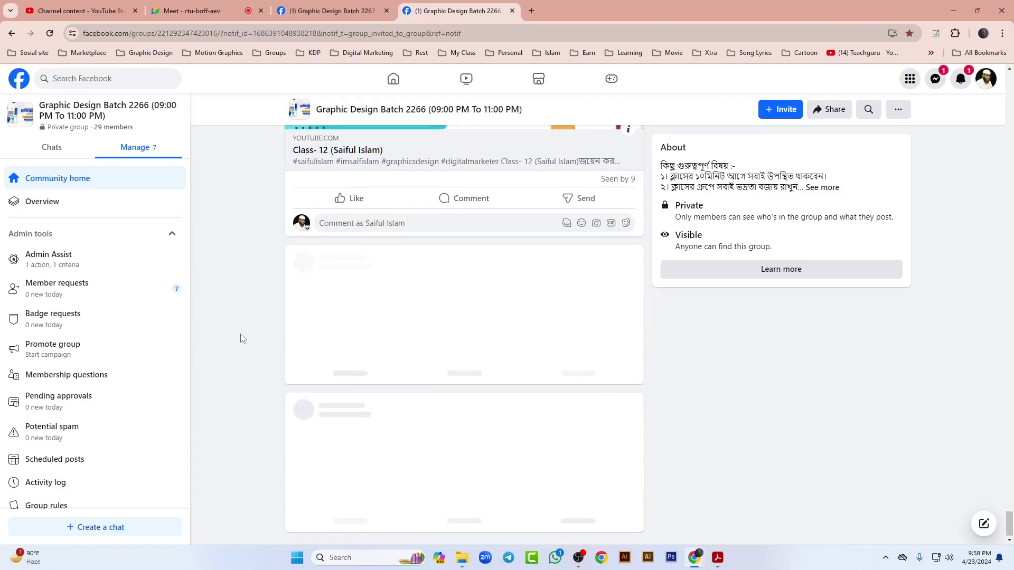
scroll(243, 323, down, 10)
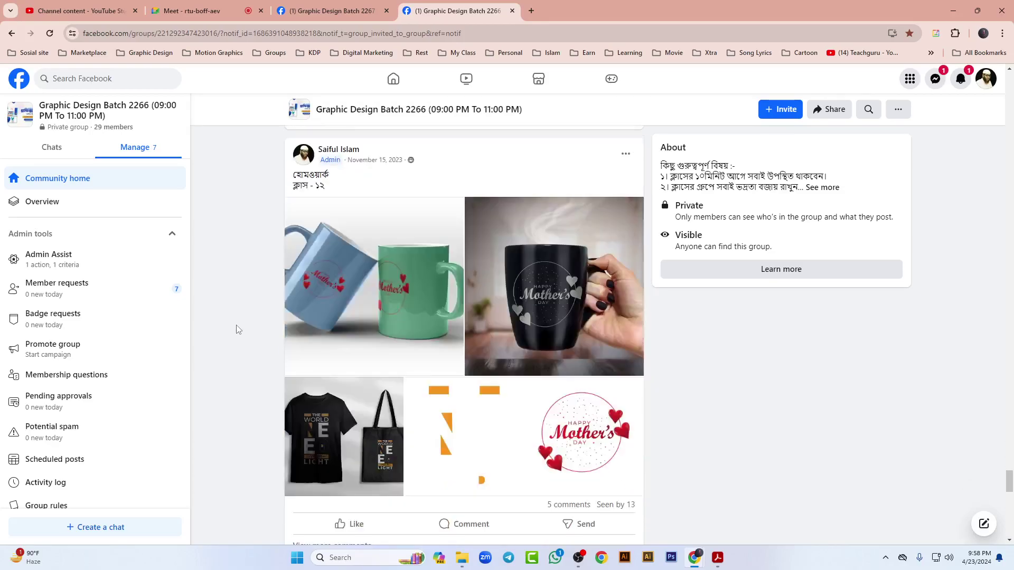
scroll(240, 319, down, 10)
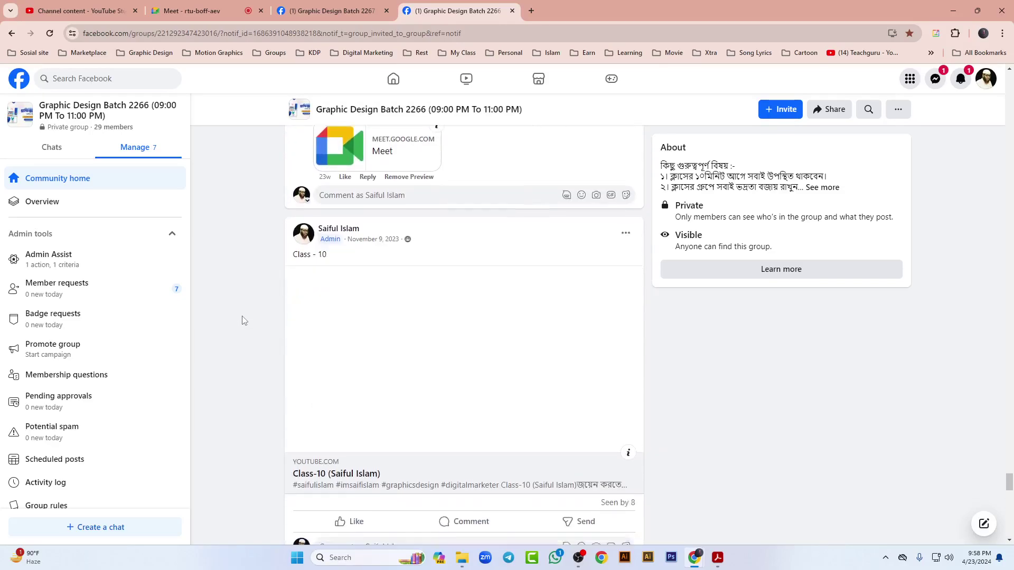
scroll(244, 307, down, 10)
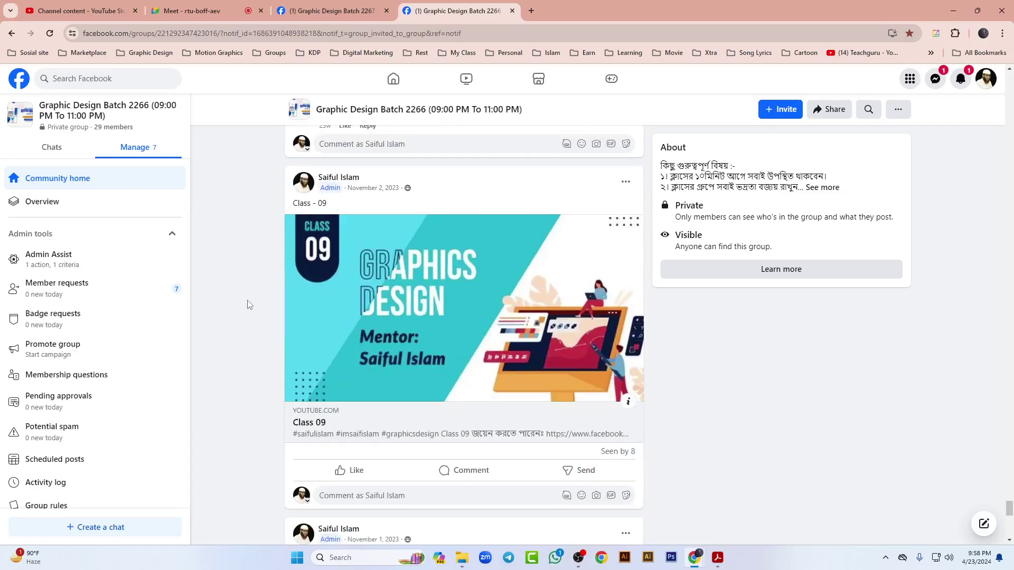
scroll(244, 304, down, 5)
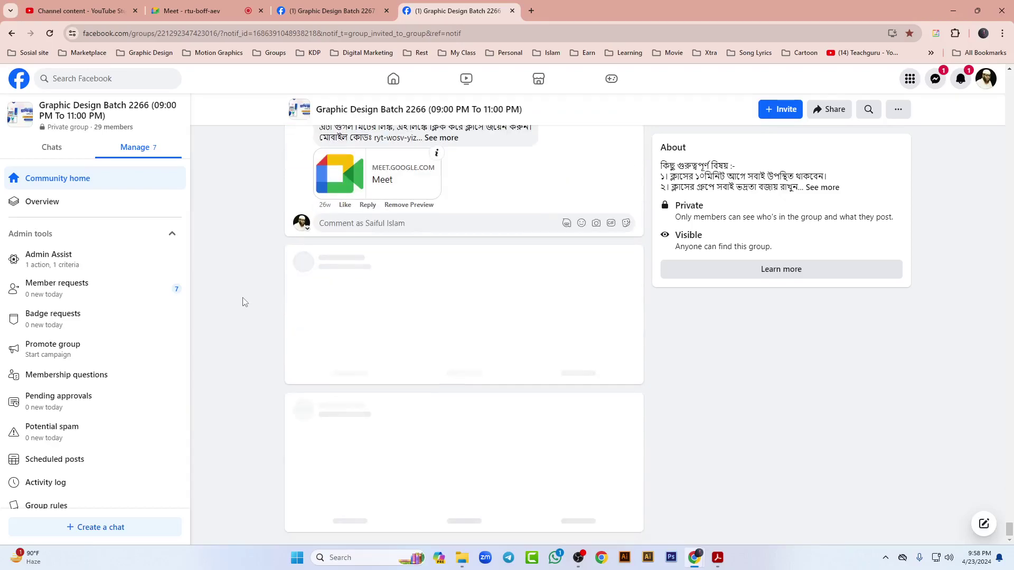
scroll(224, 335, down, 7)
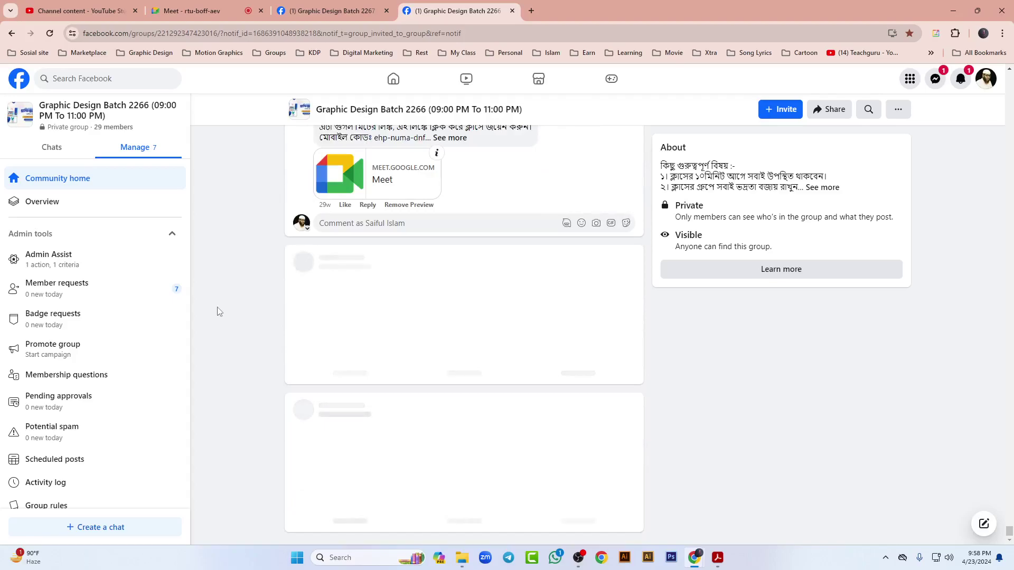
scroll(219, 312, down, 15)
scroll(235, 354, down, 15)
scroll(214, 363, down, 15)
scroll(213, 362, down, 15)
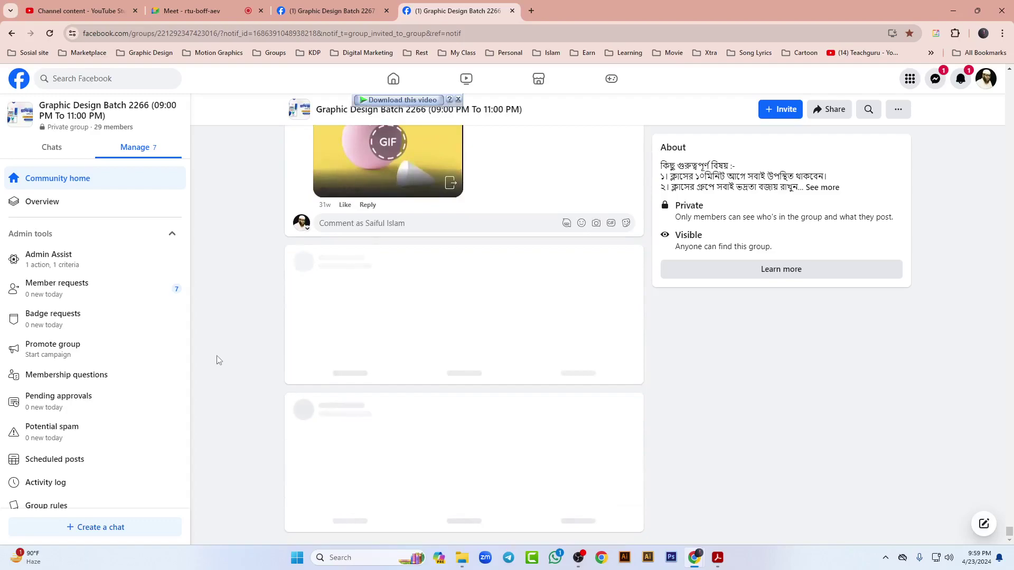
scroll(217, 364, down, 15)
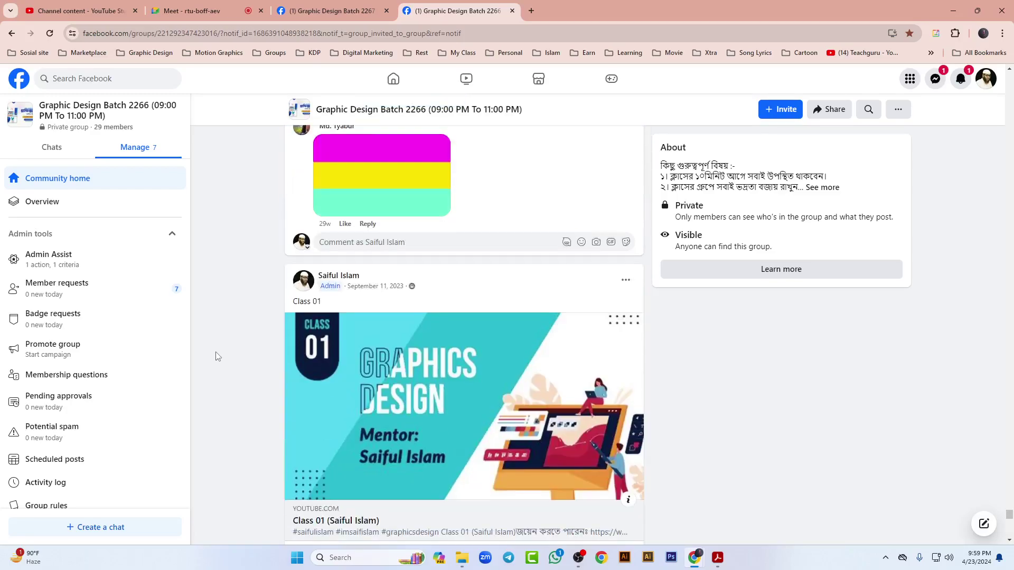
scroll(209, 365, down, 15)
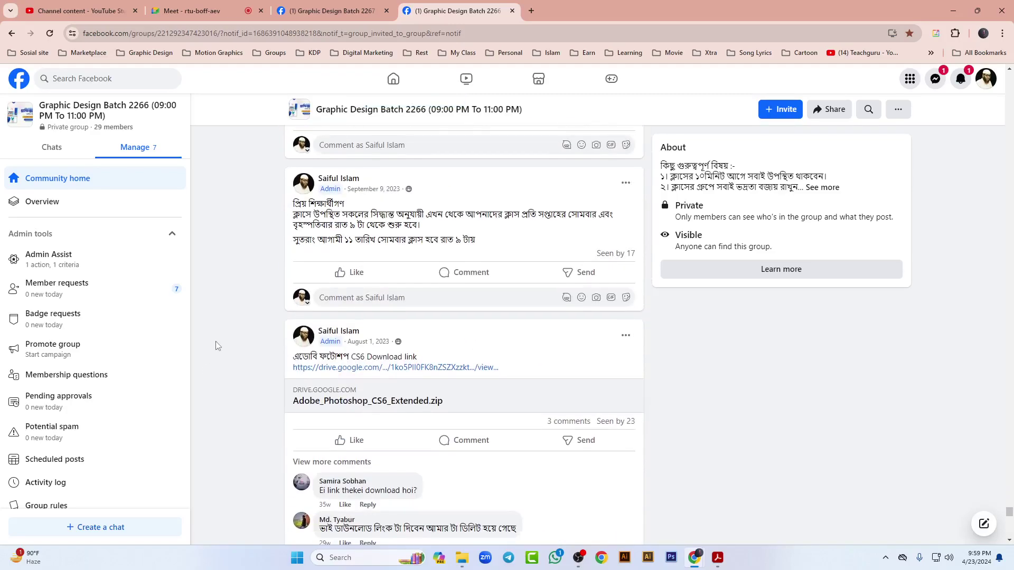
scroll(216, 345, up, 2)
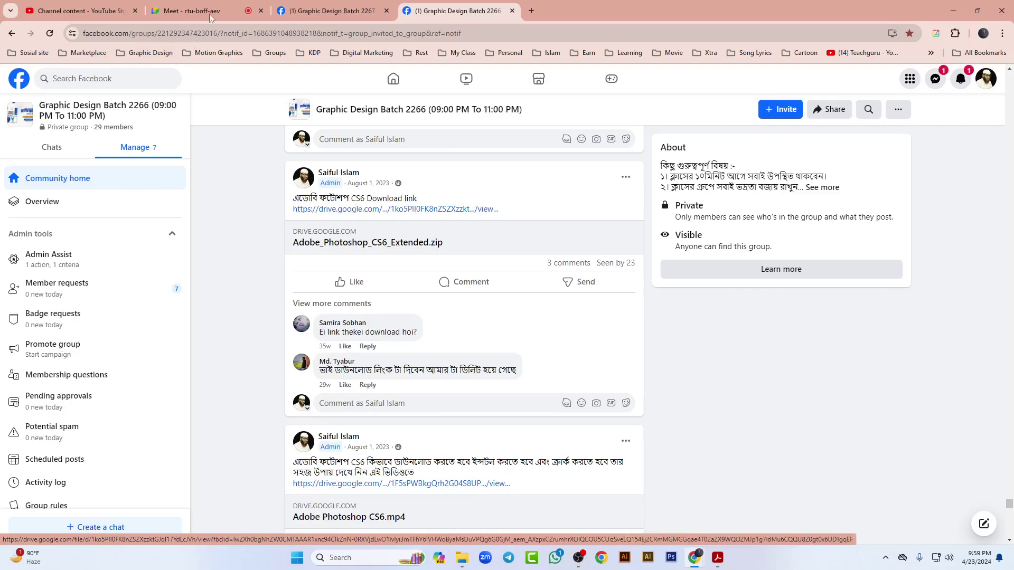
Step: Check the video call presentation and come back to the Batch 2266 feed
key(ctrl+2)
click(745, 486)
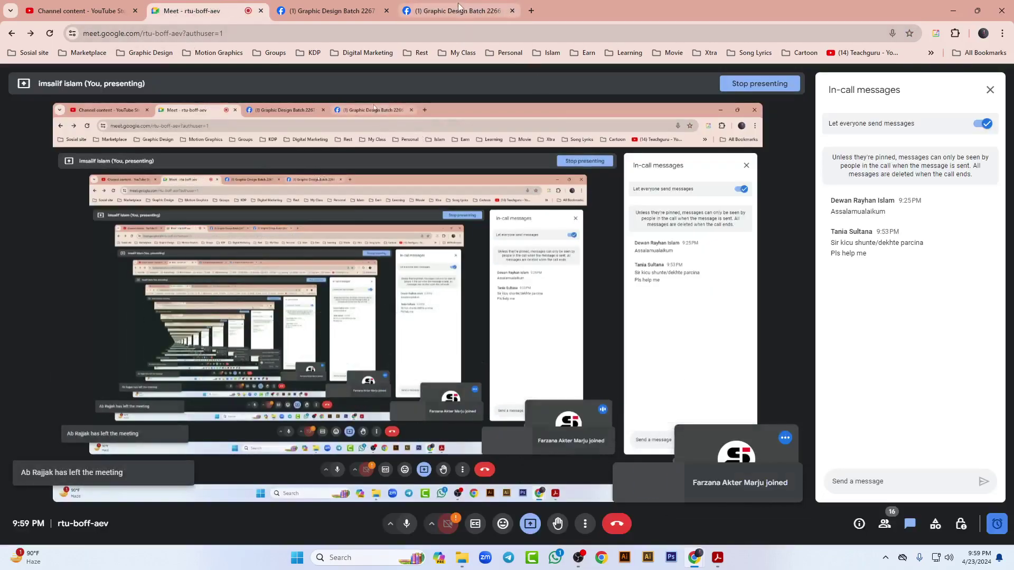
key(ctrl+4)
Step: Open Adobe_Photoshop_CS6_Extended.zip in Google Drive, try downloading it, and close the virus warning
click(354, 239)
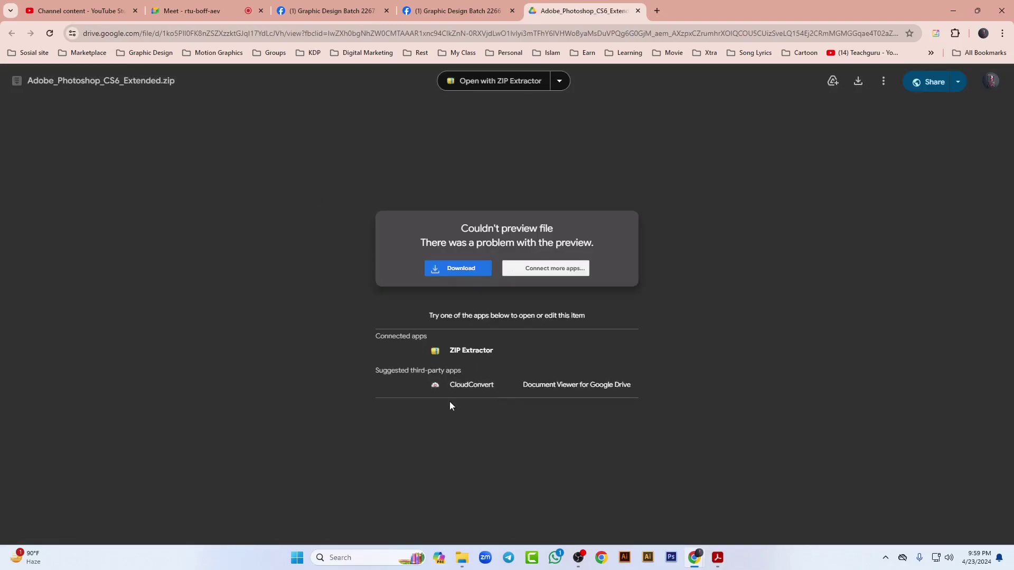
click(461, 272)
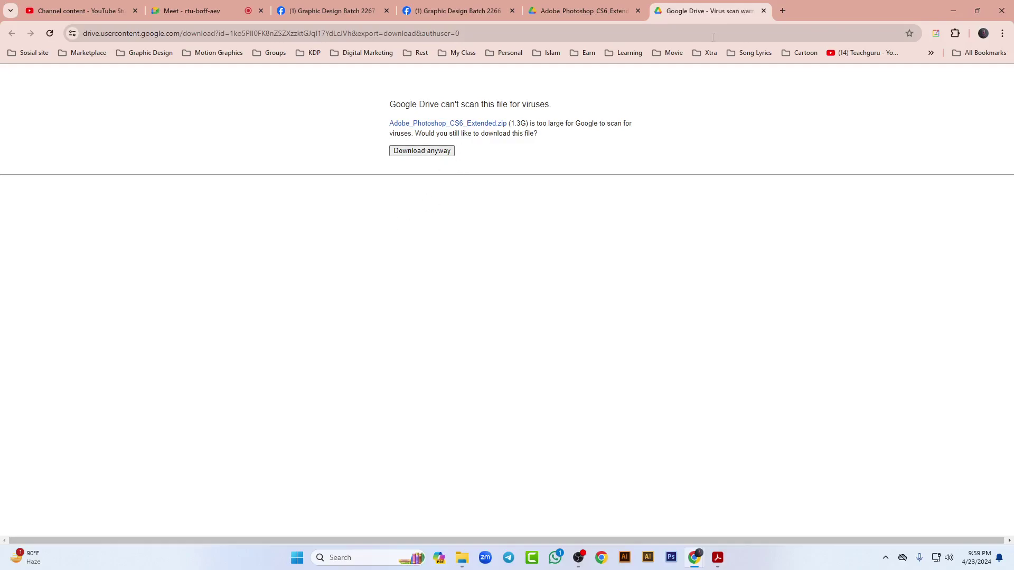
click(763, 11)
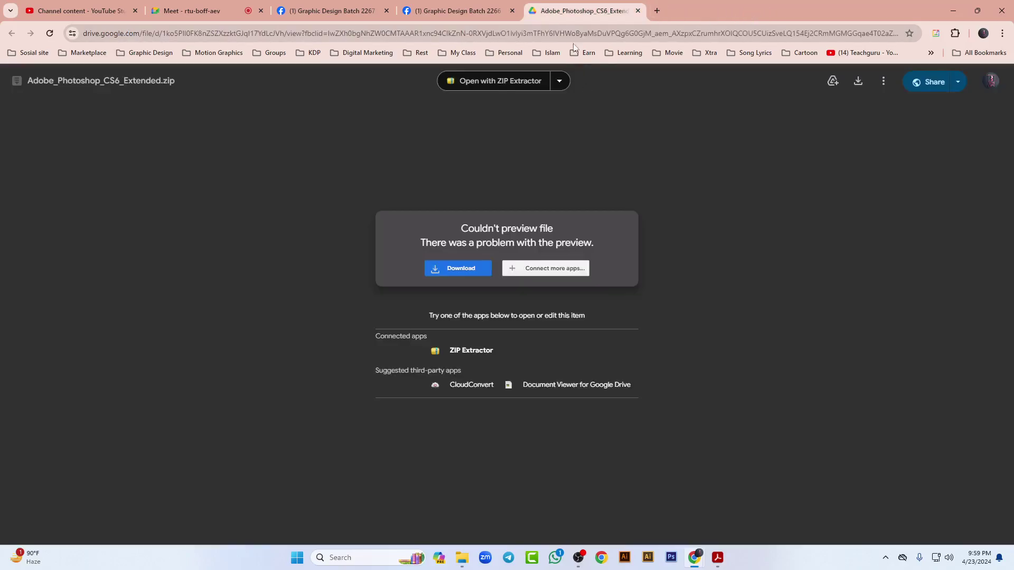
Step: Copy the zip file's Drive URL and go to the Batch 2267 group
click(606, 32)
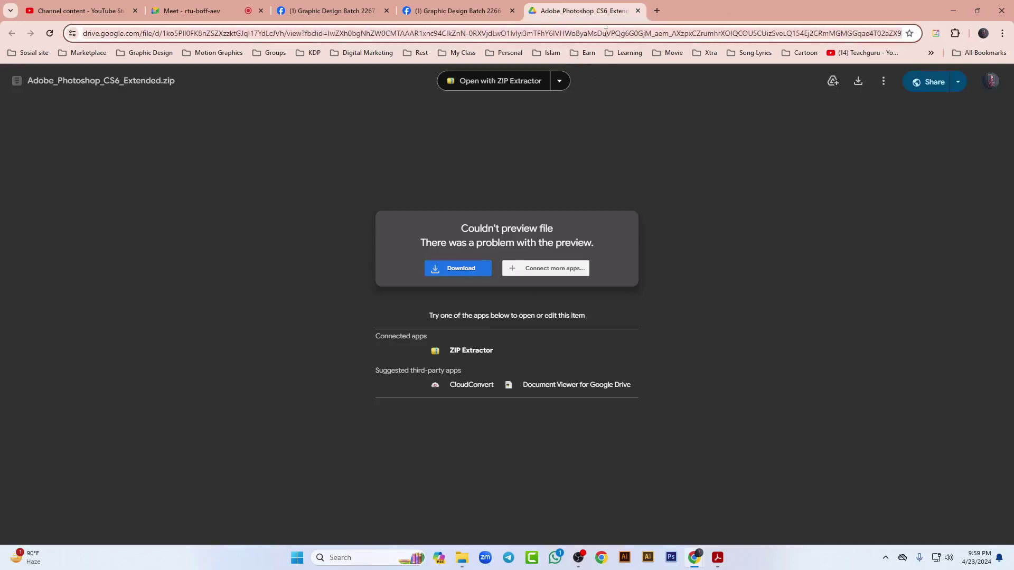
click(331, 11)
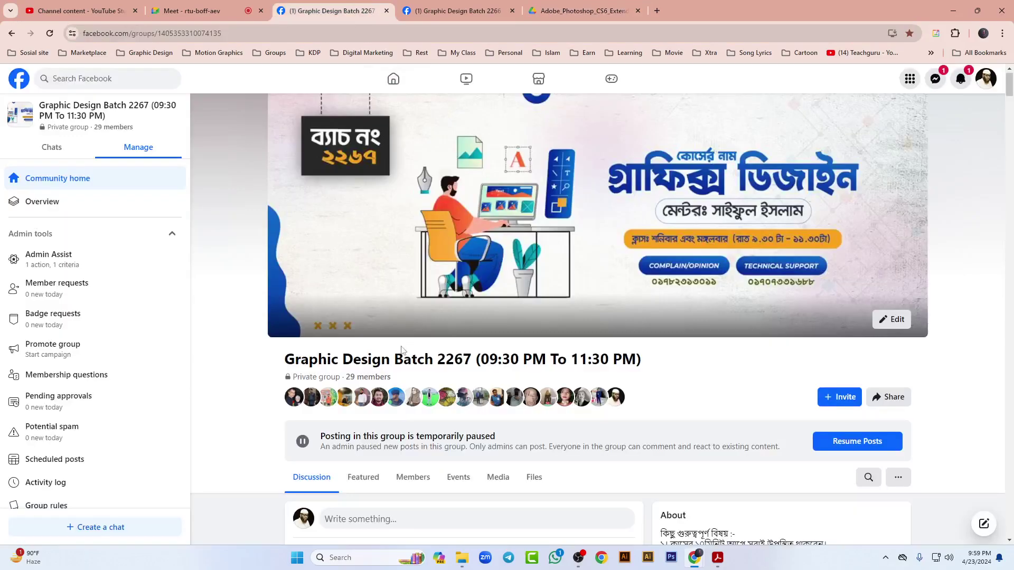
scroll(407, 348, down, 5)
Step: Post the zip's Drive link in Batch 2267 with the CS6 Download link caption from 2266
click(417, 208)
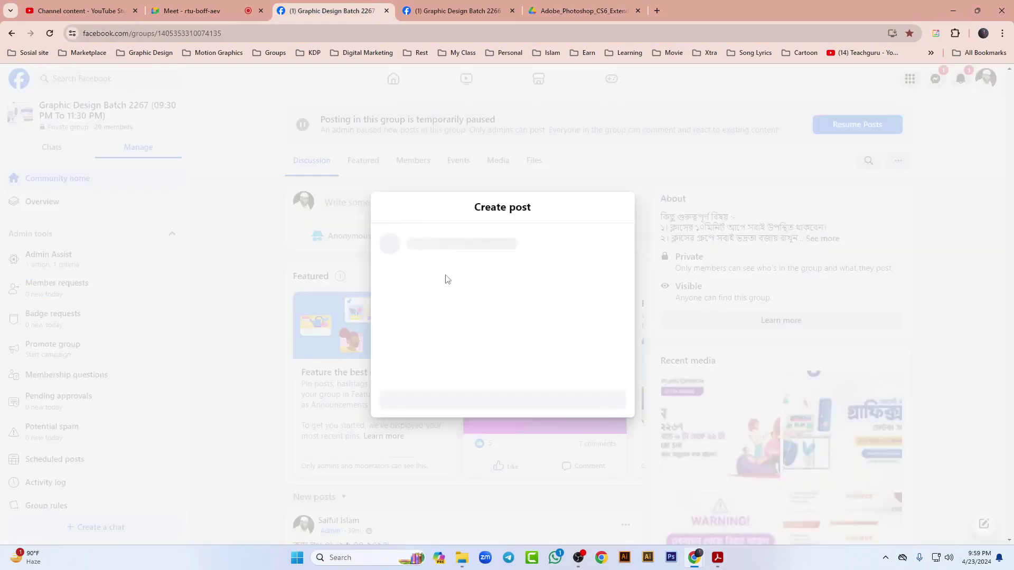
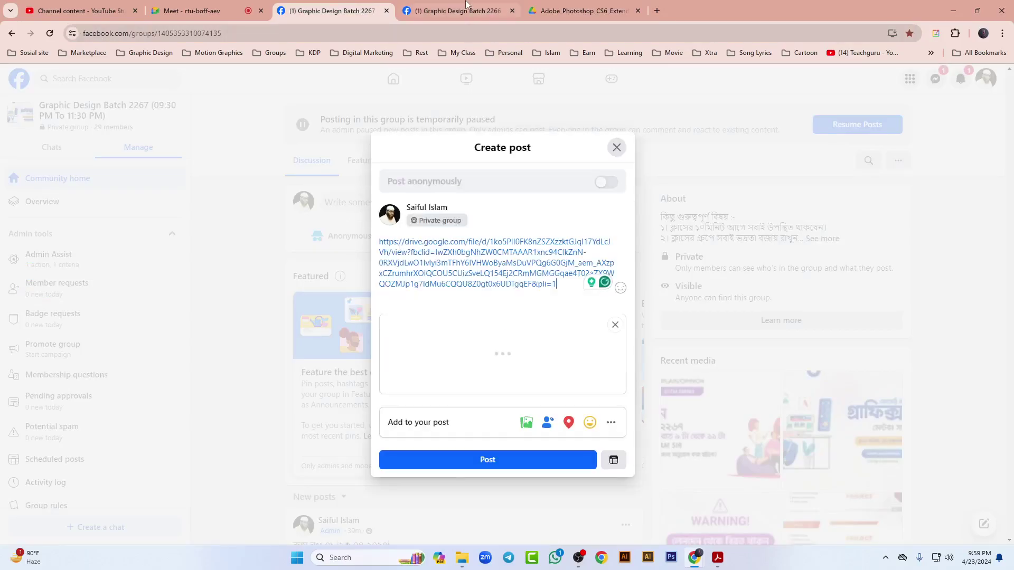
click(465, 6)
drag(418, 199, 296, 193)
key(ctrl+c)
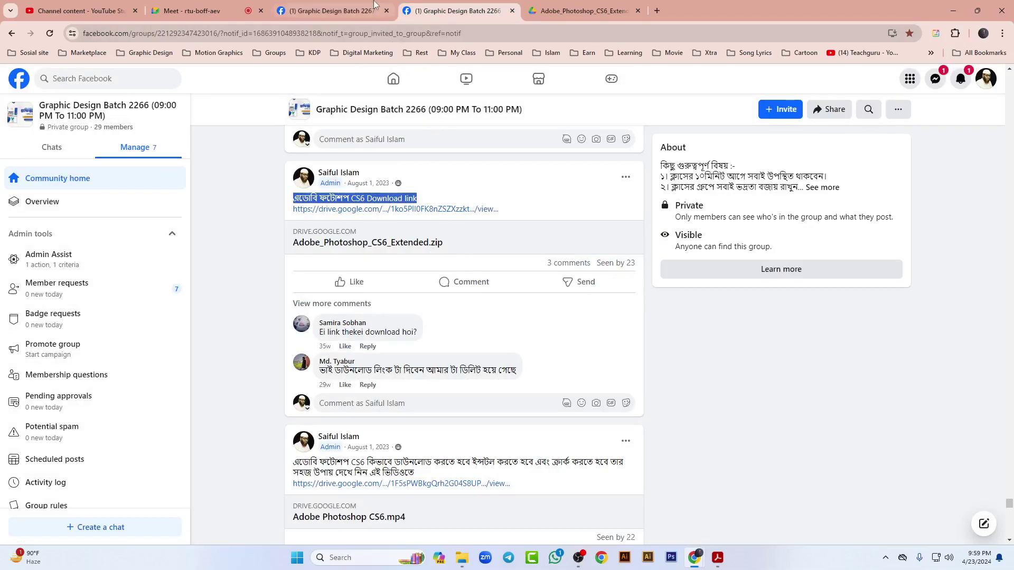
key(ctrl+shift+Tab)
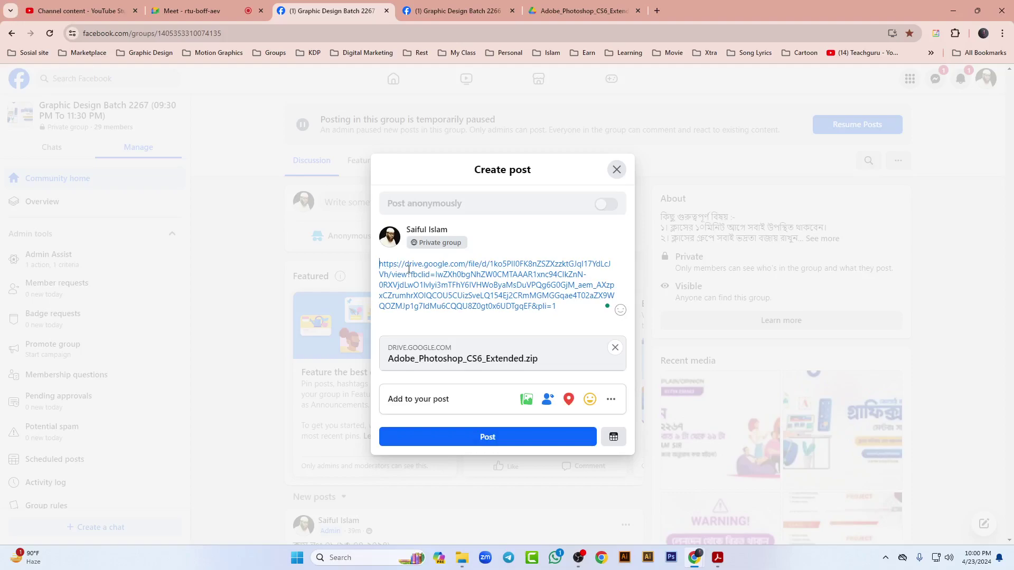
key(ctrl+v)
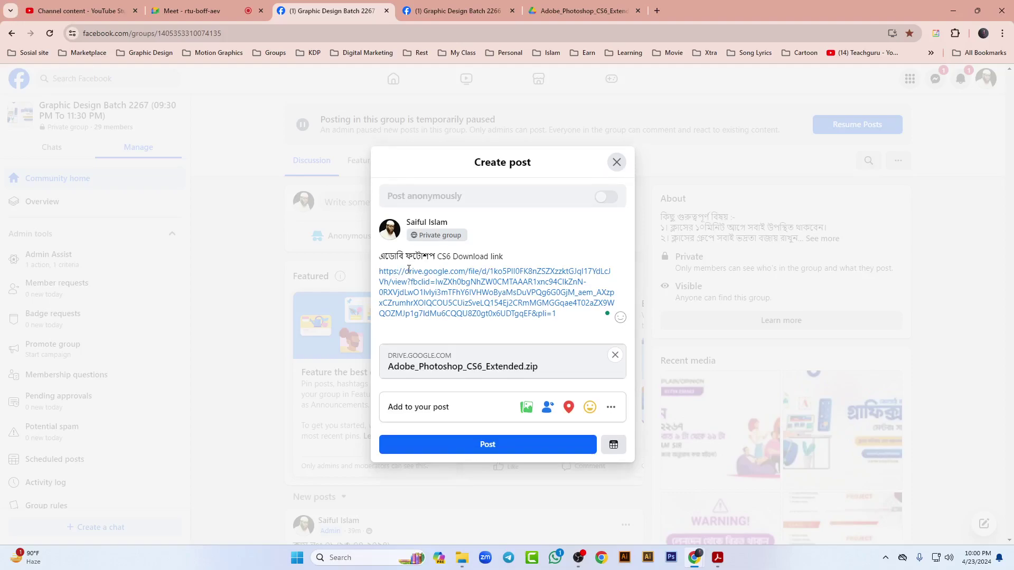
click(483, 445)
Step: Close the Drive zip tab and open the CS6 installation video's Drive link
click(633, 14)
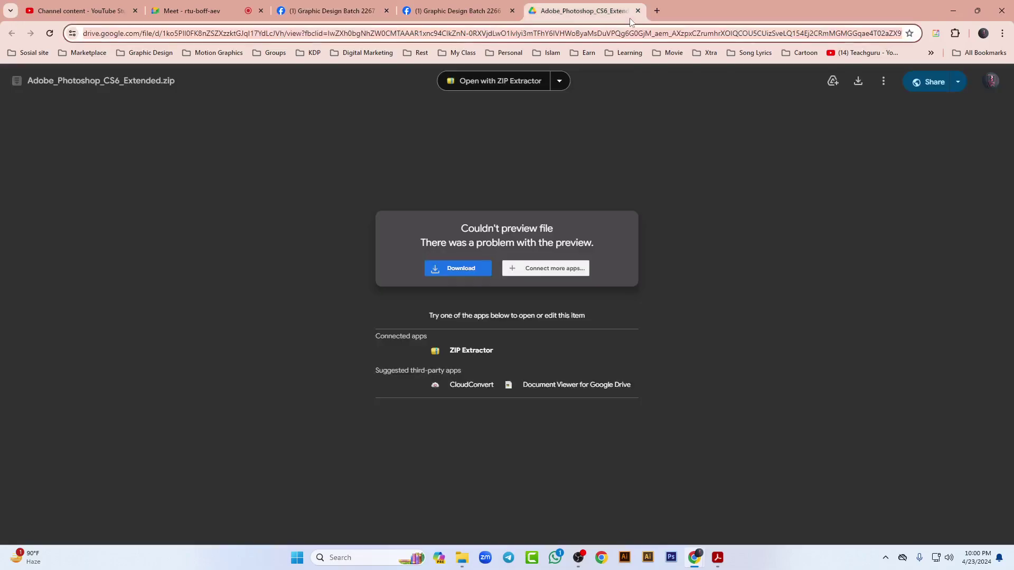
click(638, 10)
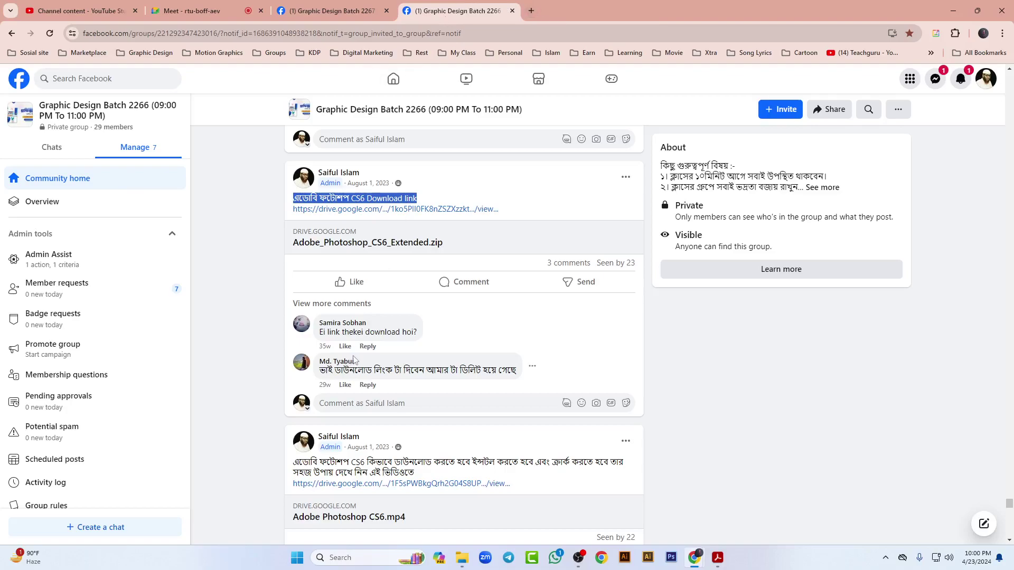
scroll(318, 400, down, 4)
click(401, 272)
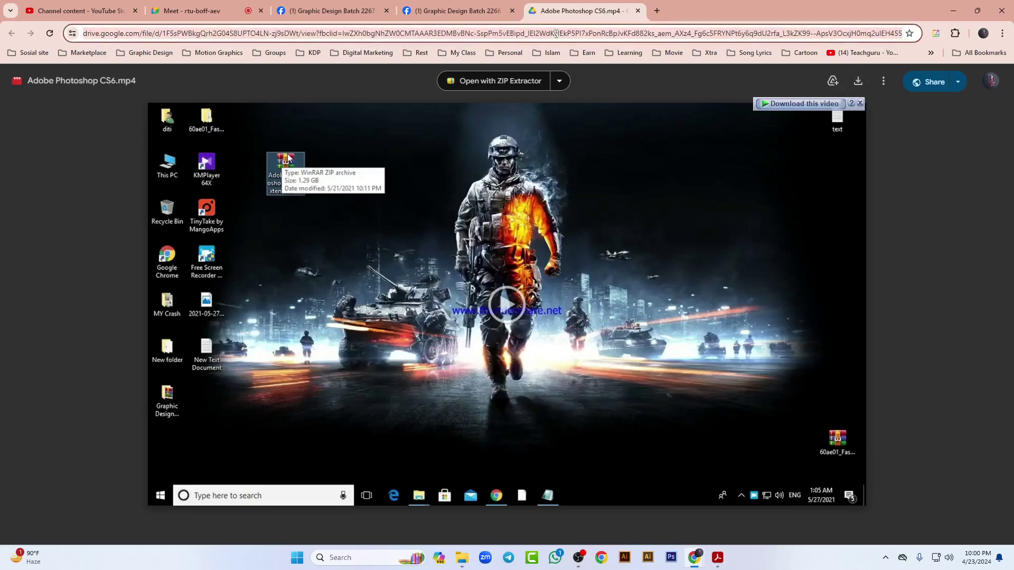
click(338, 10)
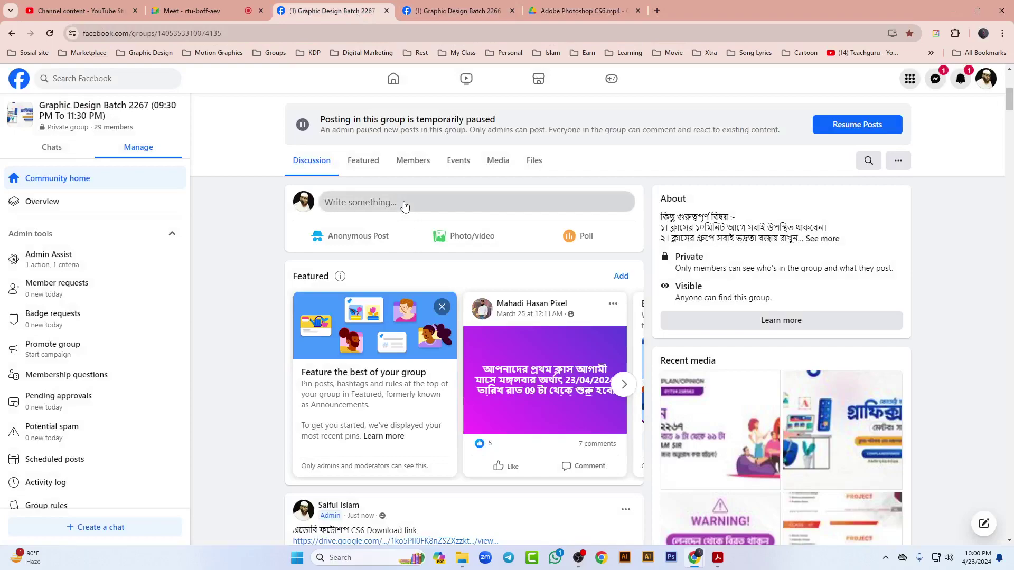
Step: Post the CS6.mp4 Drive link in Batch 2267 with the video post's two-line caption
click(405, 205)
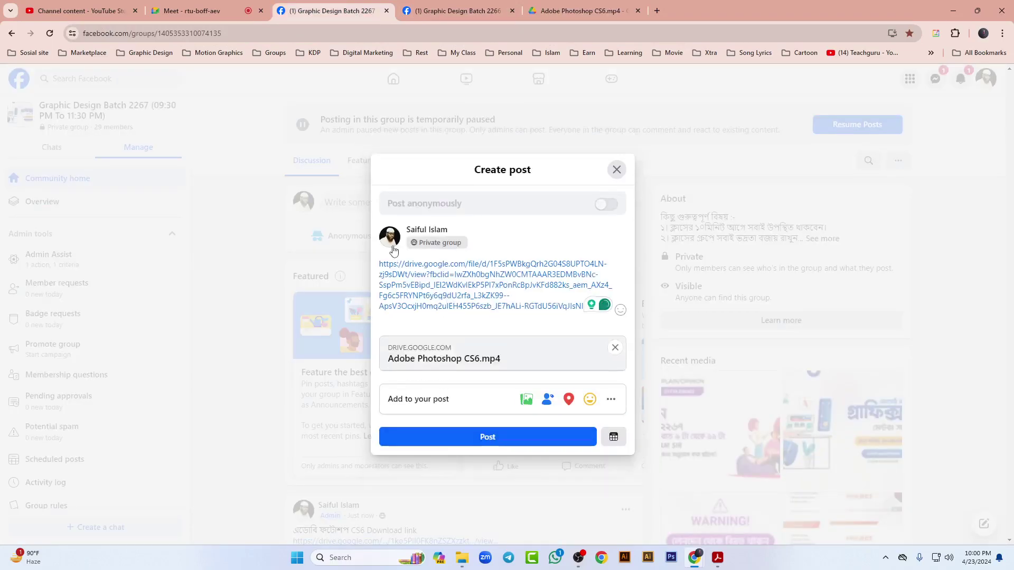
click(380, 264)
key(Return)
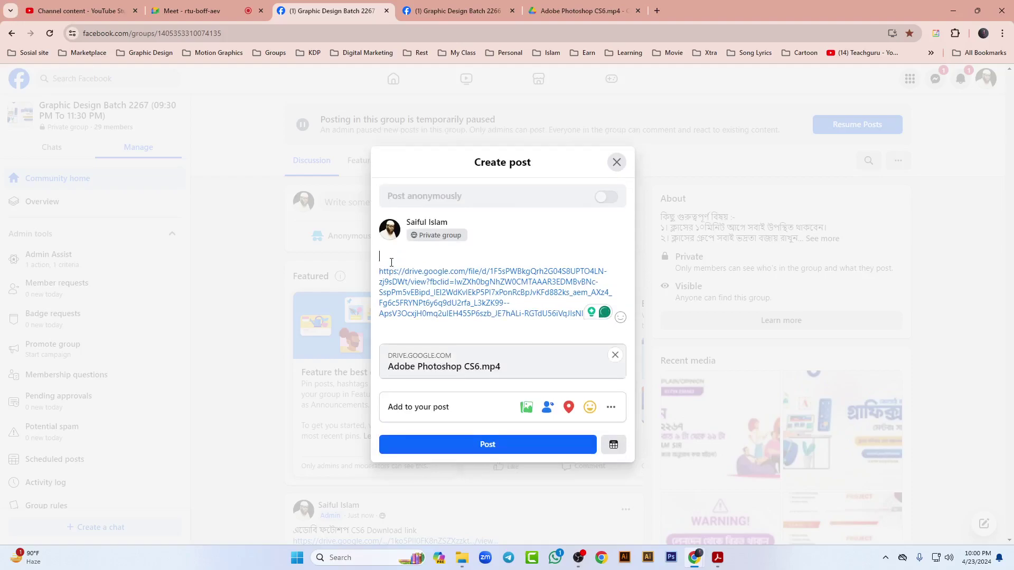
click(462, 7)
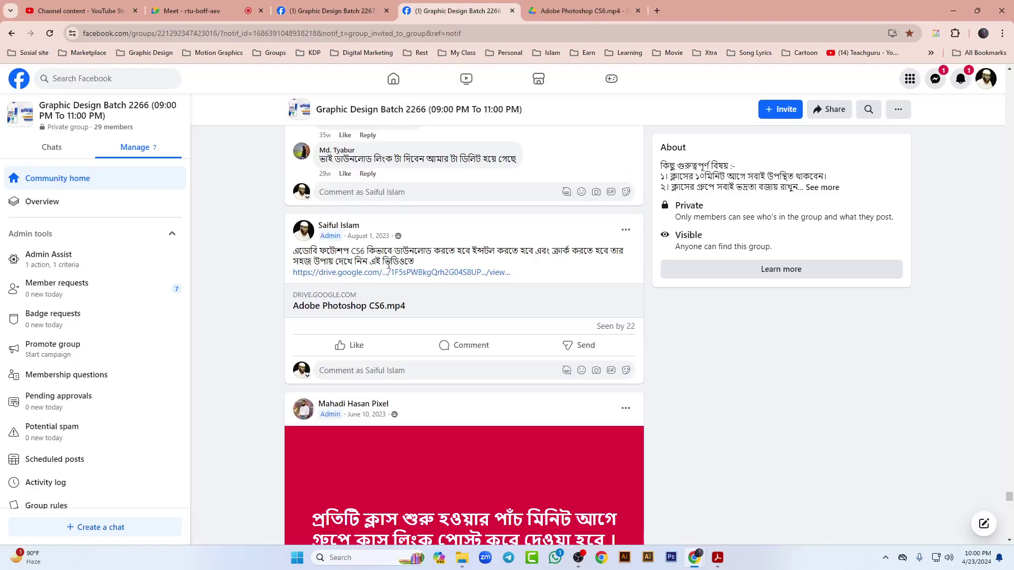
drag(415, 261, 298, 249)
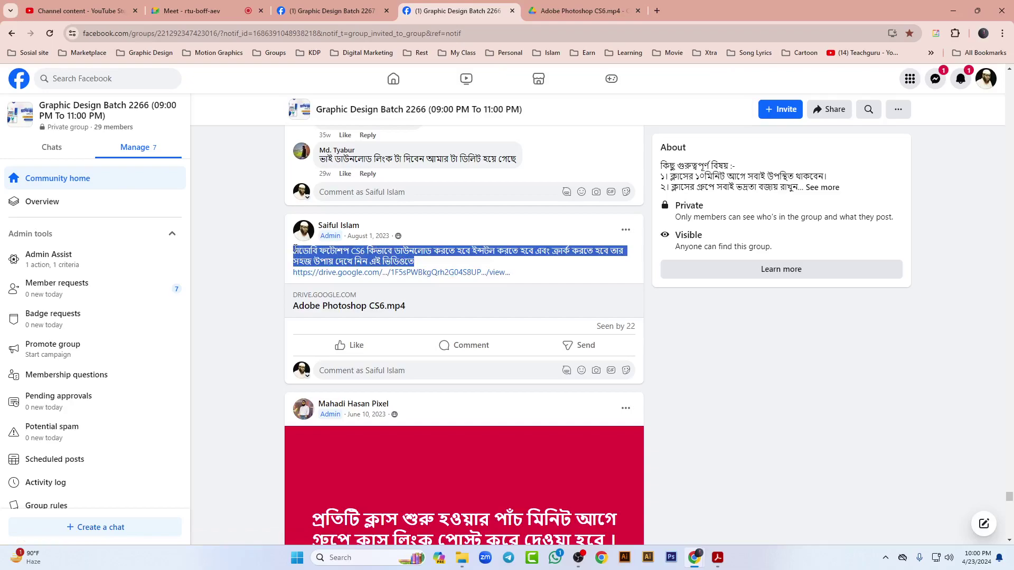
key(ctrl+shift+Tab)
text(এডোবি ফটোশপ CS6 কিভাবে ডাউনলোড করতে হবে ইন্সটল করতে হবে এবং ক্র্যাক করতে হবে তার সহজ উপায় দেখে নিন এই ভিডিওতে)
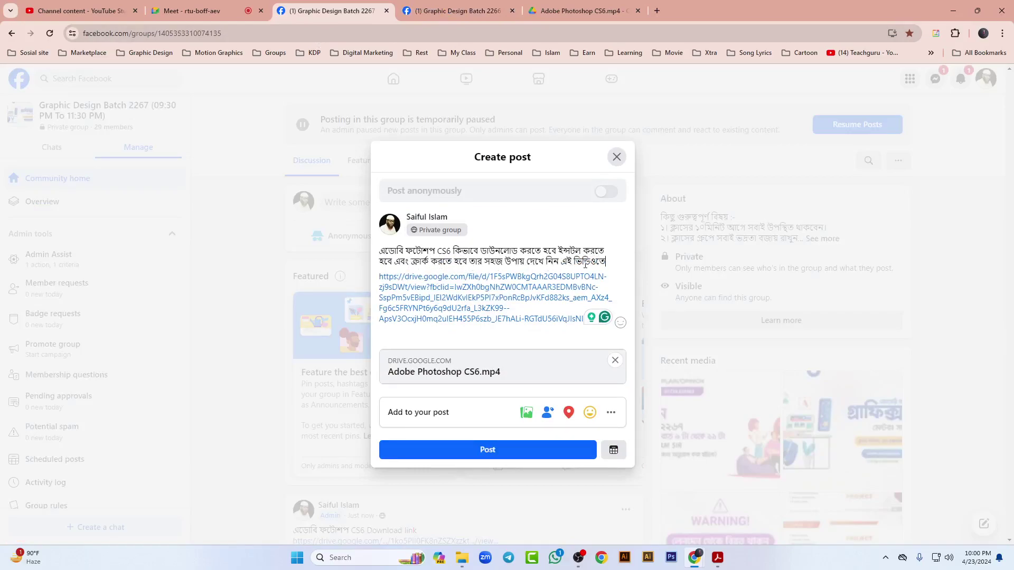
click(500, 451)
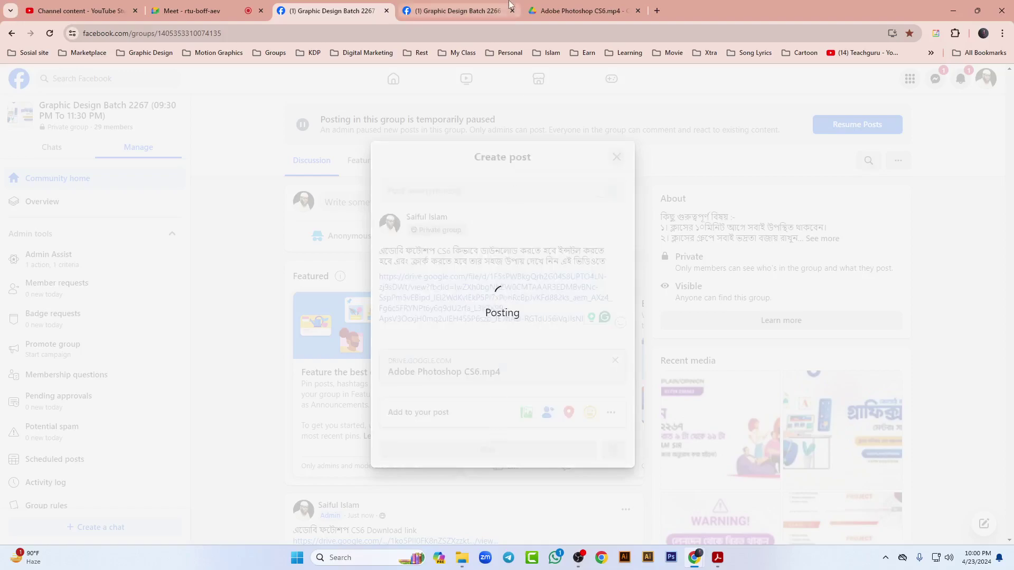
click(628, 16)
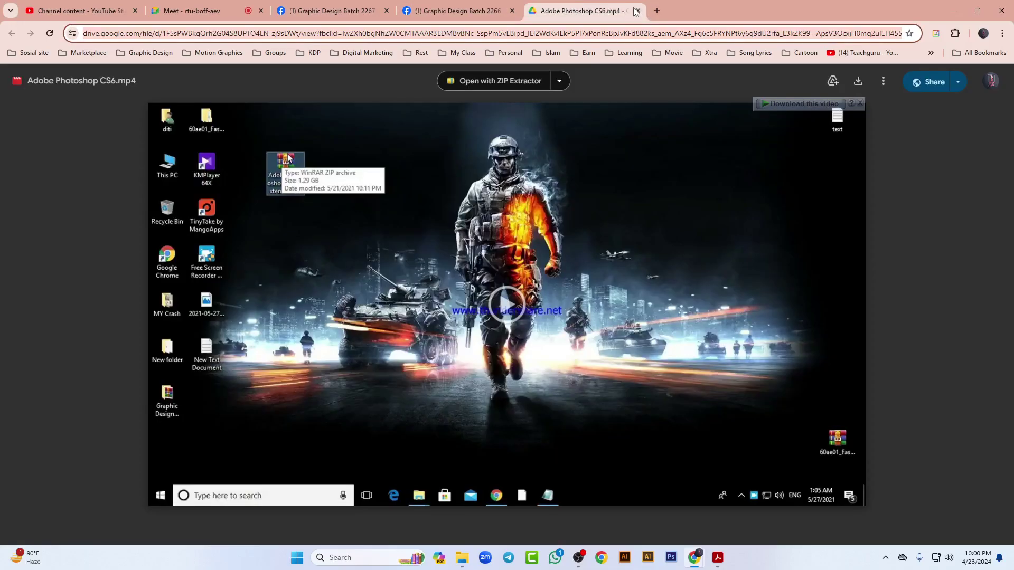
Step: Close the Drive video tab and scroll the Batch 2266 feed to the Illustrator post
click(637, 11)
scroll(296, 348, down, 5)
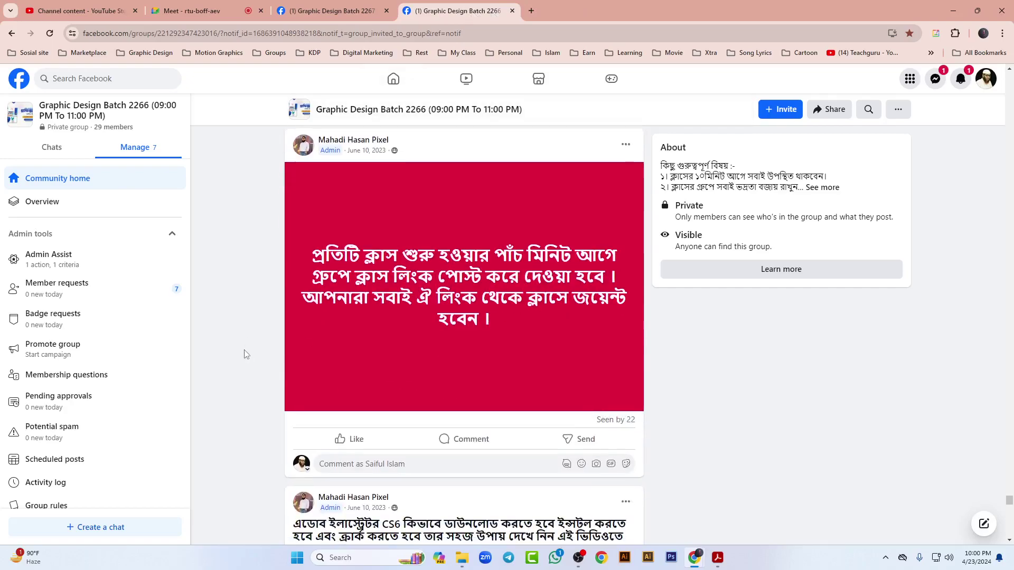
scroll(253, 342, down, 10)
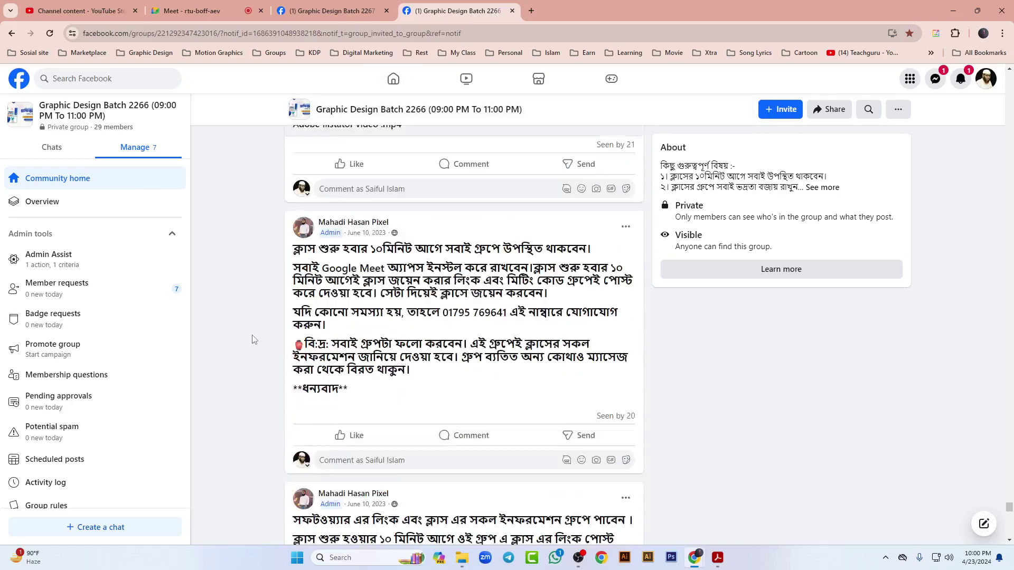
scroll(245, 339, down, 20)
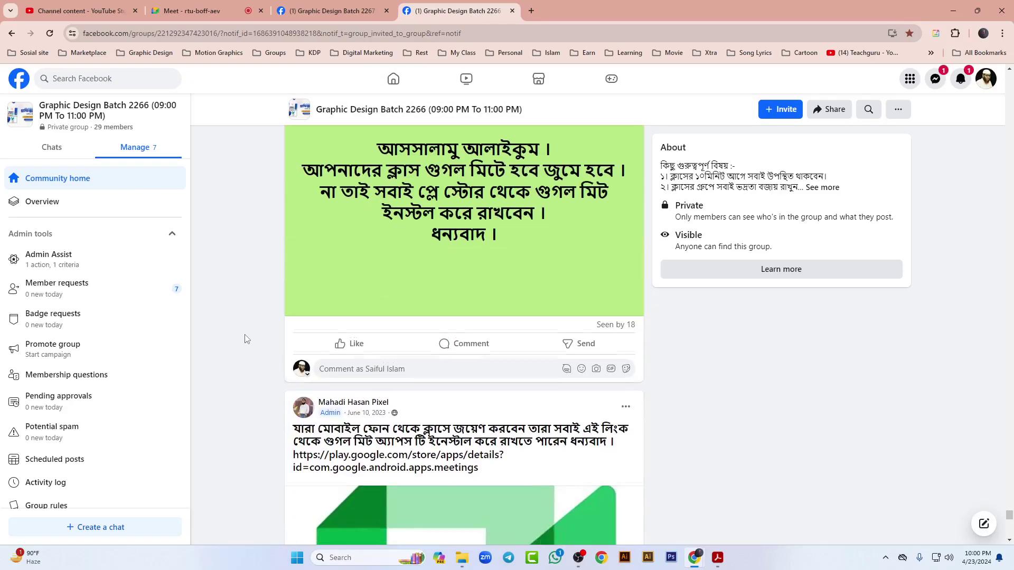
scroll(226, 339, down, 5)
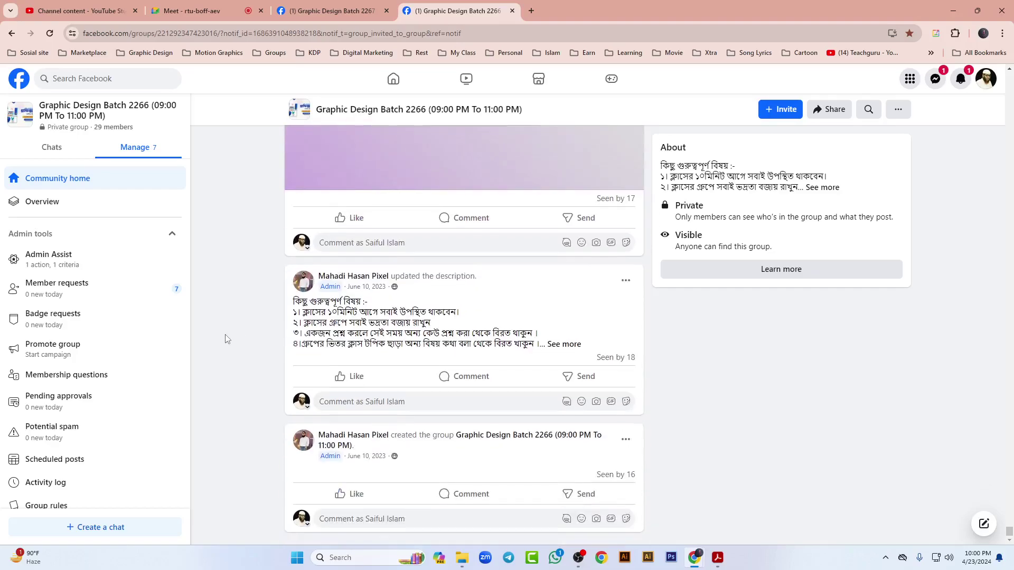
scroll(224, 335, up, 20)
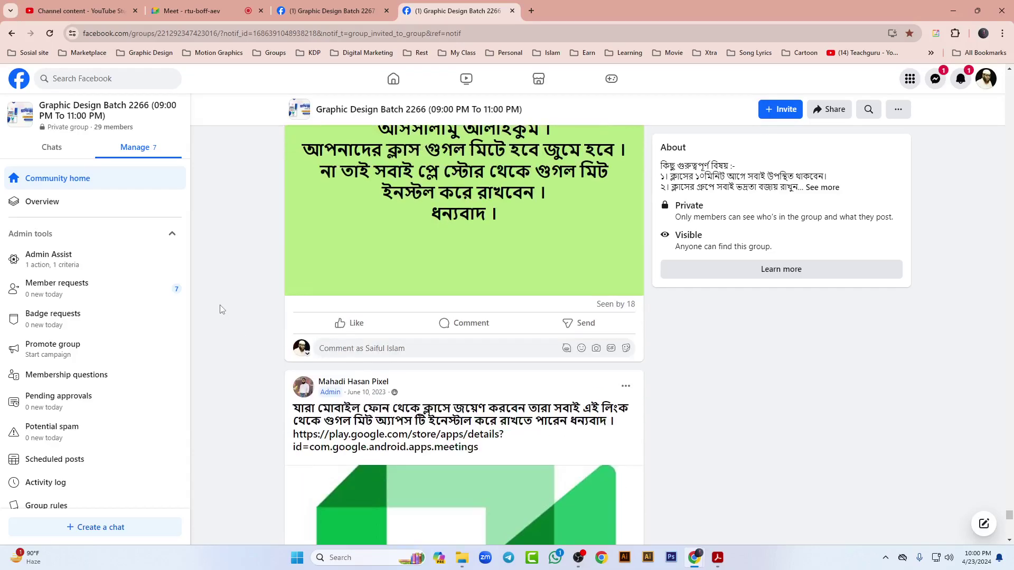
scroll(219, 301, up, 15)
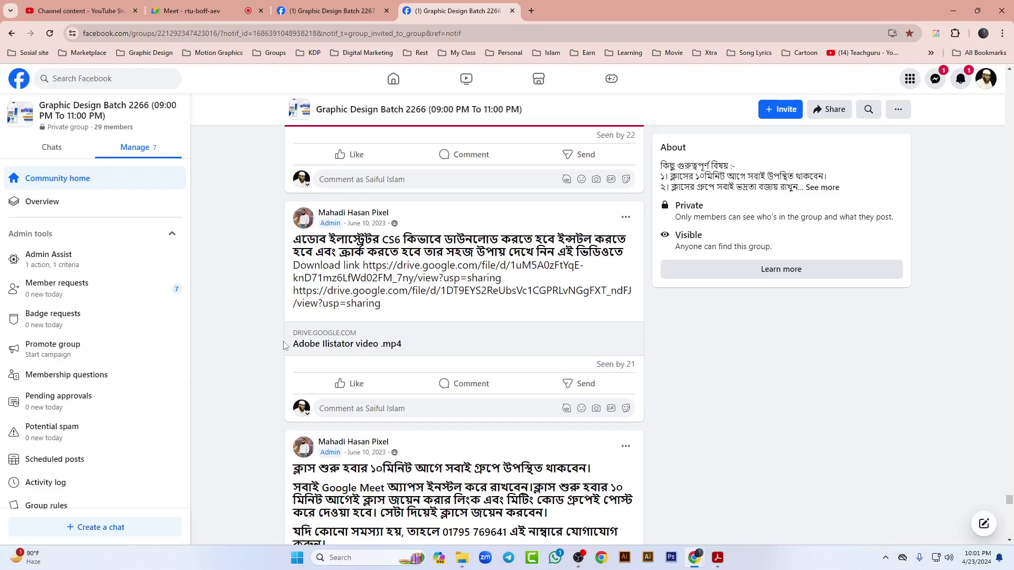
scroll(394, 323, up, 5)
scroll(397, 318, up, 5)
scroll(398, 309, down, 10)
Step: Open the post's Adobe Illustrator CS6.rar Drive link in a new tab
drag(363, 265, 507, 285)
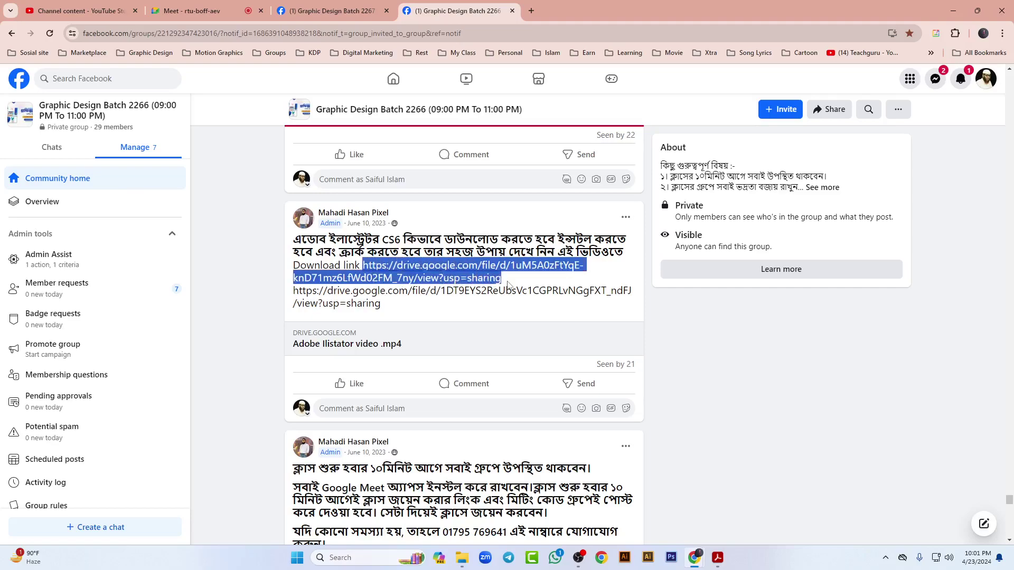
right_click(477, 271)
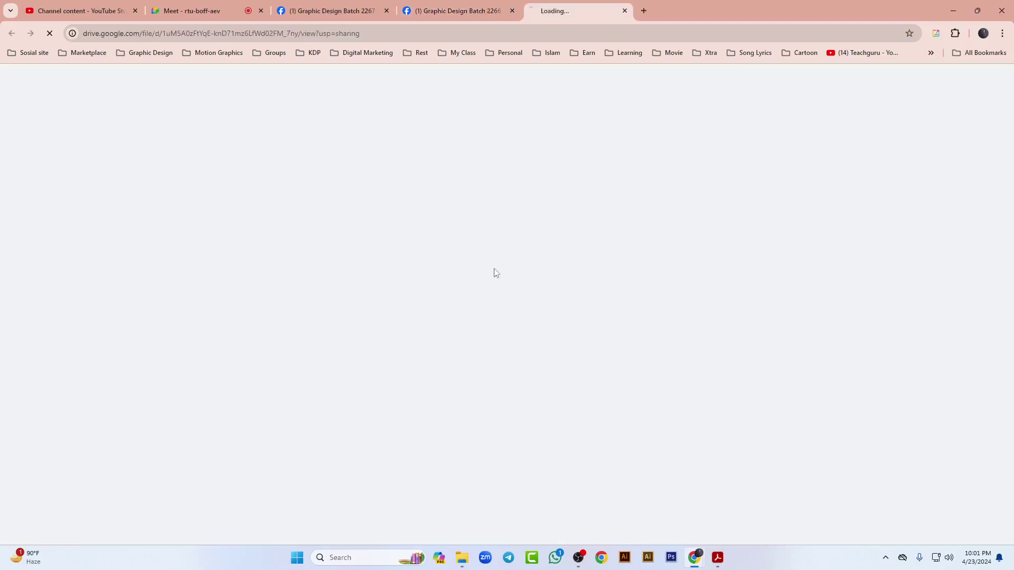
click(502, 308)
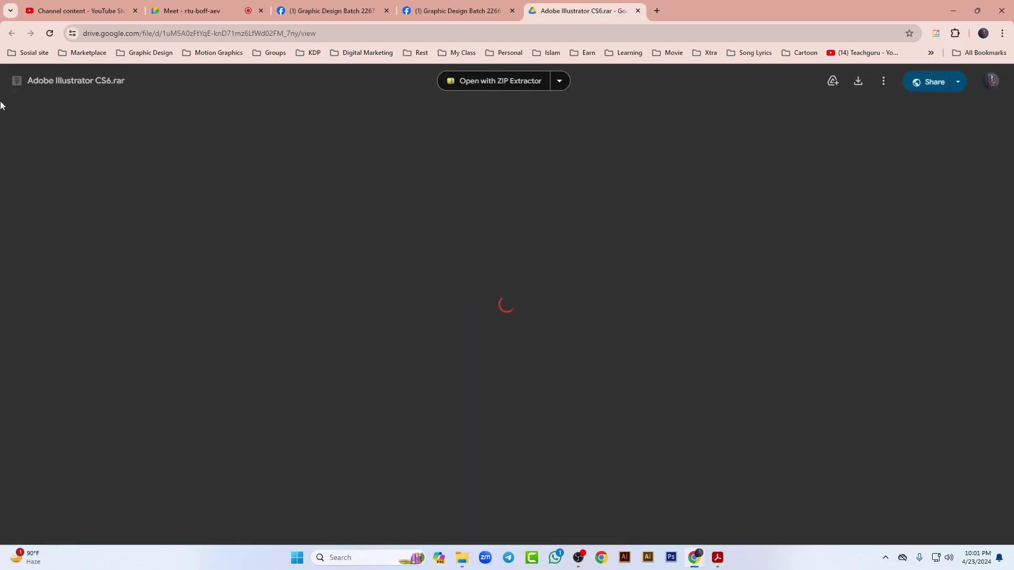
Step: Paste the Illustrator Drive URL into a new Batch 2267 post with a blank line above
click(561, 37)
key(ctrl+c)
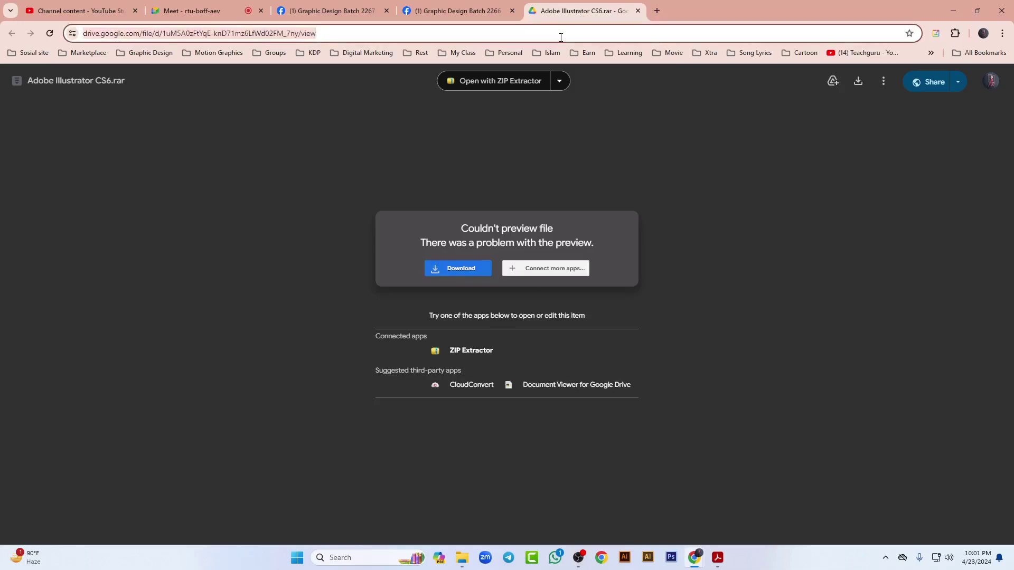
click(332, 10)
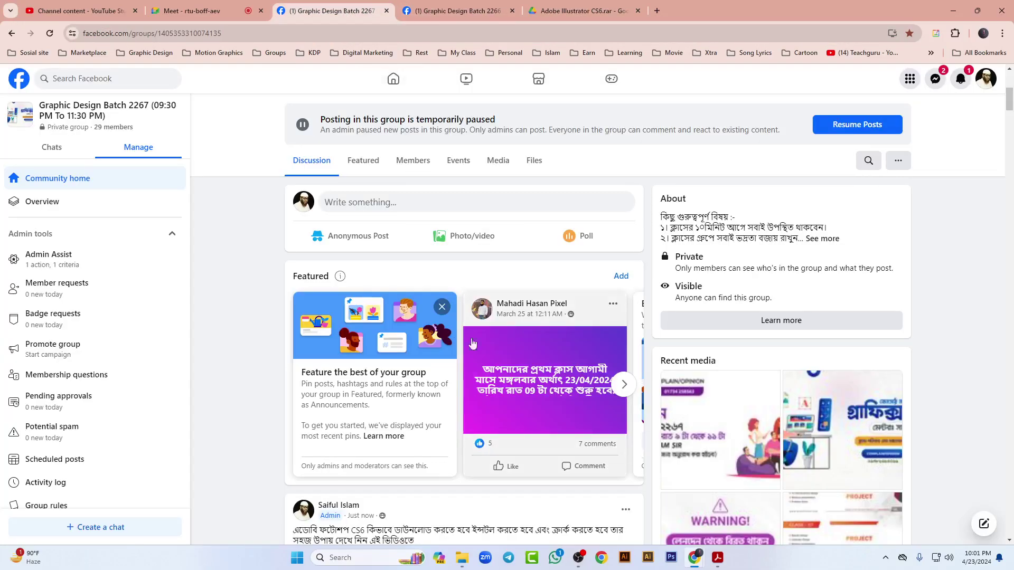
click(436, 210)
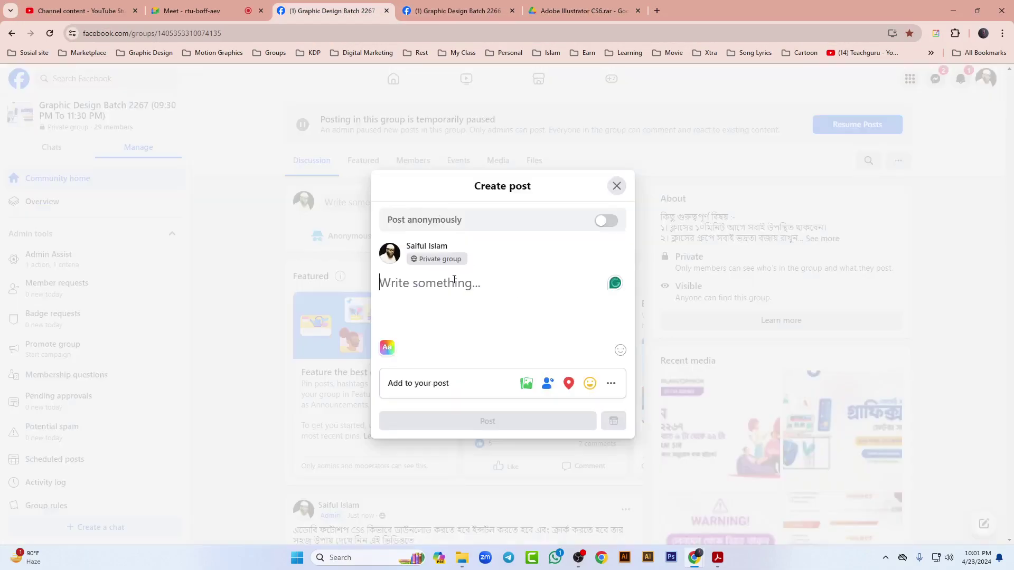
key(ctrl+v)
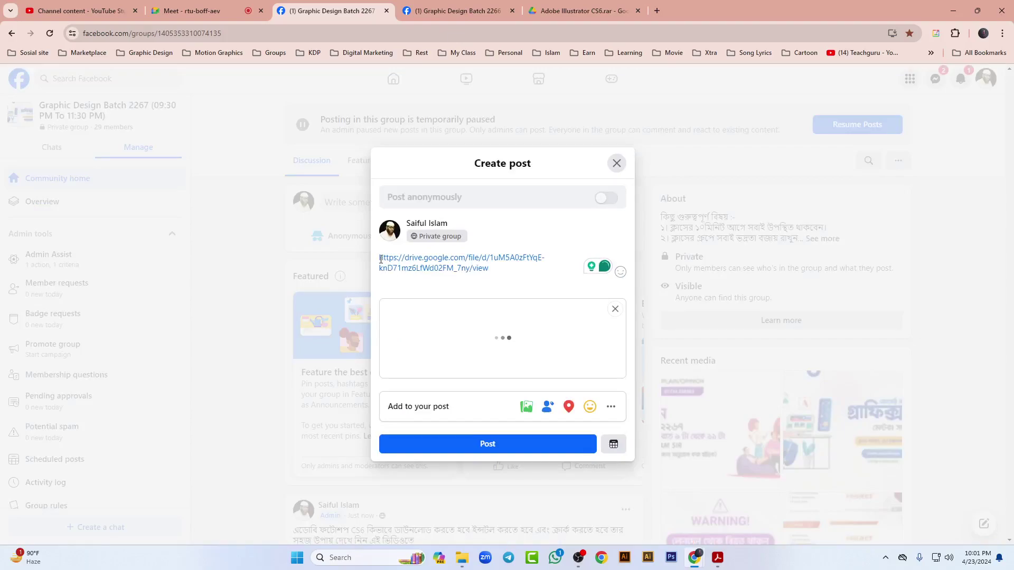
key(Return)
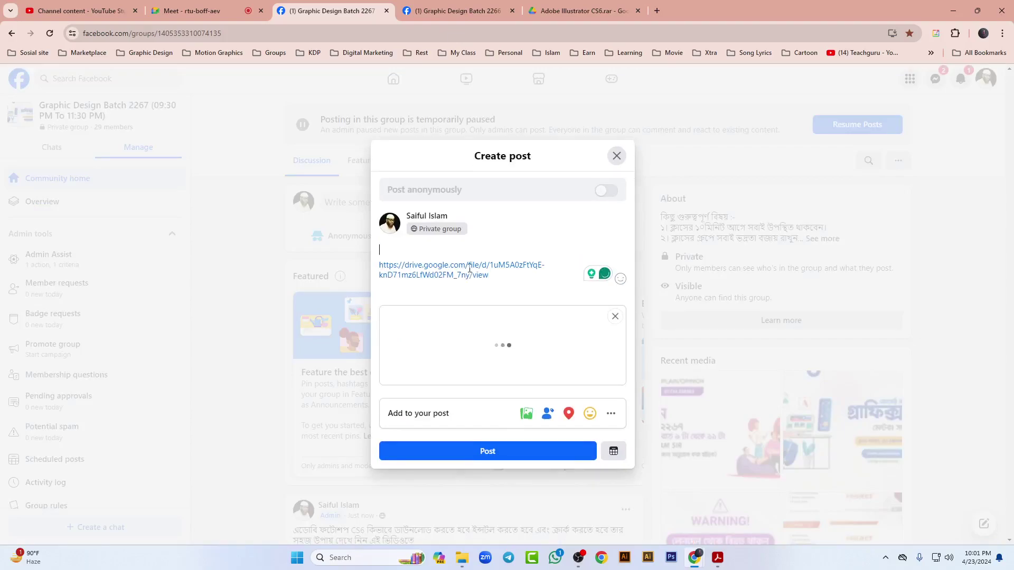
Step: Deselect the link on the Batch 2266 page and view the meeting's participant list
click(566, 5)
click(461, 10)
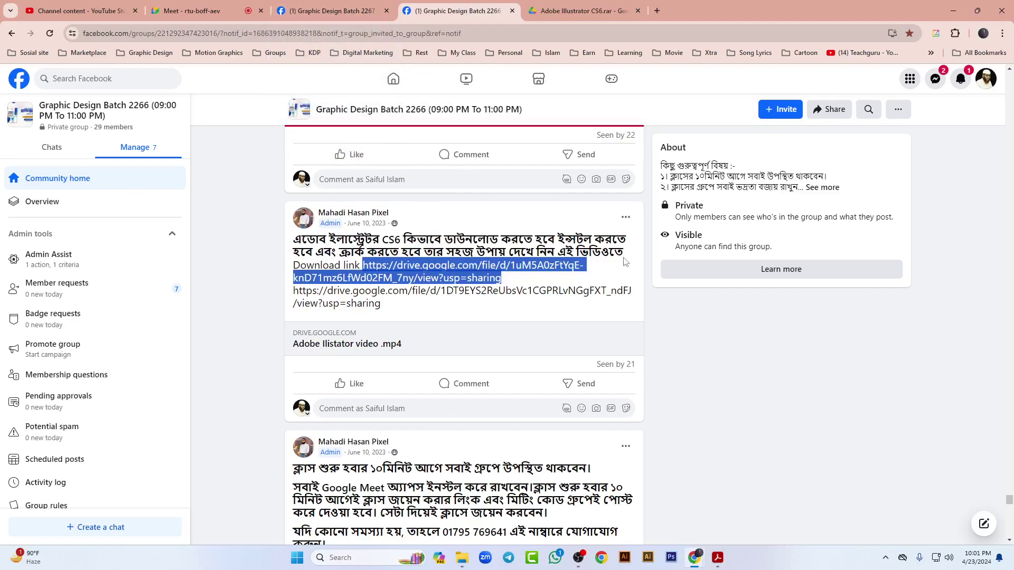
click(462, 322)
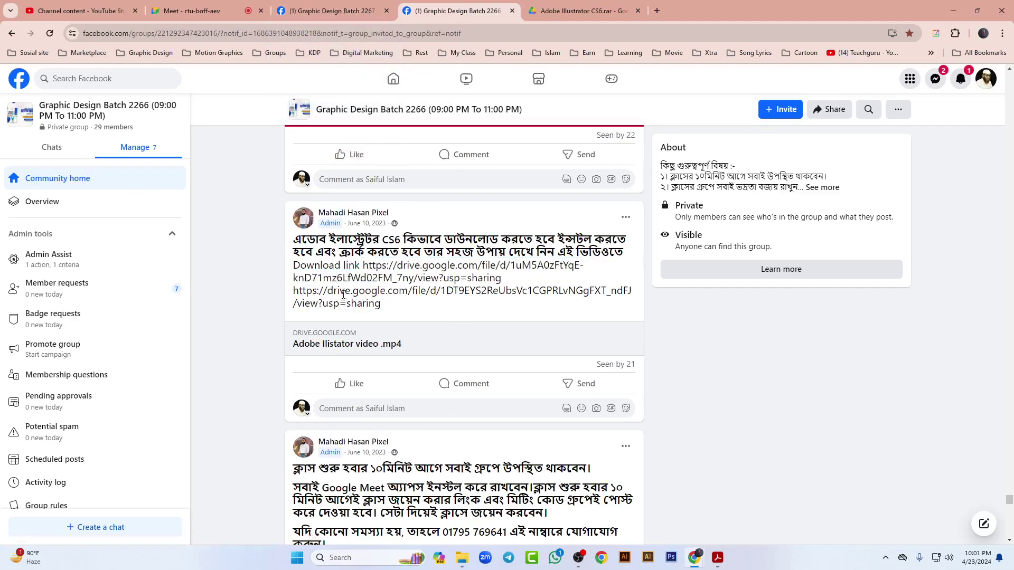
key(ctrl+2)
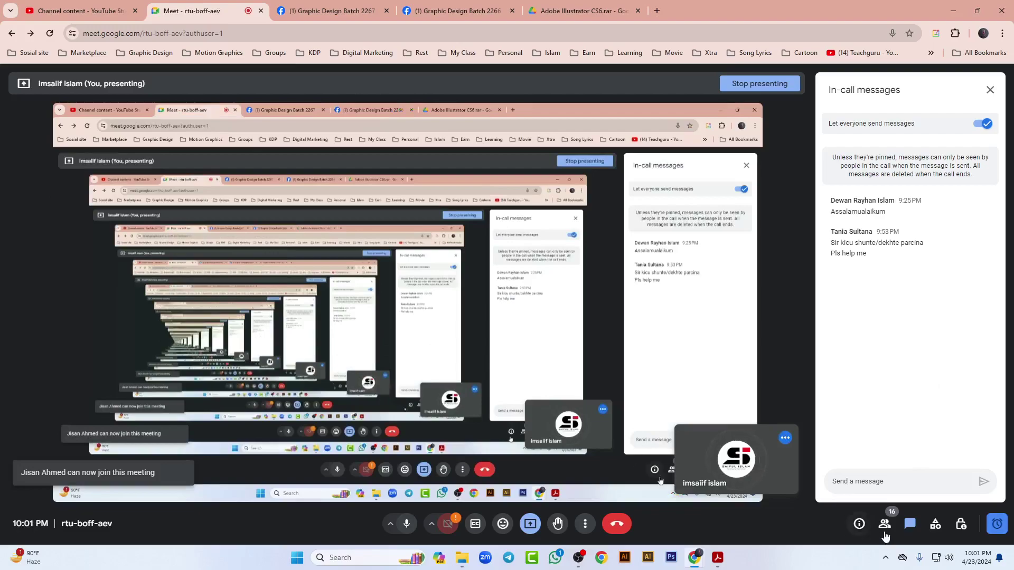
click(883, 525)
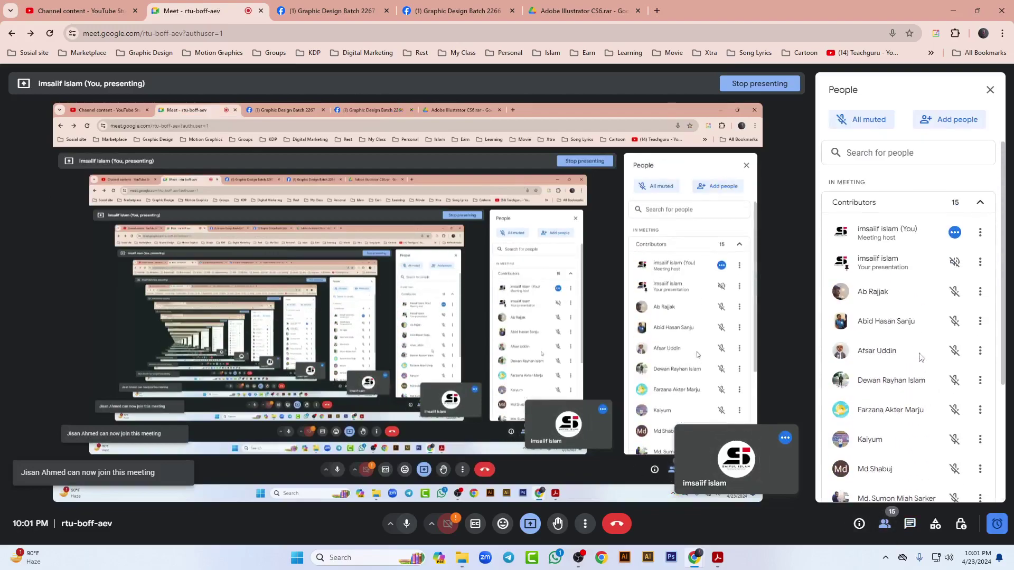
Step: Discard the unpublished draft and select the Photoshop CS6 Download link caption
click(370, 9)
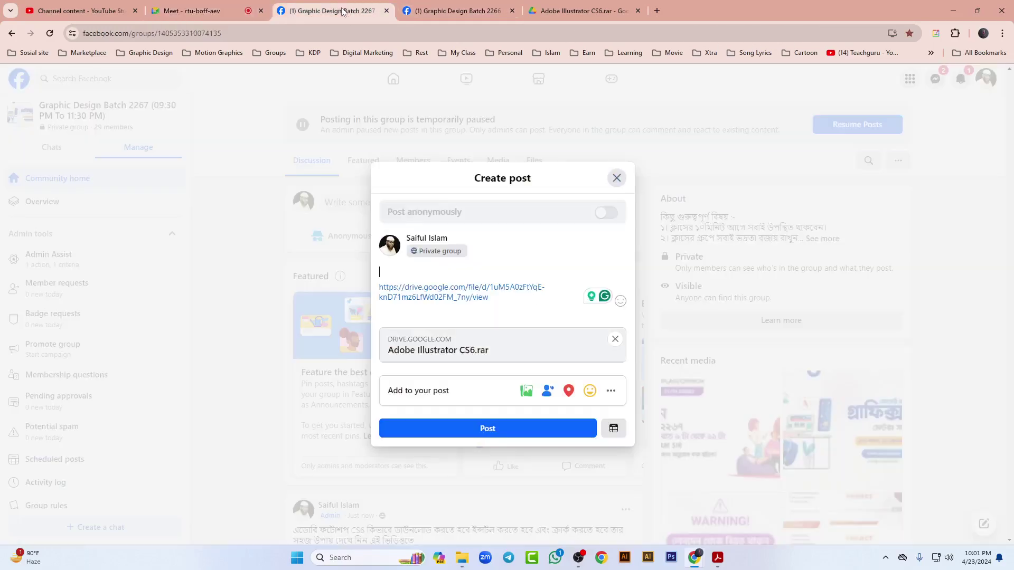
click(488, 428)
scroll(474, 465, down, 8)
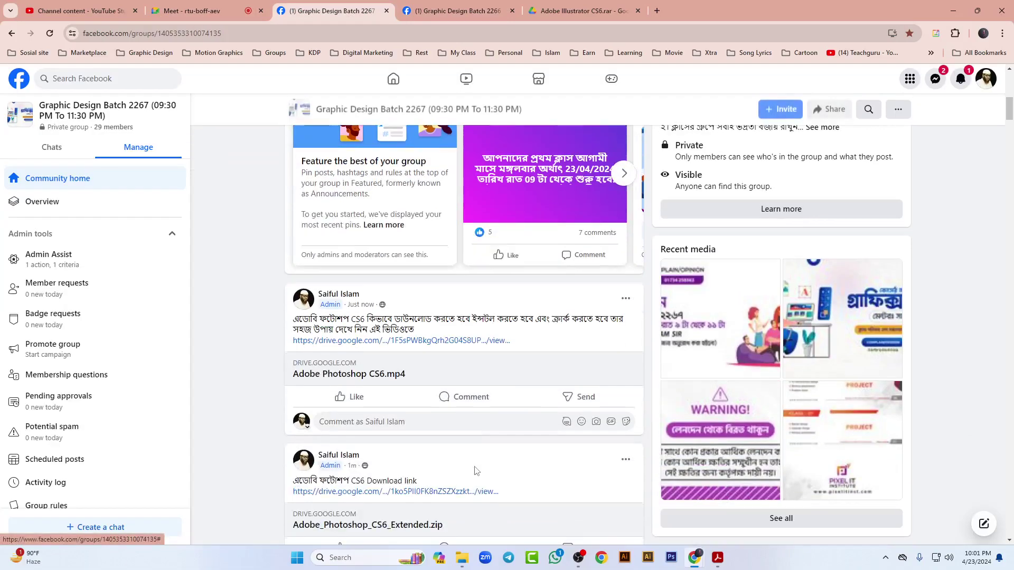
drag(417, 269, 297, 269)
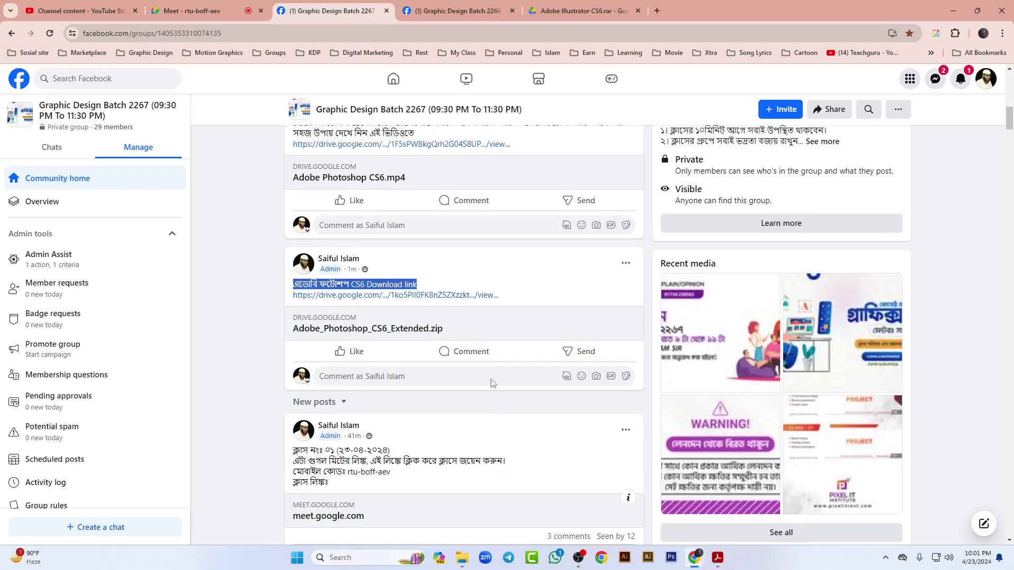
scroll(440, 254, up, 10)
Step: Start a Batch 2267 post with the copied caption and the Illustrator CS6.rar Drive link
click(440, 254)
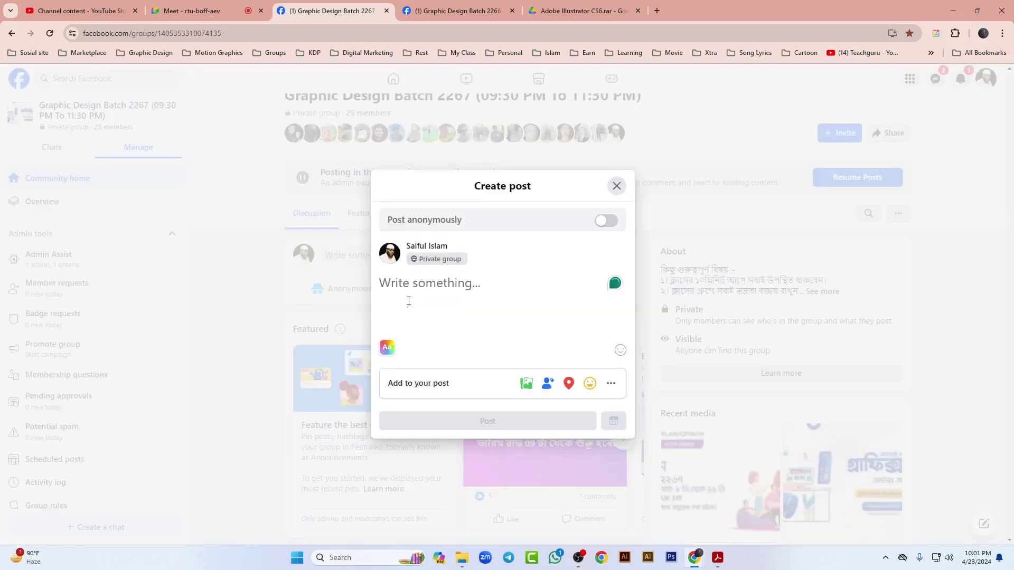
text(এডোবি ফটোশপ CS6 Download link)
click(549, 11)
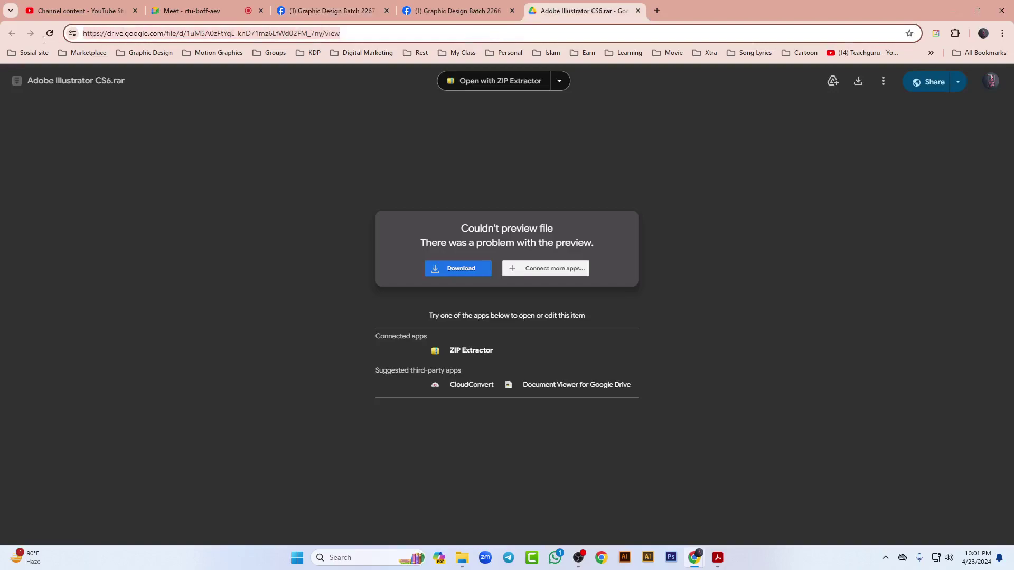
click(333, 11)
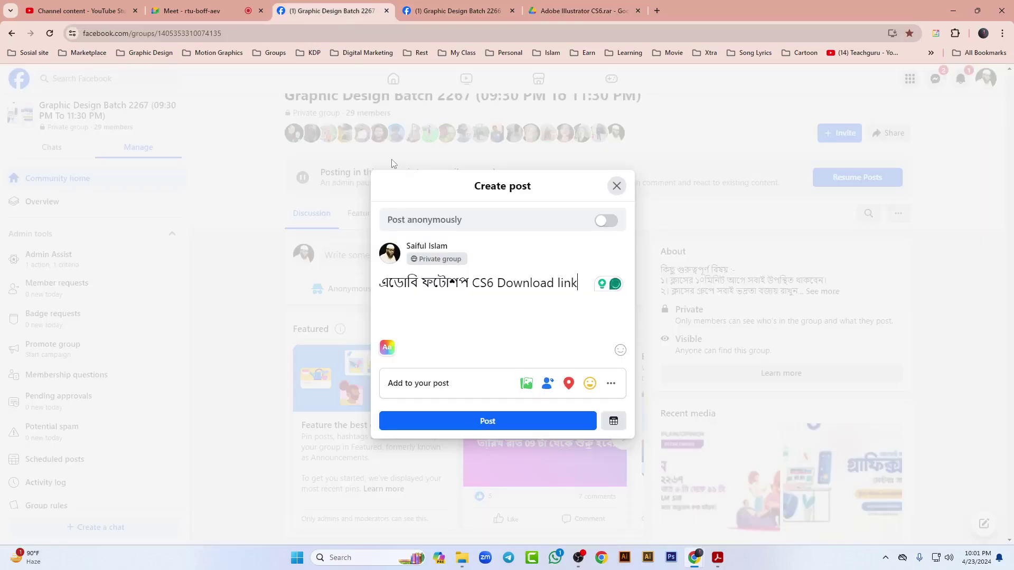
key(Return)
key(Return)
key(ctrl+v)
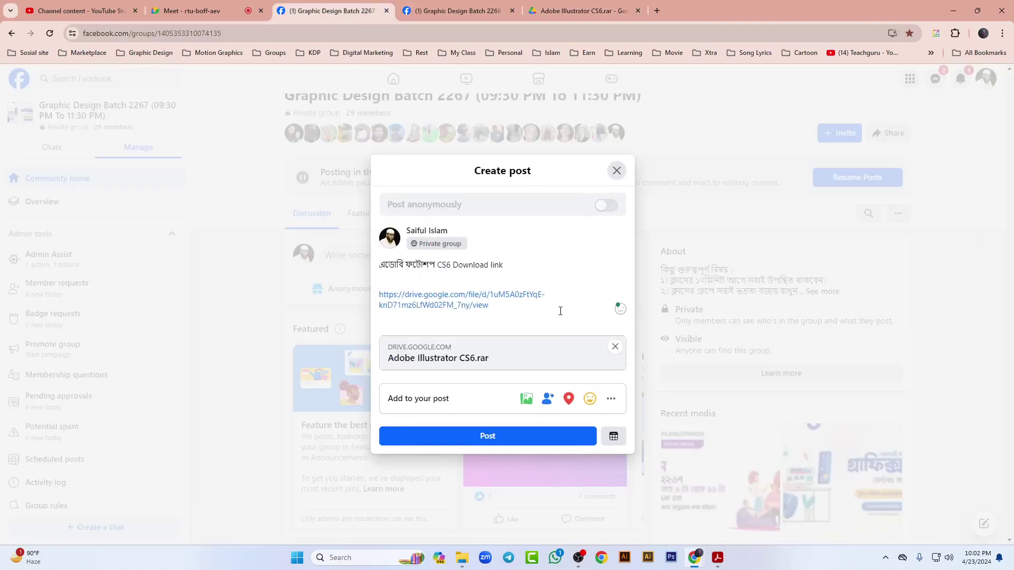
Step: Replace ফটোশপ with ইলাস্ট্রেটর in the caption using the Bengali IME
drag(435, 263, 407, 270)
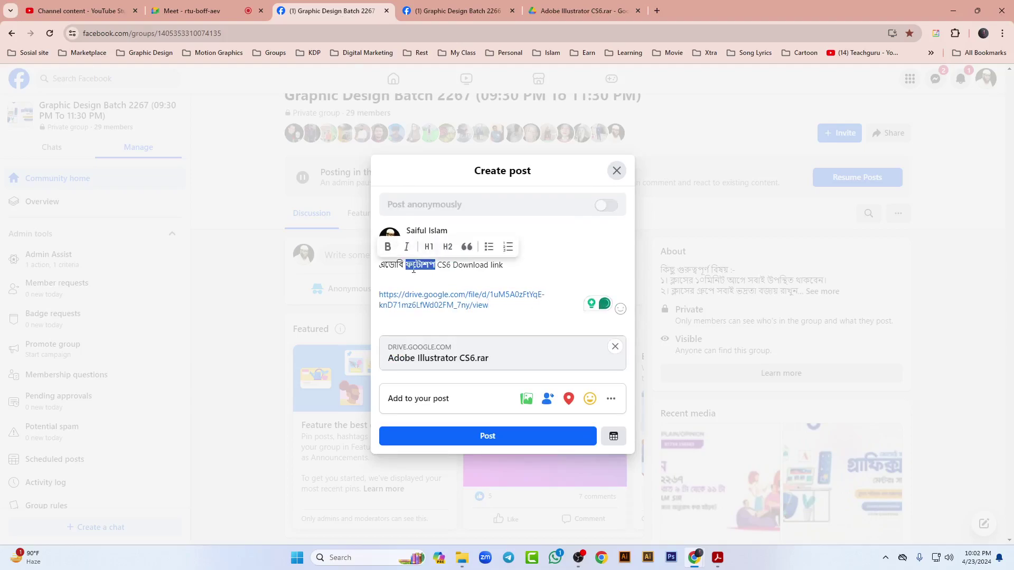
text(ilastretor)
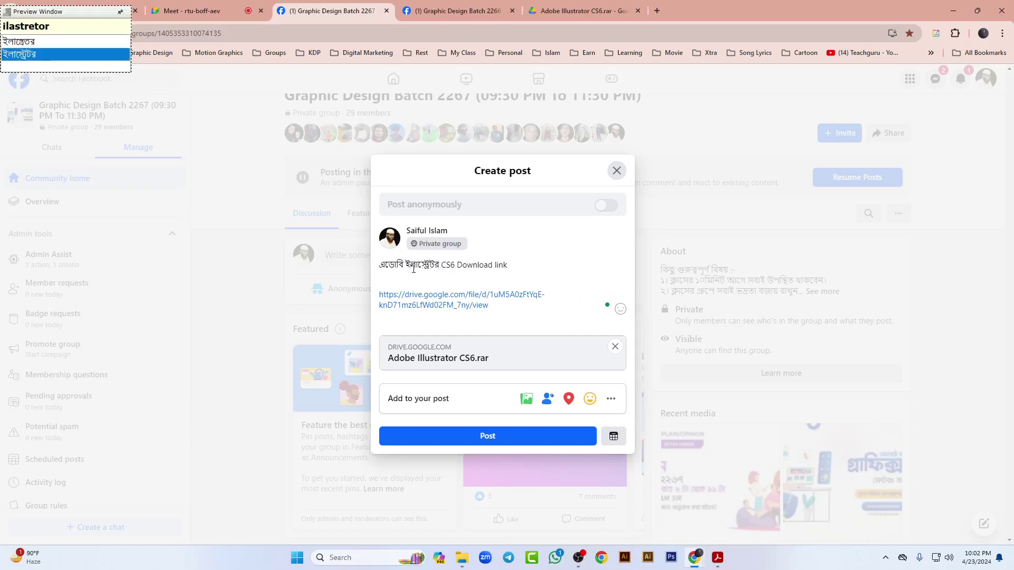
key(Return)
Step: Admit a waiting meeting participant, close the Drive tab, and publish the Illustrator post
click(186, 8)
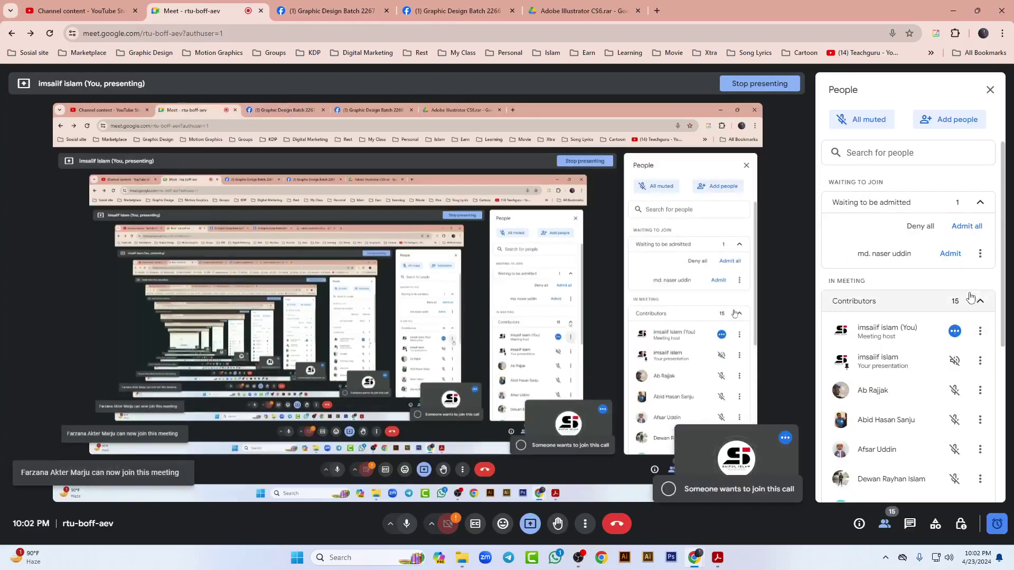
click(948, 255)
click(583, 11)
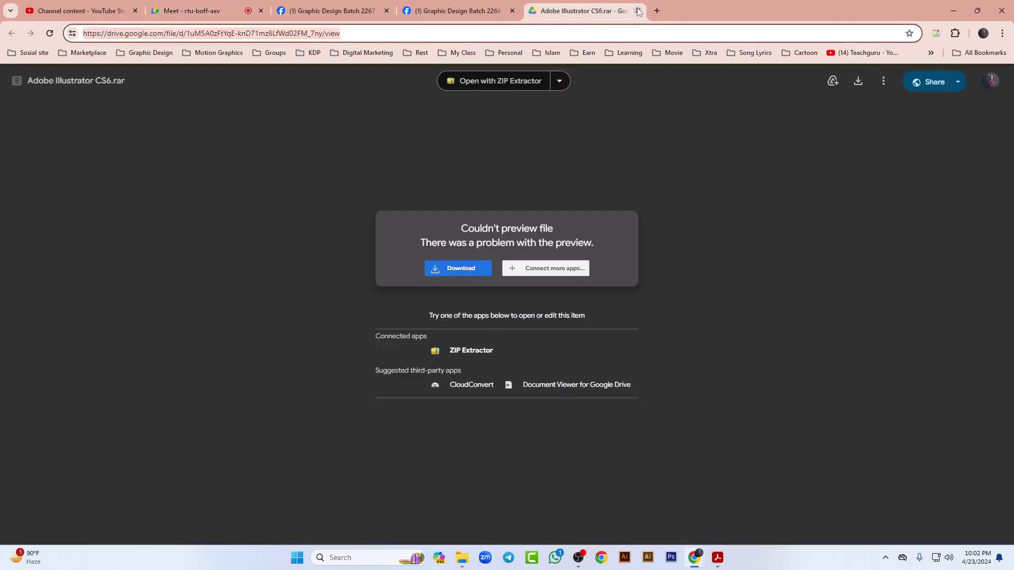
click(638, 11)
click(332, 10)
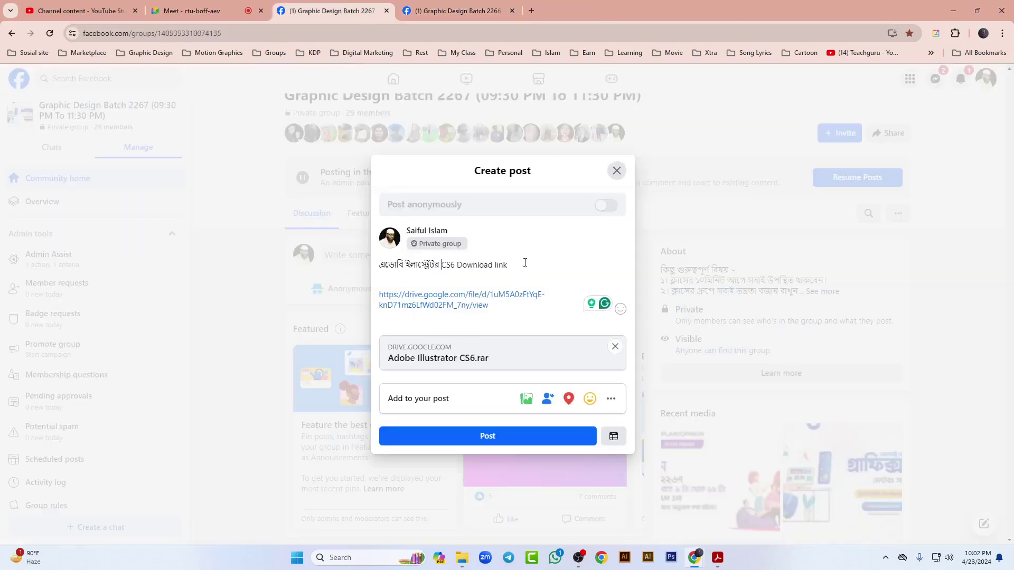
click(487, 437)
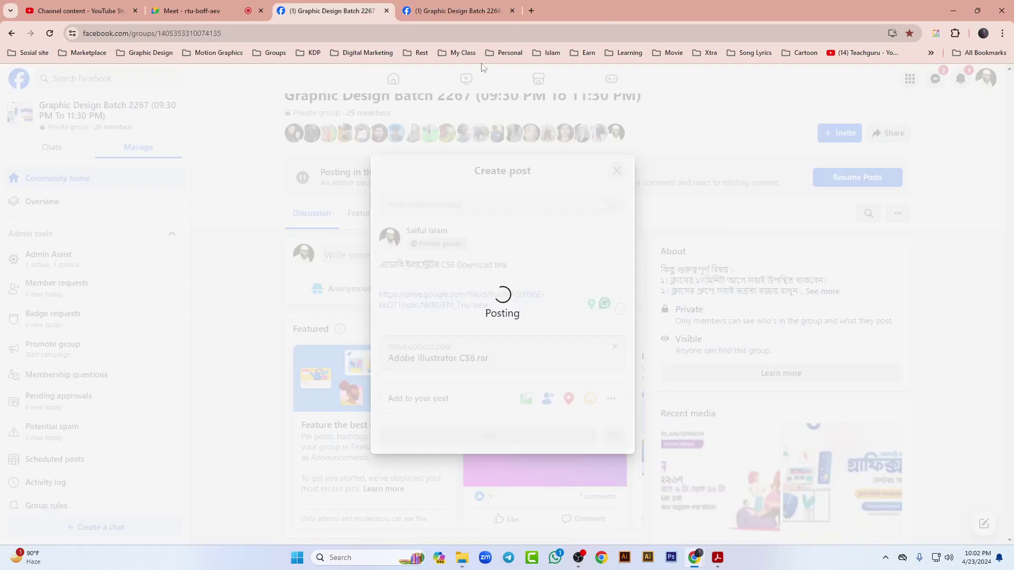
key(ctrl+Tab)
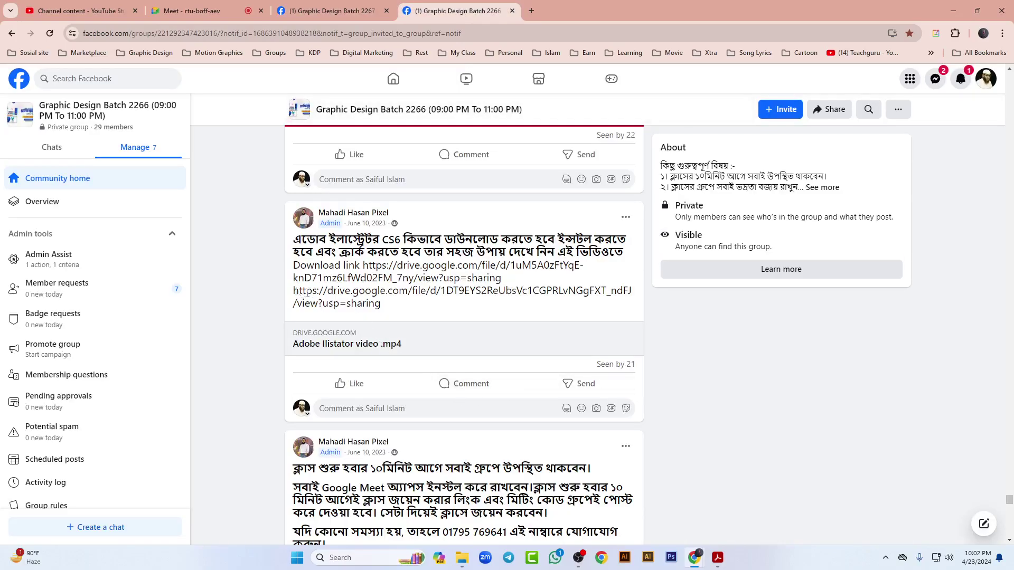
Step: Open the second Drive link, Adobe Illstator video.mp4, in a new tab and copy its address
drag(294, 291, 399, 305)
right_click(404, 300)
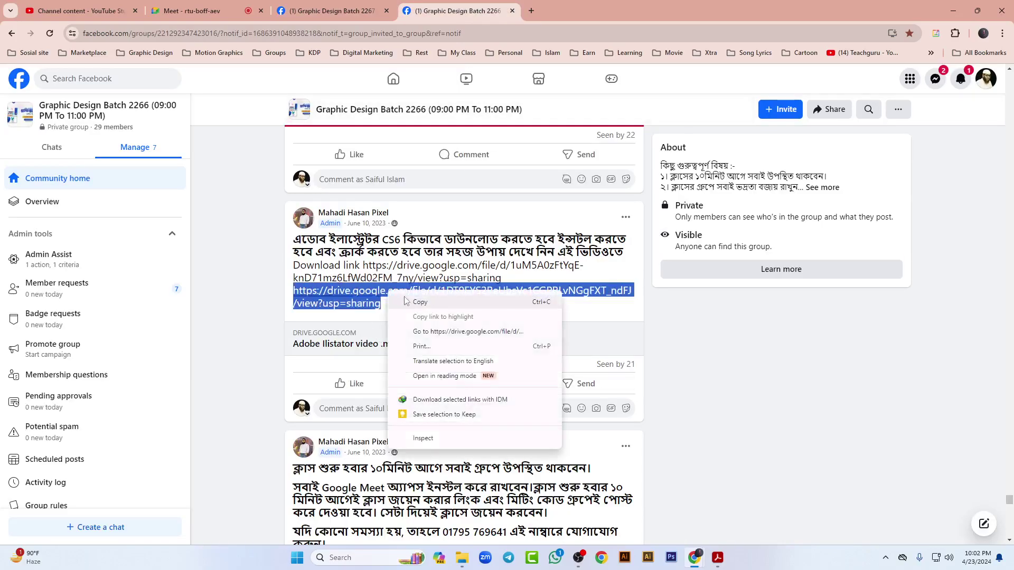
click(468, 332)
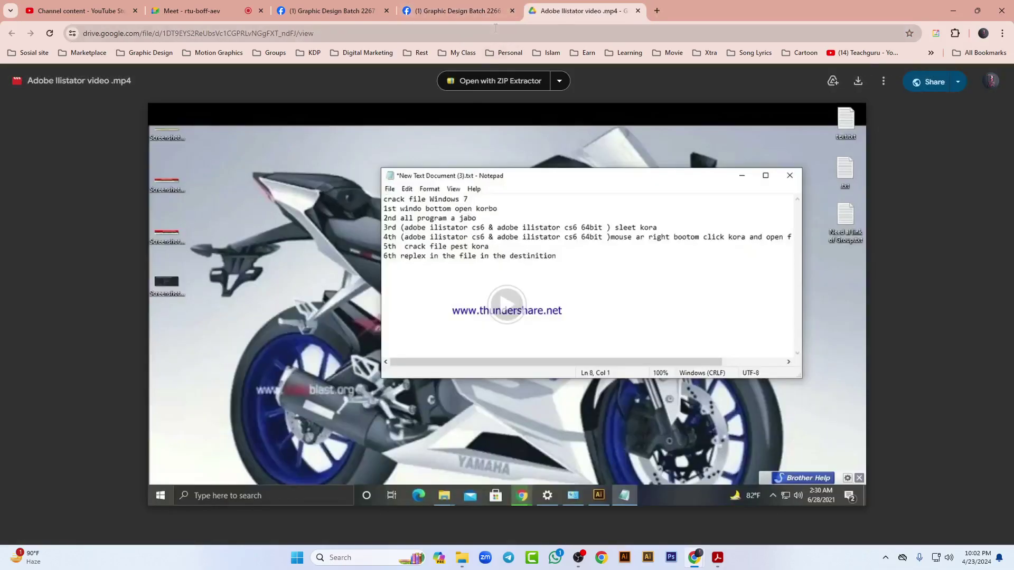
click(495, 28)
key(ctrl+c)
click(332, 11)
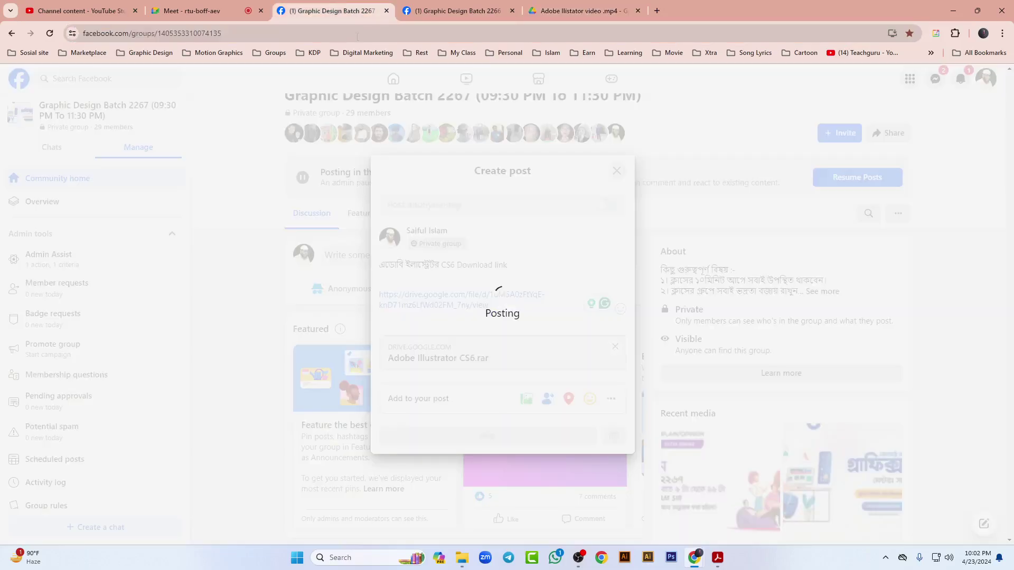
Step: Dismiss an empty post draft and select the Photoshop video post's Bengali description
click(430, 259)
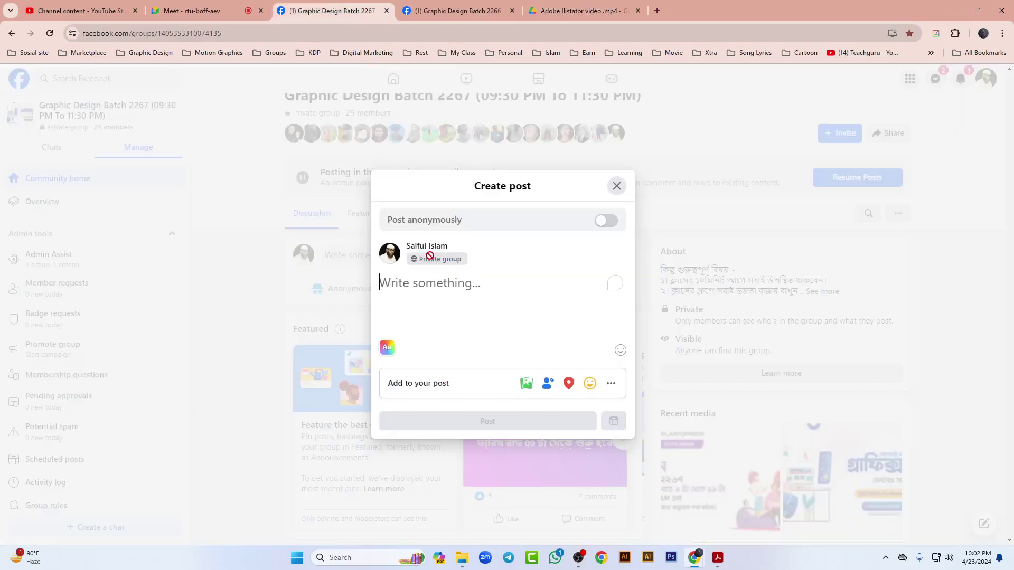
click(695, 252)
scroll(515, 344, down, 10)
scroll(515, 344, up, 2)
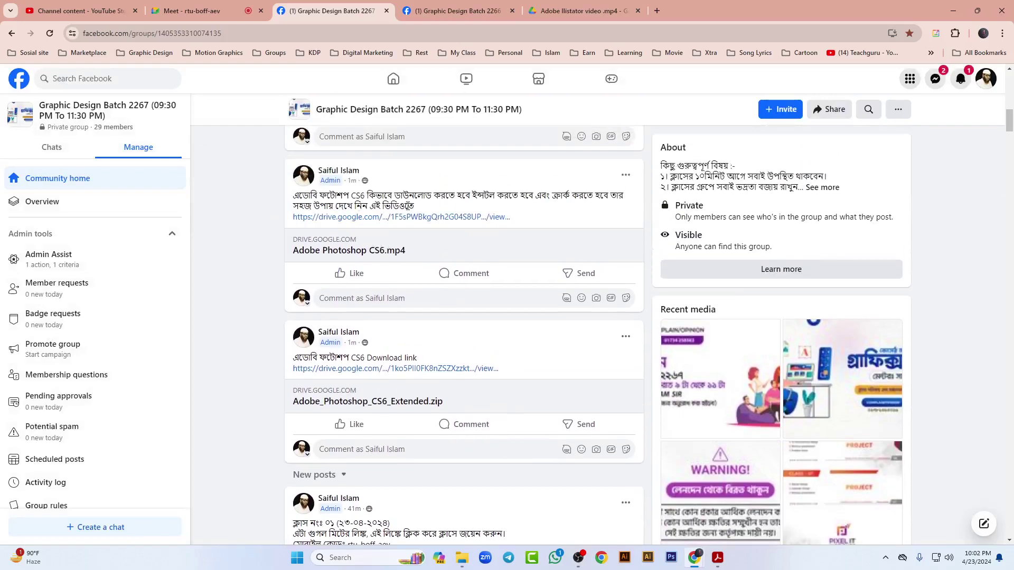
drag(424, 208, 297, 197)
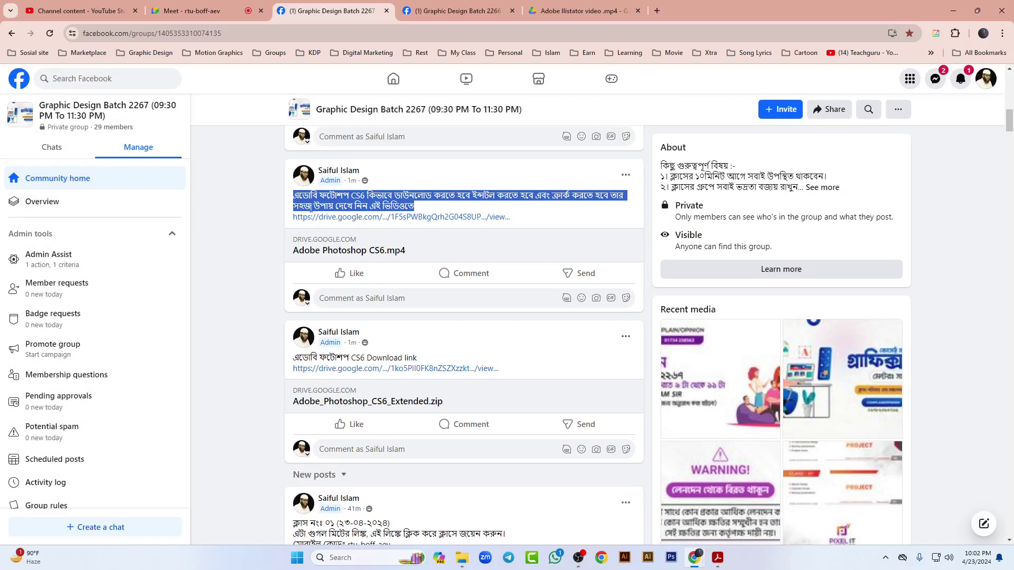
scroll(445, 370, up, 10)
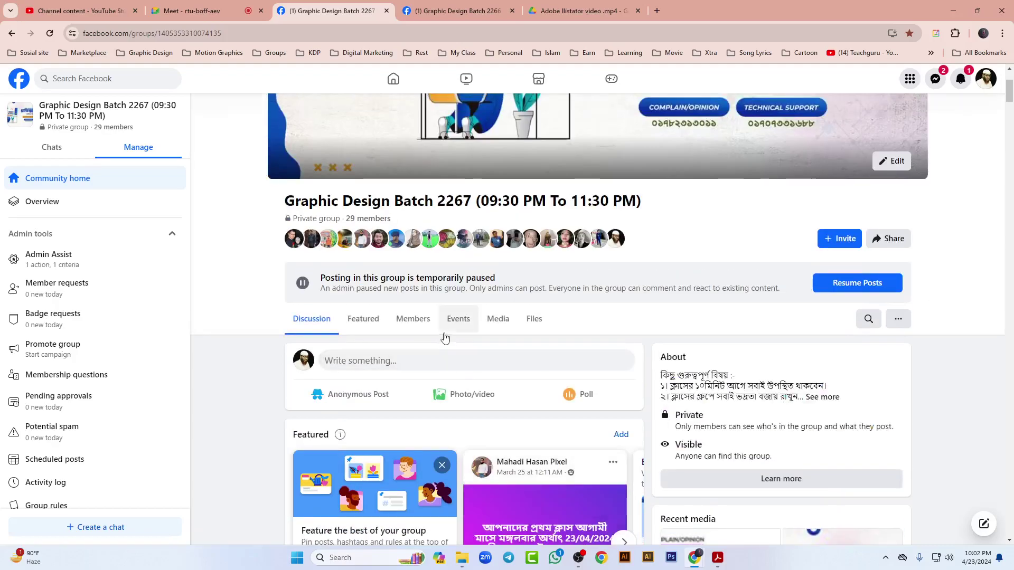
Step: Paste the Illustrator CS6 download description and the Drive video link into a new group post
click(444, 364)
key(ctrl+v)
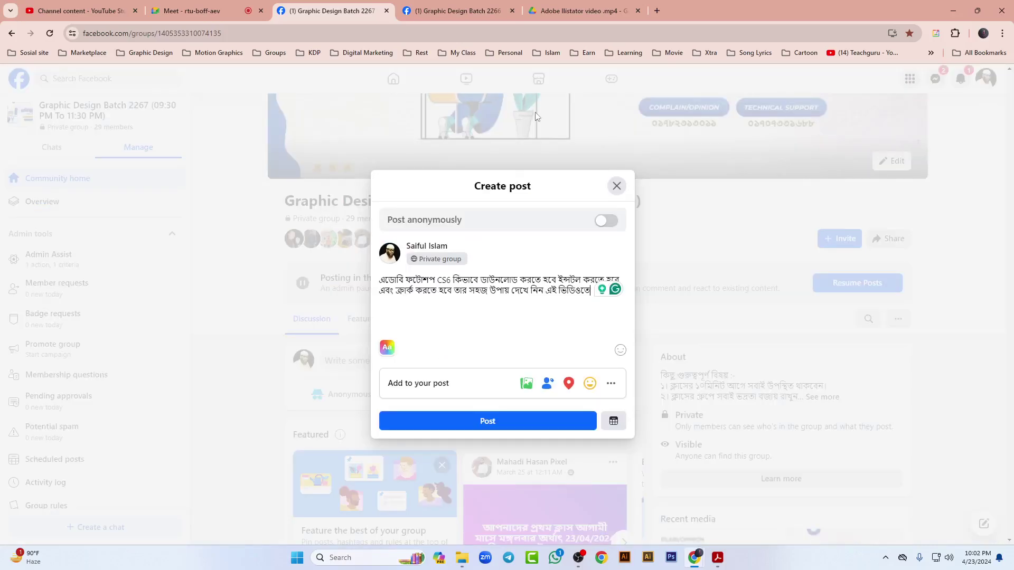
click(542, 10)
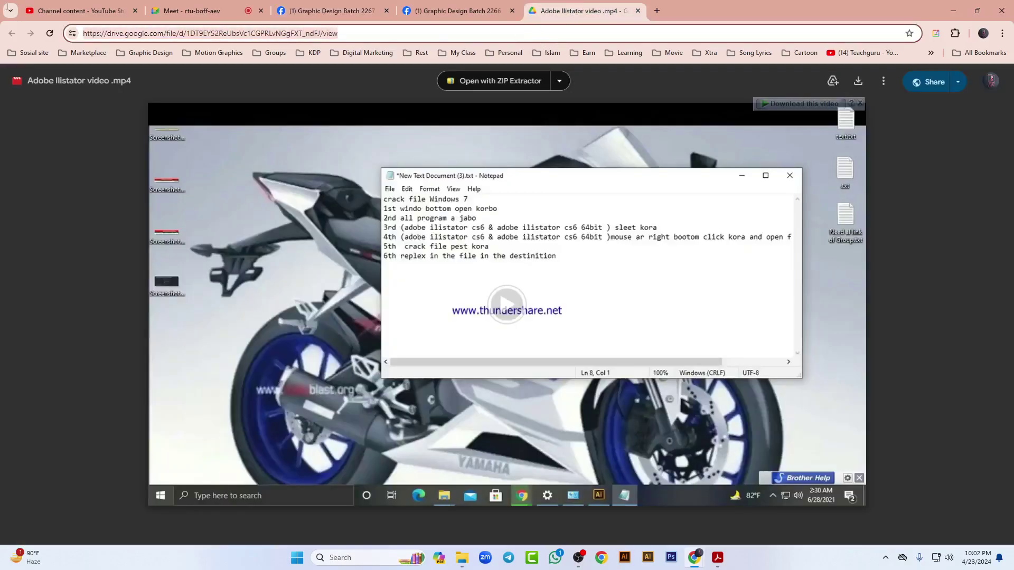
click(338, 10)
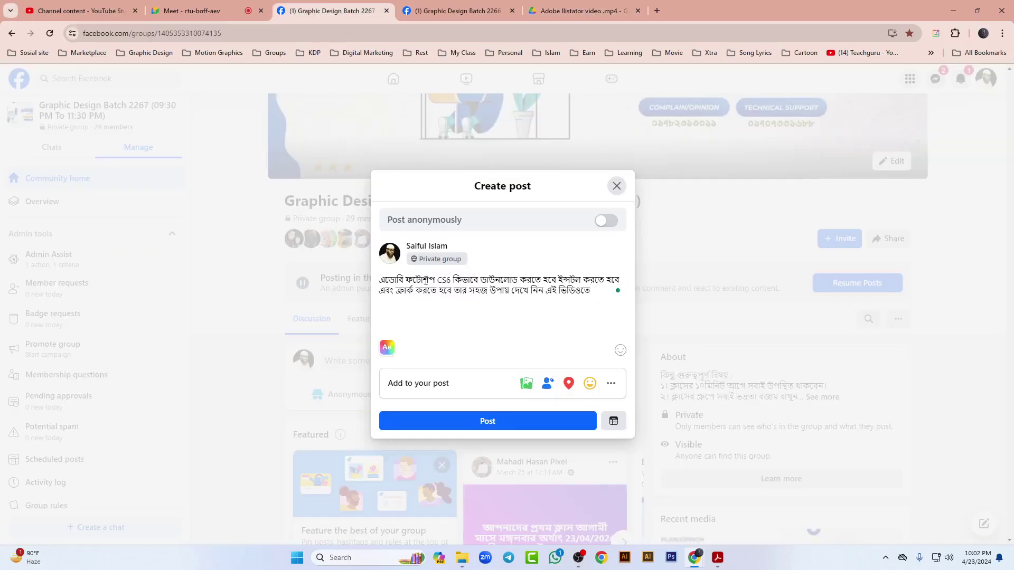
key(Return)
key(Return)
key(ctrl+v)
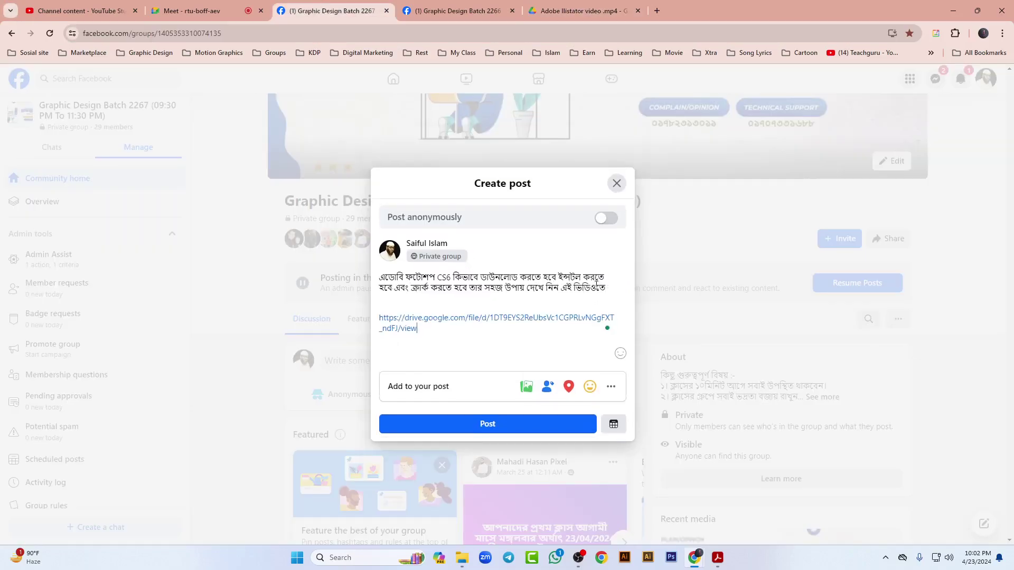
Step: Replace ফটোশপ with ইলাস্ট্রেটর, publish the post, and close the Drive video tab
drag(434, 260, 405, 259)
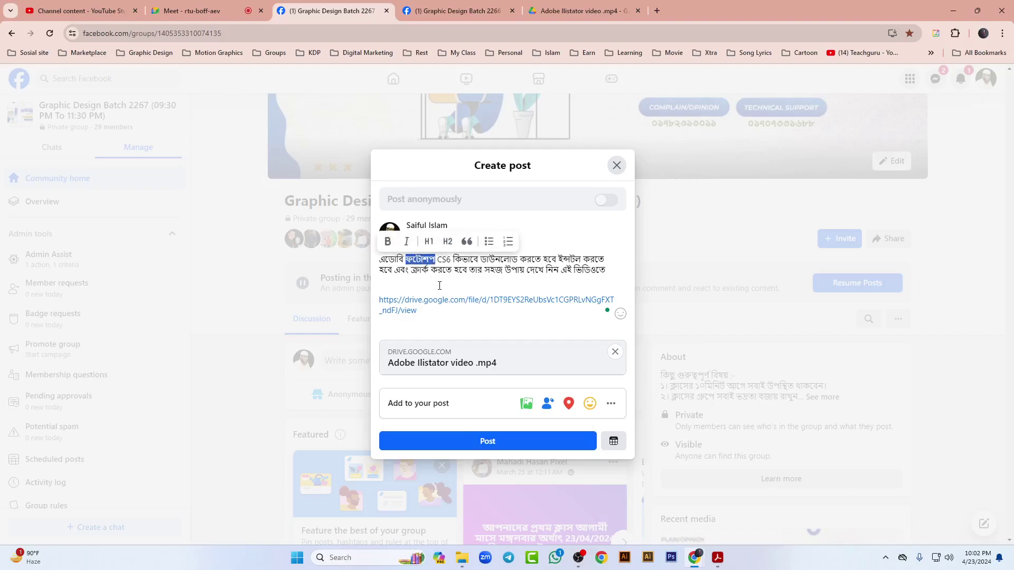
text(ই)
text(lastre)
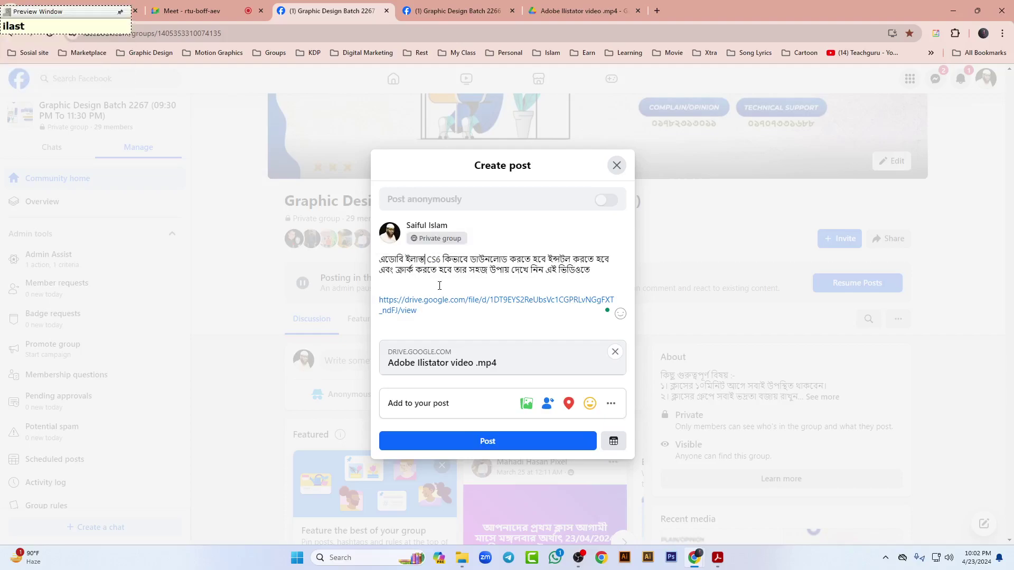
text(tor)
key(Down)
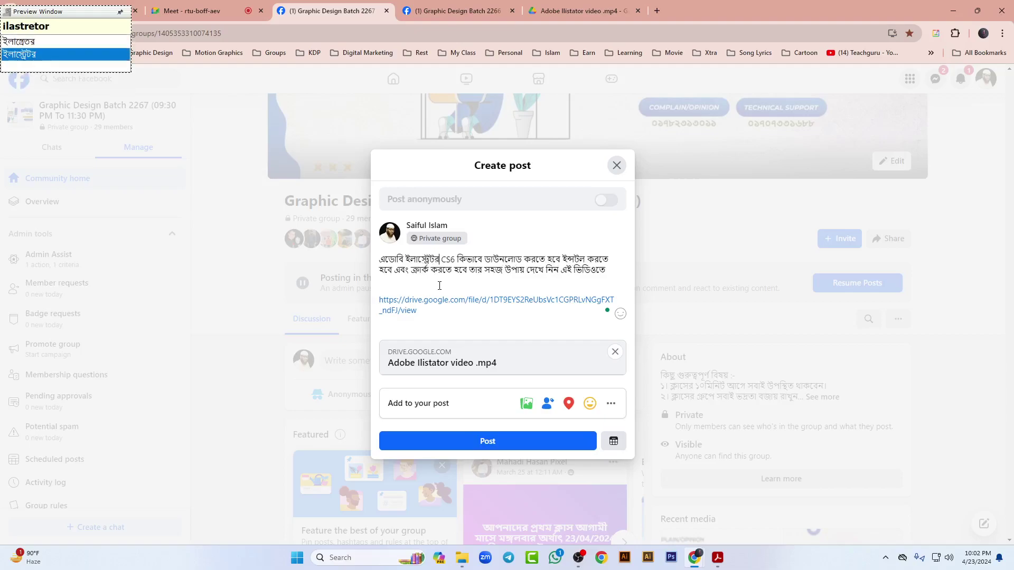
key(space)
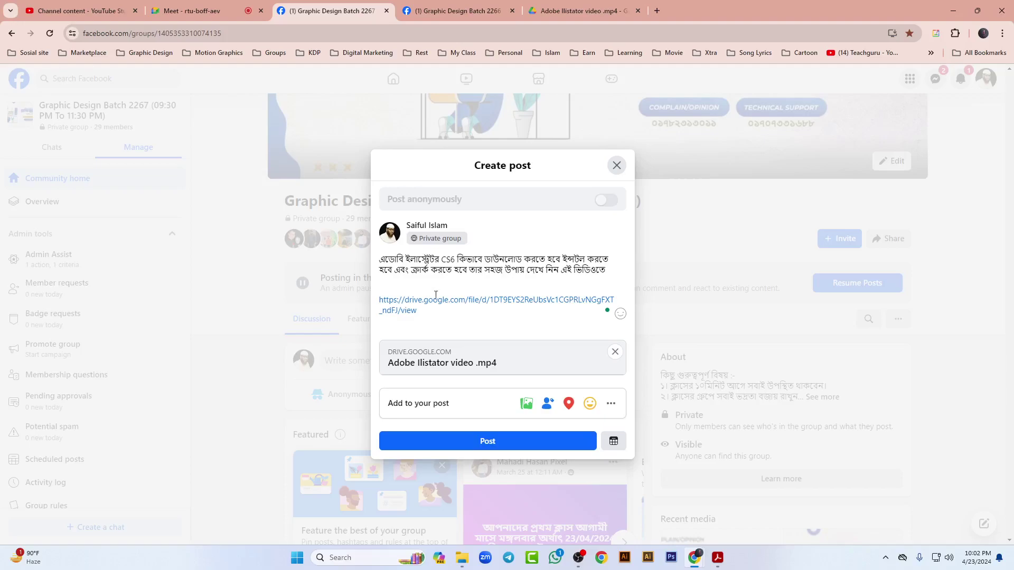
click(477, 440)
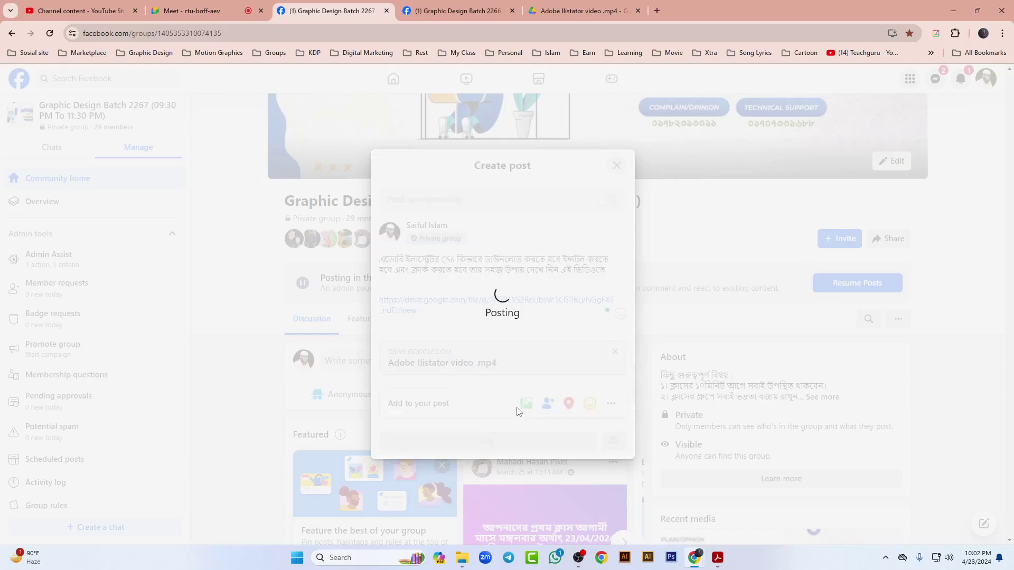
click(578, 11)
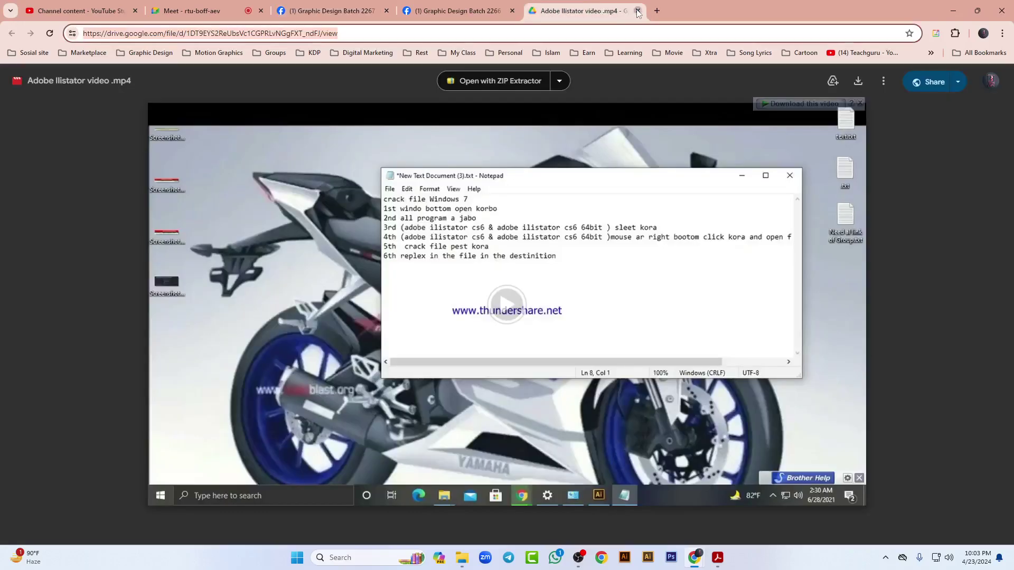
click(637, 11)
Step: Close the Batch 2266 page, check the new Illustrator post in the 2267 feed, then close Facebook
click(512, 10)
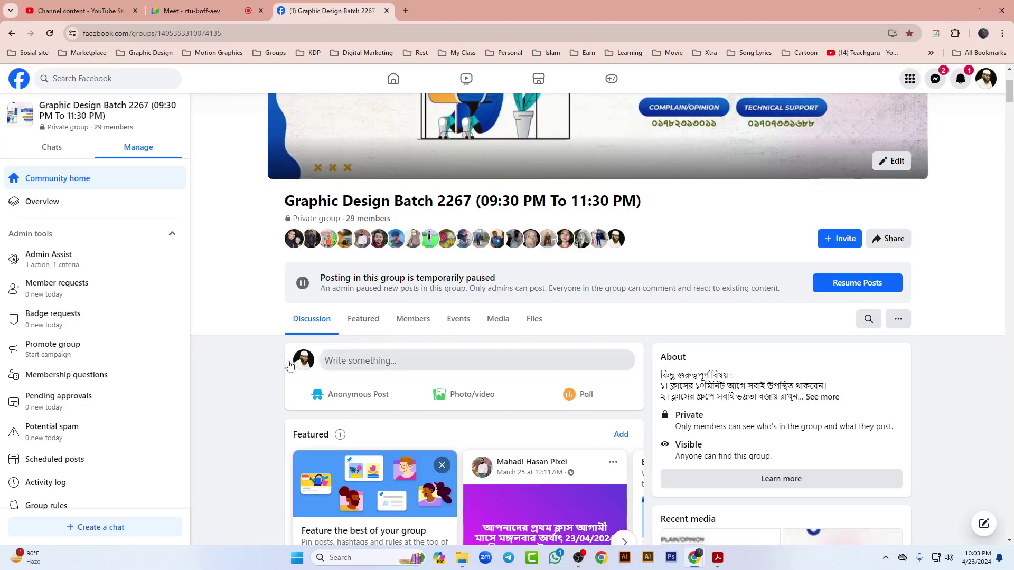
scroll(237, 383, down, 12)
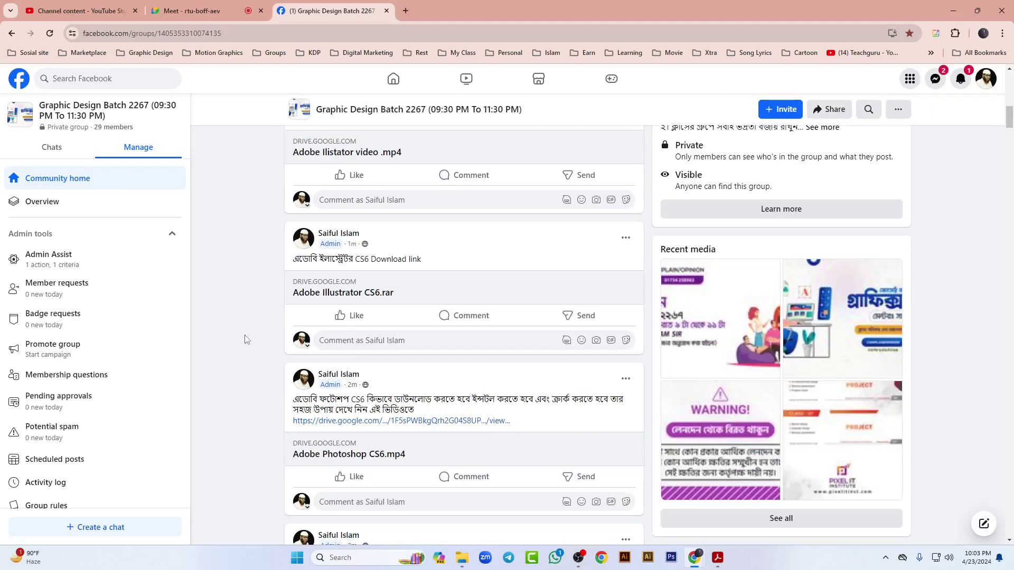
scroll(253, 335, down, 5)
scroll(232, 348, up, 2)
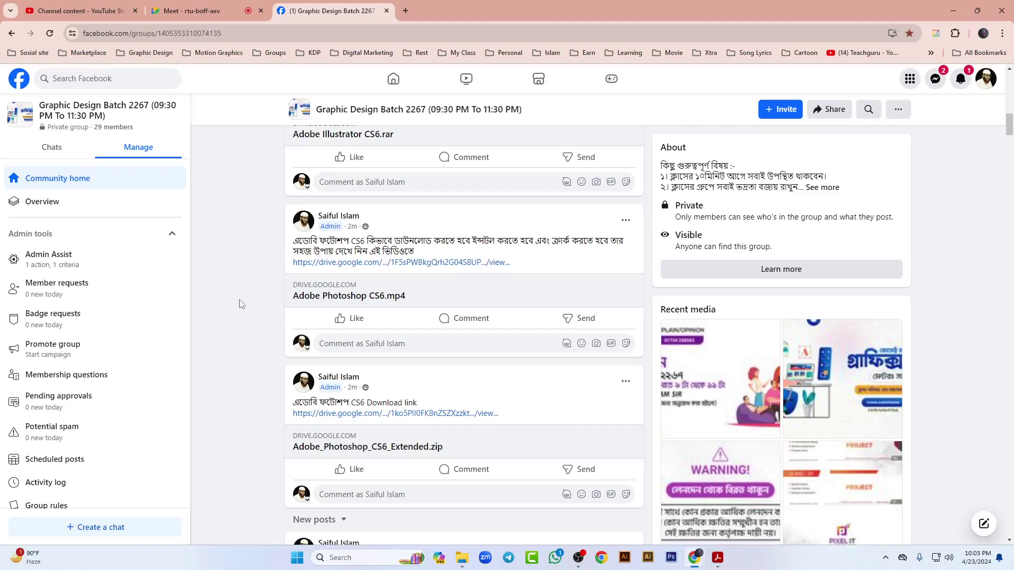
scroll(220, 326, up, 4)
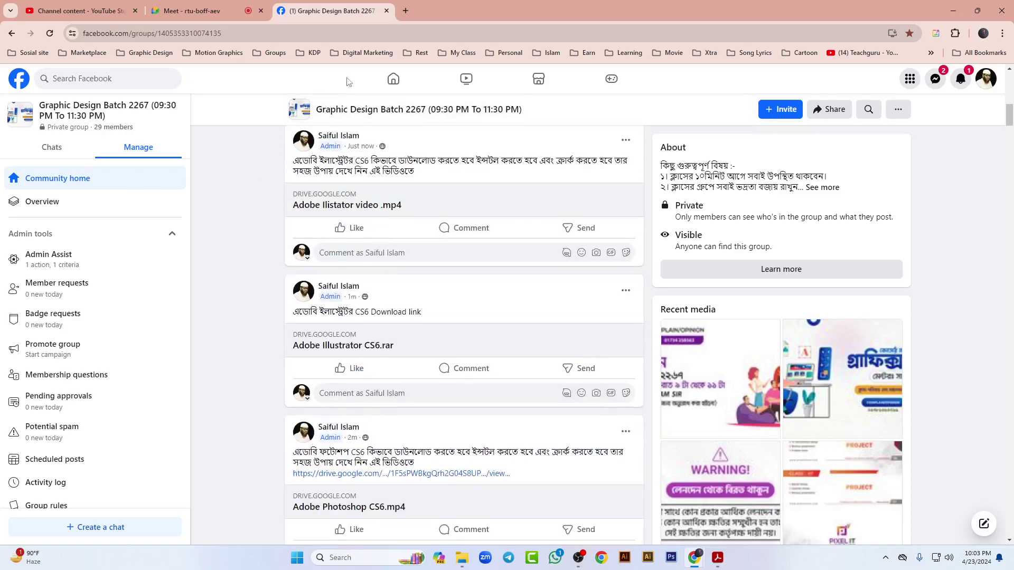
click(386, 10)
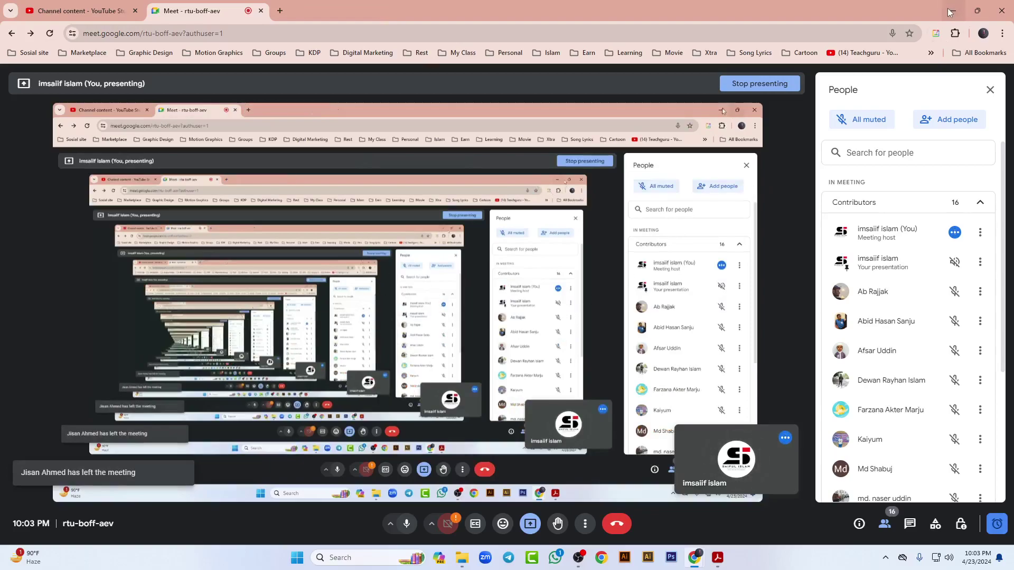
Step: Minimize Chrome, scroll the module PDF to the Class 01 topics page, and launch Photoshop
click(951, 12)
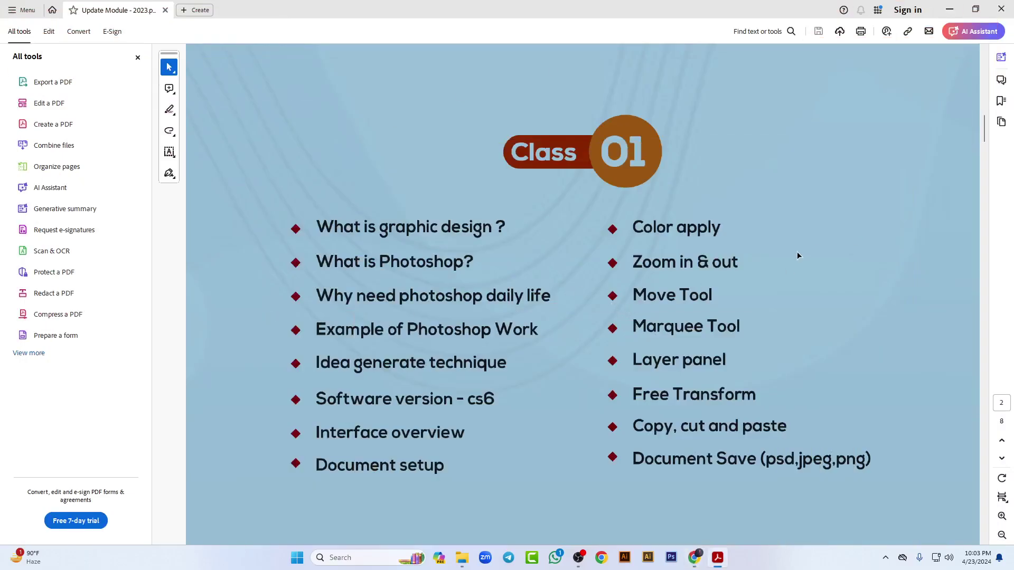
scroll(330, 433, down, 1)
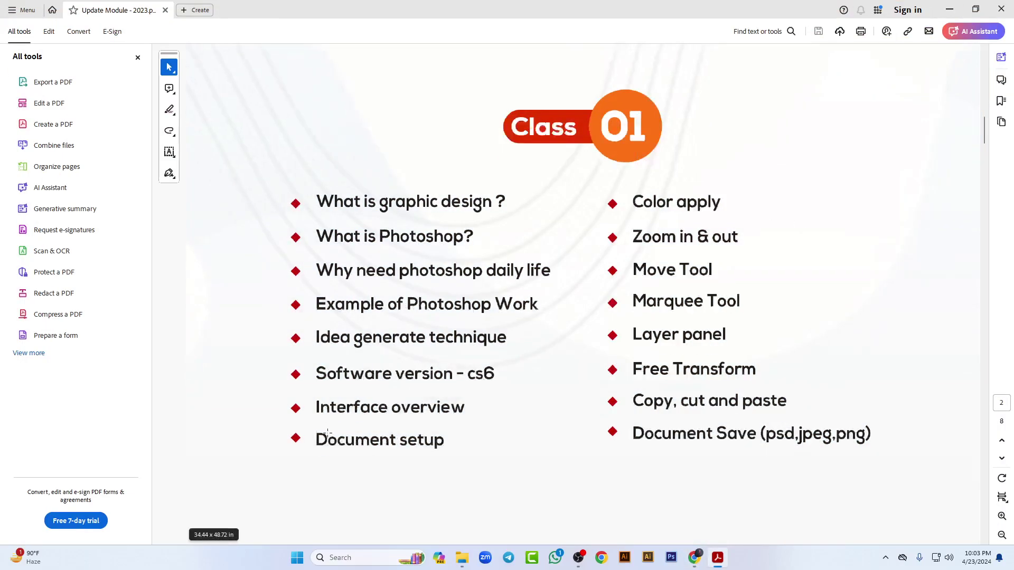
scroll(329, 433, down, 2)
drag(275, 129, 565, 335)
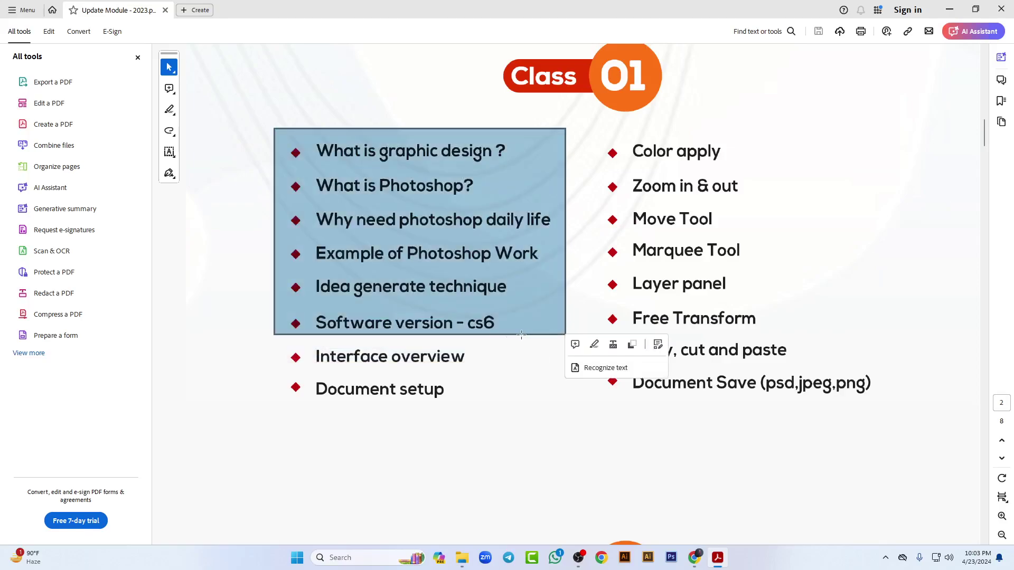
click(231, 314)
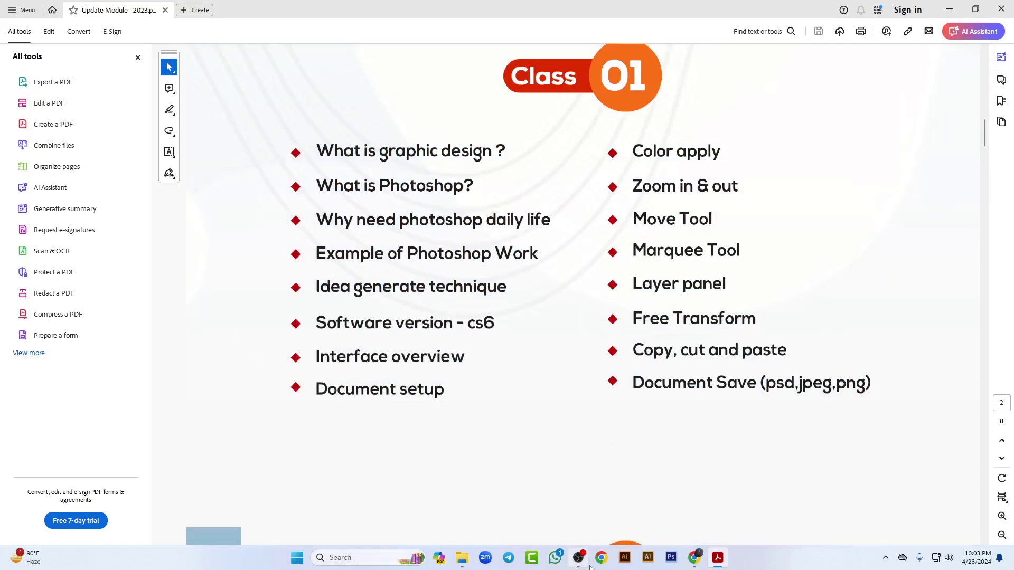
click(671, 558)
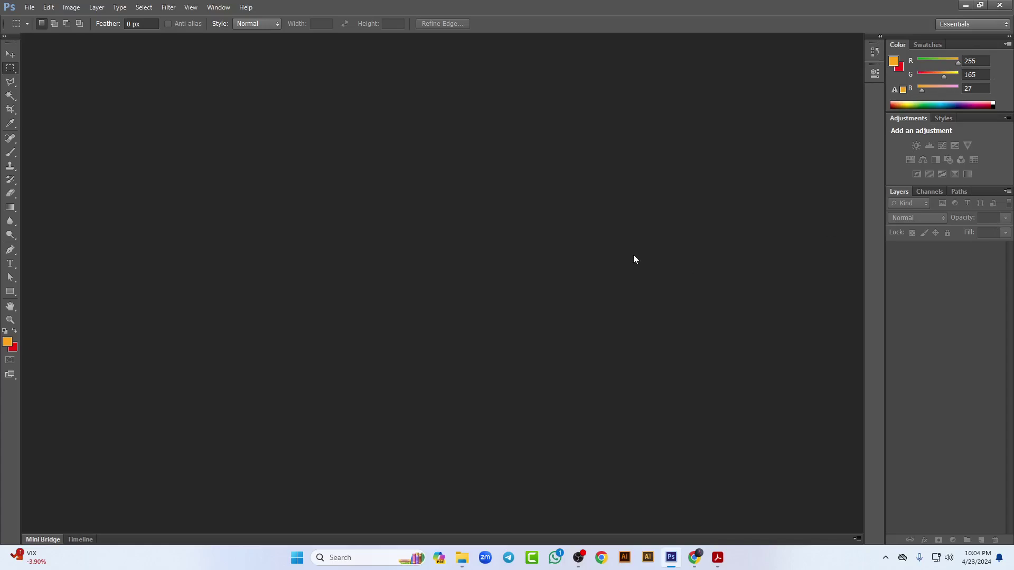
Step: Float and close the toolbox, History, Color, Adjustments and Layers panels
drag(17, 44, 446, 133)
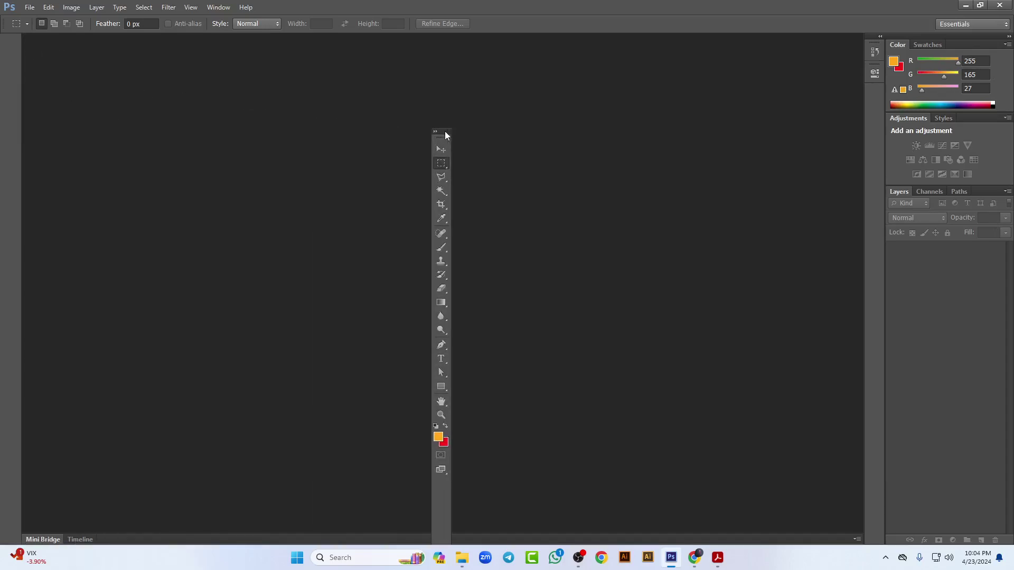
click(447, 132)
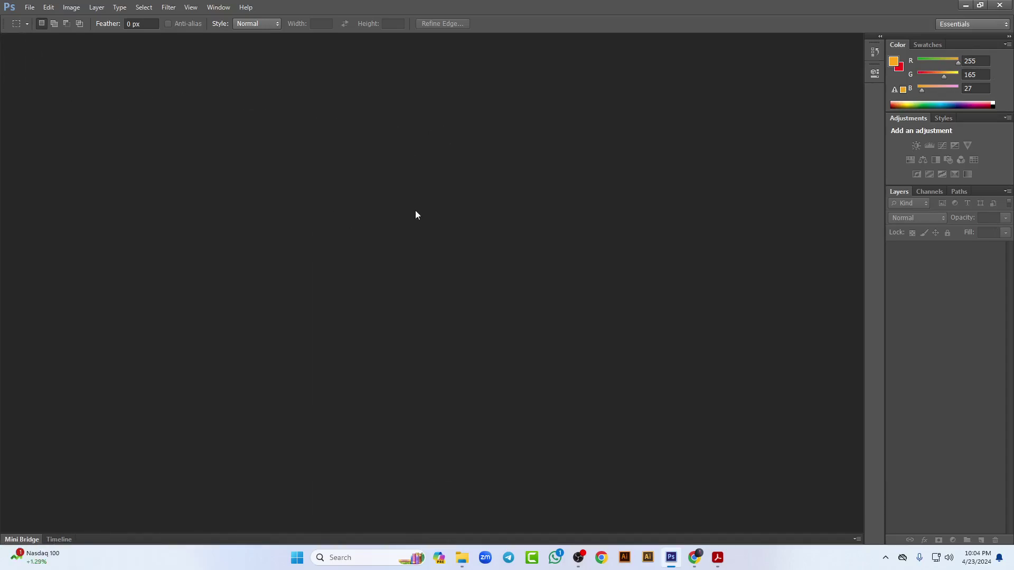
drag(875, 51, 552, 139)
click(558, 130)
drag(875, 51, 615, 123)
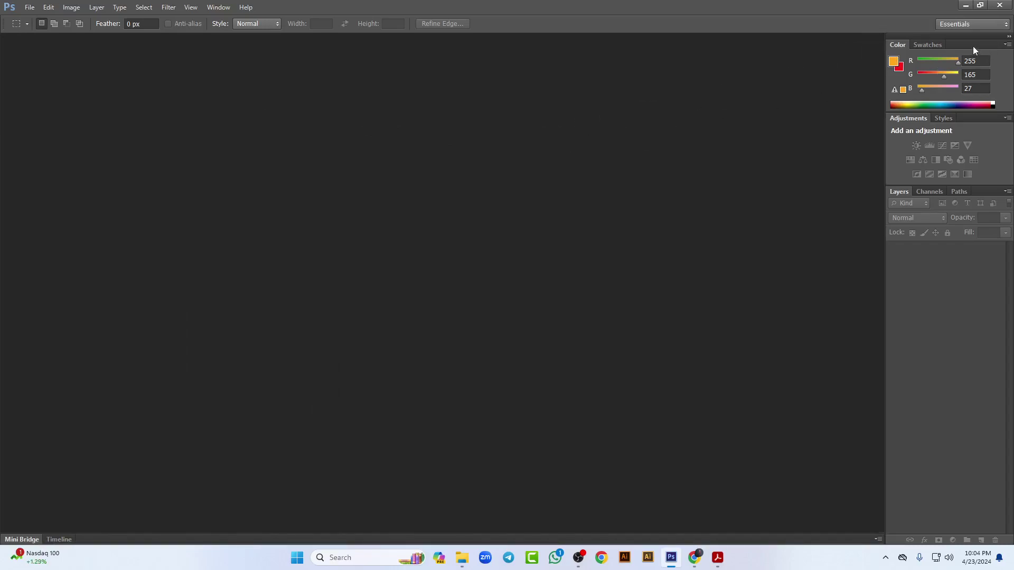
drag(973, 46, 477, 176)
key(F6)
drag(975, 46, 553, 144)
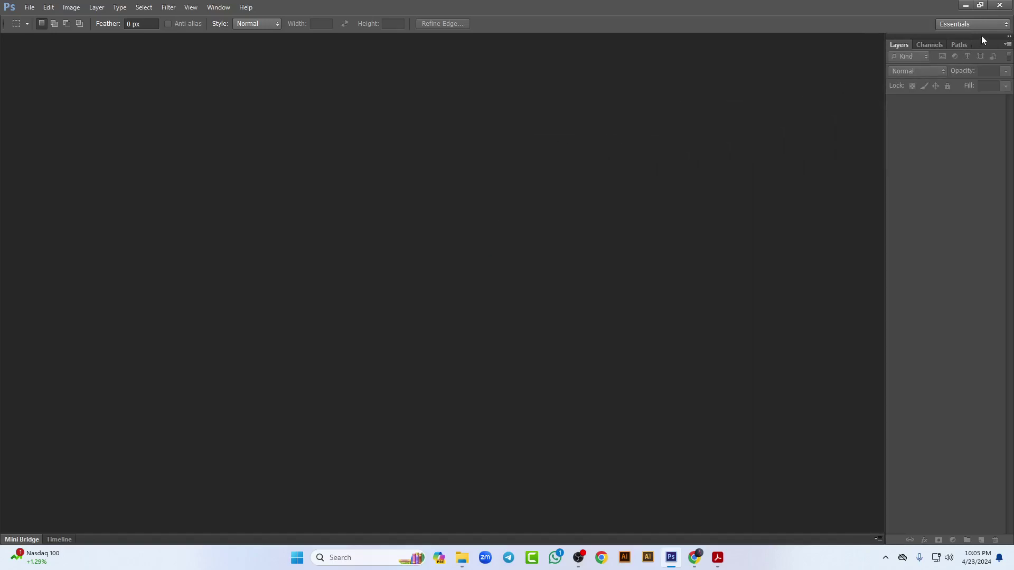
drag(980, 43, 547, 154)
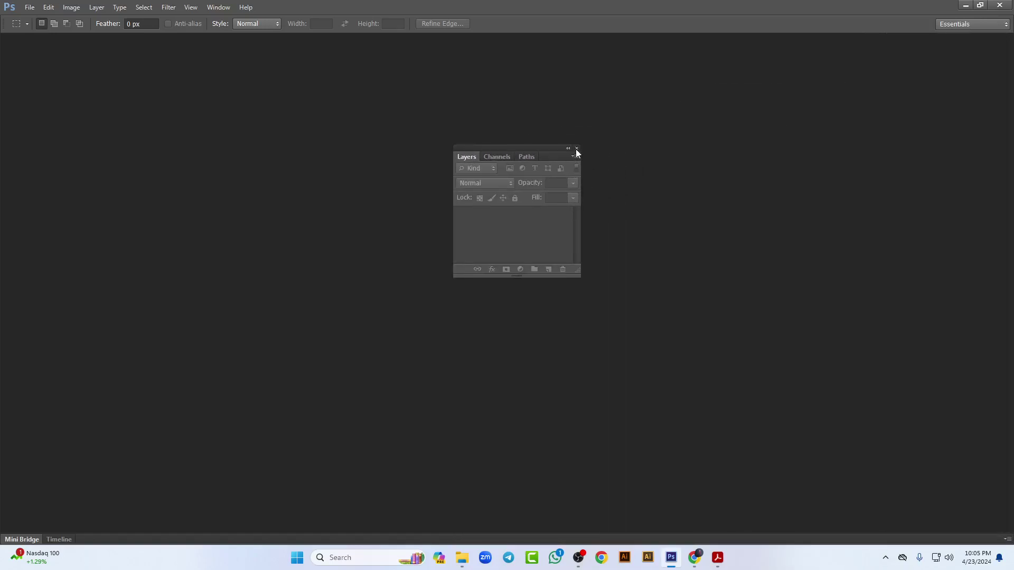
click(576, 148)
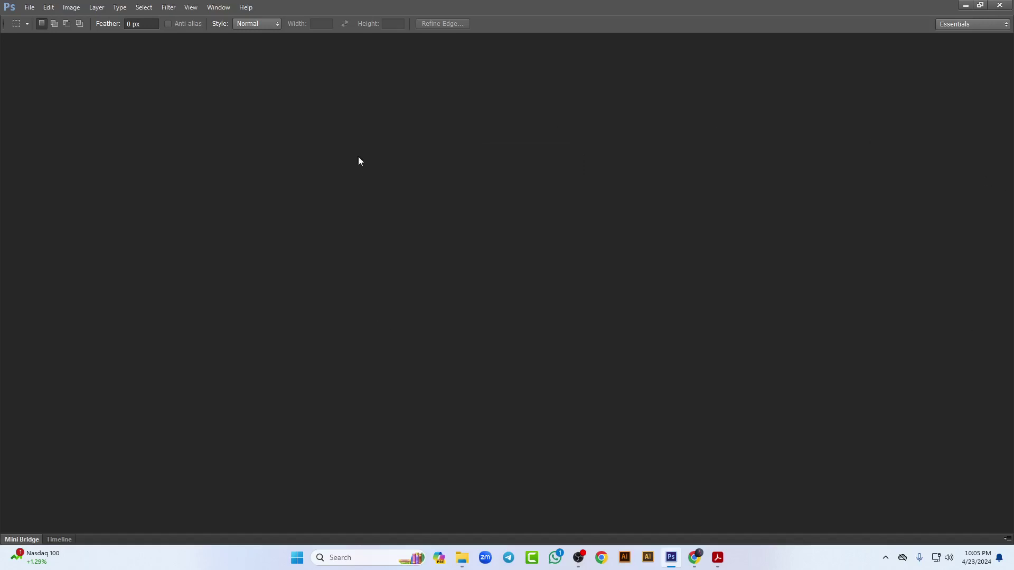
Step: Restore the Tools panel from the Window menu and dock it on the left edge
click(219, 7)
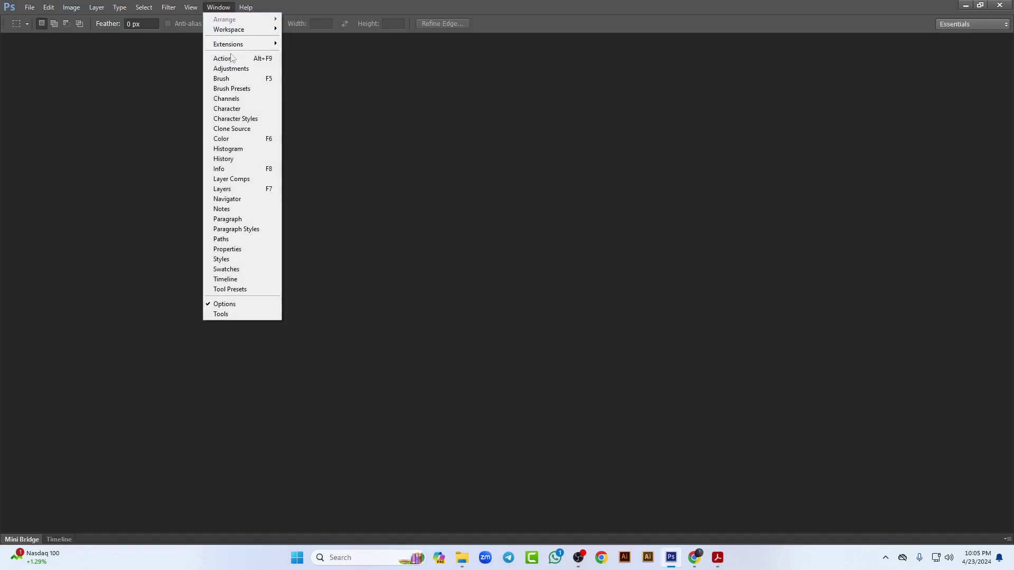
click(236, 315)
drag(445, 139, 377, 142)
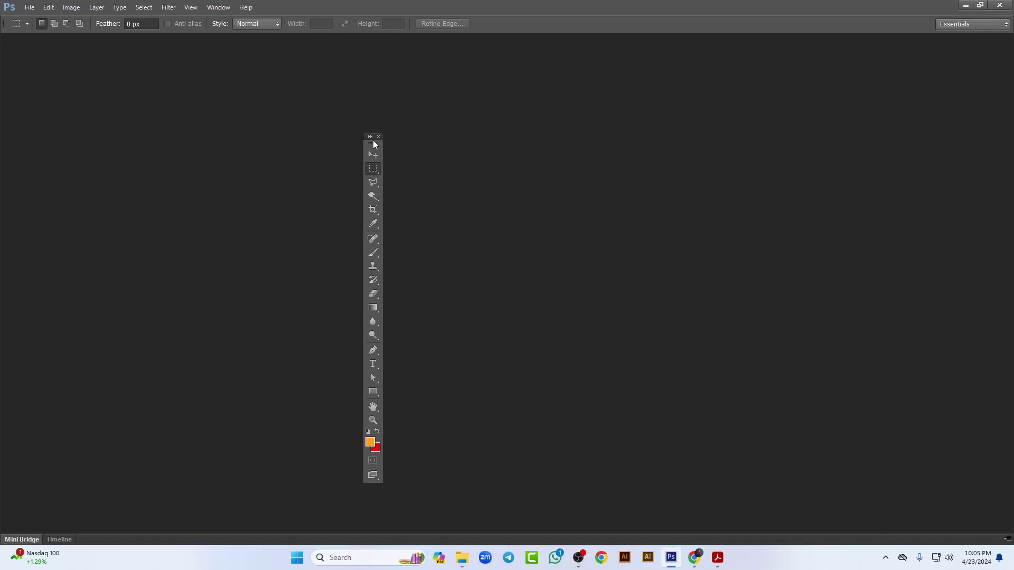
drag(374, 148, 2, 140)
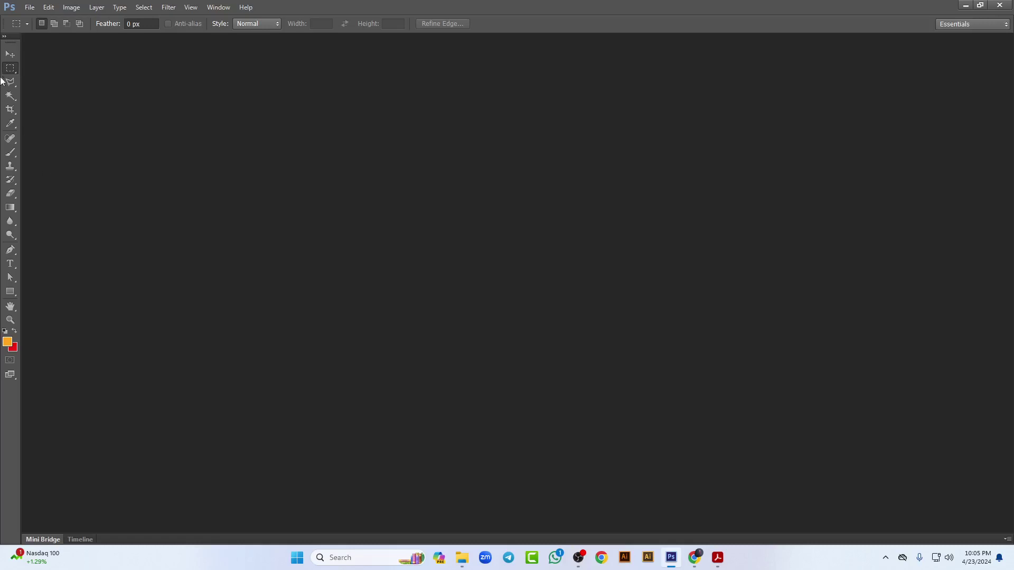
Step: Expand the tools panel to two columns, pick the Move tool, and dock the Layers panel right
click(5, 37)
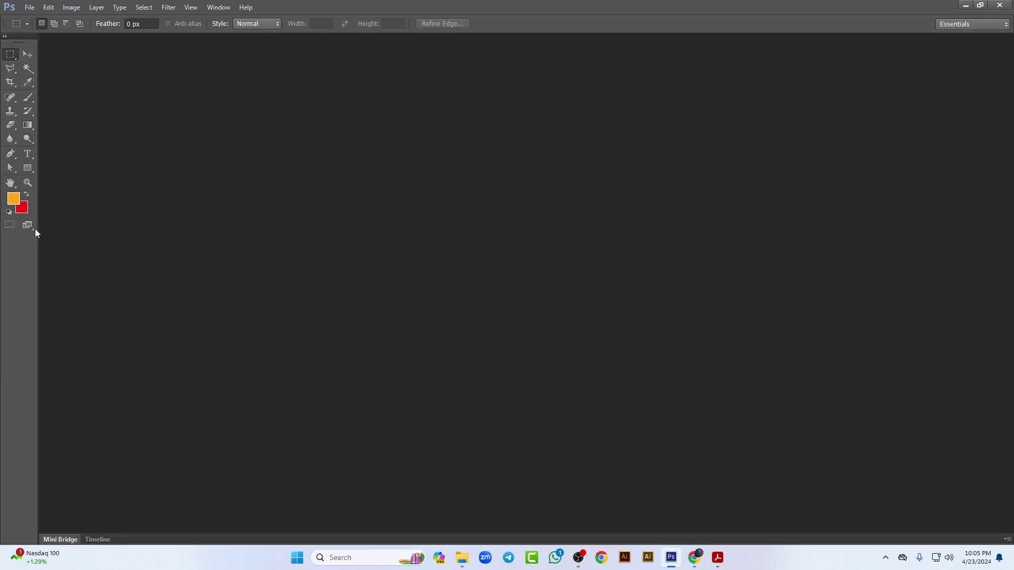
click(28, 54)
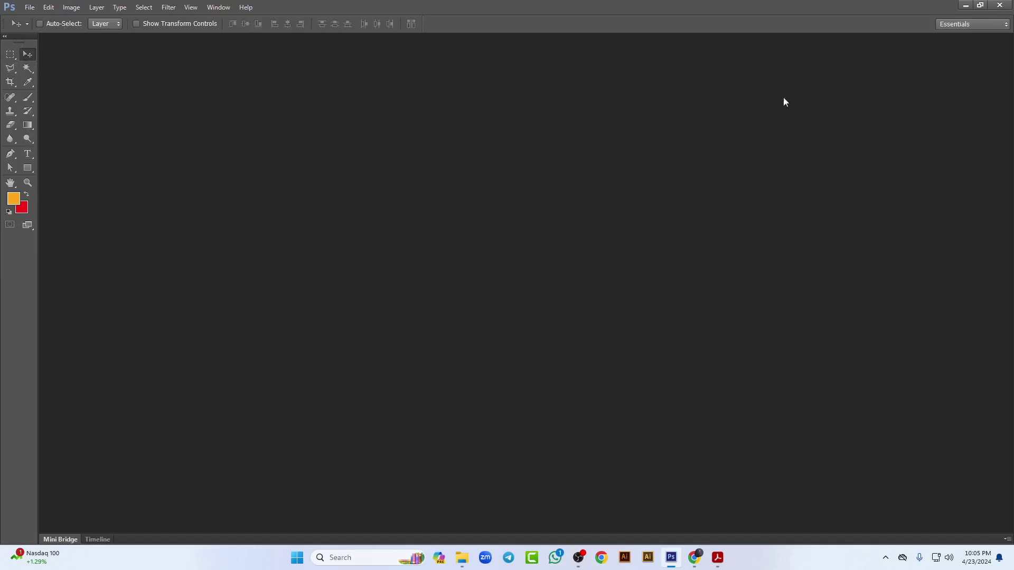
click(215, 11)
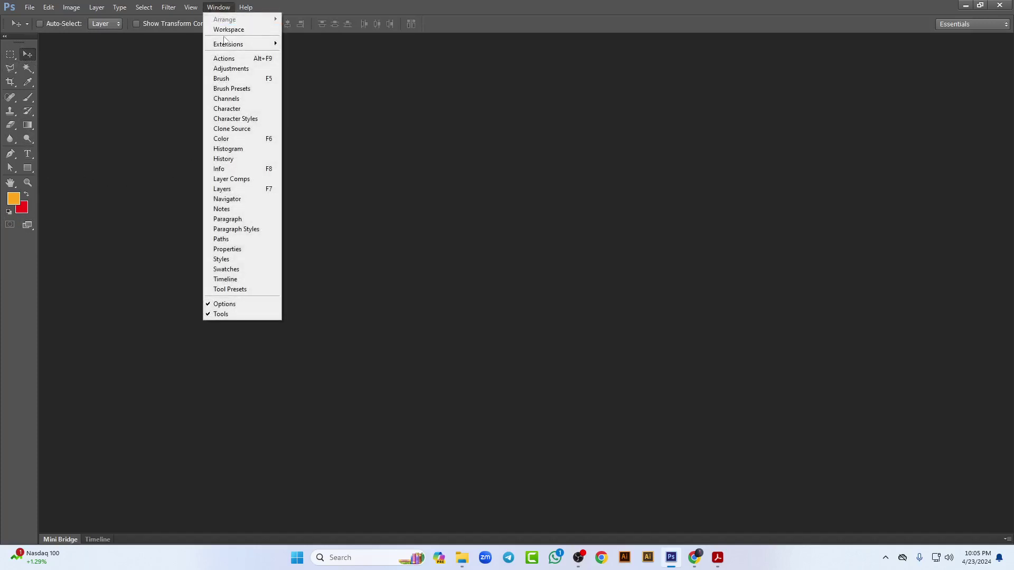
click(229, 190)
drag(548, 156, 989, 140)
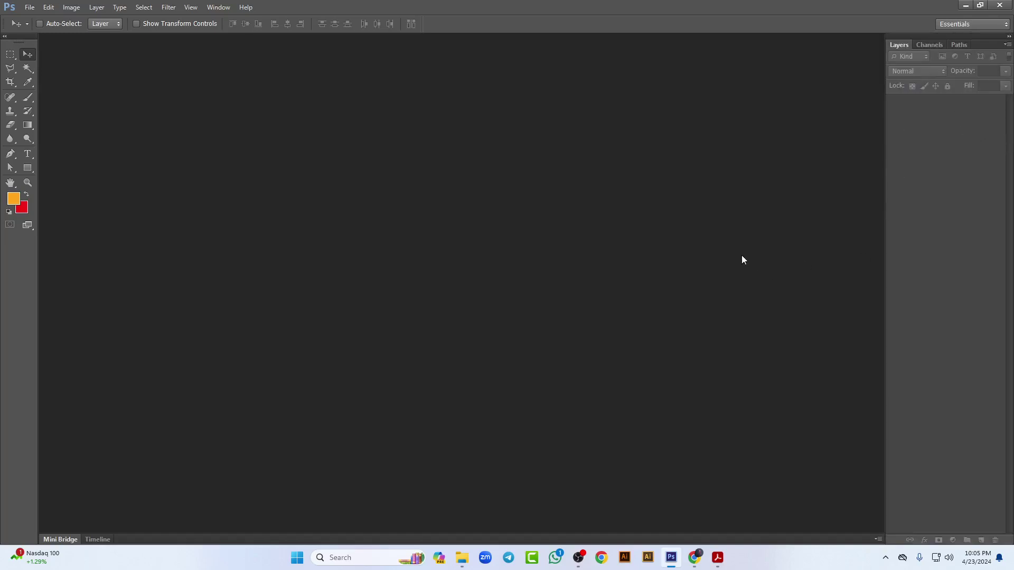
Step: Show the Color panel from the Window menu, then close it again
click(218, 7)
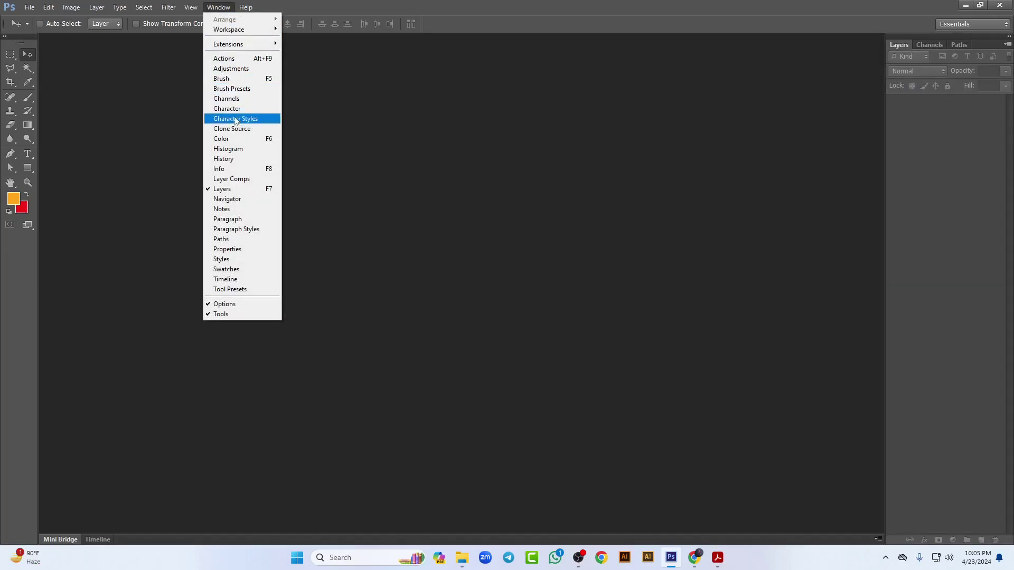
click(237, 138)
drag(462, 180, 517, 154)
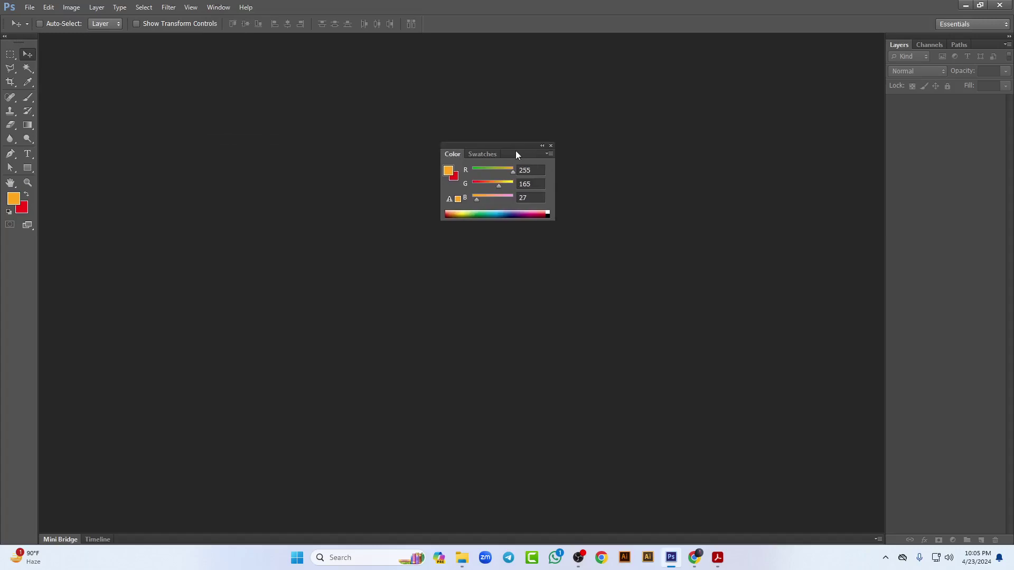
click(550, 146)
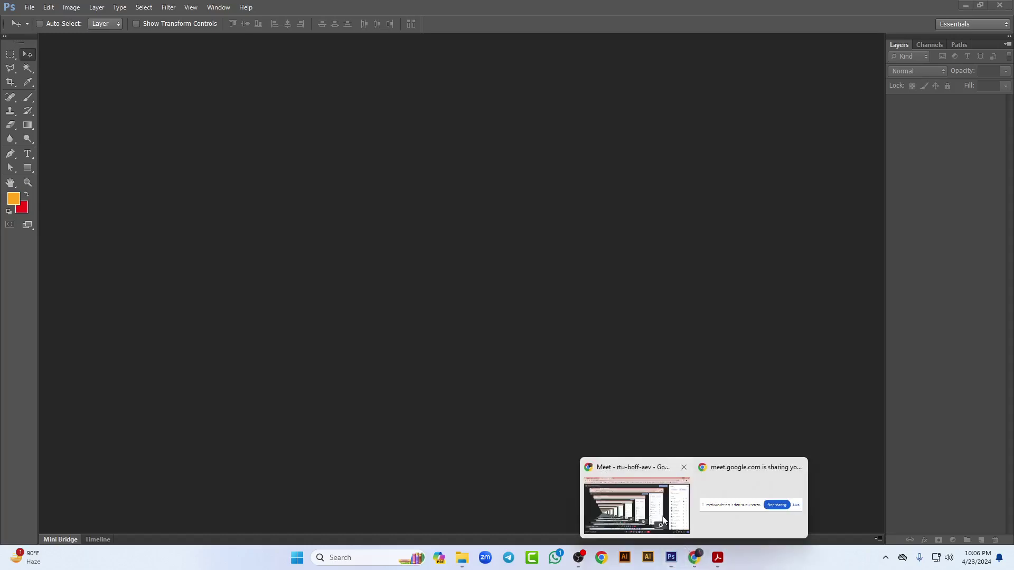
Step: Admit the waiting participant in Google Meet and return to Photoshop
click(628, 507)
click(950, 253)
key(alt+Tab)
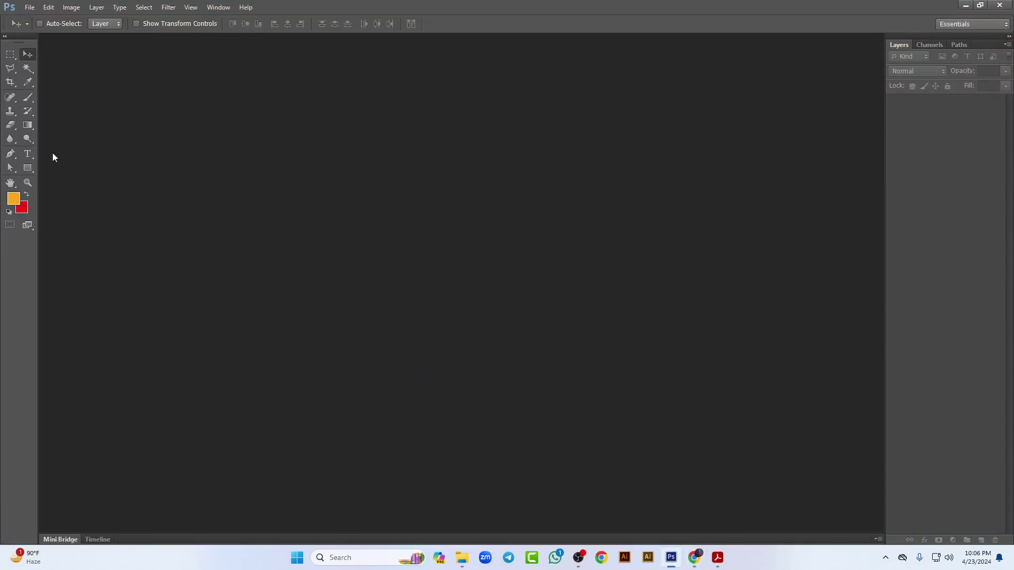
Step: Open Flower.jpg from the Official Graphic Class > Class 01 folder
click(29, 7)
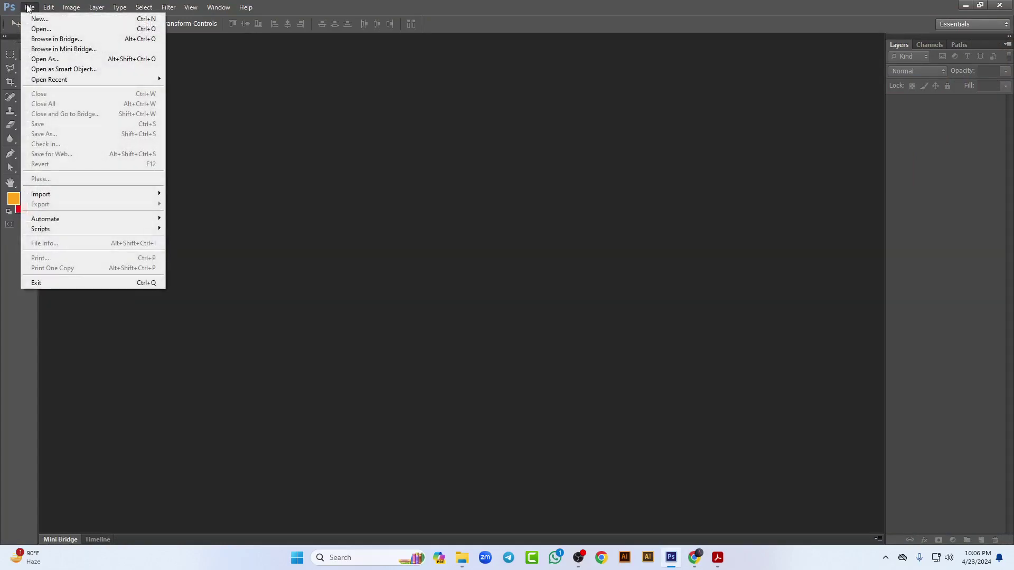
click(41, 29)
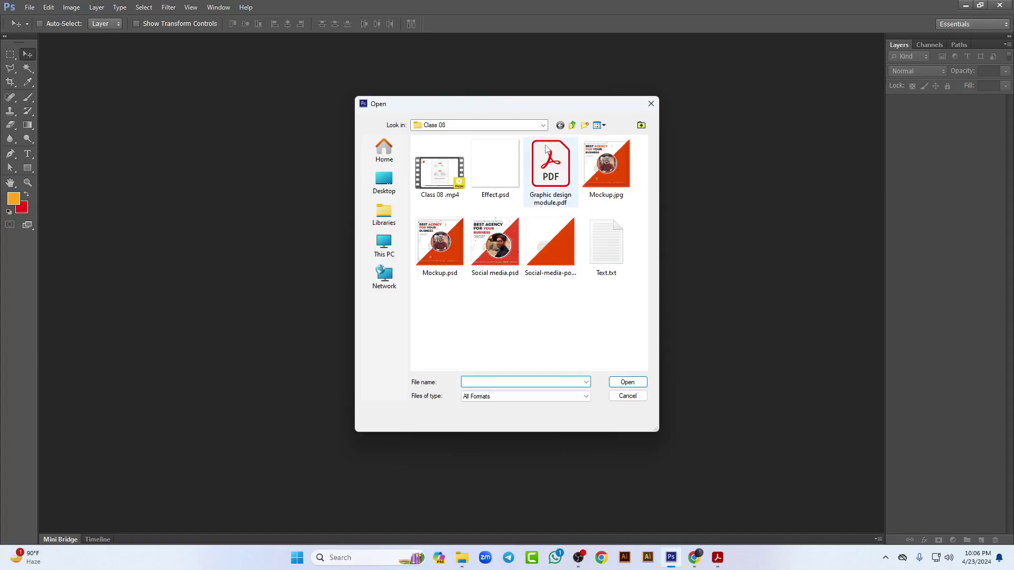
drag(564, 106, 494, 88)
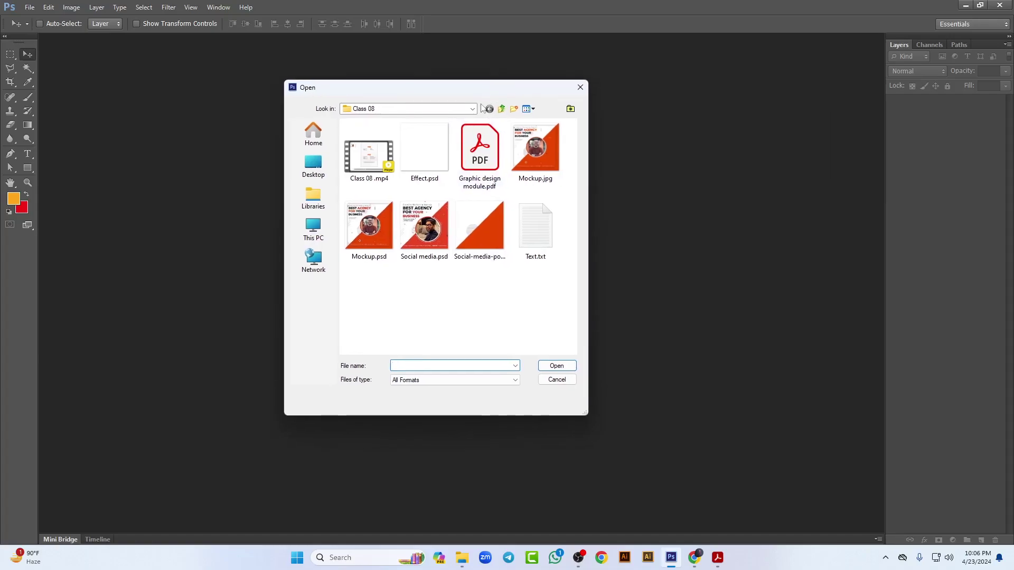
click(472, 108)
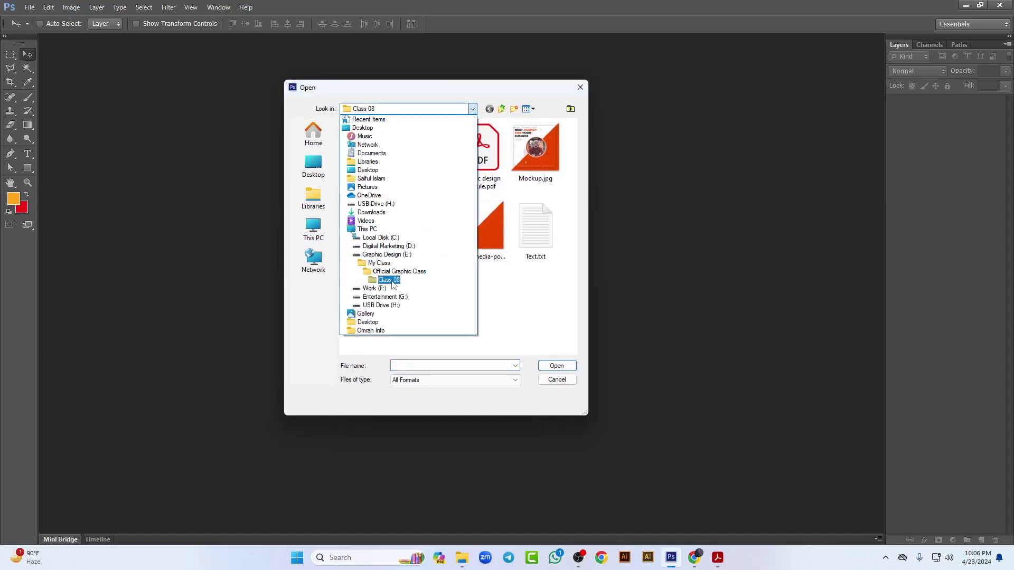
click(394, 285)
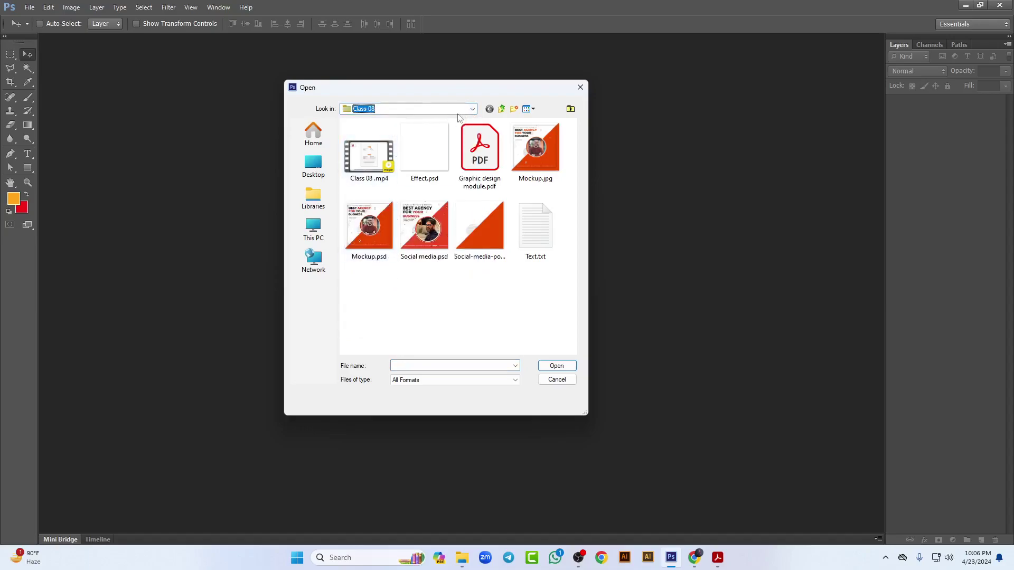
click(472, 109)
click(404, 288)
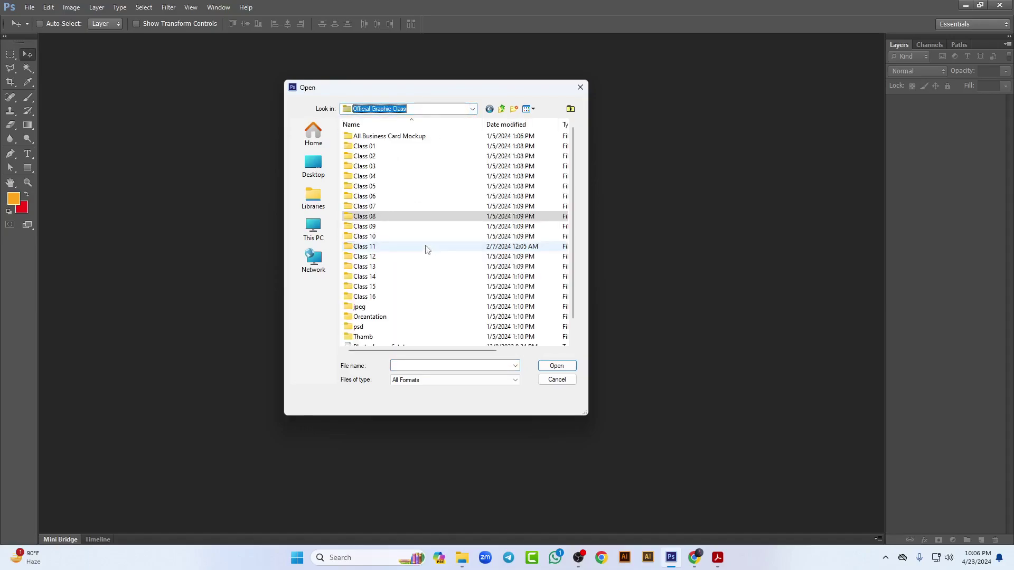
double_click(390, 148)
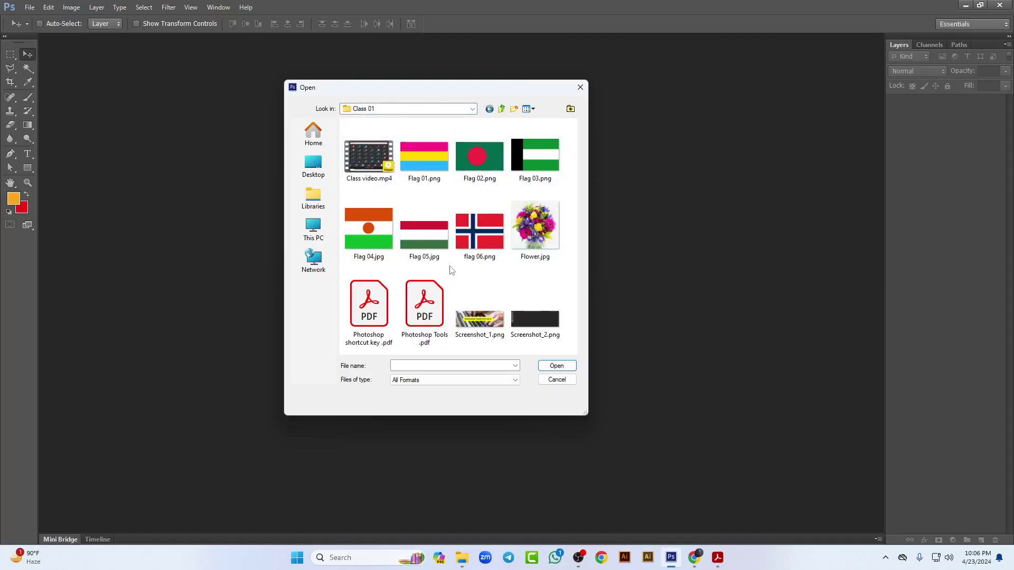
click(531, 230)
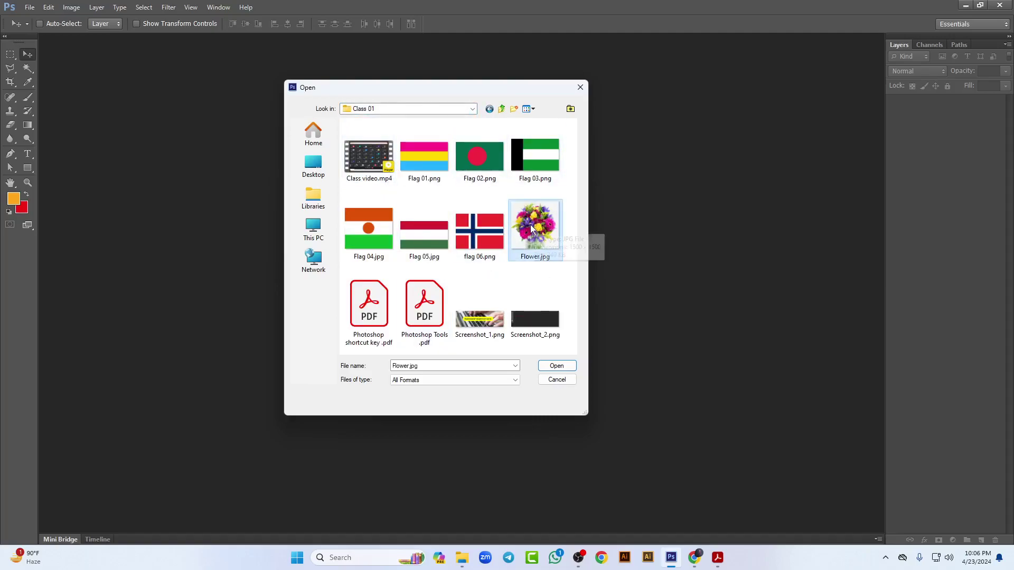
click(557, 366)
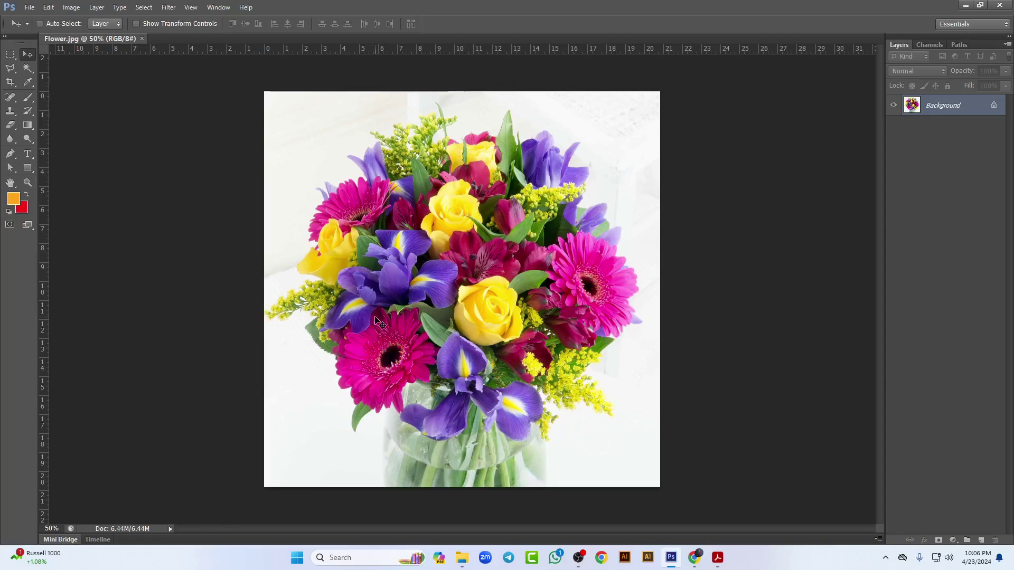
Step: Hide the rulers and convert the locked Background into a regular layer named Layer 0
key(ctrl+r)
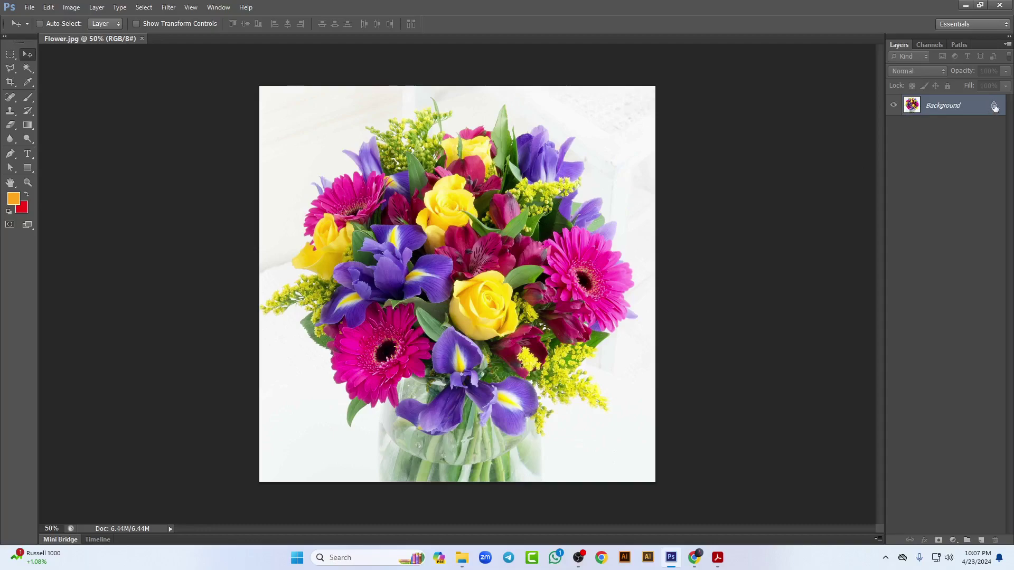
double_click(995, 108)
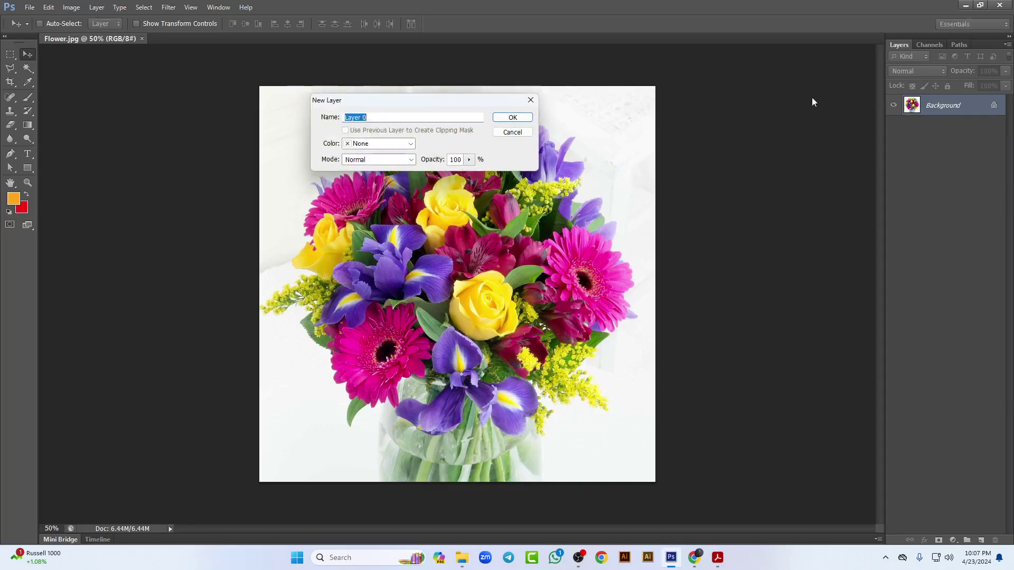
click(513, 118)
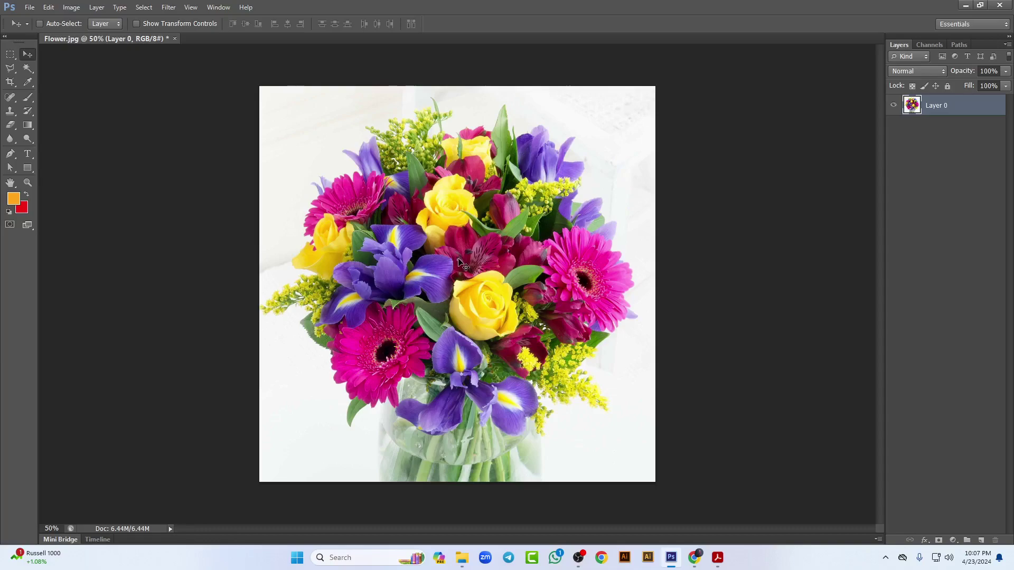
Step: Paint two orange brush strokes over the flowers: an inverted V and a vertical line
click(28, 97)
mouse_move(320, 119)
mouse_down()
mouse_move(296, 311)
mouse_move(309, 317)
mouse_move(344, 254)
mouse_move(399, 353)
mouse_up()
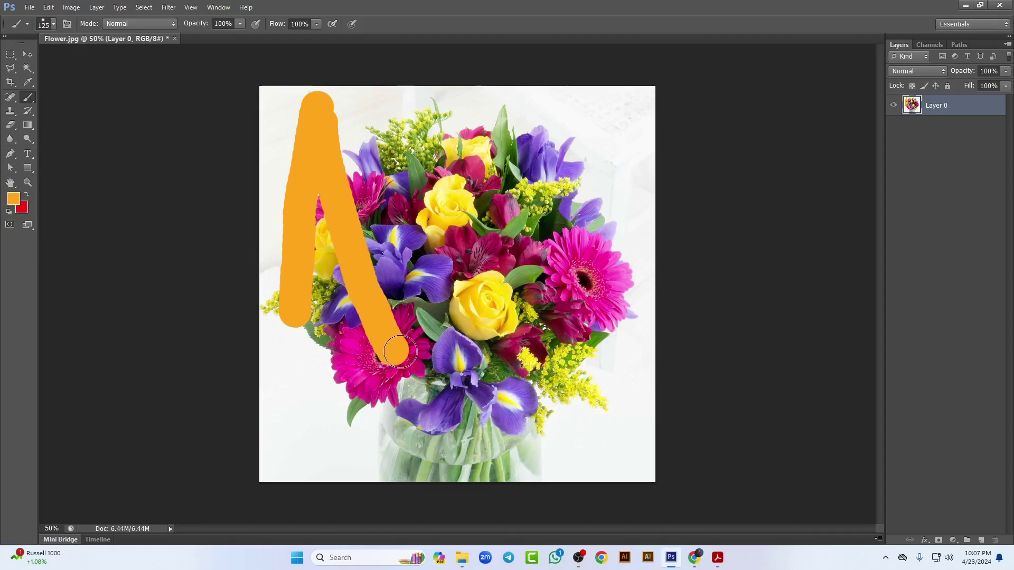
drag(447, 173, 463, 447)
Step: Add 'class 01' text near the photo's top-right corner and set its font to Roboto
click(29, 155)
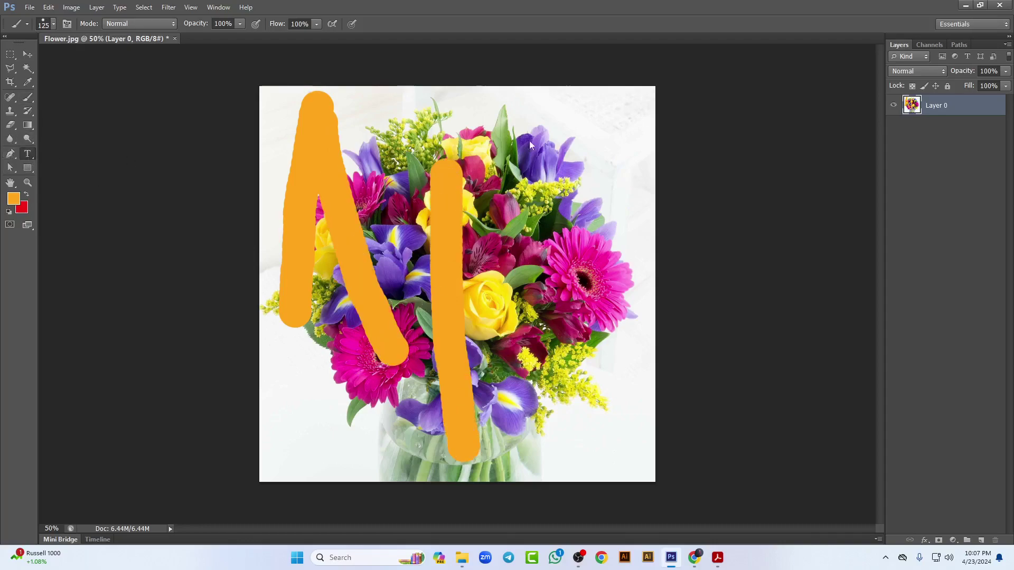
click(554, 115)
text(পষধ)
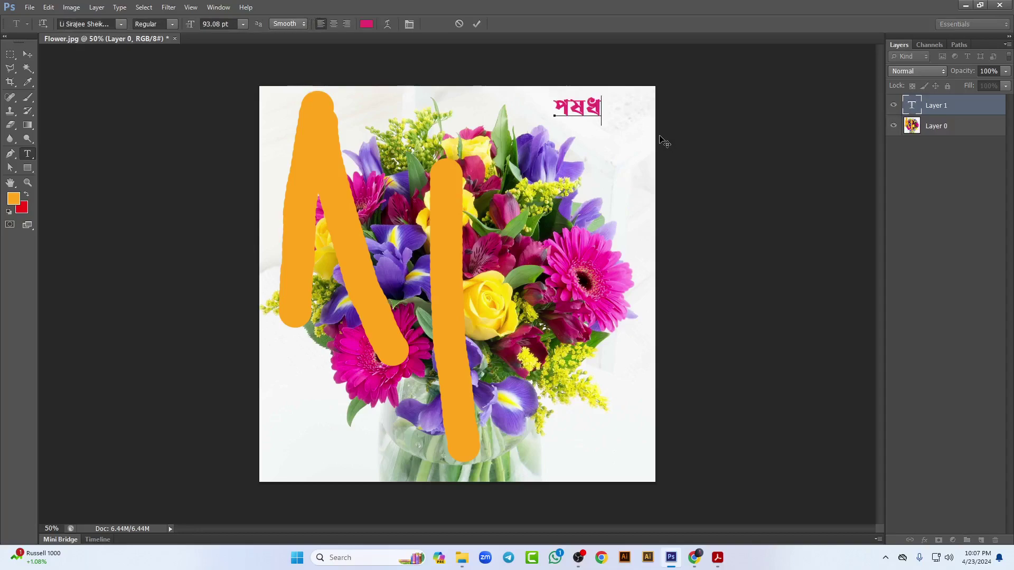
text(ংং ০২)
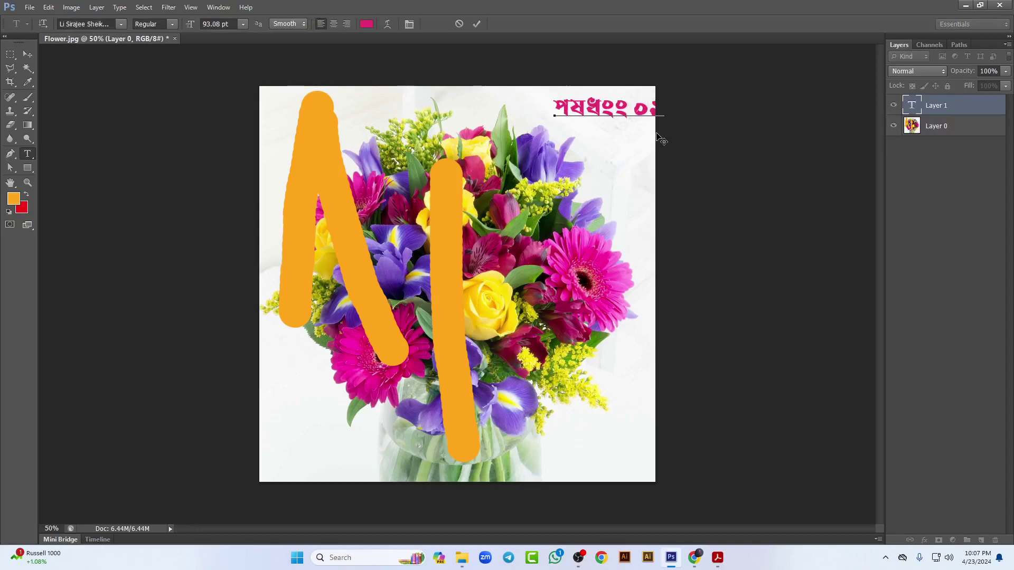
key(ctrl+a)
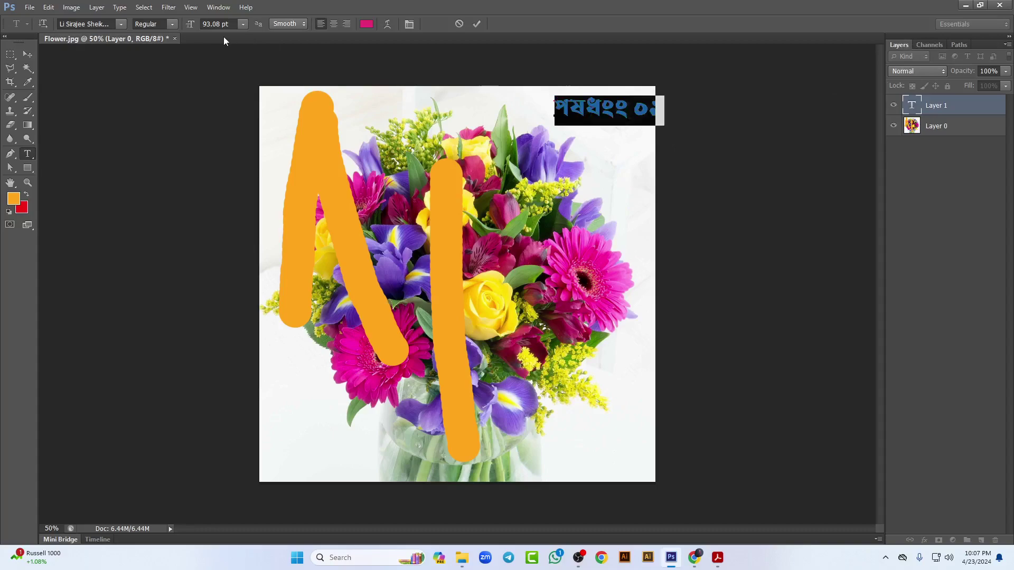
click(103, 23)
text(Roboto)
key(Return)
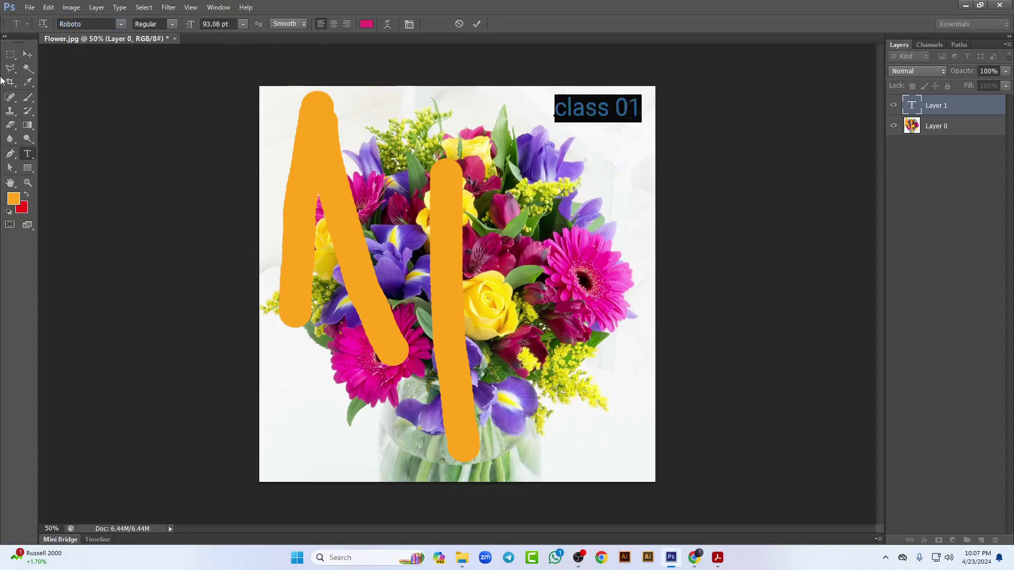
click(27, 54)
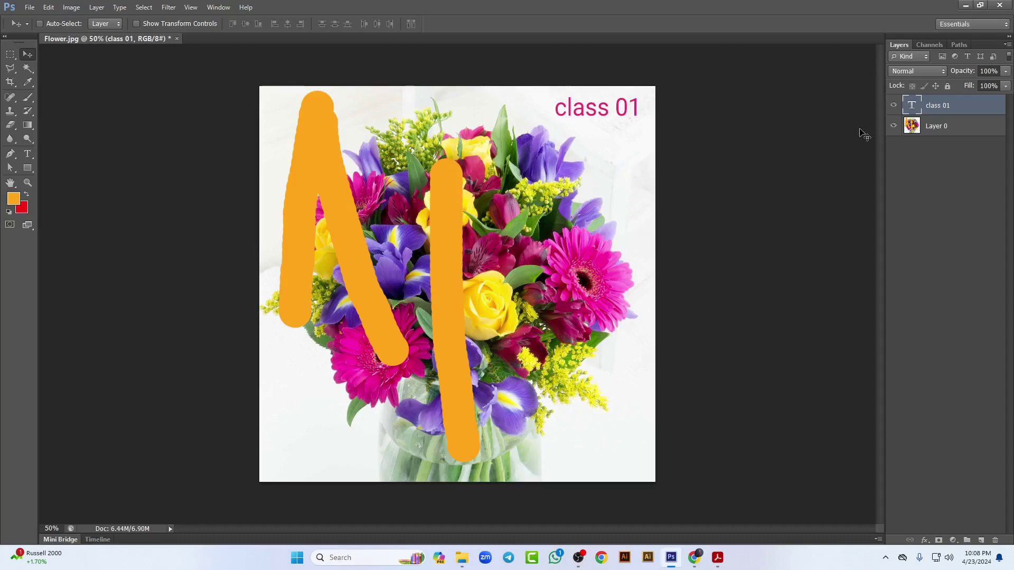
Step: Delete the class 01 text layer and undo both orange brush strokes, dismissing the GeForce overlay
key(Delete)
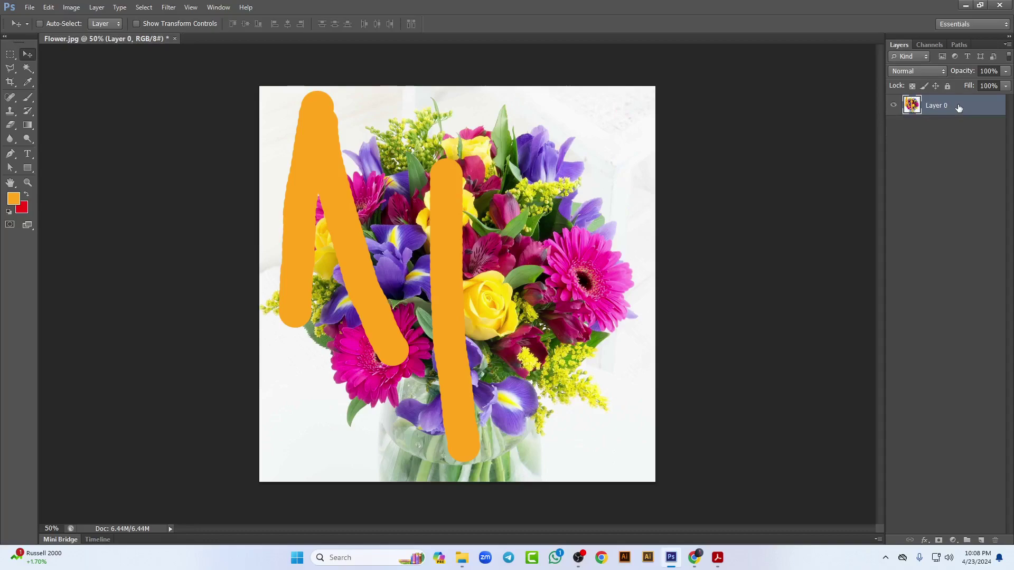
key(ctrl+alt+z)
key(ctrl+alt+z)
key(ctrl+alt+z)
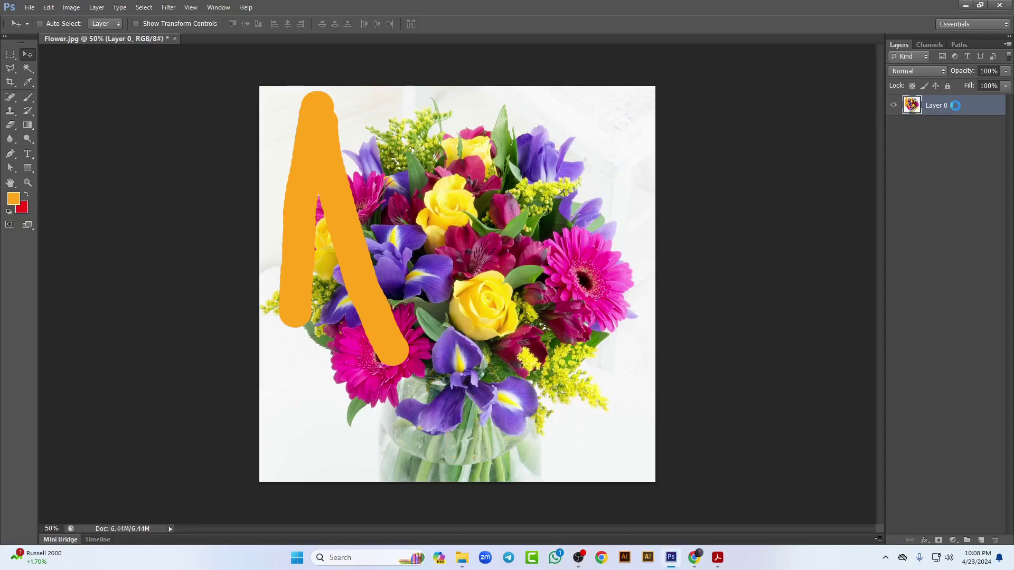
key(alt+z)
click(993, 21)
key(ctrl+alt+z)
key(alt+z)
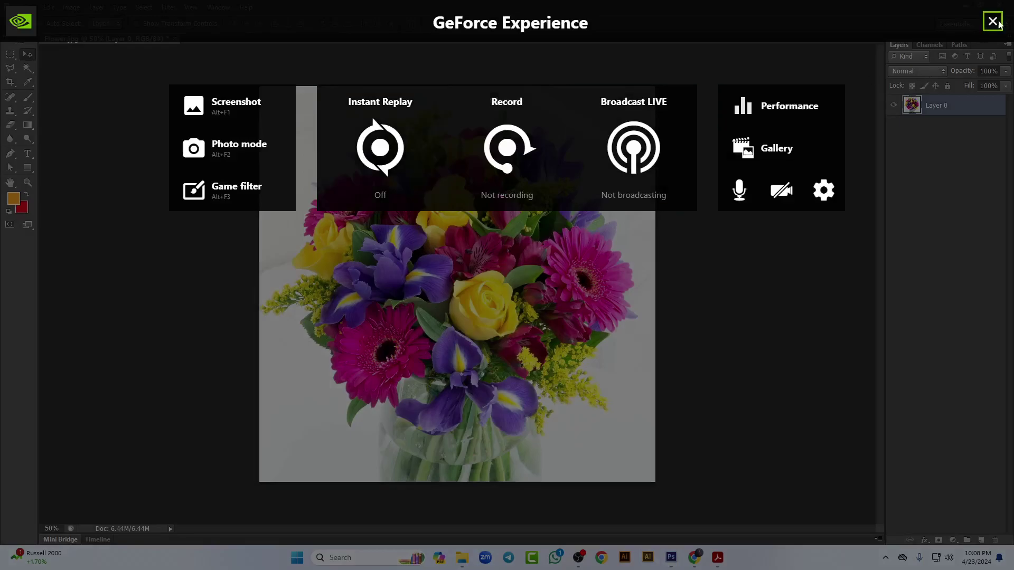
click(992, 21)
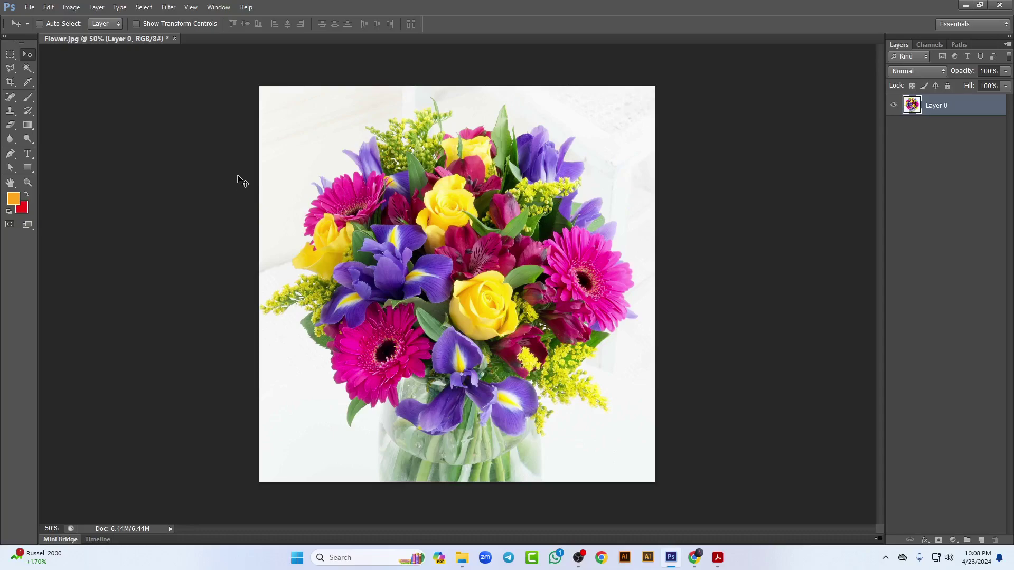
click(34, 11)
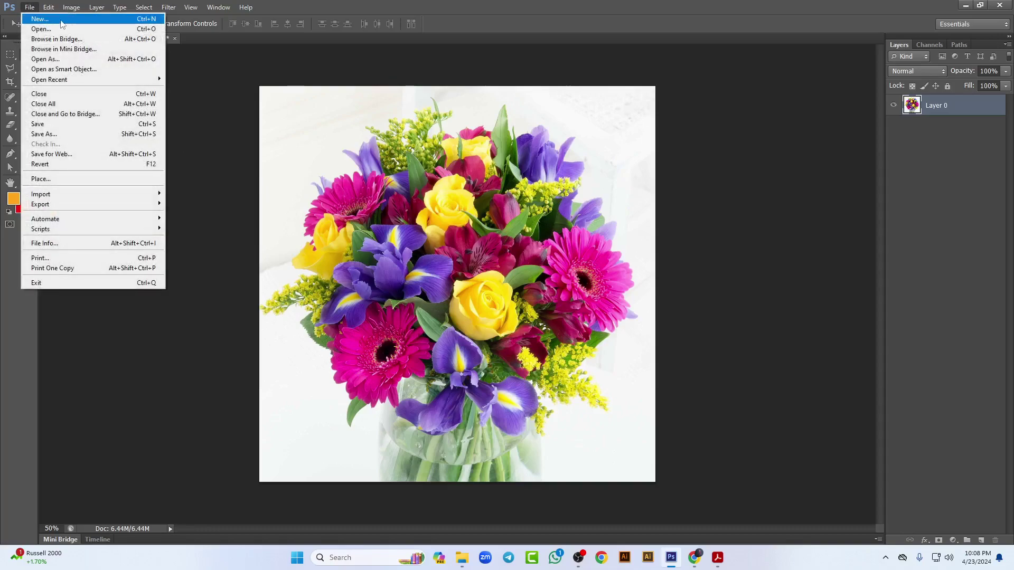
Step: Start a new document and enter Project 01 as its name
click(40, 18)
drag(433, 144, 417, 96)
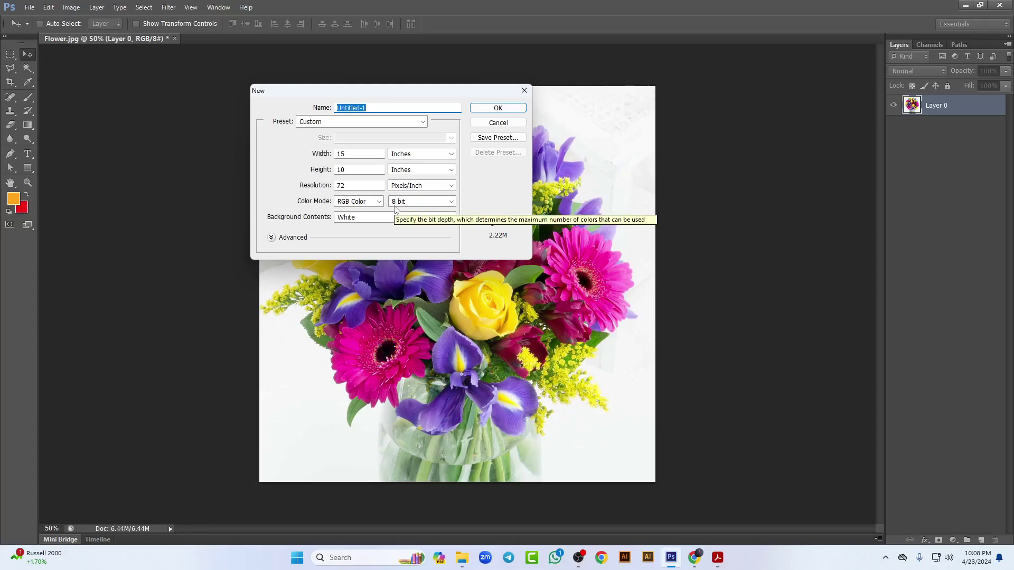
click(378, 106)
double_click(380, 108)
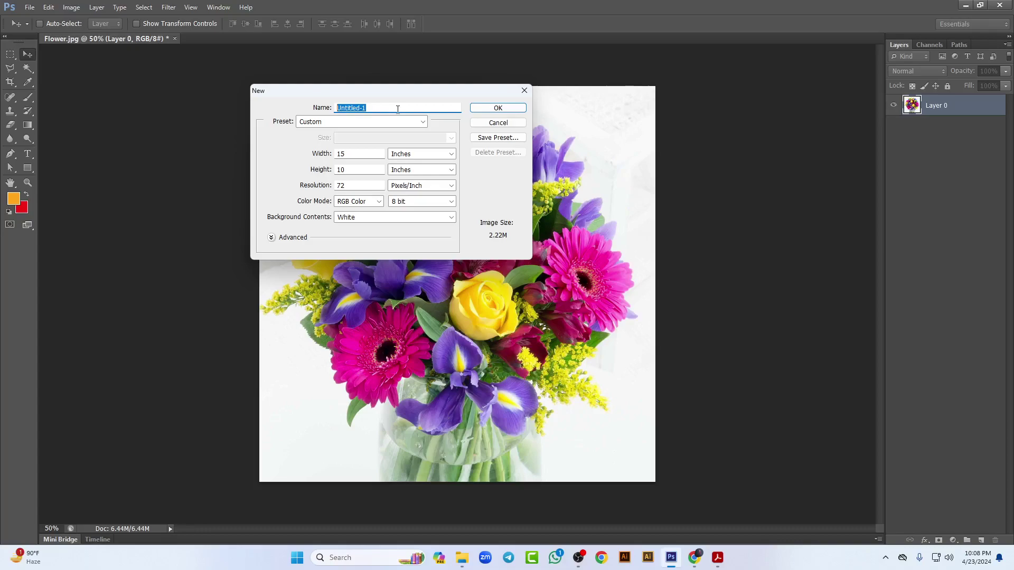
text(Project 01)
click(407, 124)
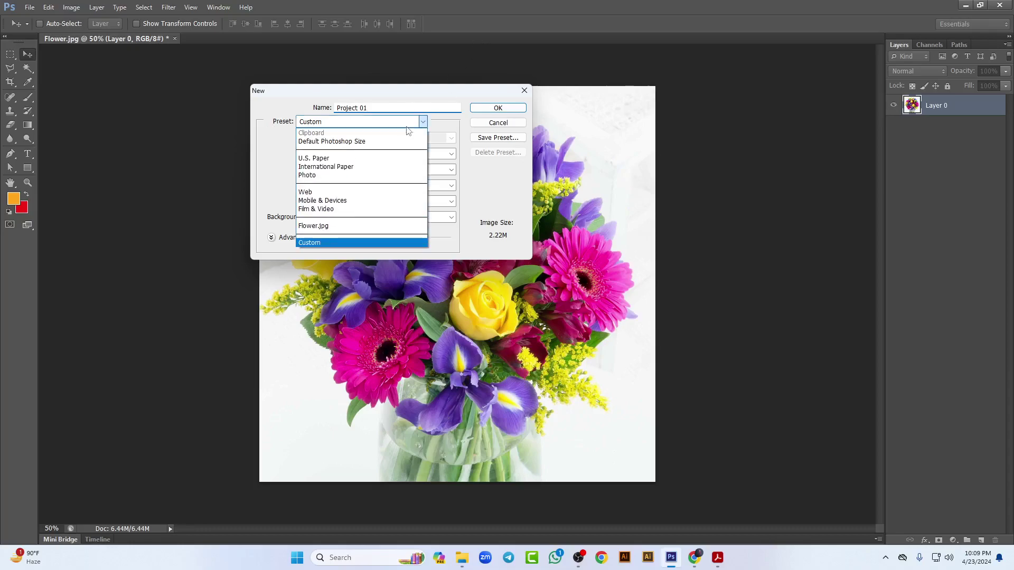
Step: Pick the Default Photoshop Size preset, keeping inches as the width unit
click(335, 141)
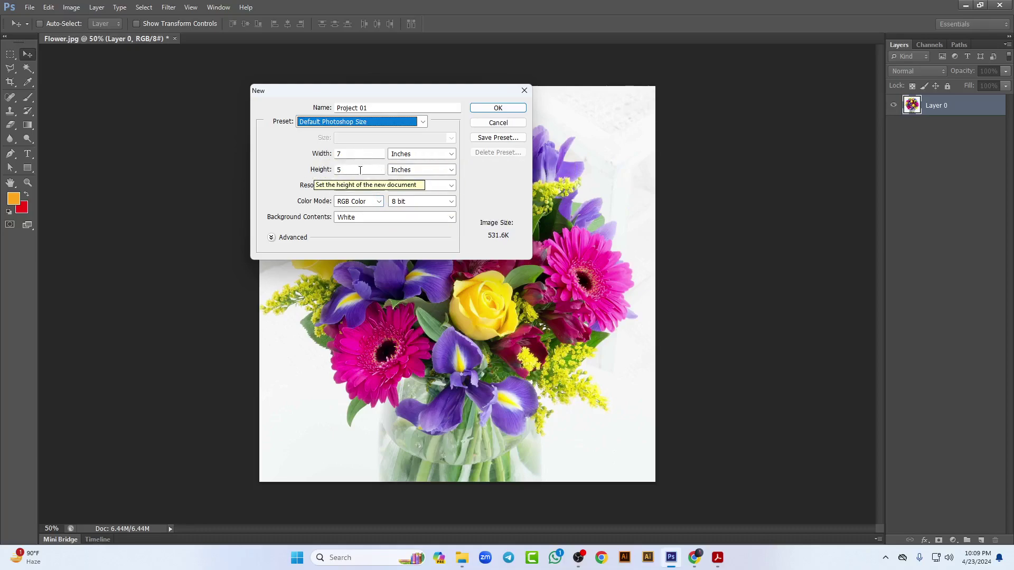
click(443, 154)
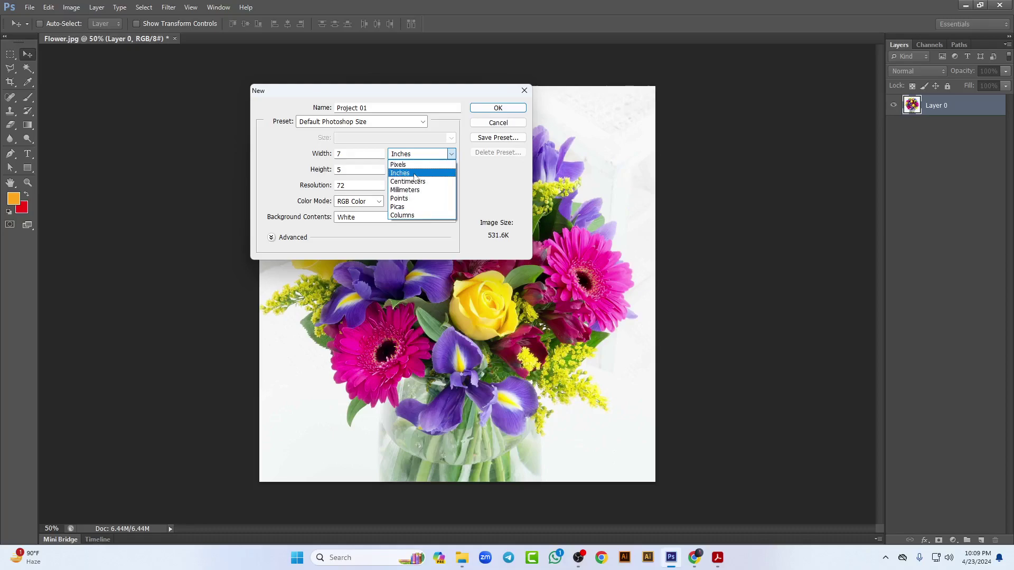
click(415, 177)
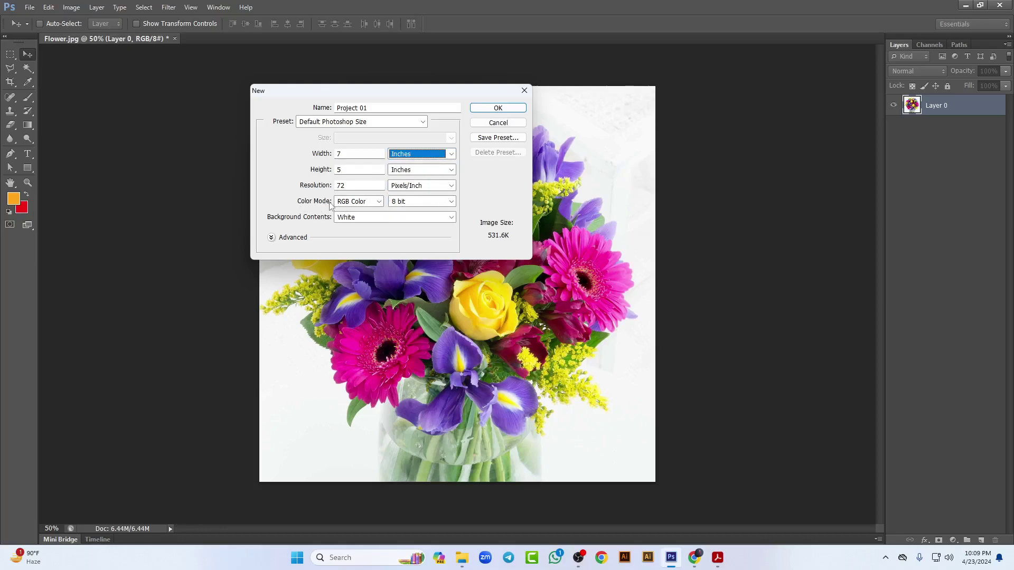
click(415, 122)
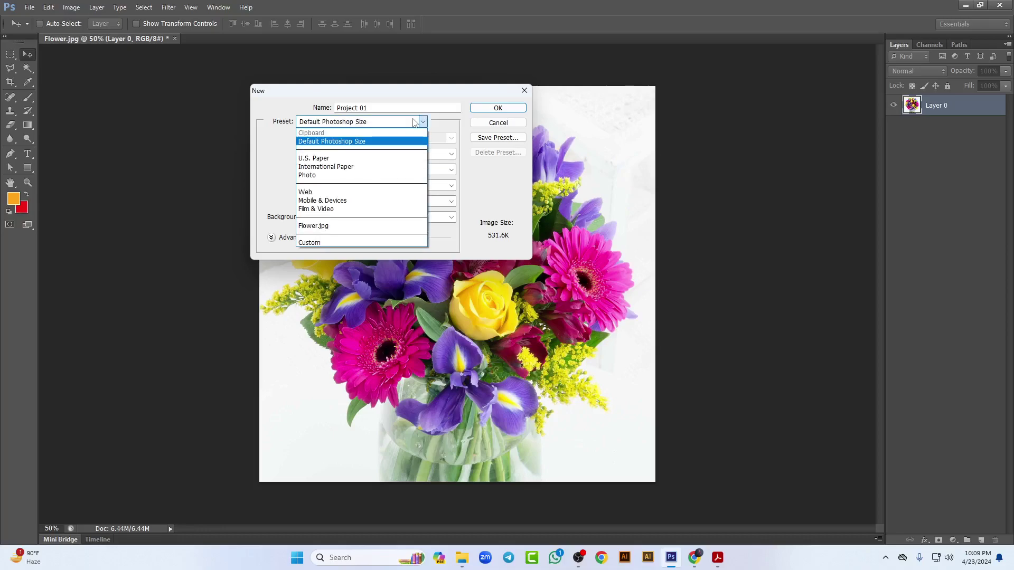
click(348, 141)
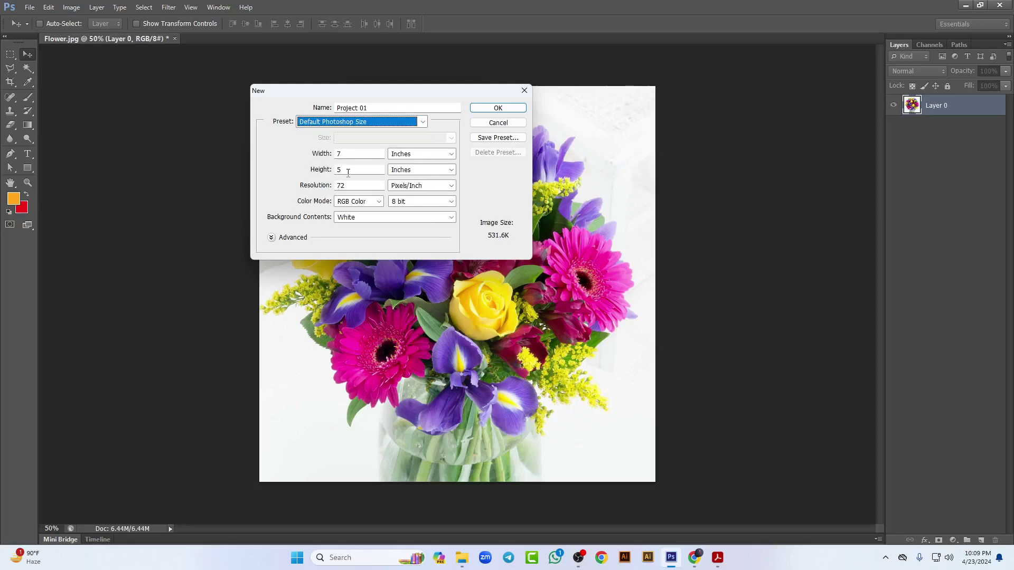
Step: Preview the U.S. Paper preset at Letter and the International Paper preset at A4
click(422, 122)
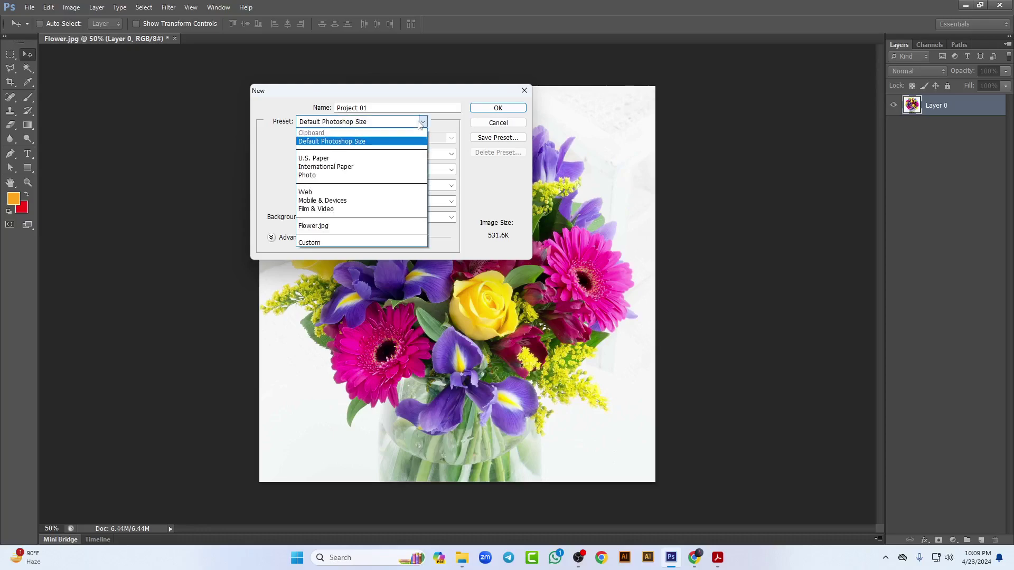
click(325, 159)
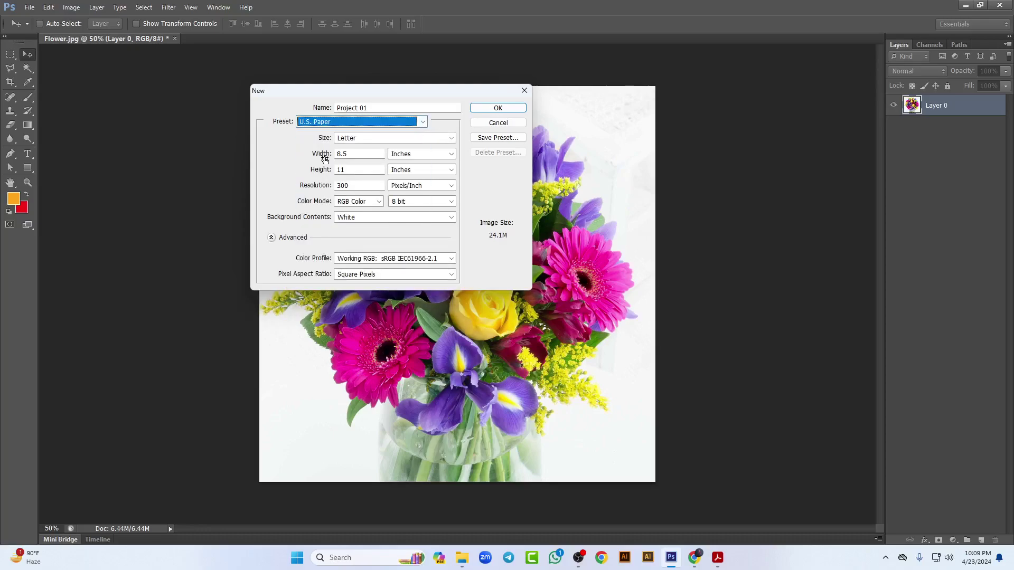
click(407, 139)
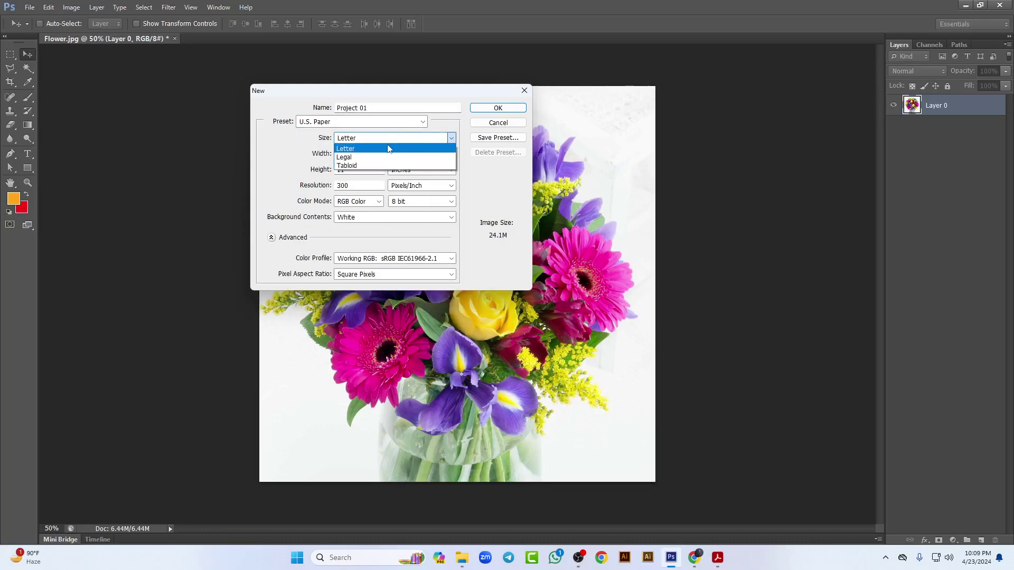
click(415, 128)
click(416, 123)
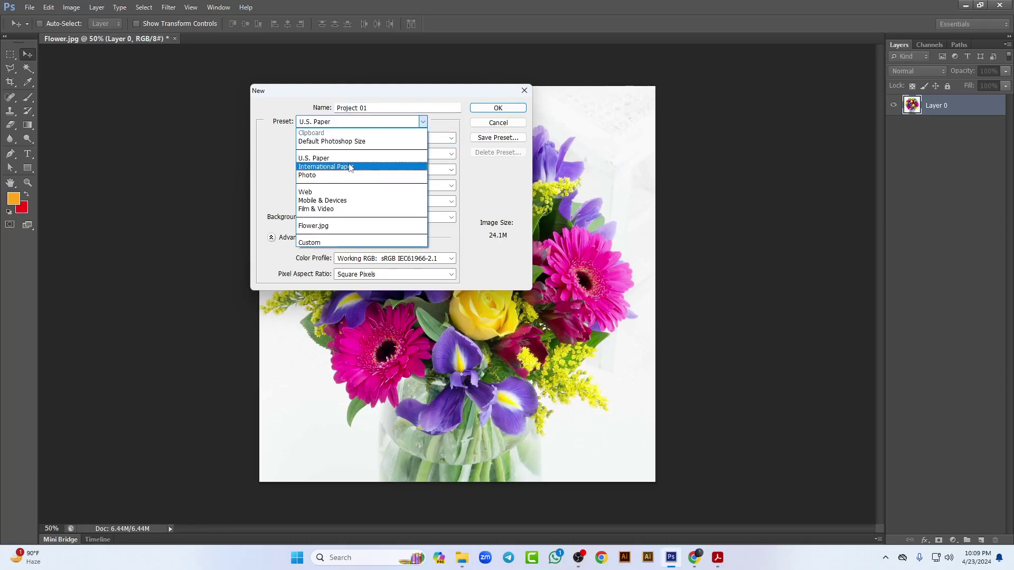
click(349, 167)
click(388, 139)
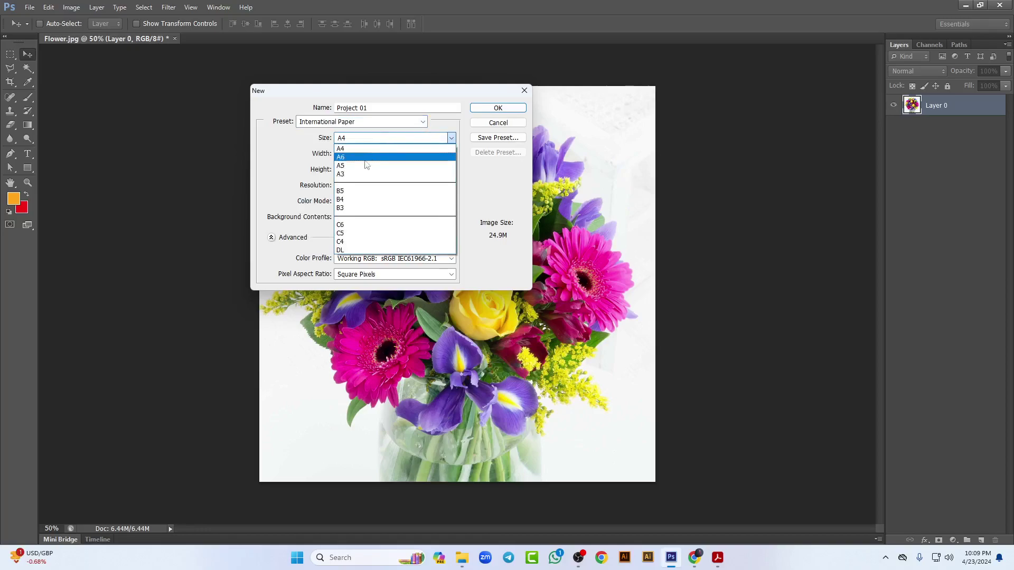
click(351, 150)
Step: Preview the Photo preset at Landscape 2 x 3, then switch to the Custom preset
click(422, 122)
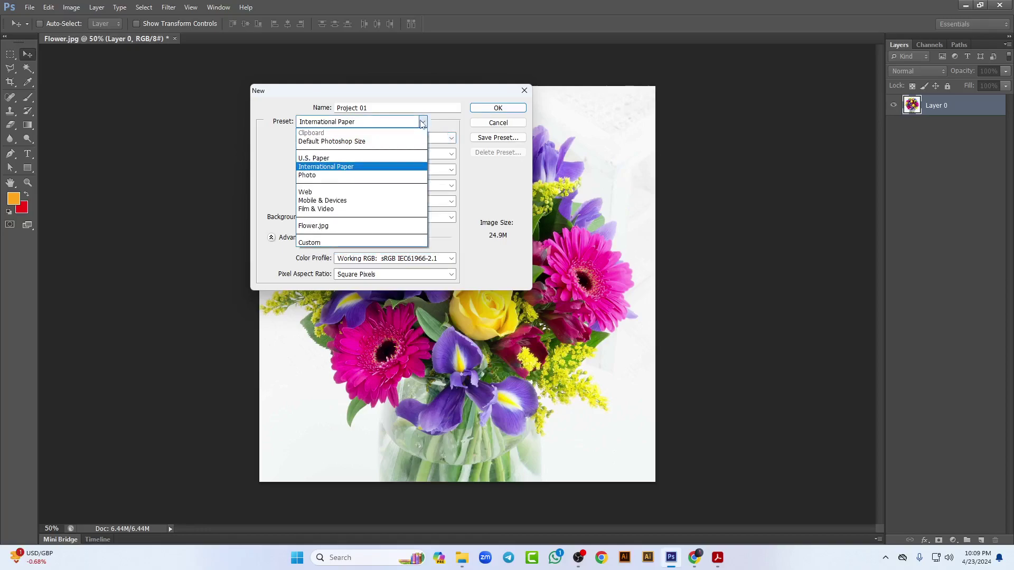
click(365, 175)
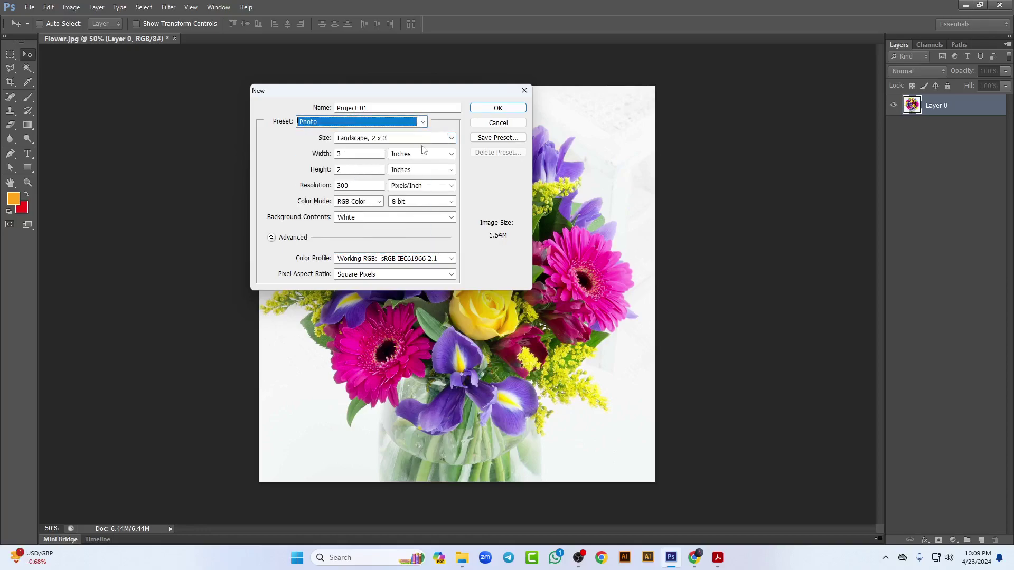
click(442, 138)
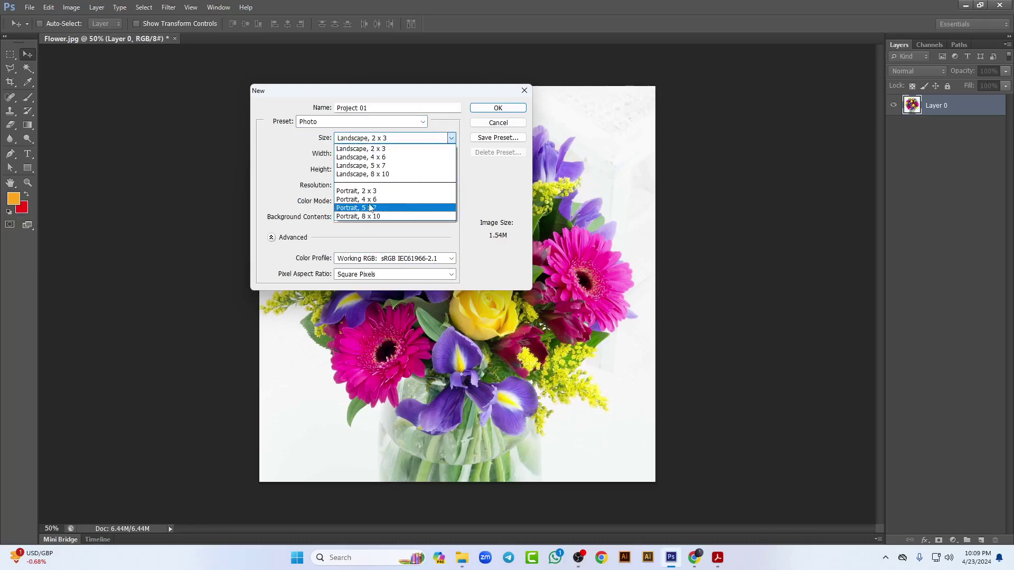
click(336, 152)
click(411, 122)
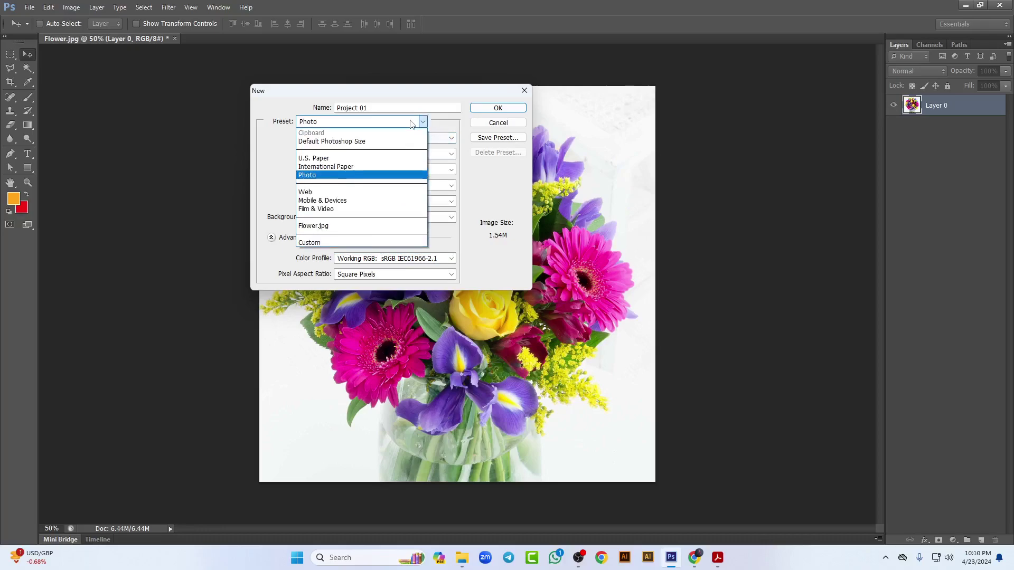
click(309, 243)
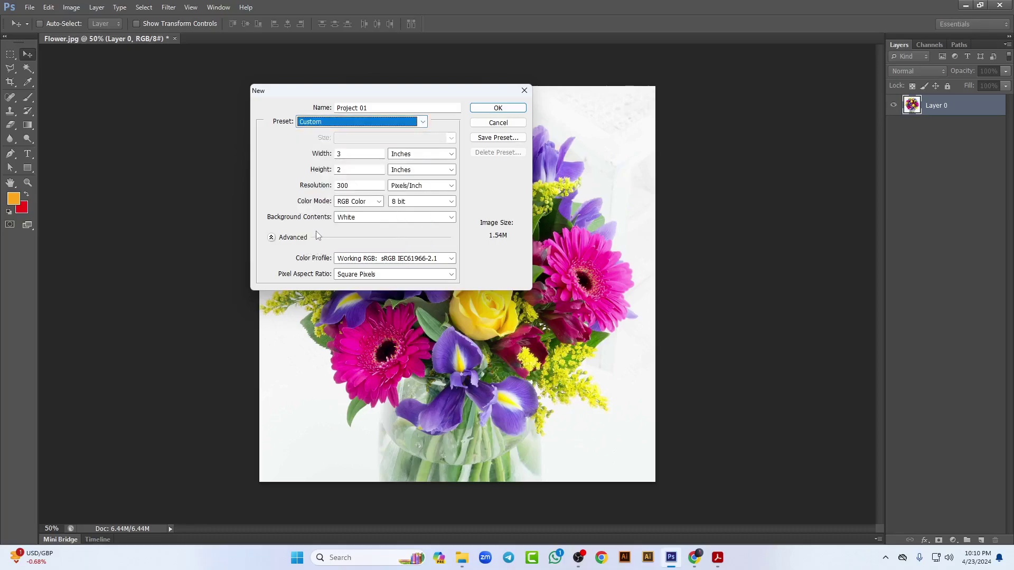
click(359, 154)
Step: Enter a width of 15 and height of 10 inches at 300 pixels/inch
text(15)
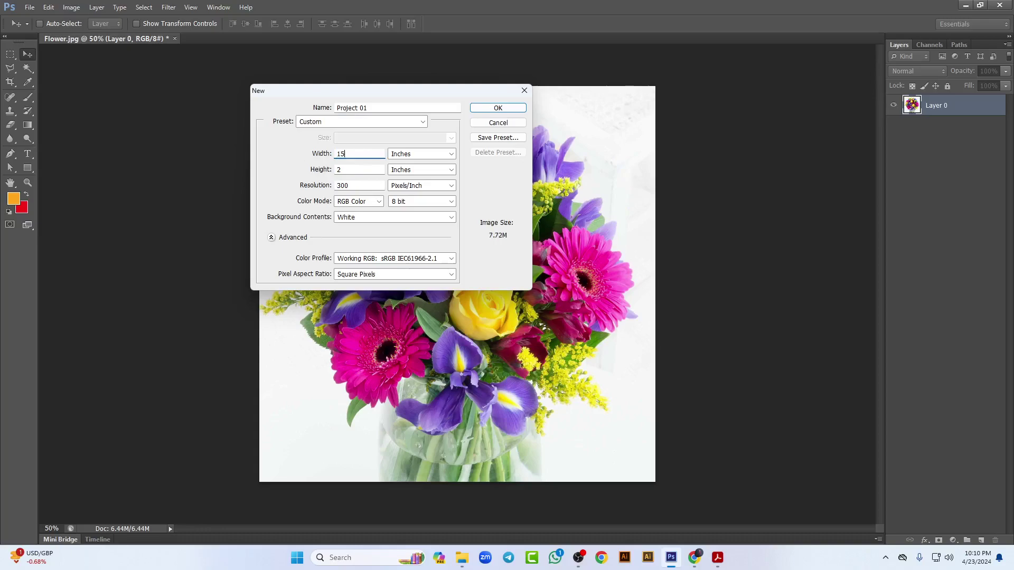
click(358, 169)
text(10)
click(271, 239)
click(271, 238)
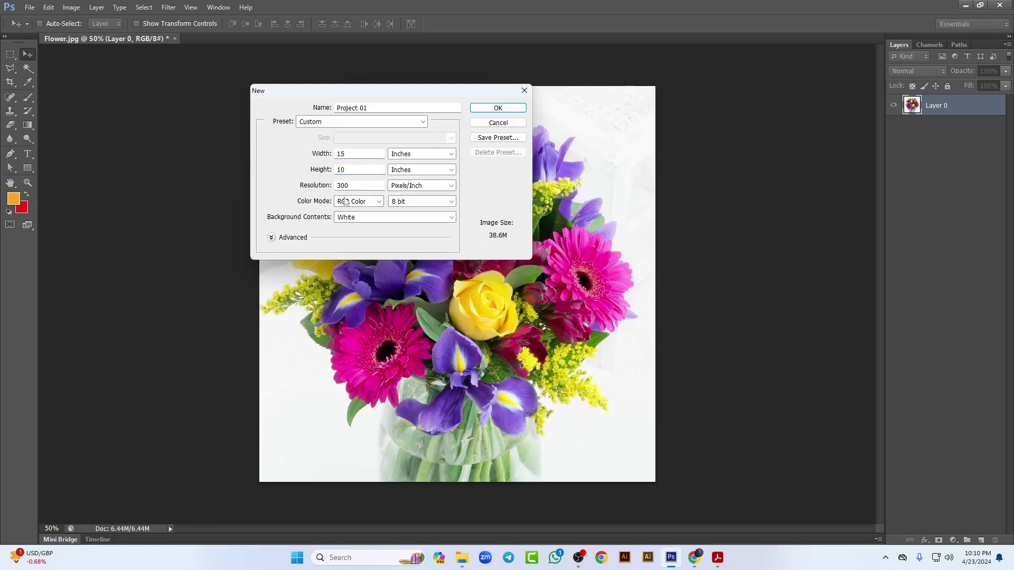
click(379, 201)
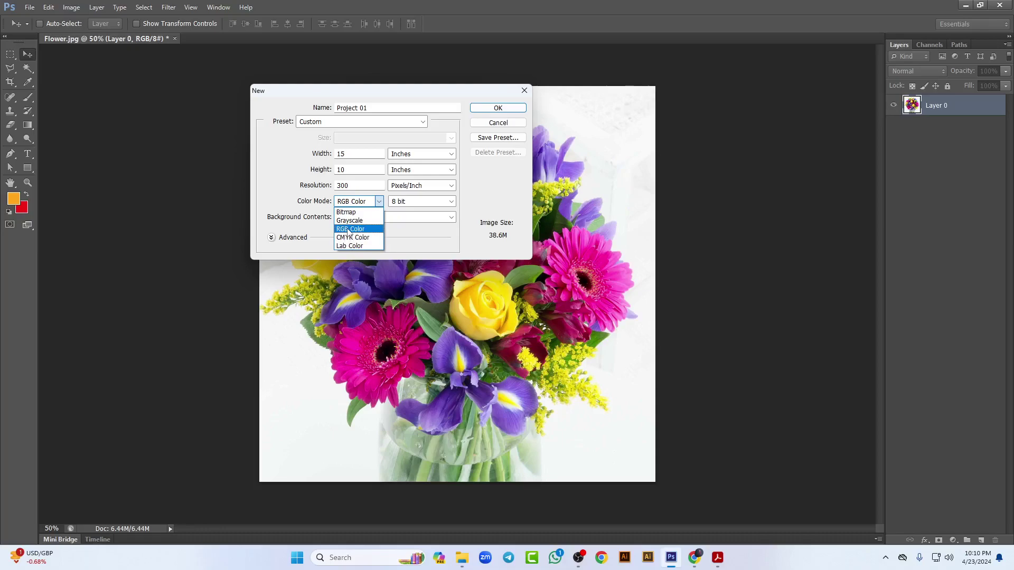
click(346, 232)
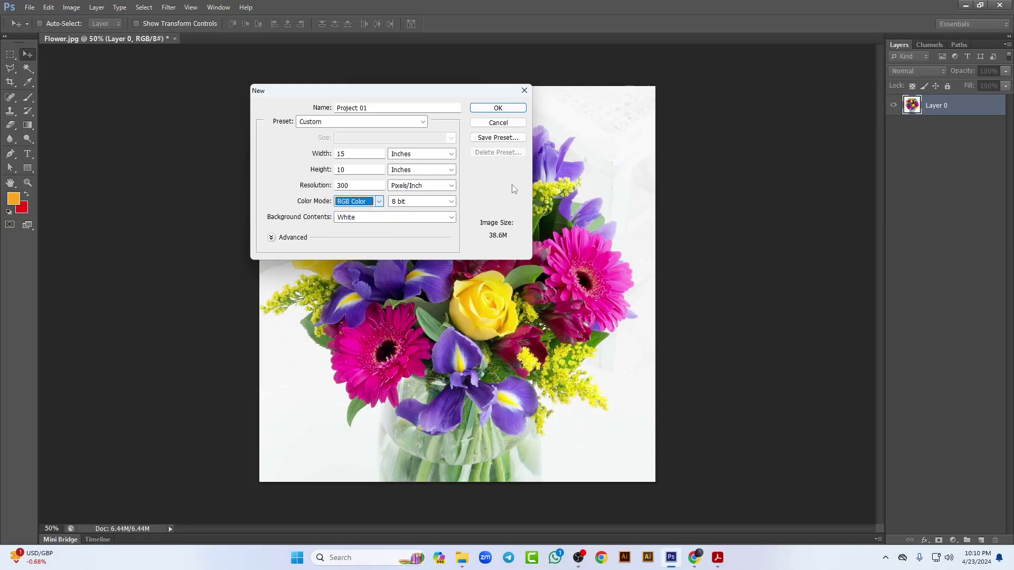
click(362, 184)
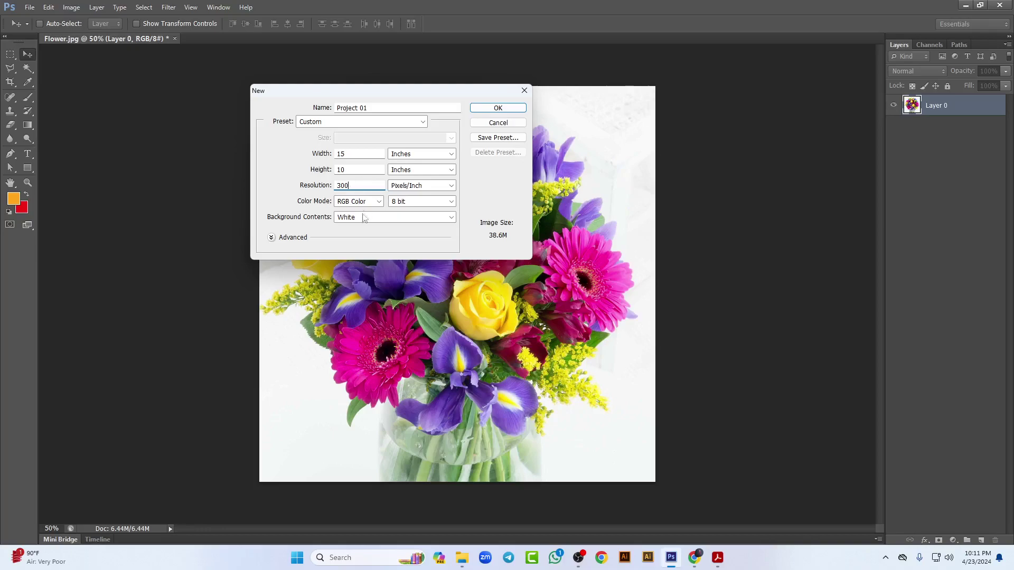
Step: Try Resolution 300 with CMYK Color, then switch to 72 ppi with RGB Color
double_click(357, 186)
text(300)
click(370, 202)
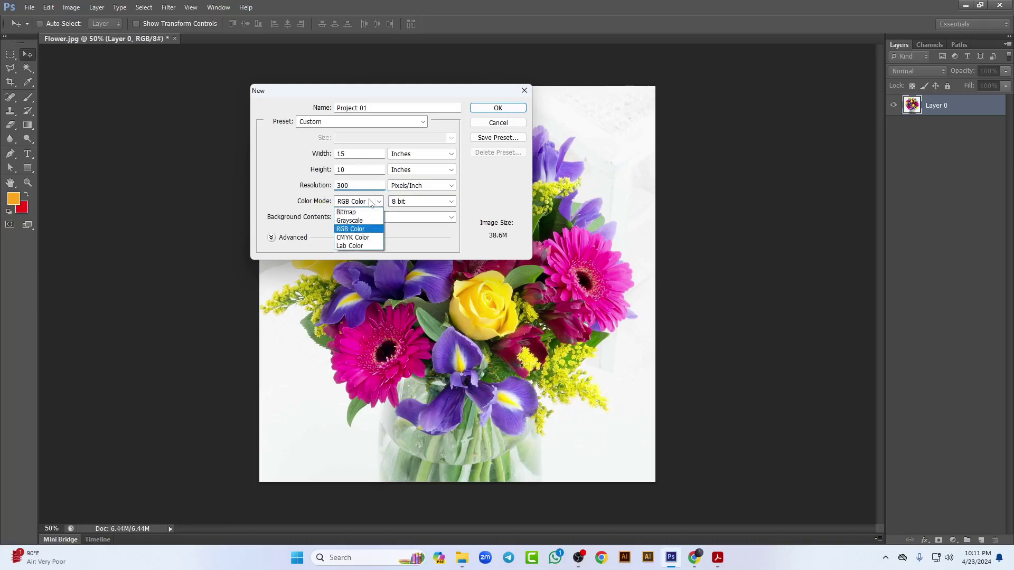
click(353, 237)
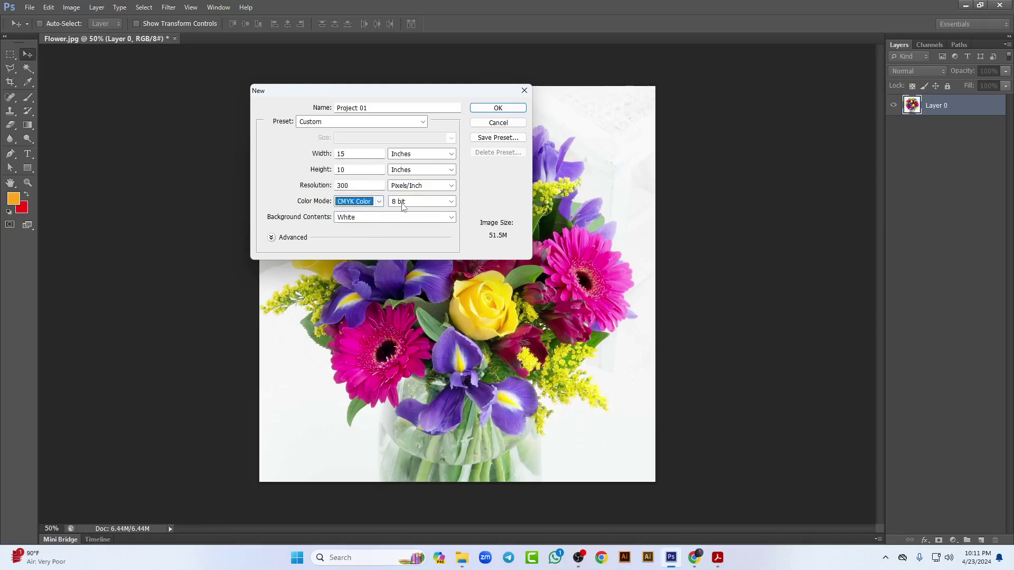
double_click(365, 185)
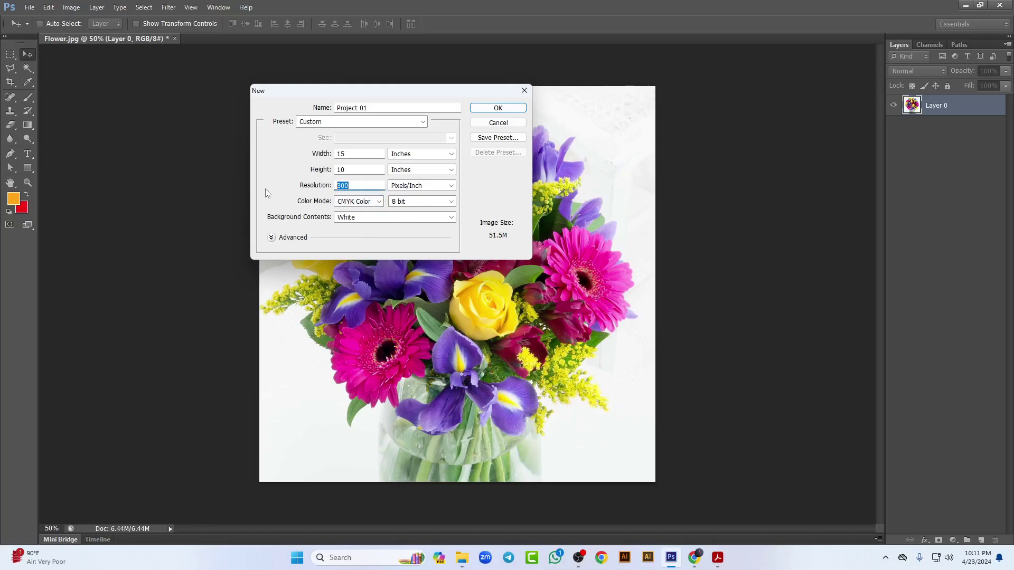
text(72)
click(379, 201)
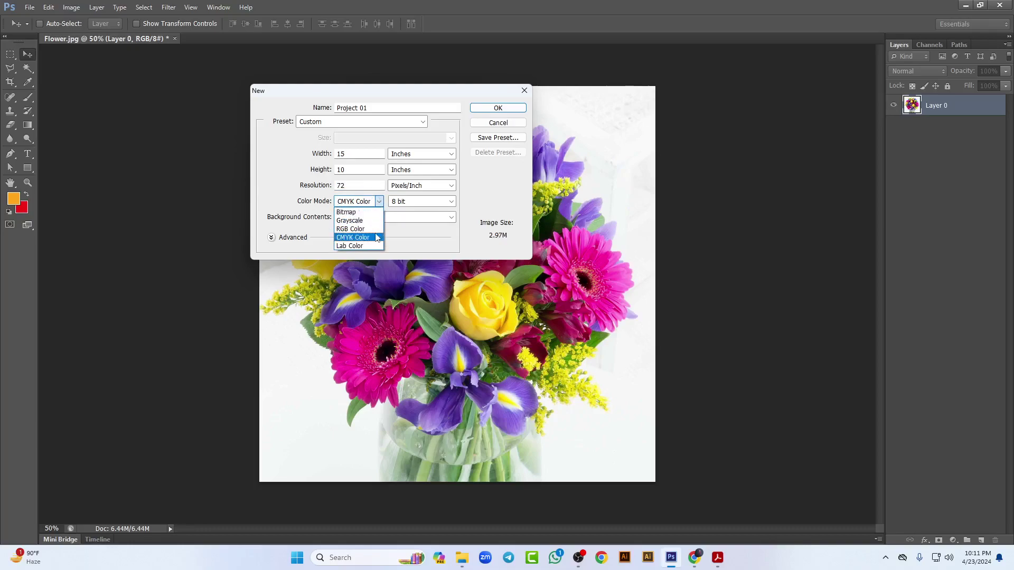
click(359, 229)
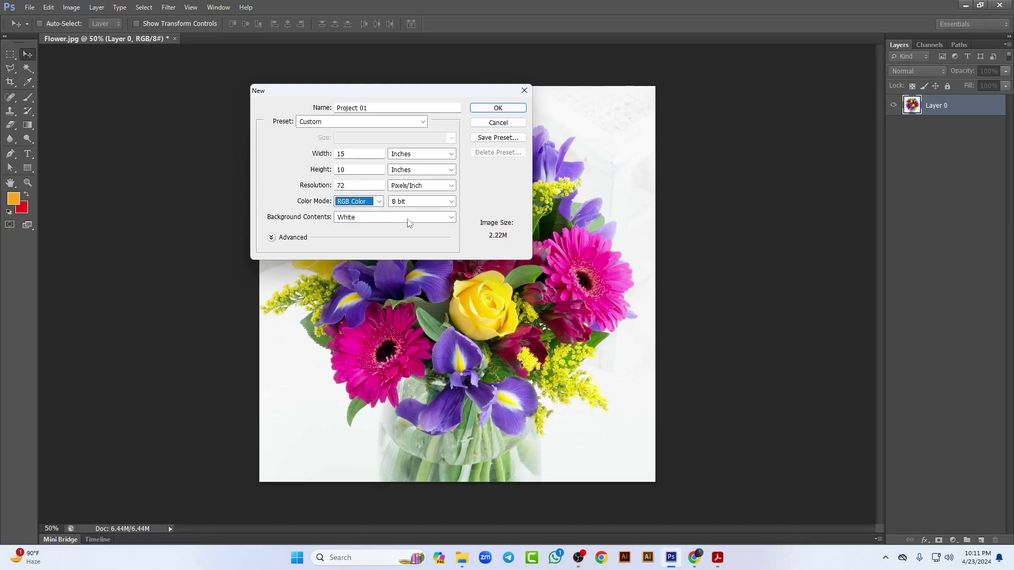
key(shift+Tab)
key(shift+Tab)
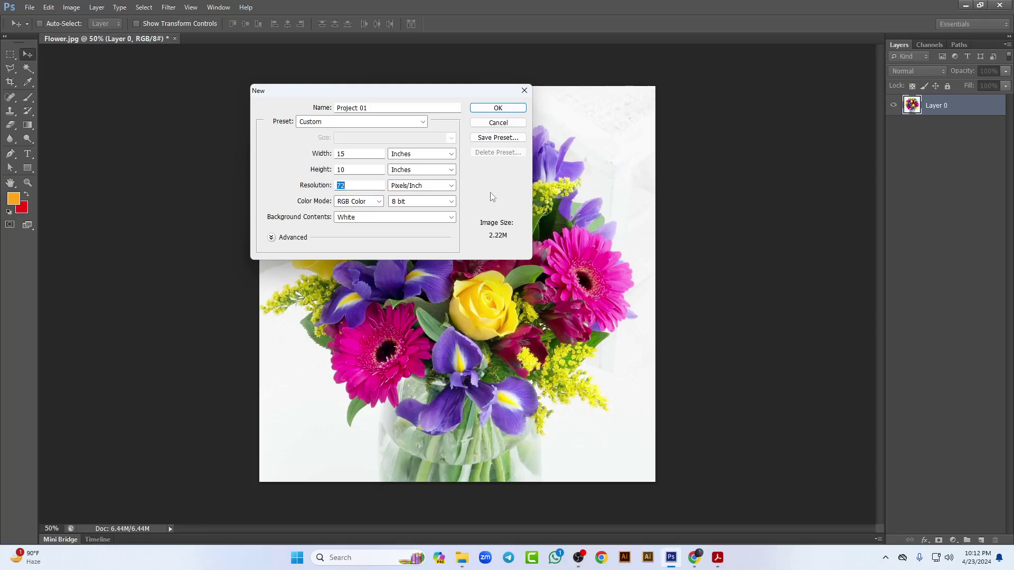
Step: Repeat the 300 ppi CMYK trial, settle on 72 ppi RGB Color, and create the document
click(367, 185)
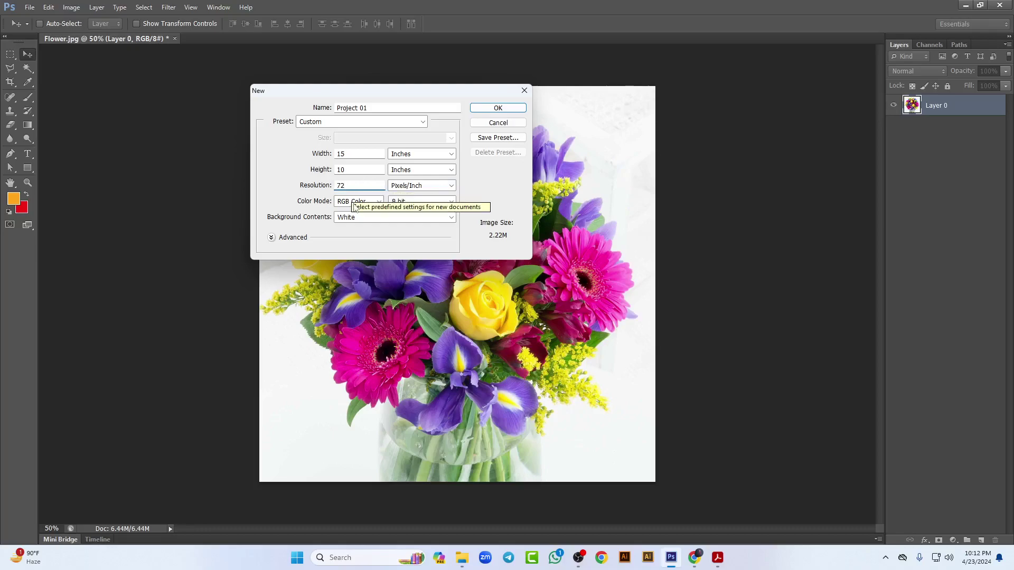
click(331, 186)
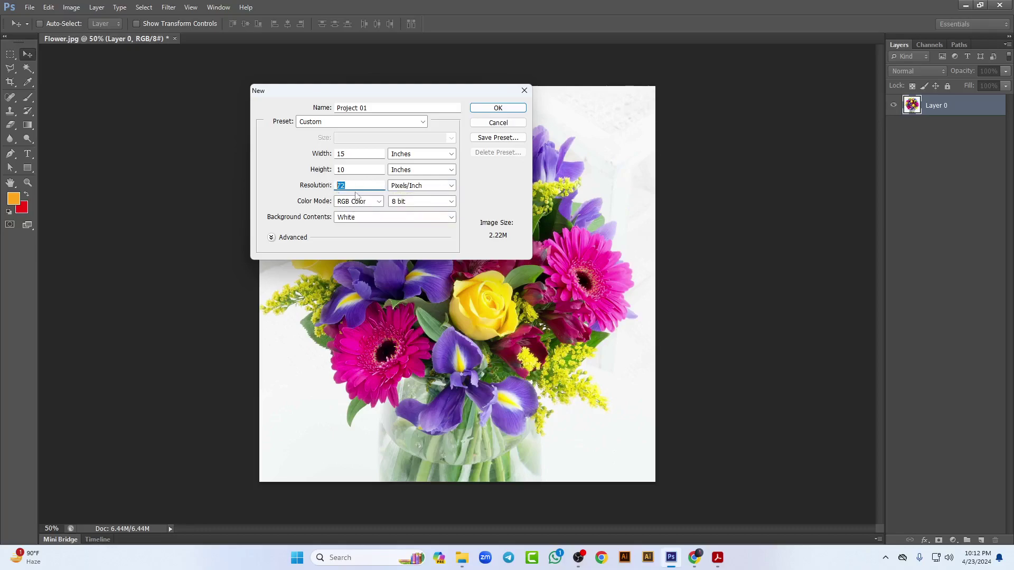
text(300)
click(379, 203)
click(351, 238)
double_click(362, 184)
text(72)
click(379, 201)
click(351, 231)
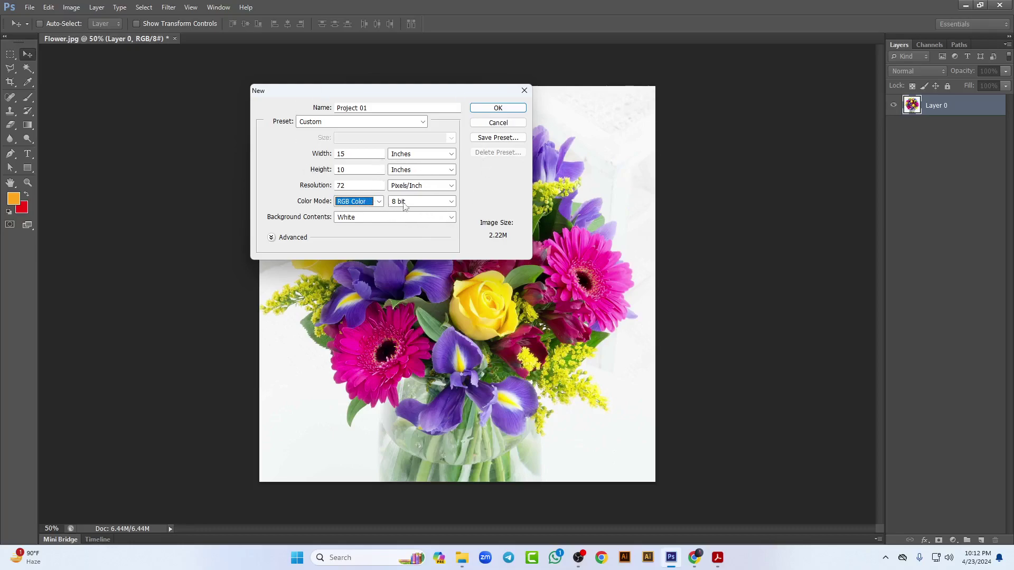
click(496, 108)
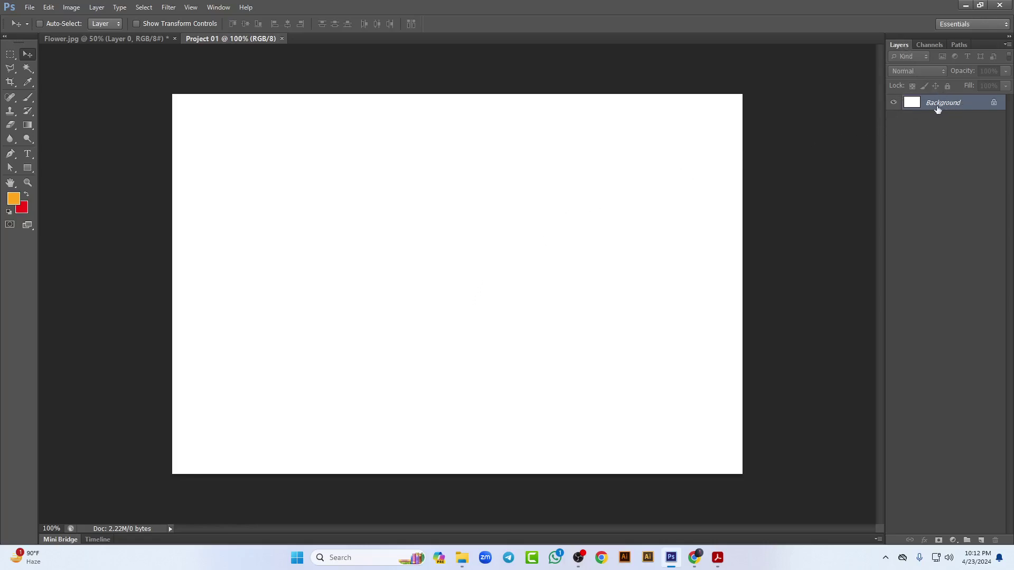
Step: Convert the white Background into an unlocked Layer 0 and press D for default black/white colours
double_click(993, 107)
click(513, 119)
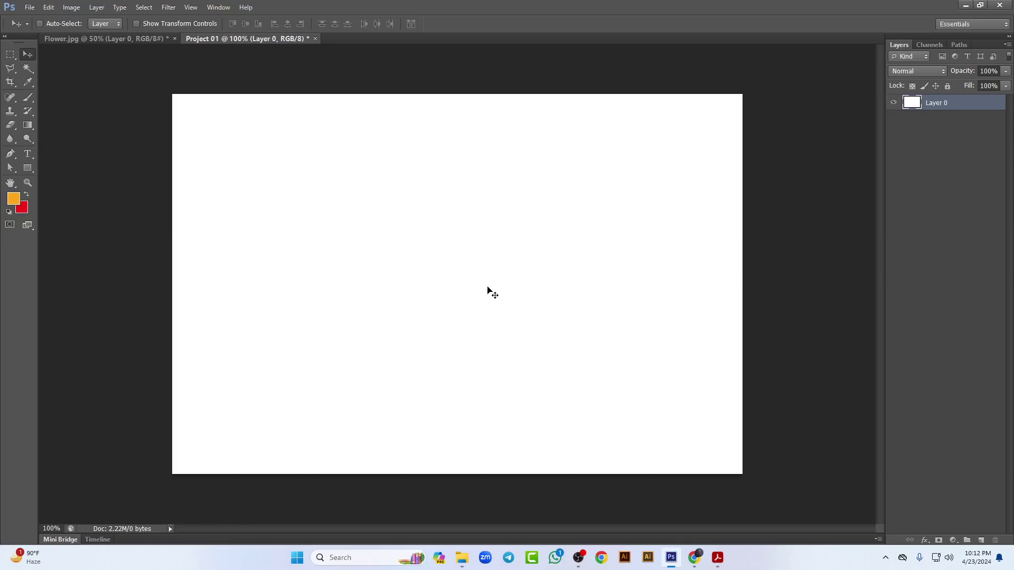
key(d)
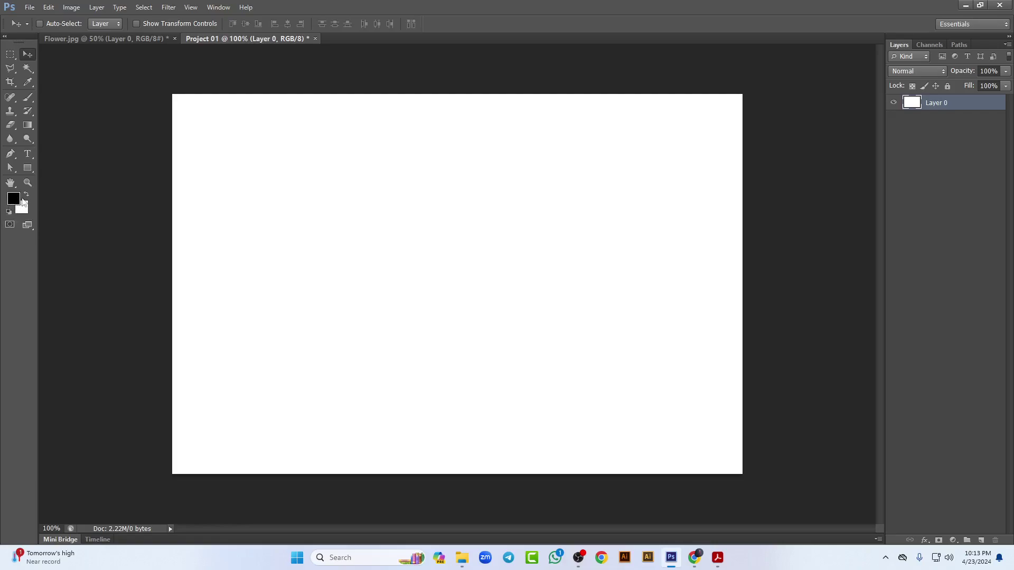
Step: Set the foreground colour to pure red ff0000
click(14, 199)
drag(812, 191, 489, 170)
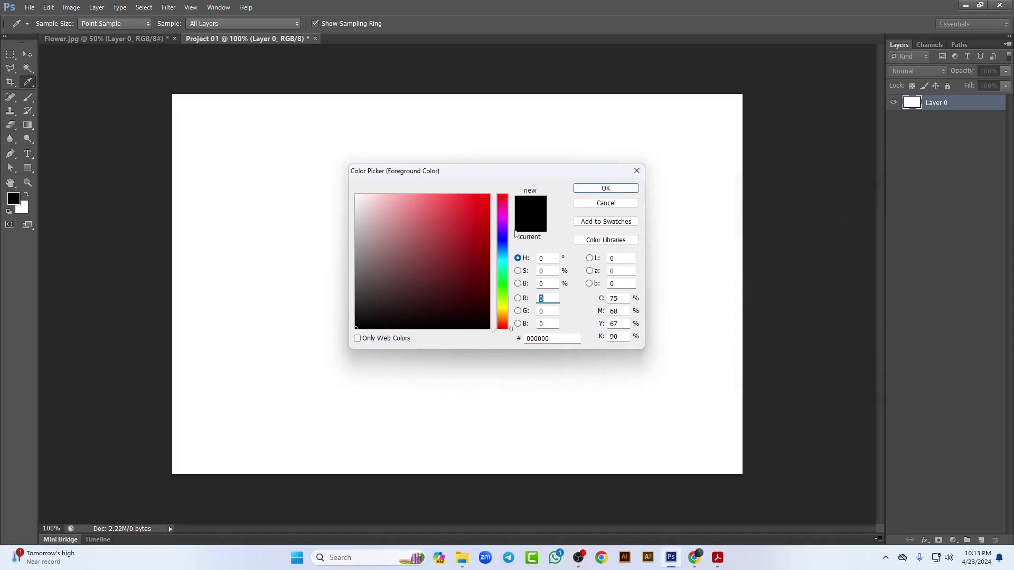
click(489, 195)
mouse_move(506, 195)
mouse_down()
mouse_move(507, 204)
mouse_move(507, 194)
mouse_up()
click(607, 189)
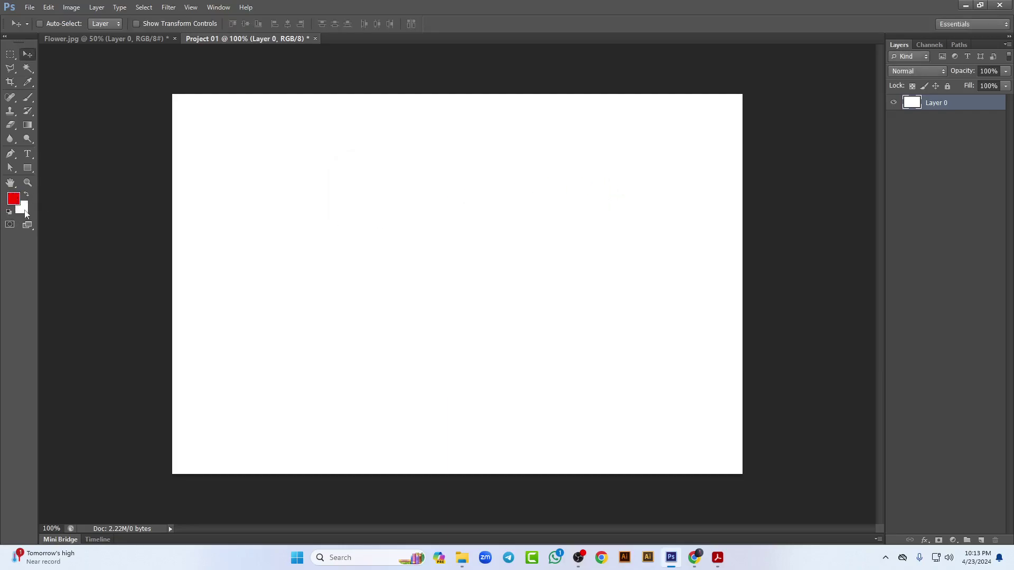
Step: Set the background colour to dark green 276409
click(24, 213)
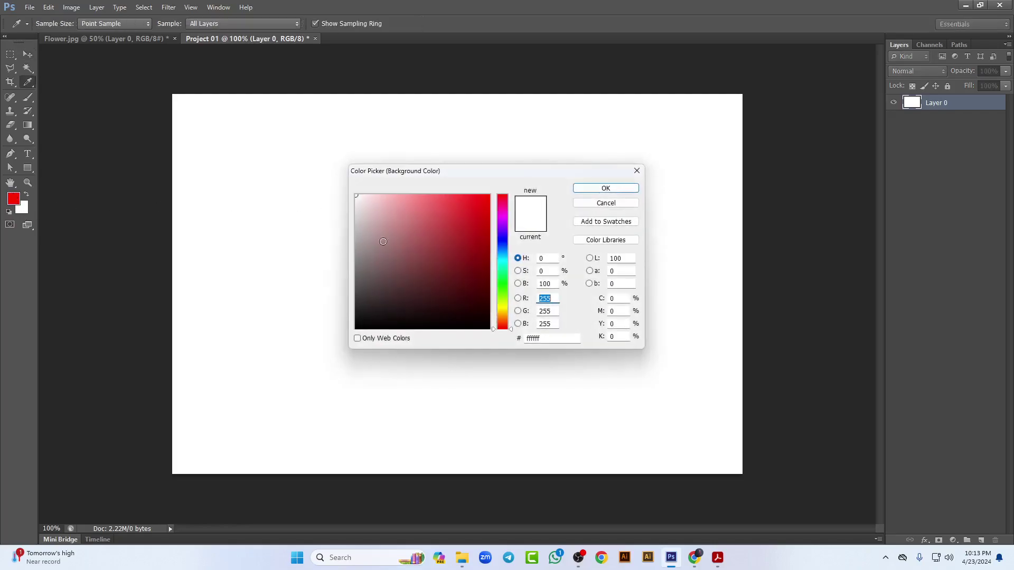
click(502, 292)
click(478, 277)
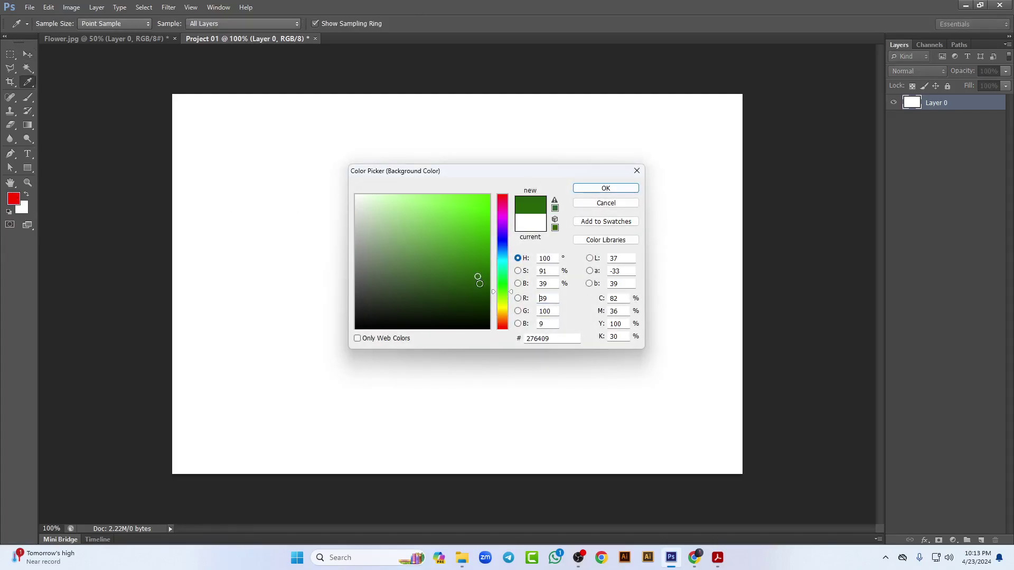
click(596, 192)
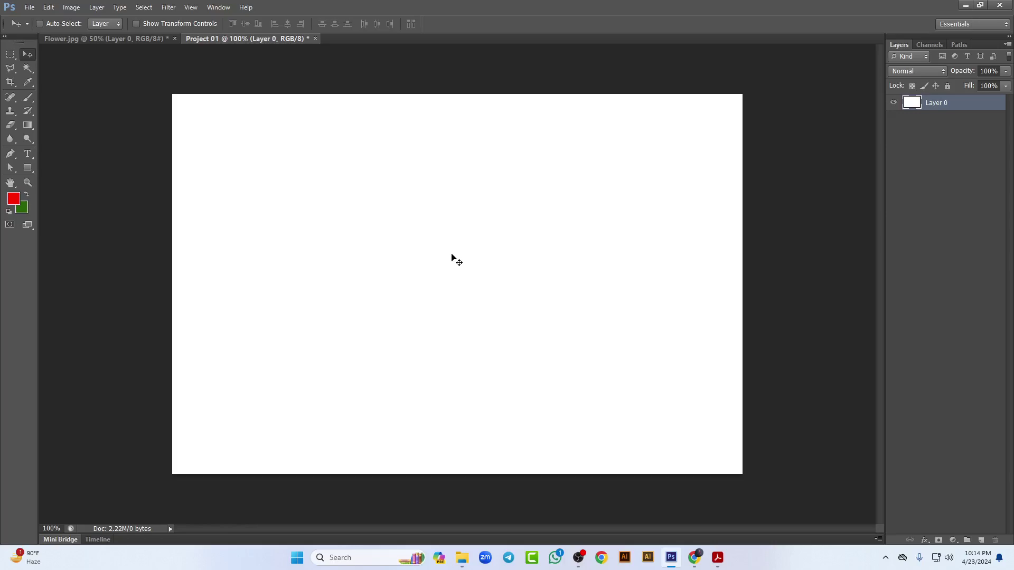
Step: Fill the canvas green, undo, try a red fill and undo it, then fill green again
key(ctrl+BackSpace)
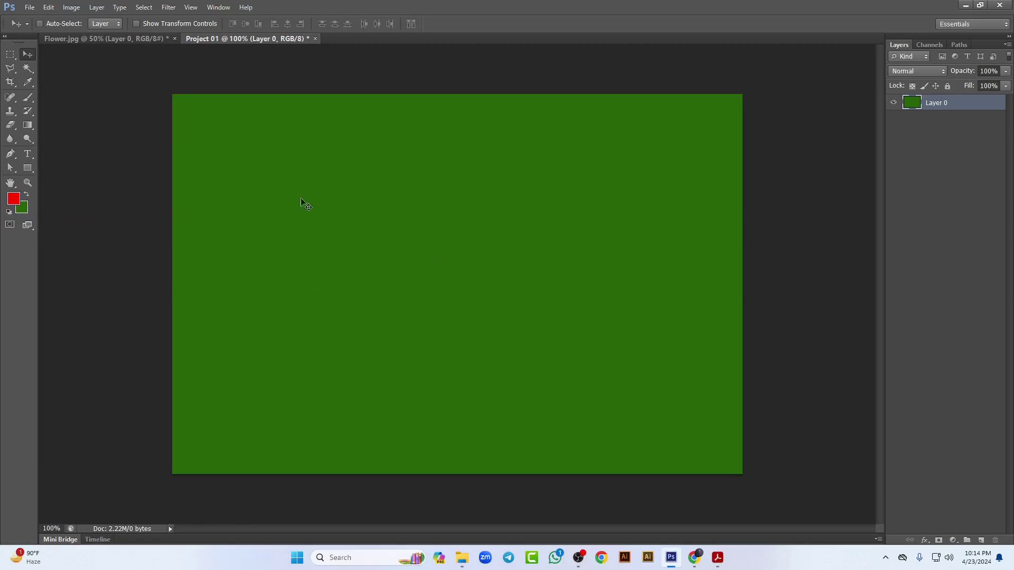
key(ctrl+z)
key(alt+z)
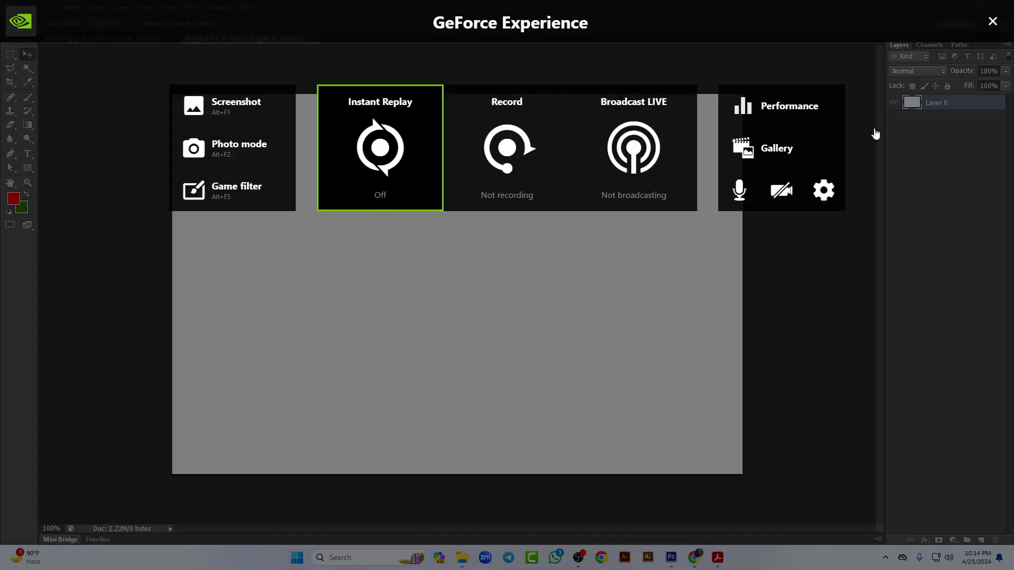
key(alt+z)
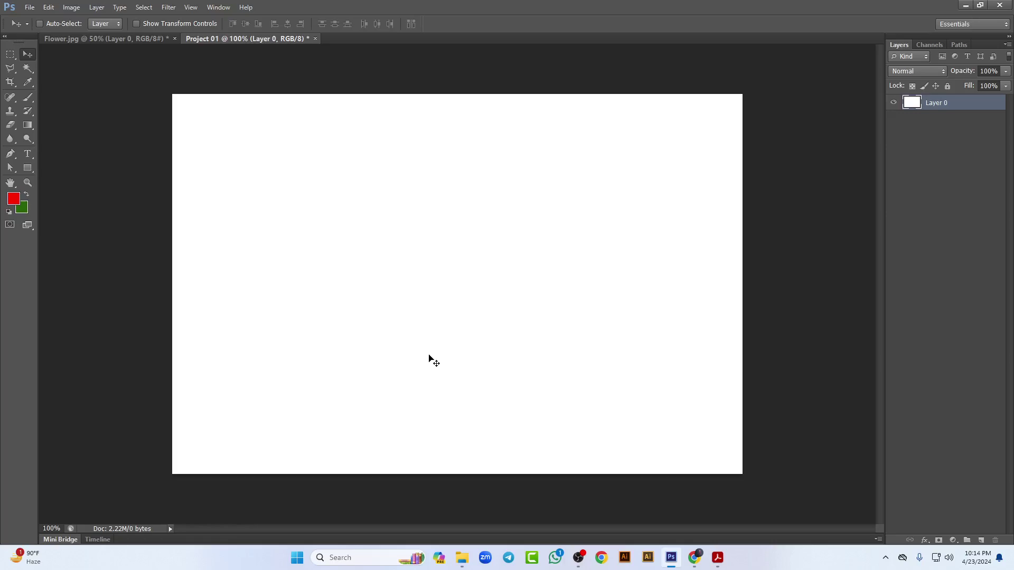
key(alt+BackSpace)
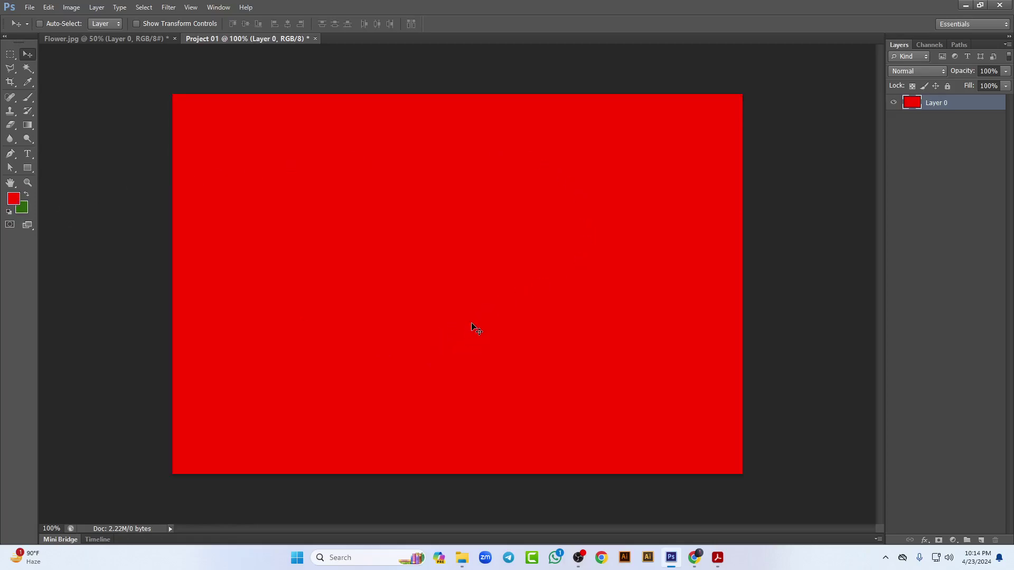
key(ctrl+z)
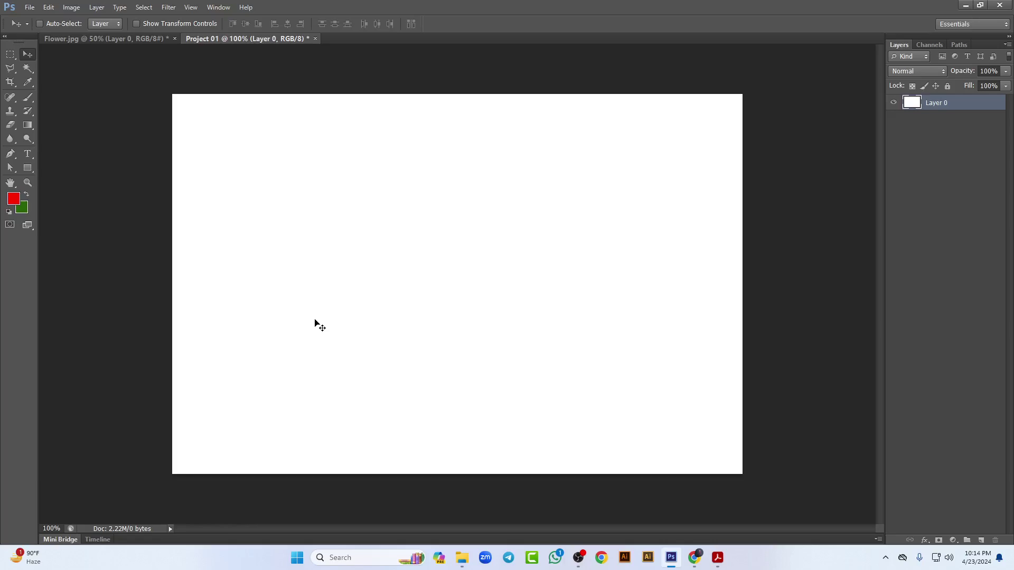
key(ctrl+BackSpace)
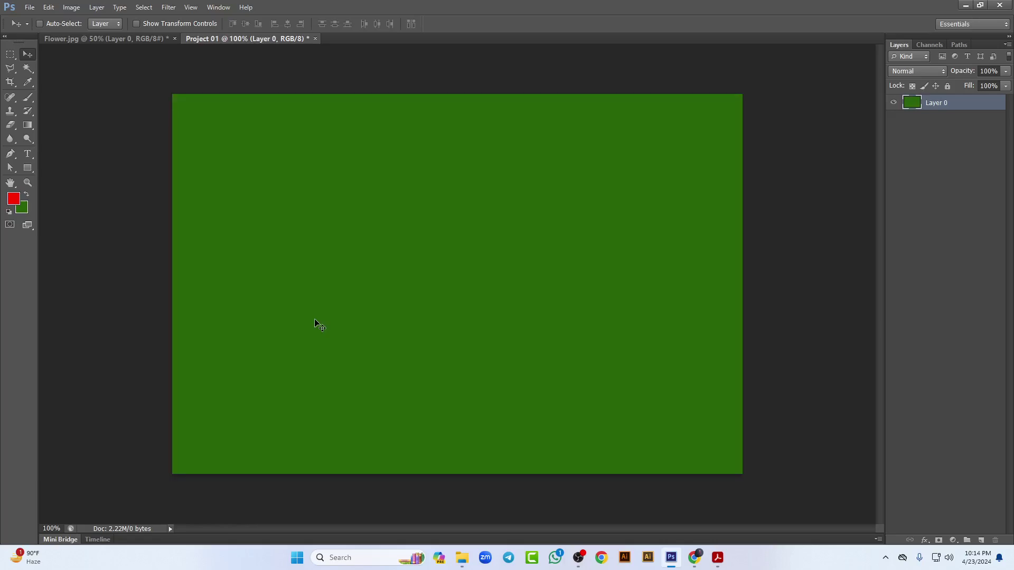
Step: Toggle Zoom with Scroll Wheel off and back on in General Preferences
click(52, 10)
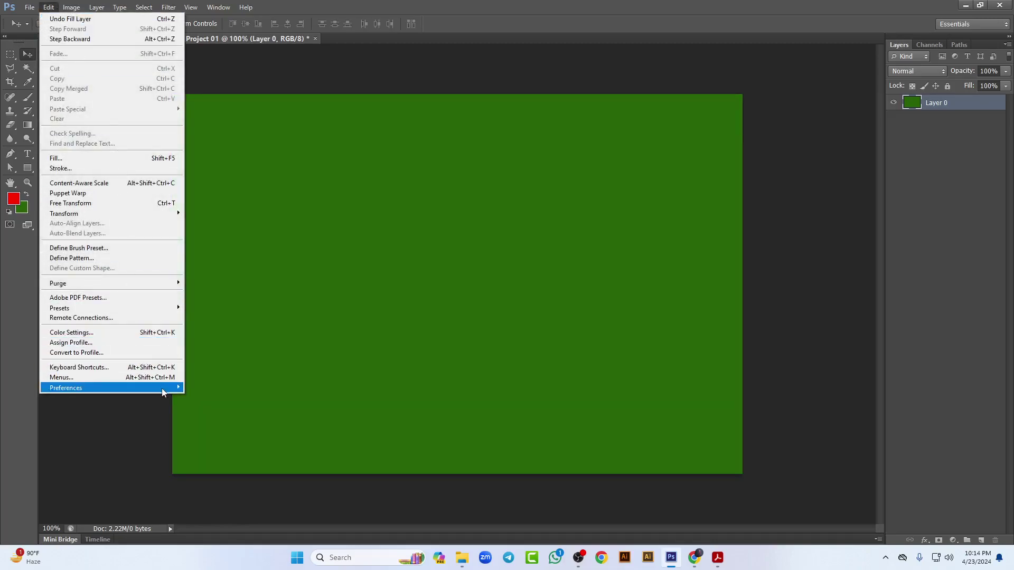
mouse_move(163, 391)
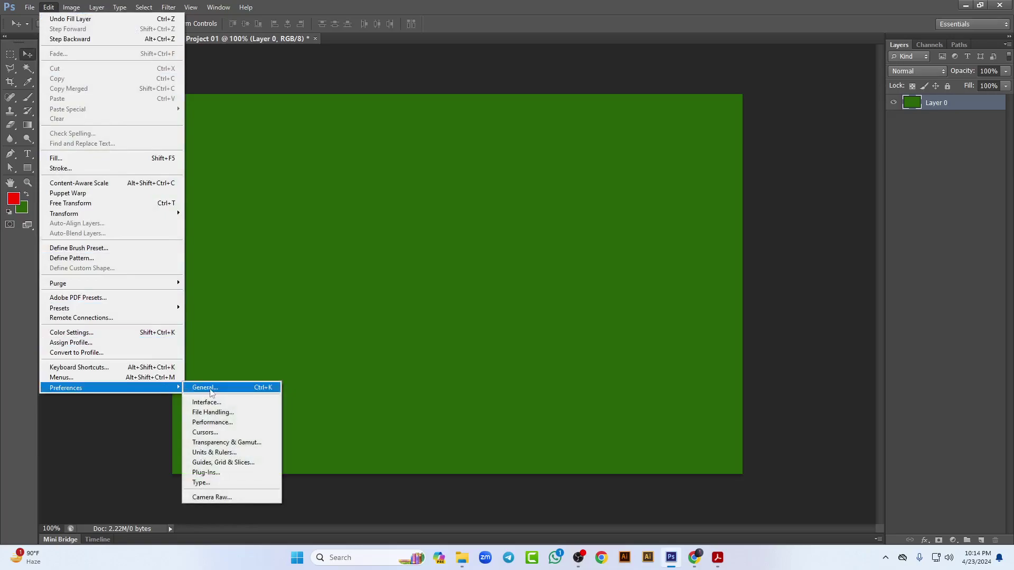
click(210, 388)
click(376, 238)
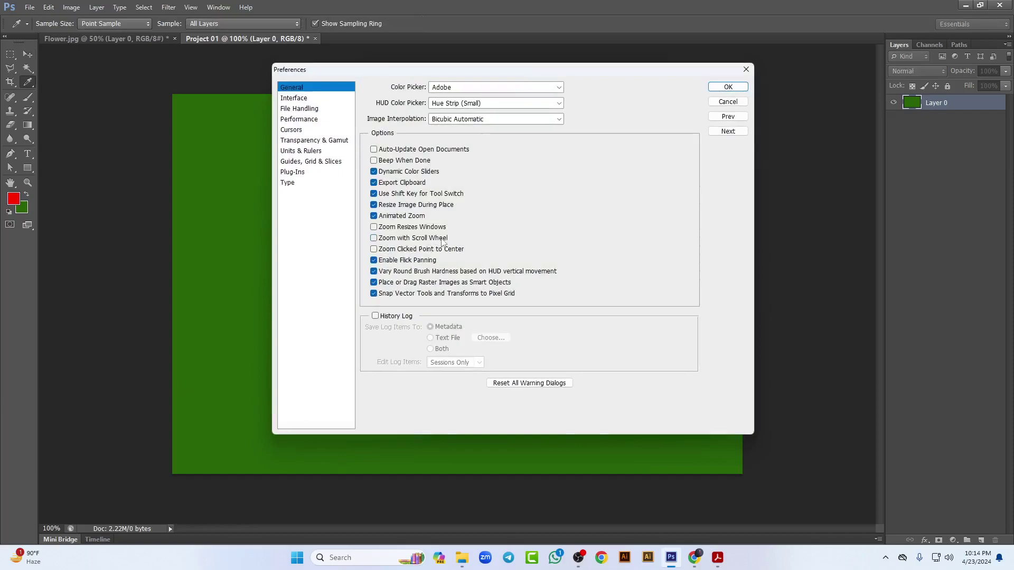
click(373, 238)
click(728, 87)
key(v)
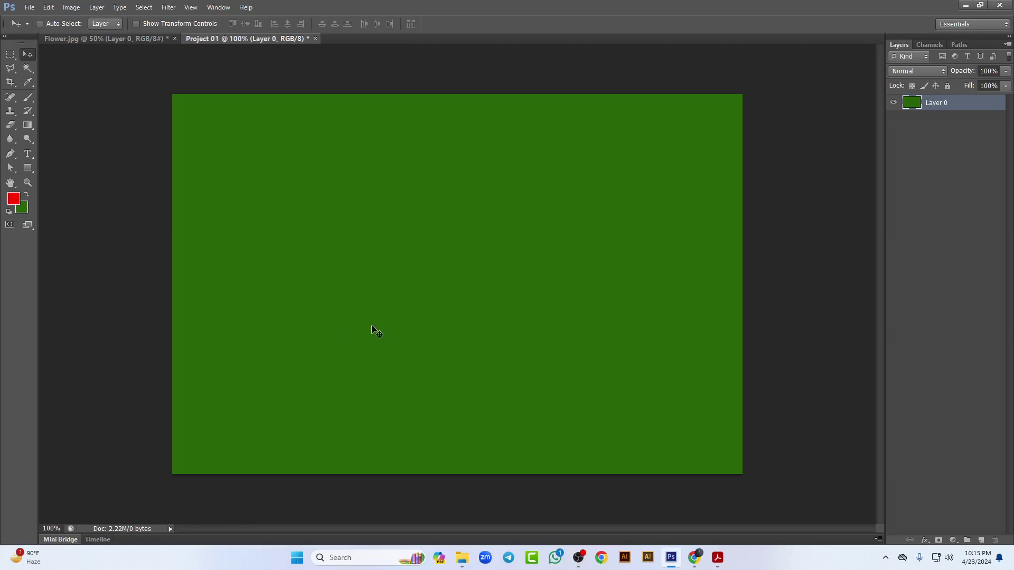
Step: Zoom the view with the scroll wheel, then undo the green fill to restore white
scroll(371, 322, up, 3)
scroll(368, 314, up, 8)
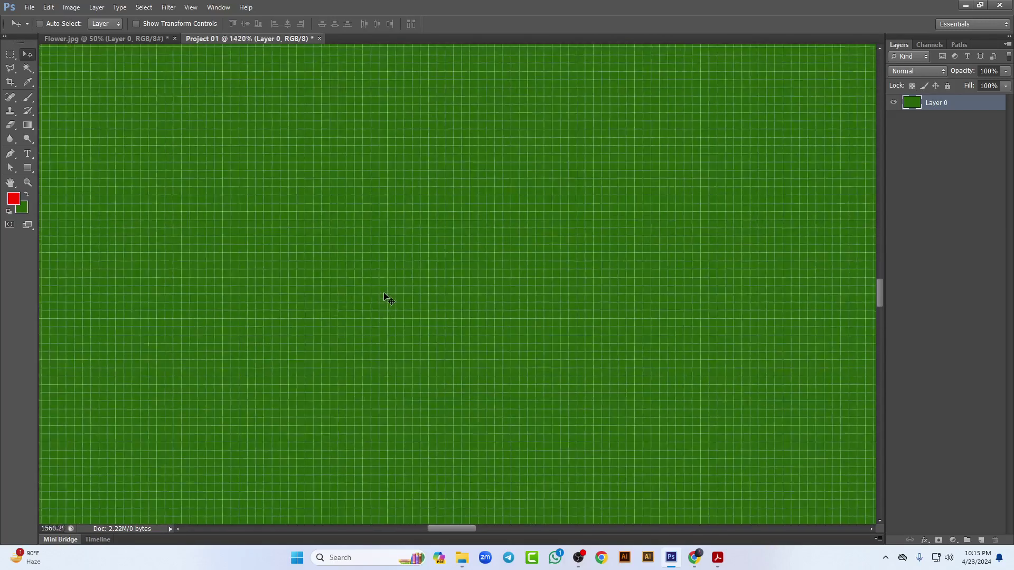
scroll(384, 295, down, 10)
scroll(388, 297, up, 1)
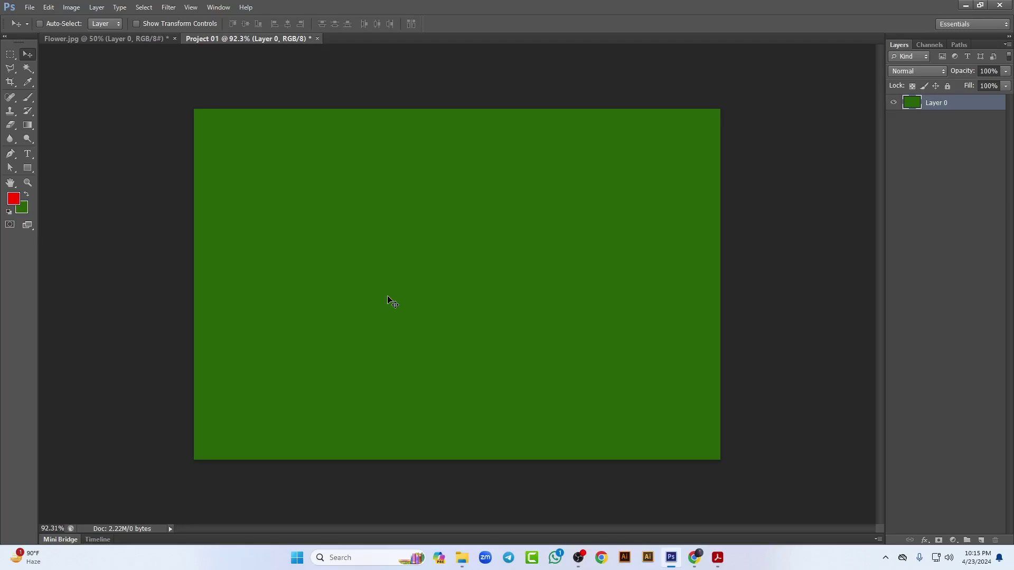
key(ctrl+z)
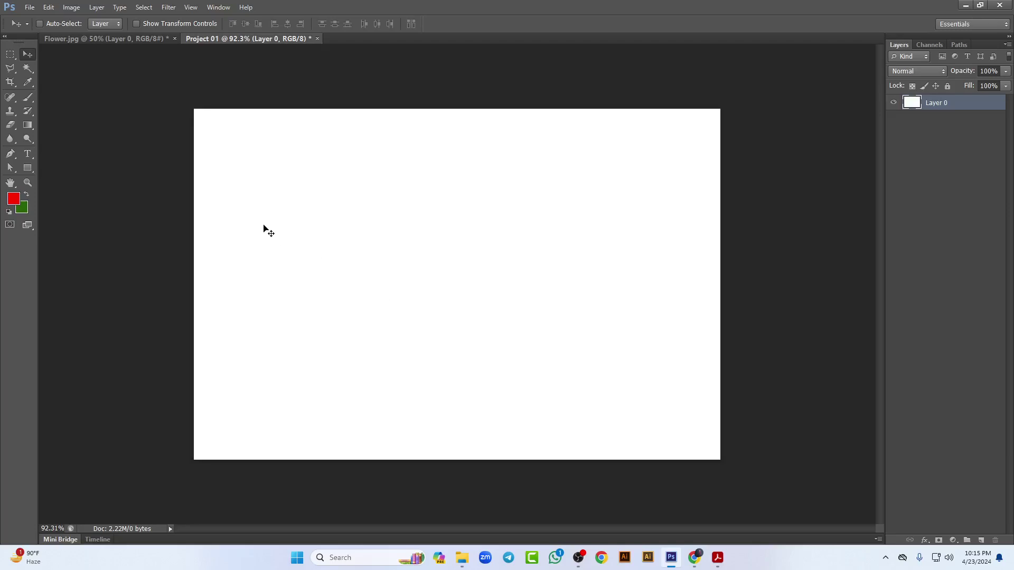
Step: Switch to the Move Tool, nudge the white layer, and open the marquee tool flyout
key(w)
click(26, 56)
drag(343, 177, 332, 202)
click(12, 55)
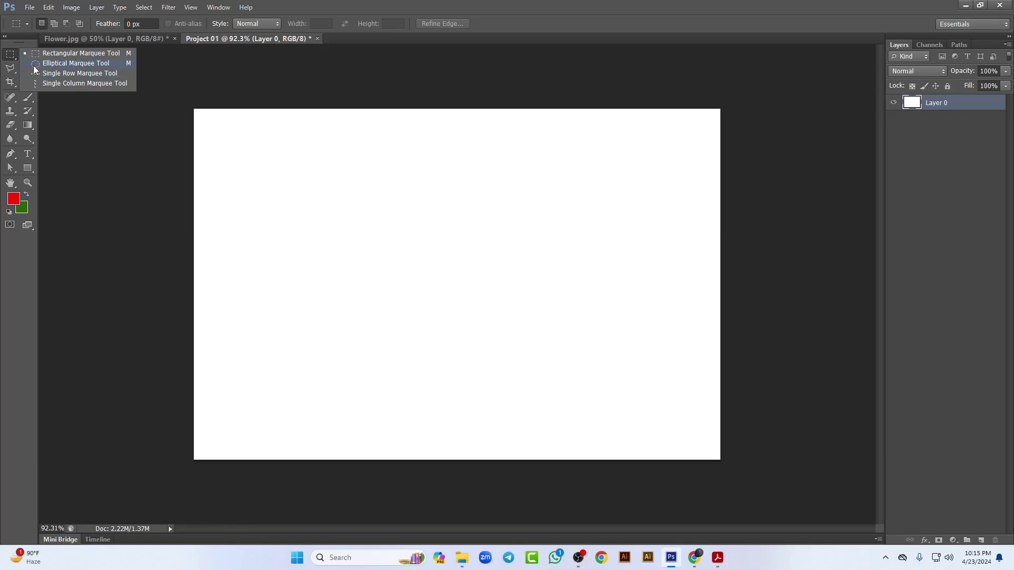
Step: Select a large rectangle in the canvas middle, fill it dark green, and deselect
click(71, 52)
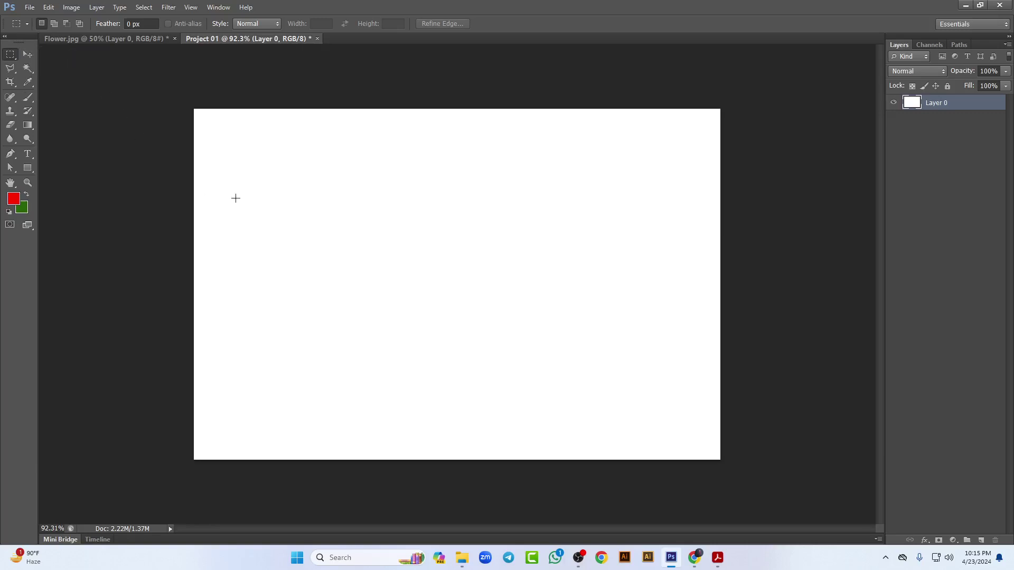
drag(273, 175, 671, 392)
key(ctrl+BackSpace)
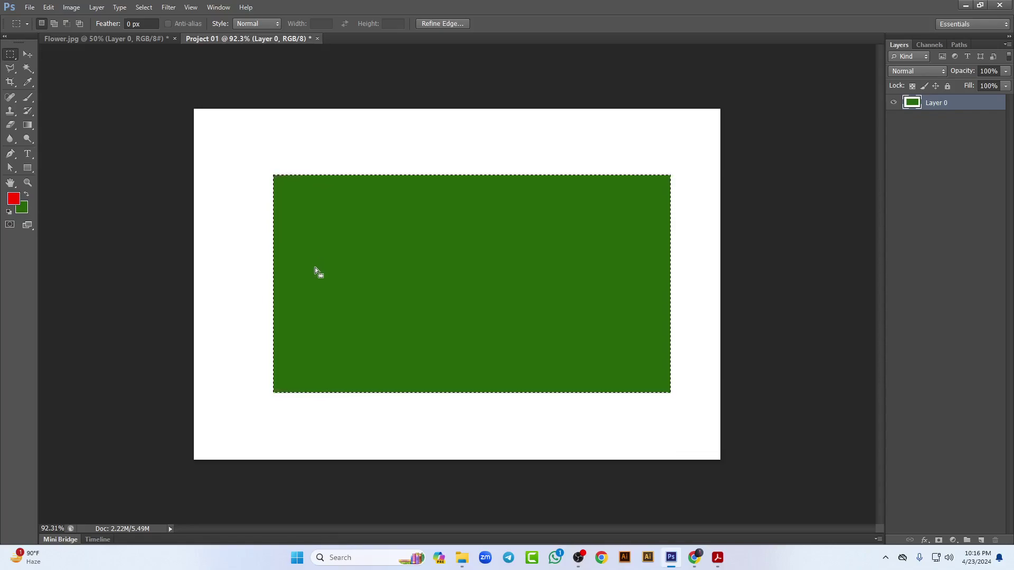
click(146, 9)
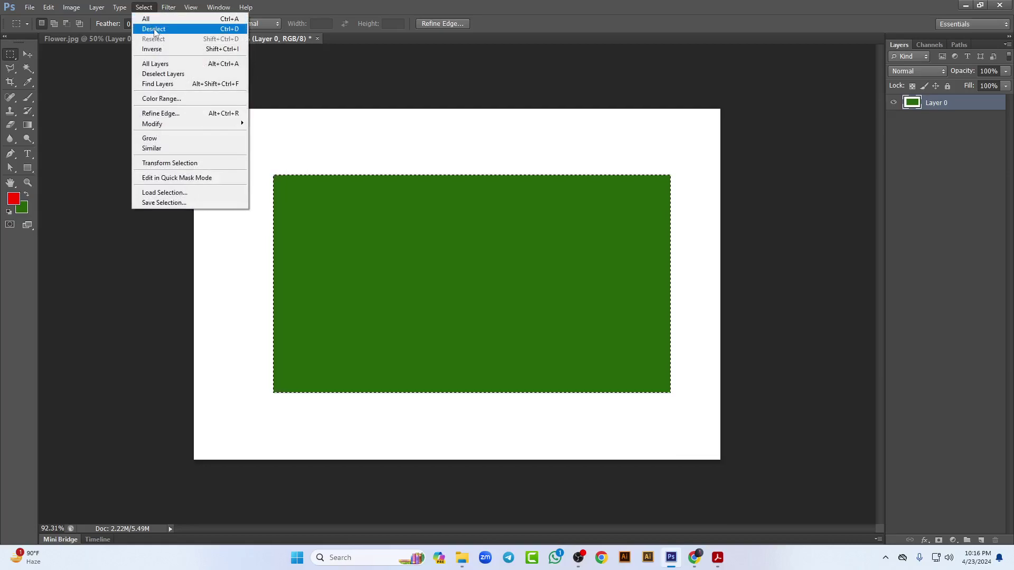
click(153, 29)
key(ctrl+shift+d)
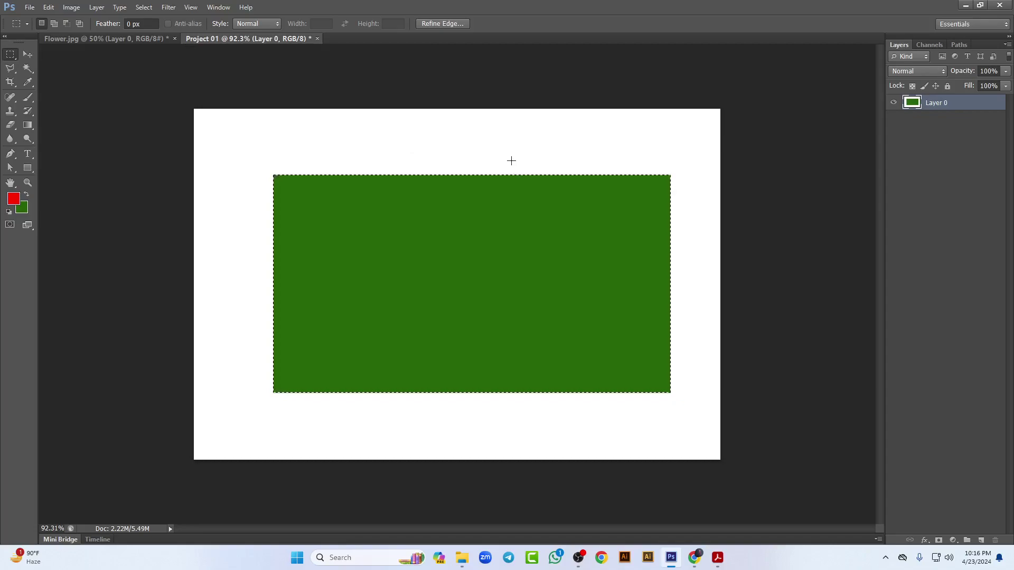
click(446, 157)
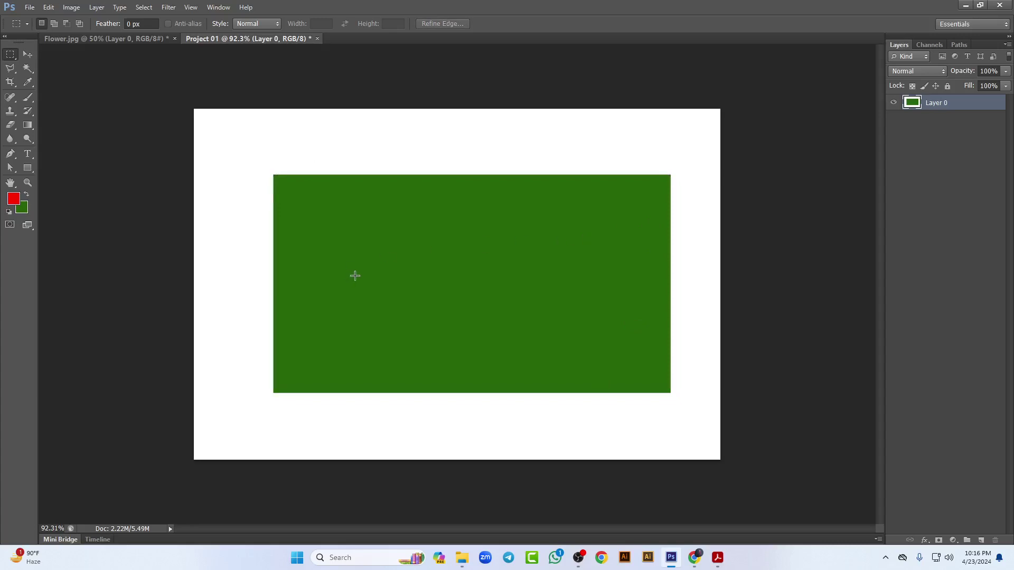
Step: Draw a circular selection on the green rectangle, fill it red, and deselect
right_click(10, 54)
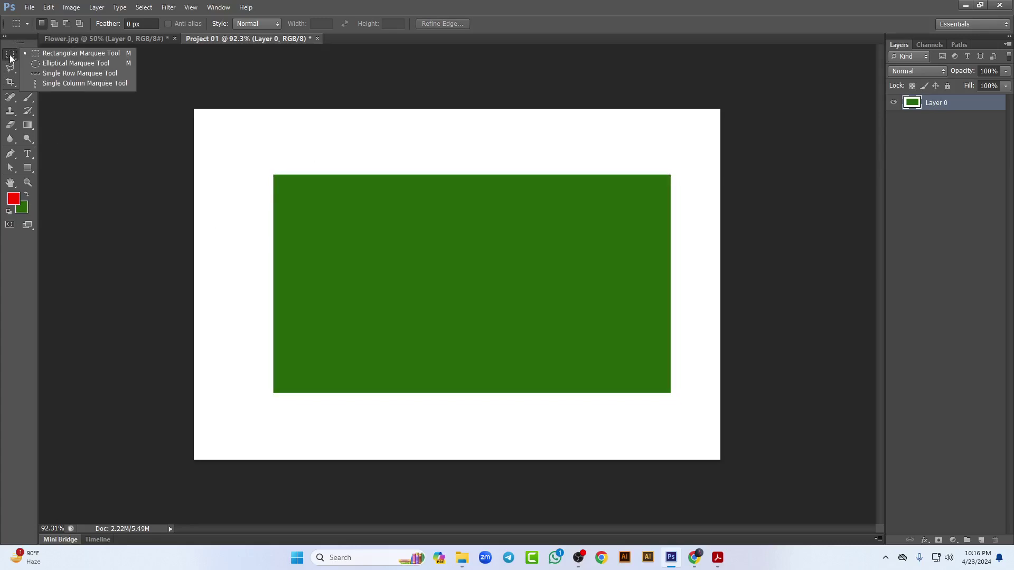
click(58, 64)
drag(419, 208, 522, 383)
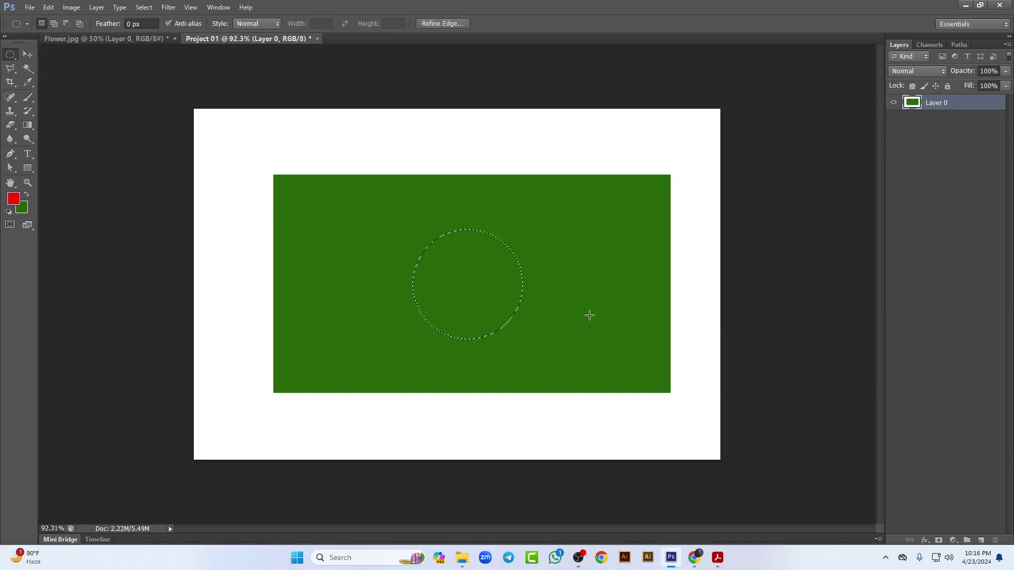
key(alt+BackSpace)
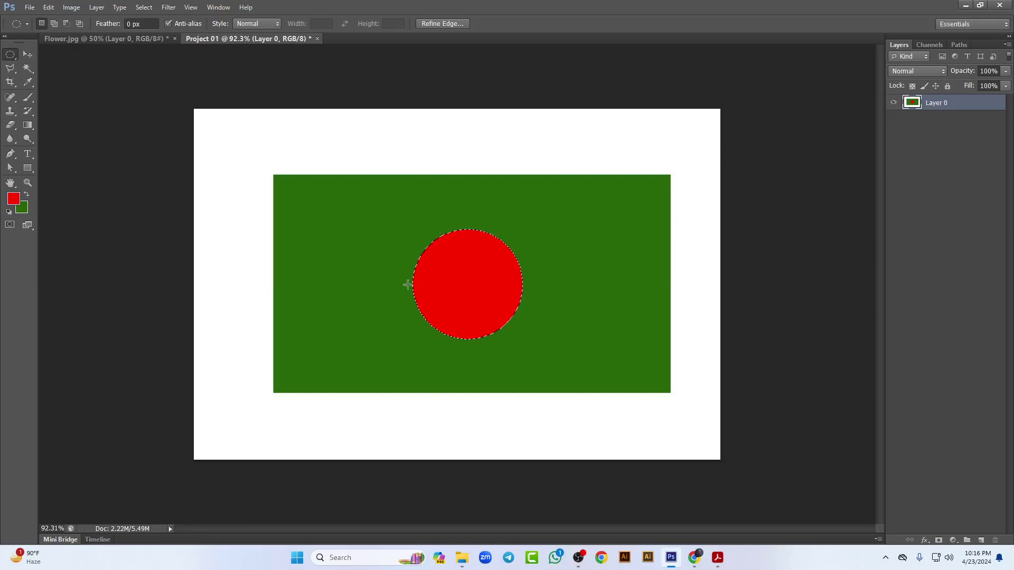
click(562, 271)
Step: Draw and discard trial ellipse selections, then switch to the Move Tool
drag(294, 163, 454, 344)
drag(433, 125, 584, 372)
right_click(10, 55)
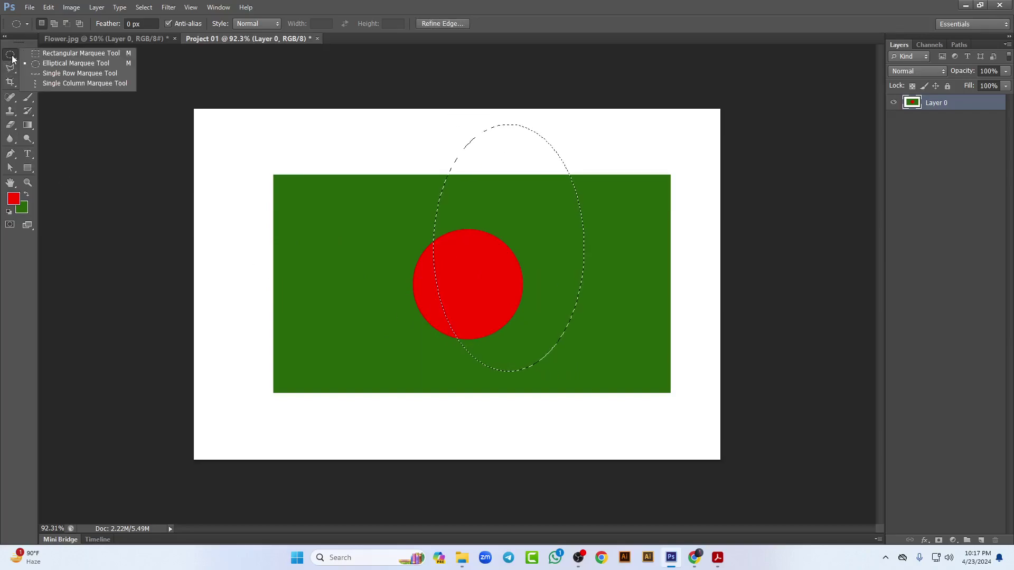
click(89, 64)
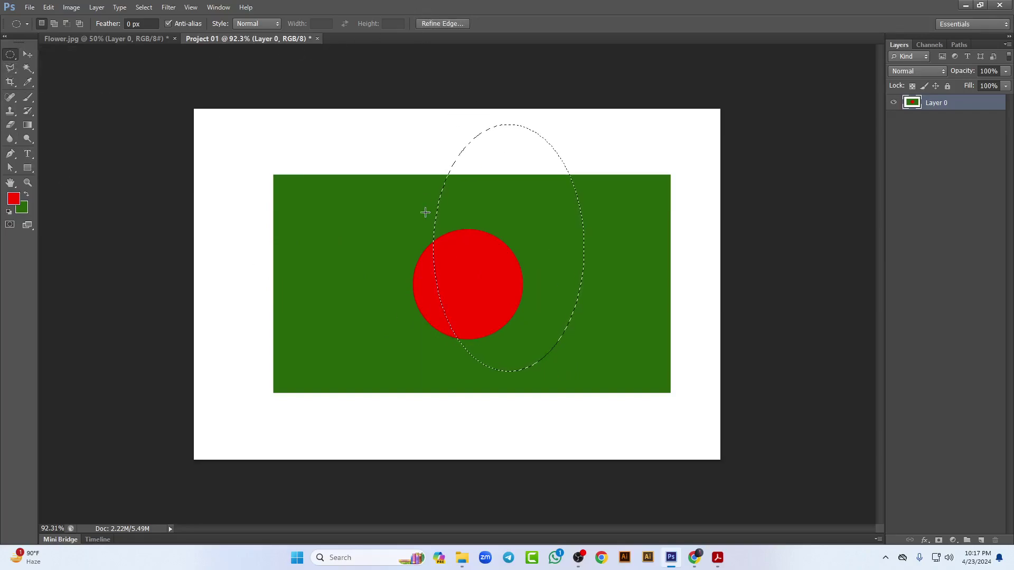
click(390, 248)
click(28, 55)
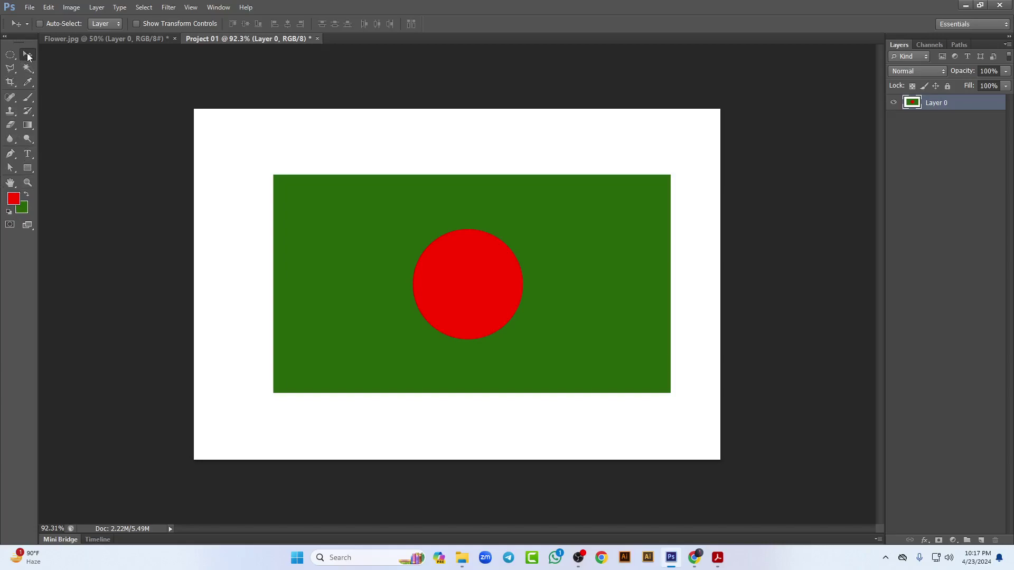
Step: Nudge the flag layer, undo back to a blank white canvas, then switch to Chrome
drag(340, 241, 296, 232)
key(ctrl+alt+z)
key(ctrl+alt+z)
key(ctrl+alt+z)
key(ctrl+alt+z)
key(ctrl+alt+z)
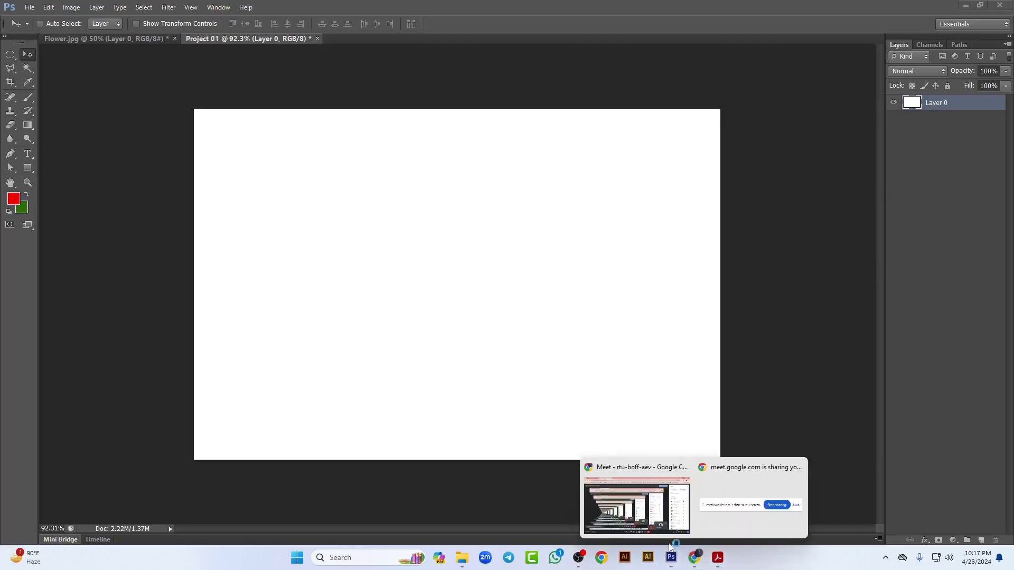
click(640, 499)
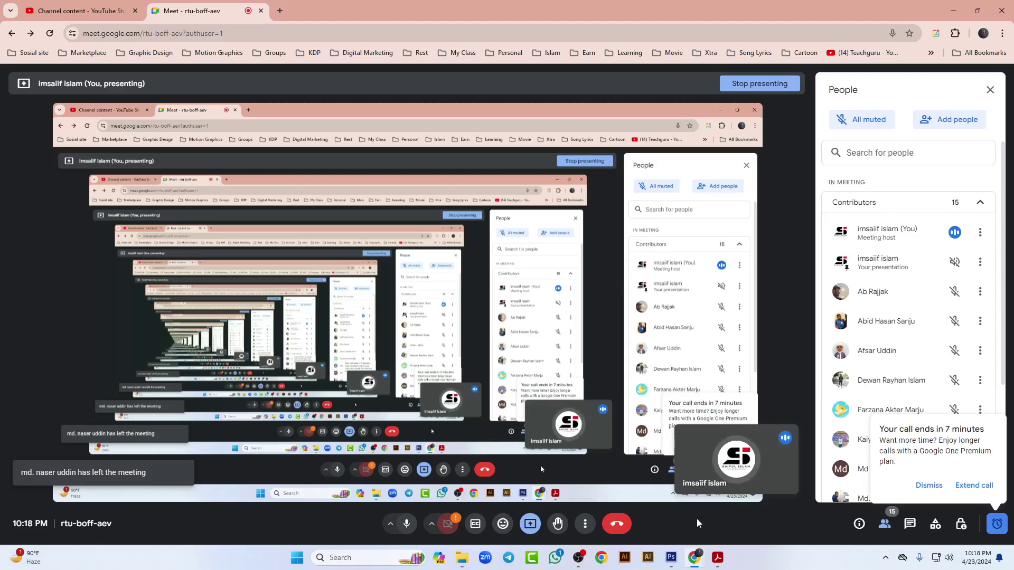
Step: In a new tab, open Graphic Design Batch 2267 from My Class bookmarks and scroll its feed
click(280, 11)
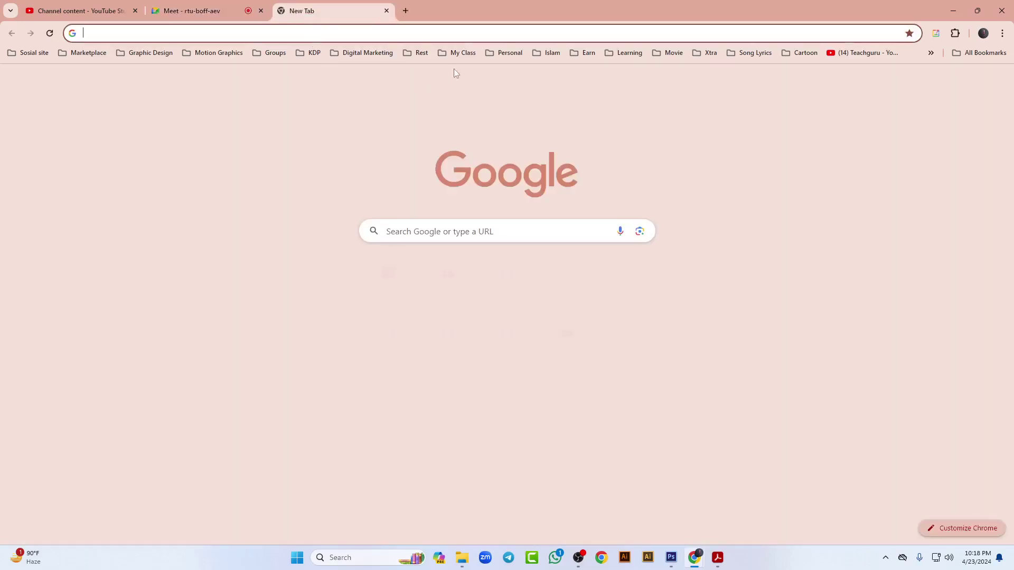
click(464, 55)
mouse_move(480, 120)
click(664, 121)
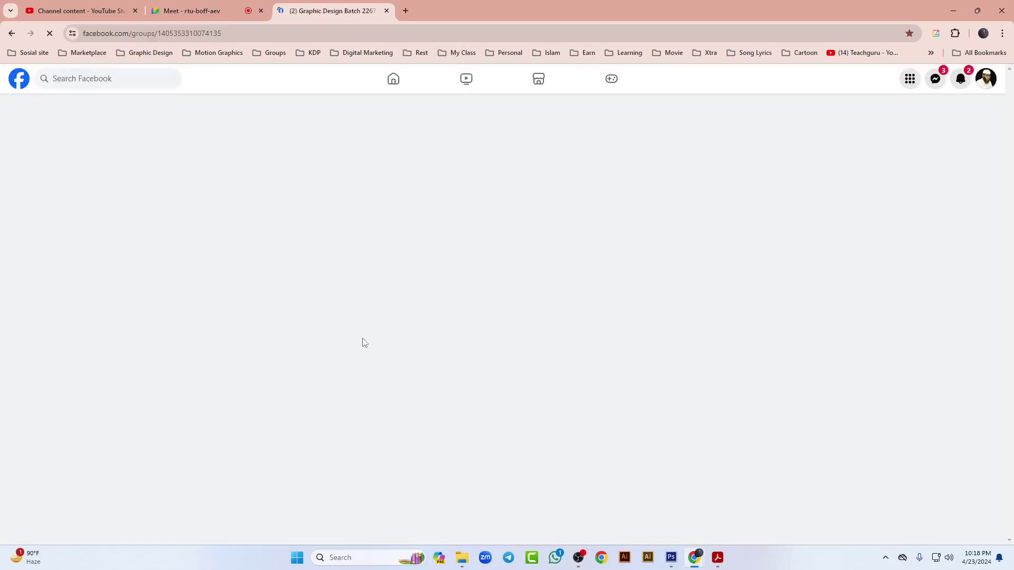
scroll(338, 333, down, 5)
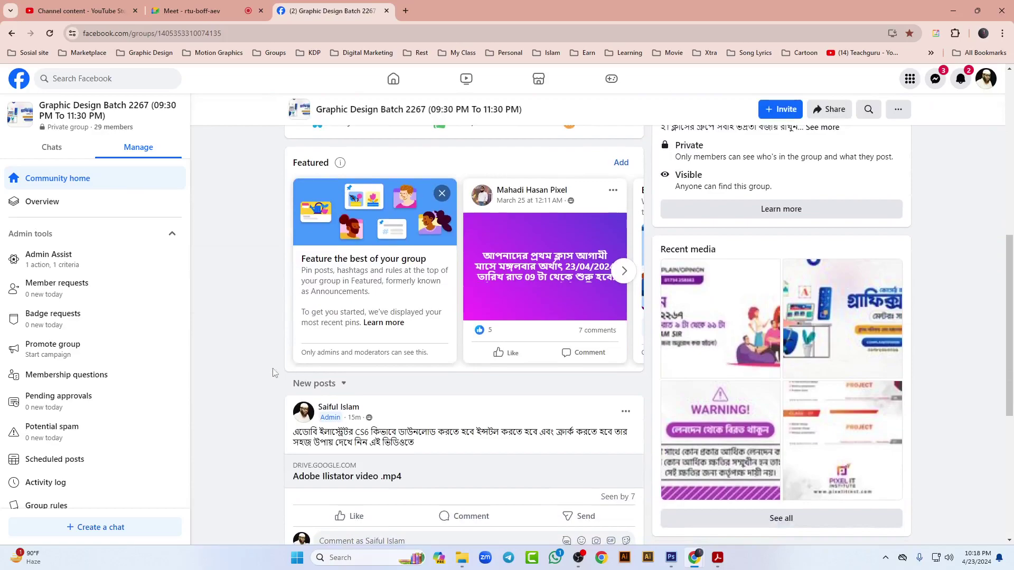
scroll(231, 362, down, 10)
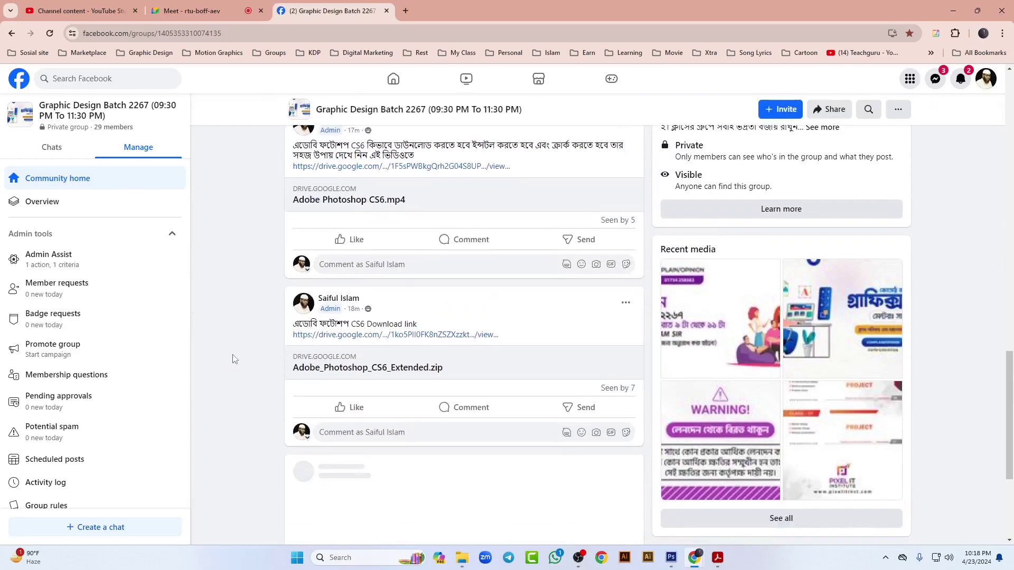
scroll(235, 359, down, 4)
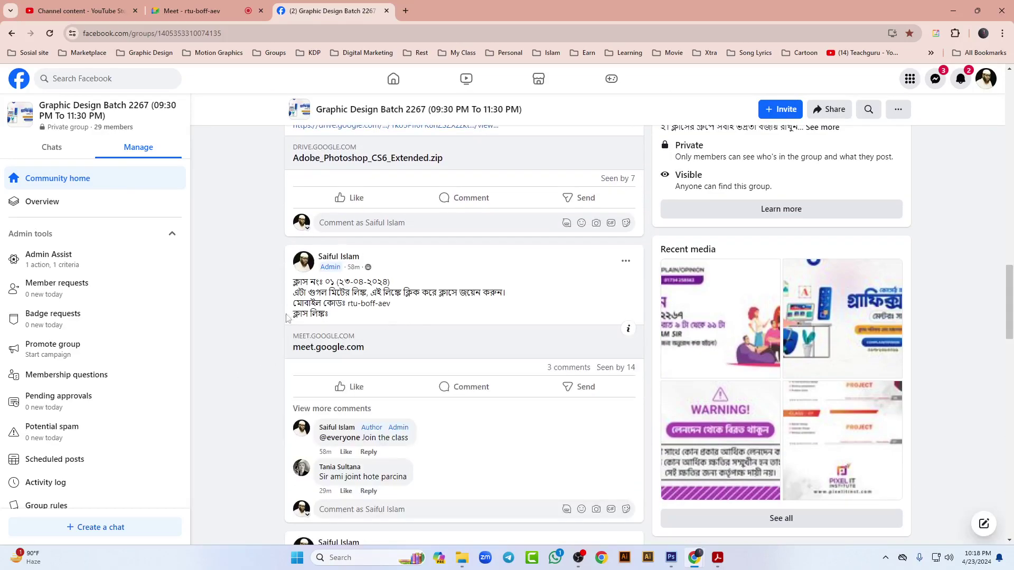
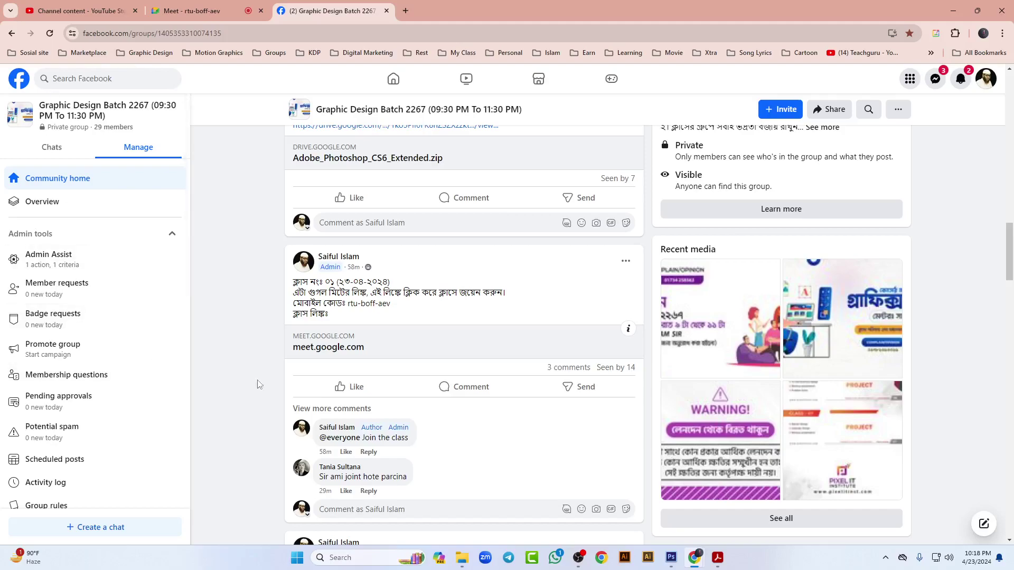
Step: Minimise the Chrome window showing the Facebook group to reveal Photoshop
click(963, 11)
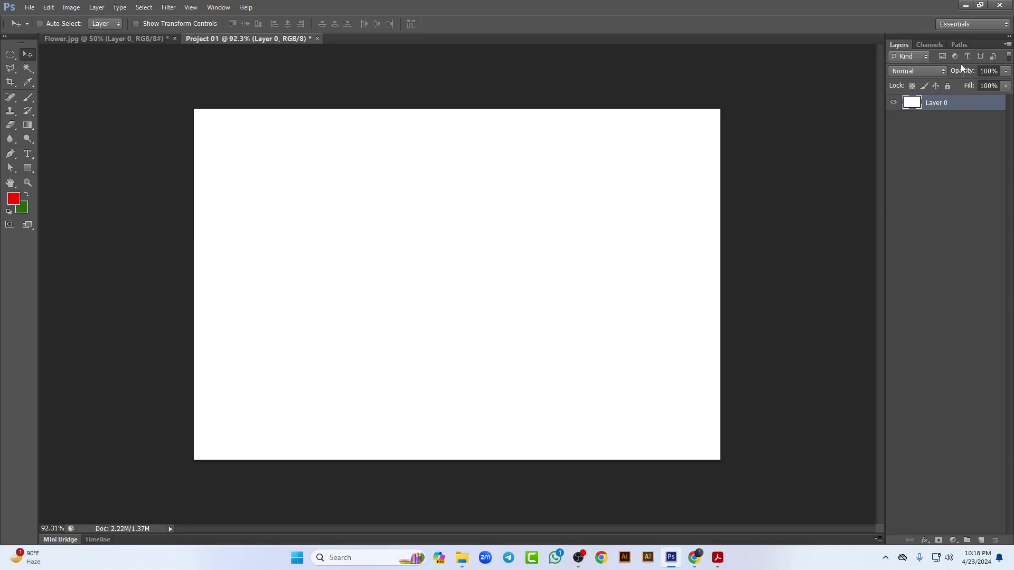
Step: Rearrange the Photoshop window and leave one new empty Layer 1 above Layer 0
click(981, 5)
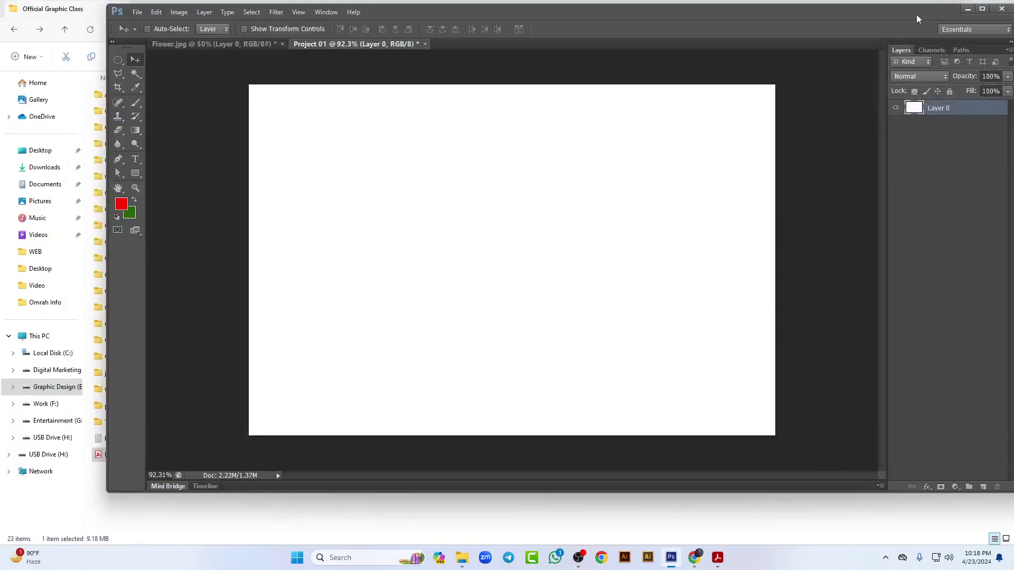
drag(917, 19, 711, 23)
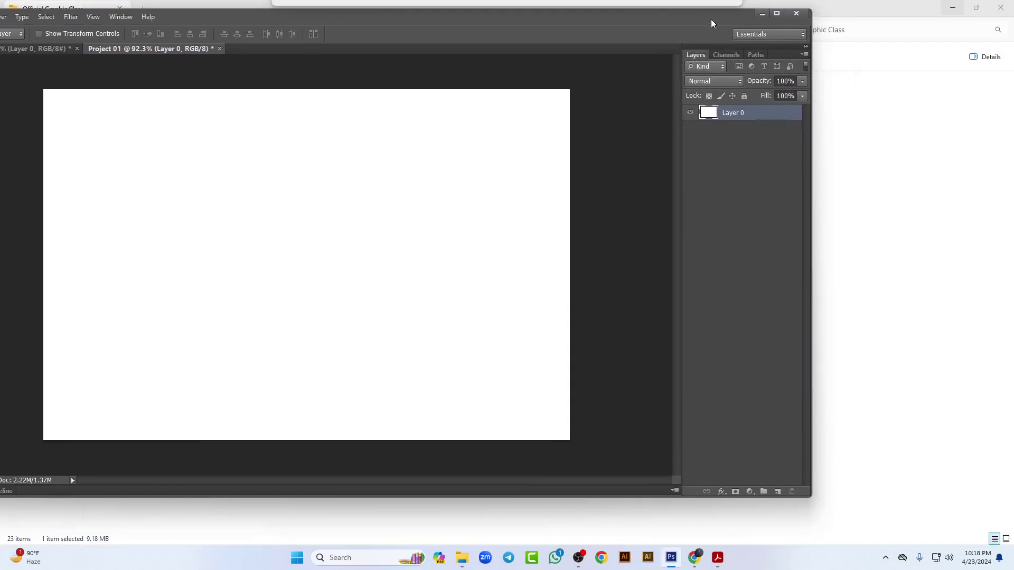
click(777, 491)
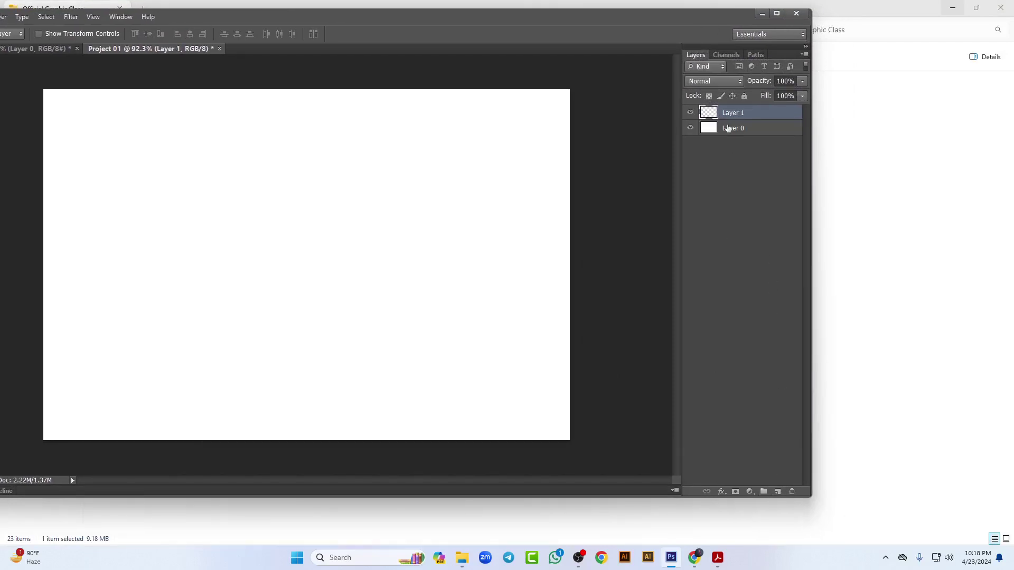
click(779, 492)
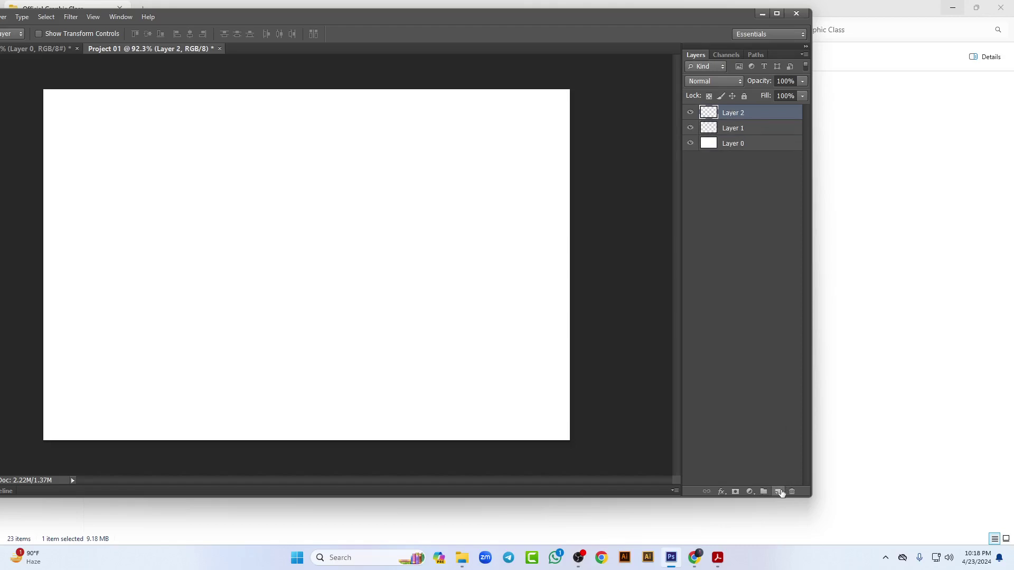
click(780, 493)
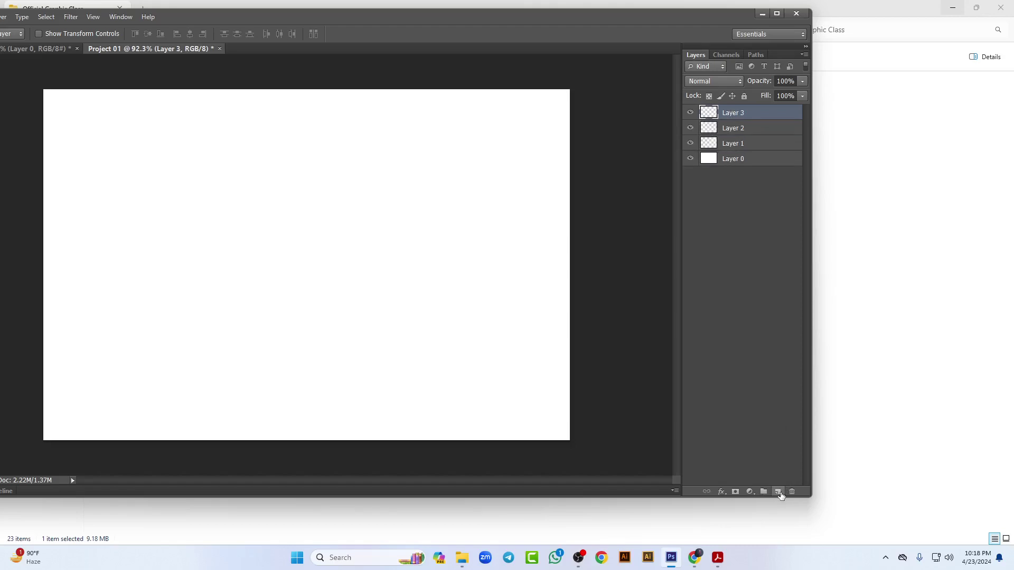
click(777, 13)
key(Delete)
key(Delete)
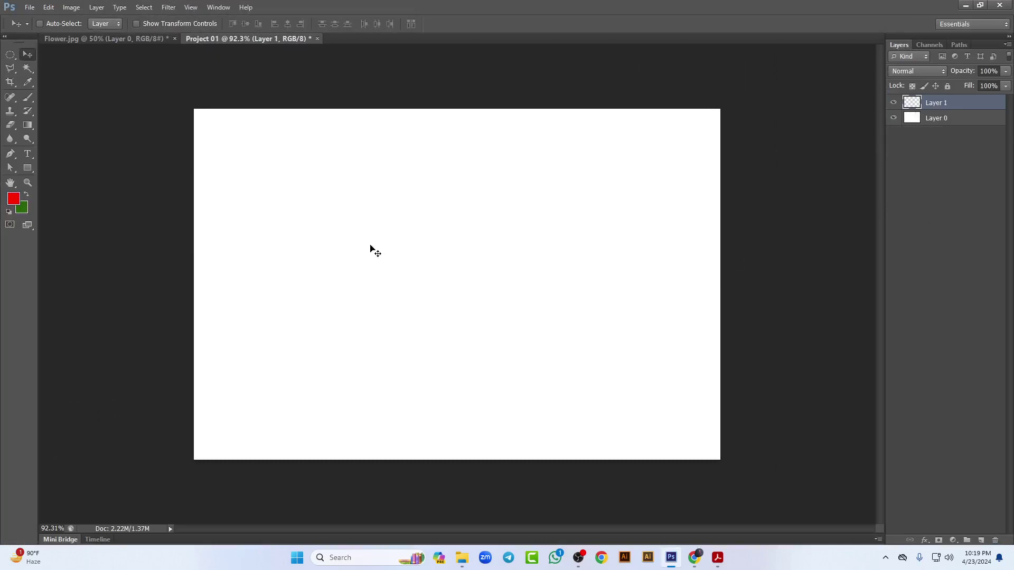
Step: Fill a rectangular selection in the middle of the canvas with green on Layer 1, then deselect
click(6, 54)
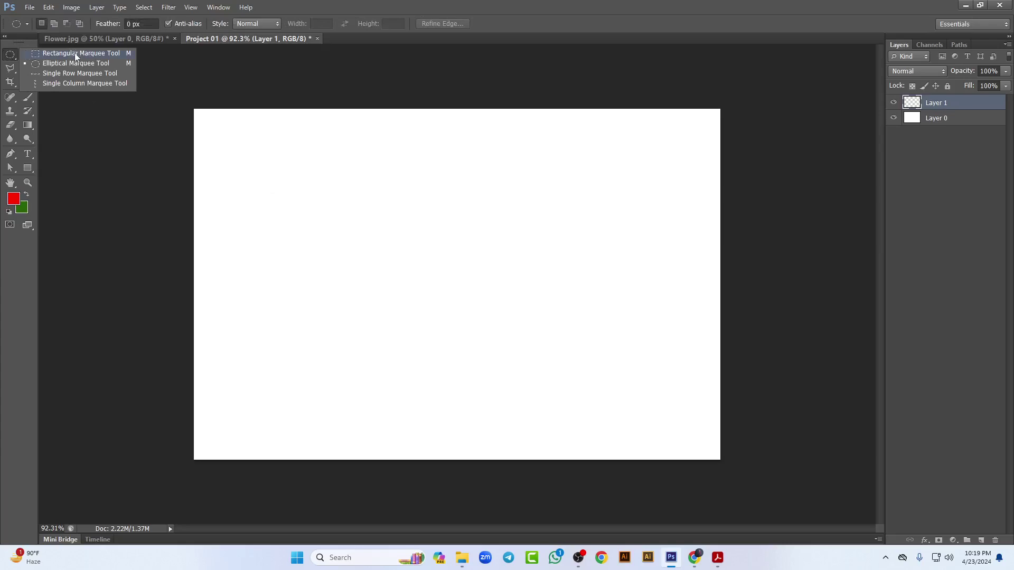
click(75, 53)
drag(290, 184, 631, 392)
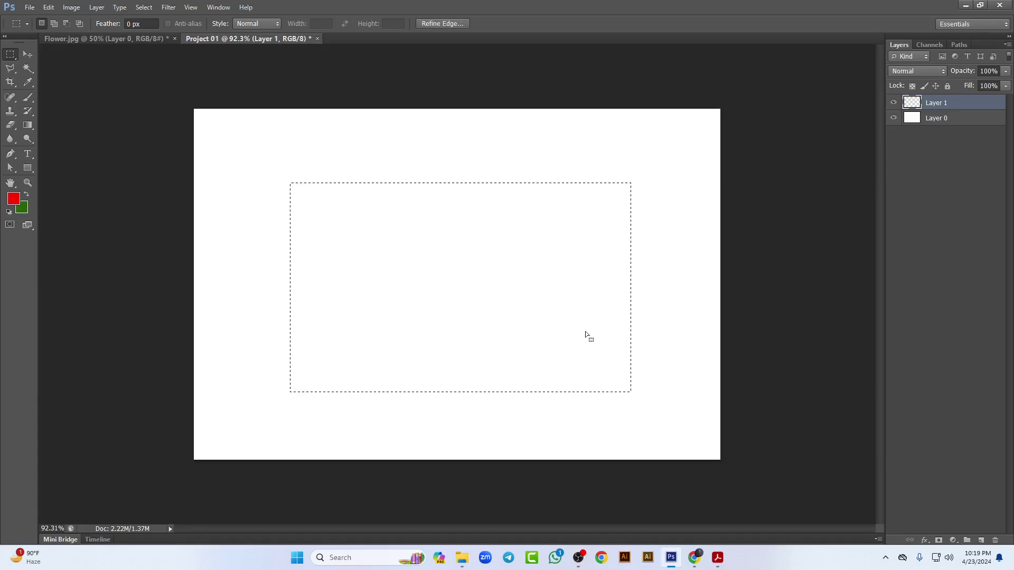
key(ctrl+BackSpace)
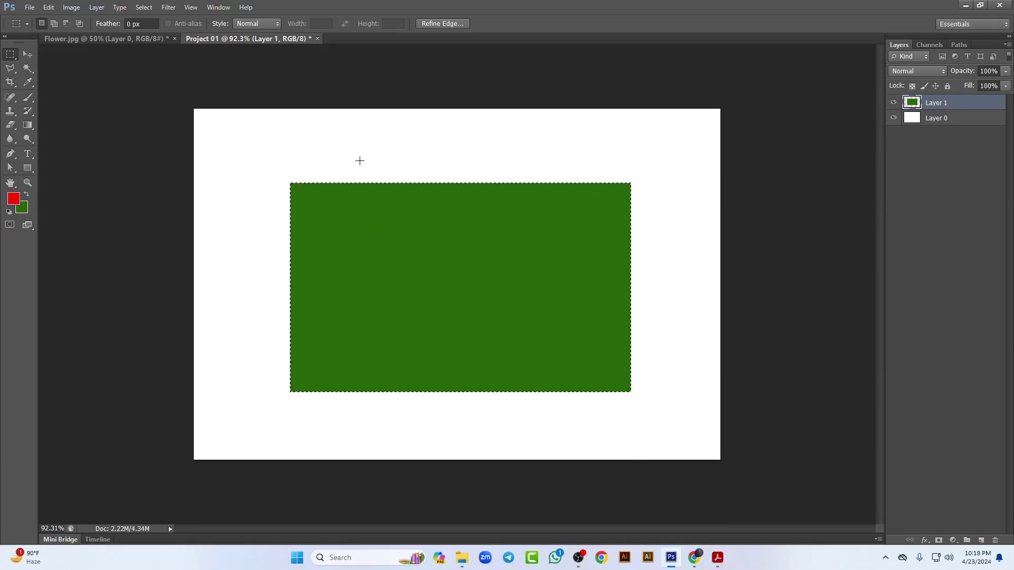
click(448, 232)
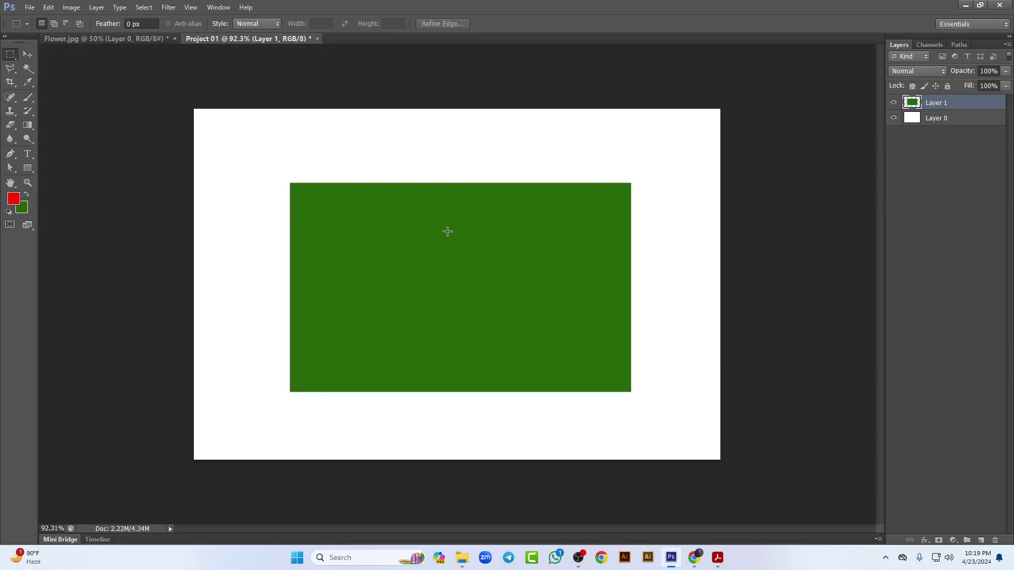
Step: Shift the green rectangle into position with the Move Tool and add an empty Layer 2
click(28, 54)
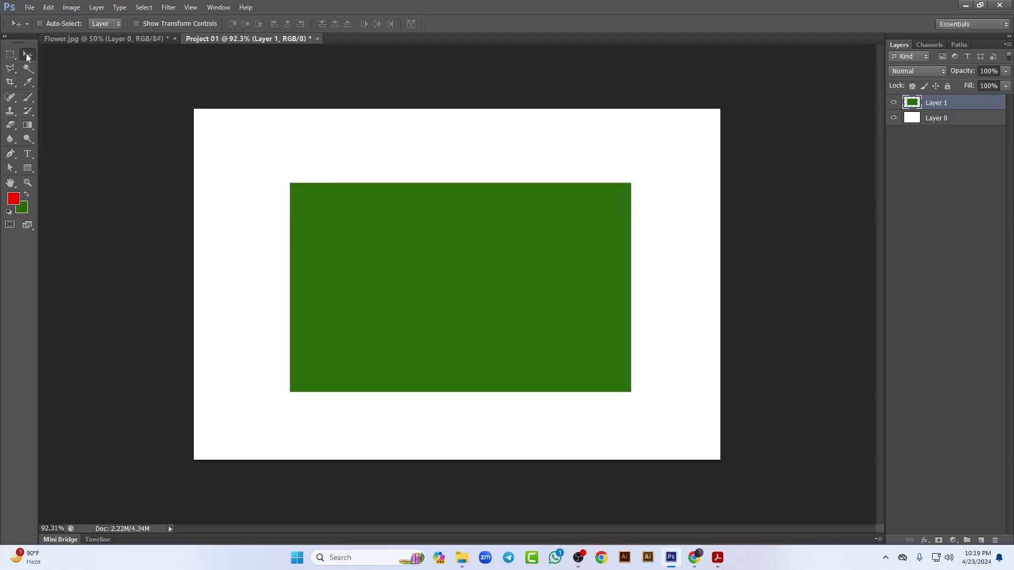
mouse_move(467, 278)
mouse_down()
mouse_move(370, 225)
mouse_move(565, 238)
mouse_move(475, 244)
mouse_move(449, 283)
mouse_up()
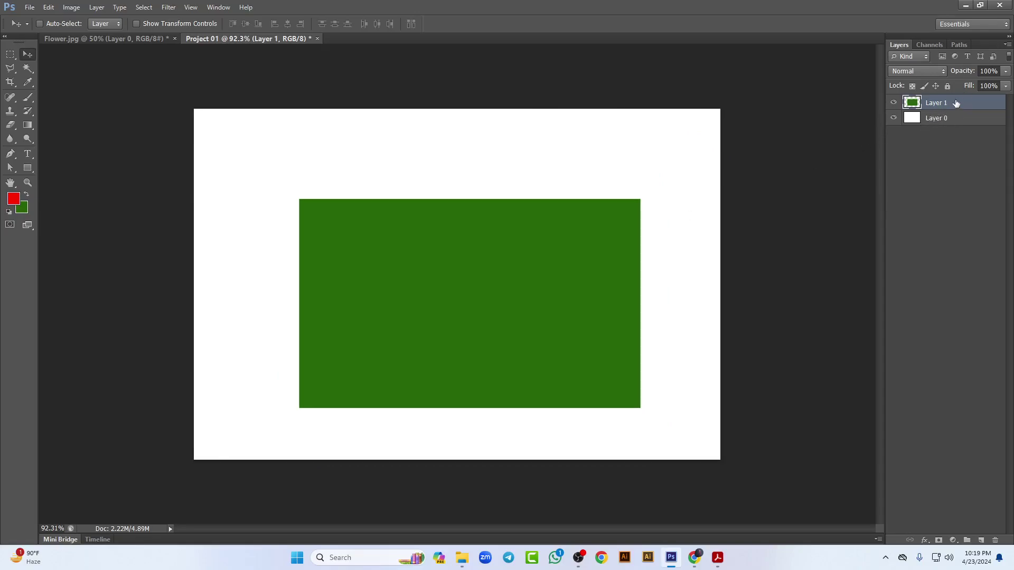
drag(494, 364, 477, 328)
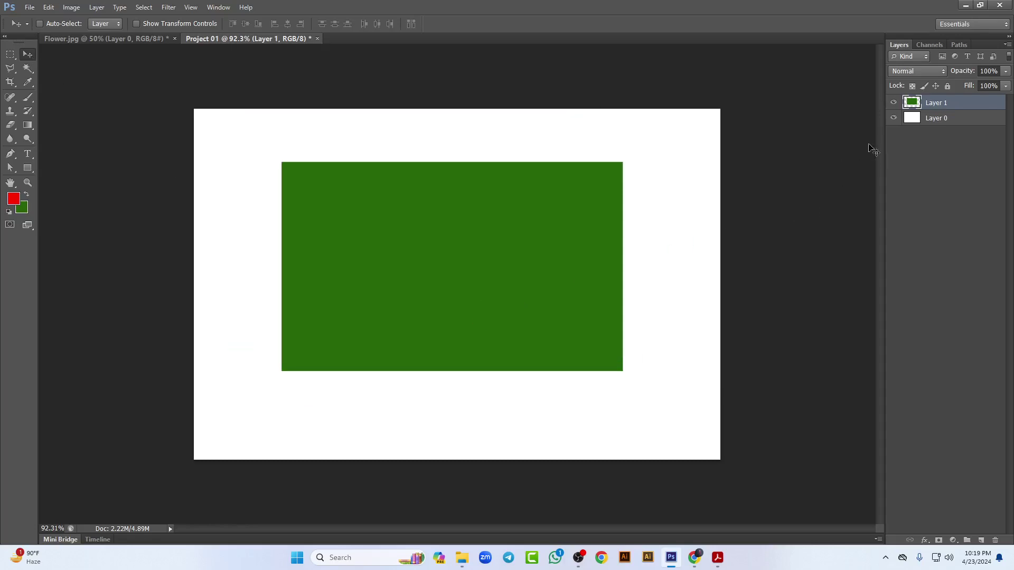
click(945, 118)
mouse_move(598, 147)
mouse_down()
mouse_move(462, 290)
mouse_move(590, 143)
mouse_move(620, 153)
mouse_move(597, 144)
mouse_up()
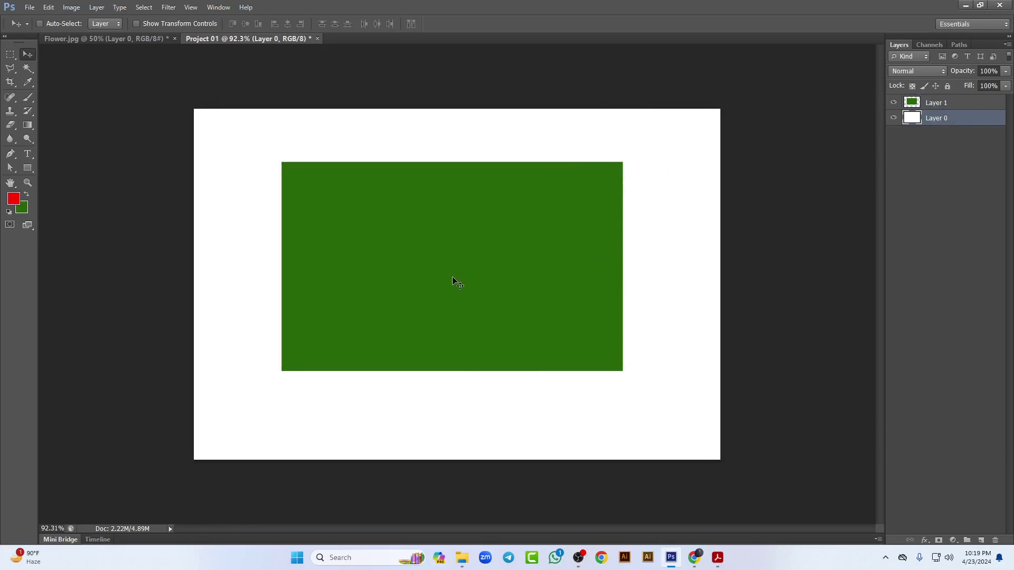
click(967, 103)
drag(489, 227, 457, 249)
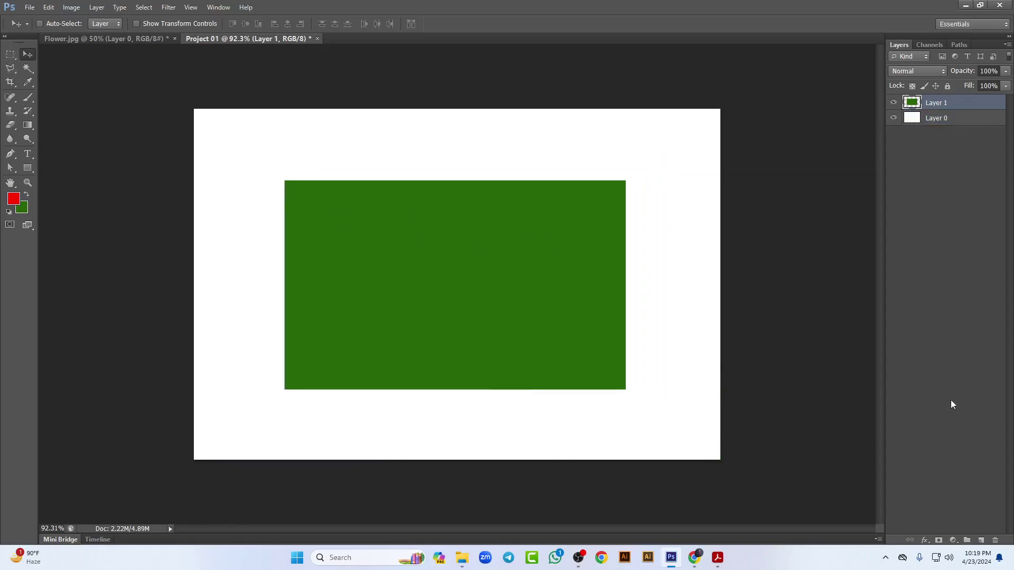
click(978, 539)
Step: Draw a circular selection inside the green rectangle, fill it red on Layer 2, and deselect
click(10, 55)
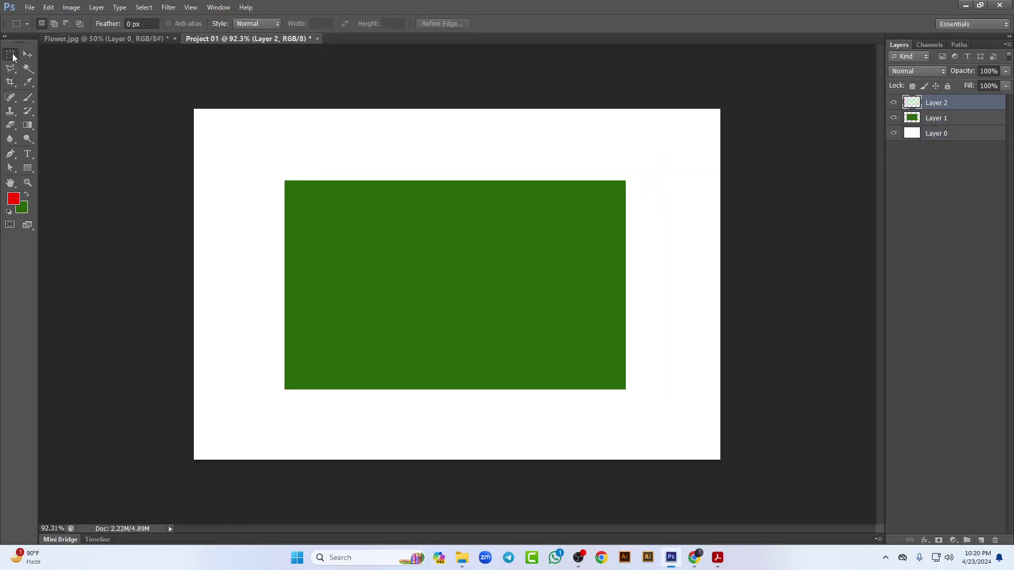
click(65, 64)
drag(445, 255, 500, 346)
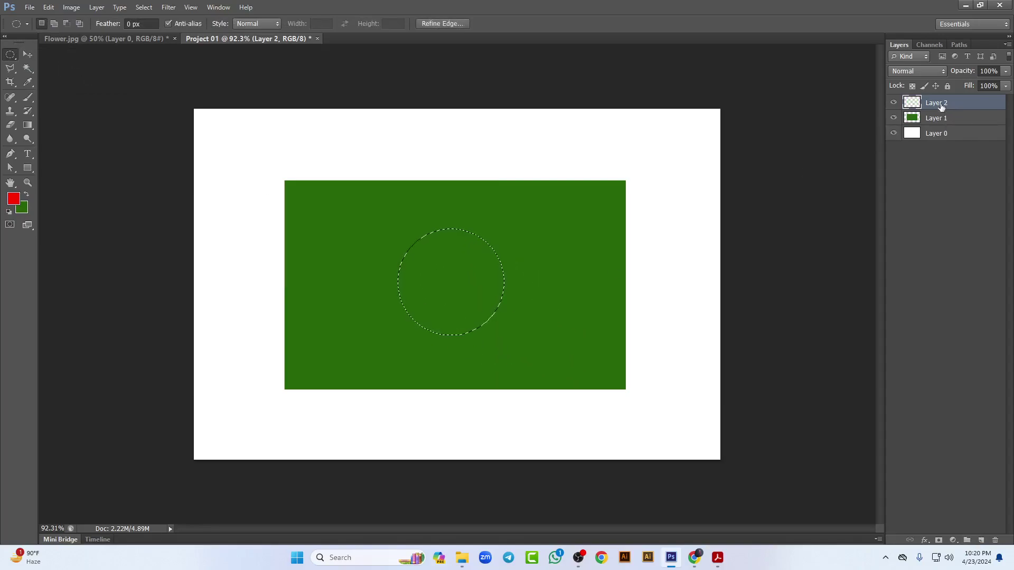
key(alt+BackSpace)
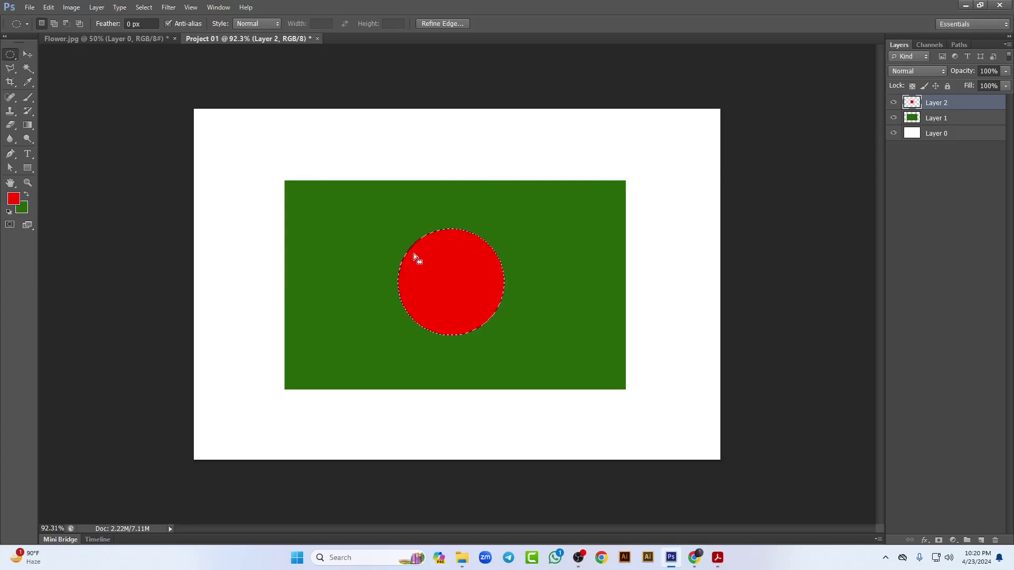
key(ctrl+d)
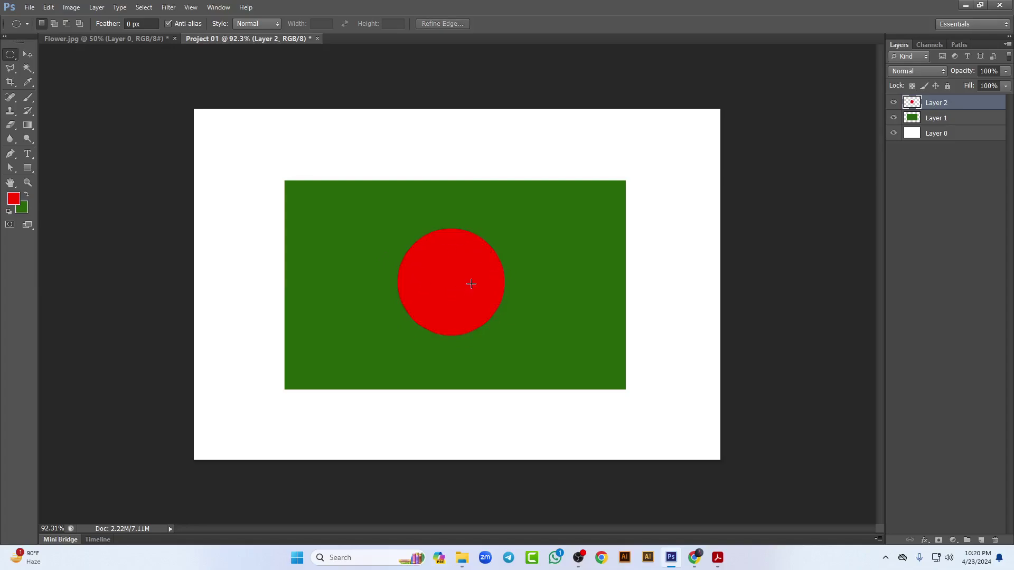
Step: Nudge the green rectangle right and down and the red circle slightly right
click(33, 55)
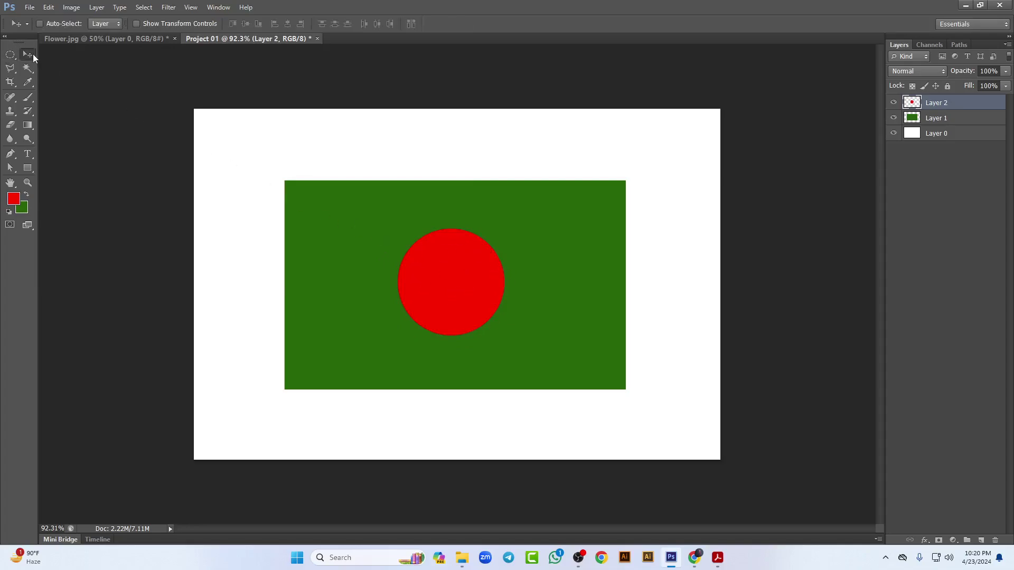
mouse_move(476, 282)
mouse_down()
mouse_move(423, 266)
mouse_move(444, 217)
mouse_move(447, 294)
mouse_move(481, 285)
mouse_up()
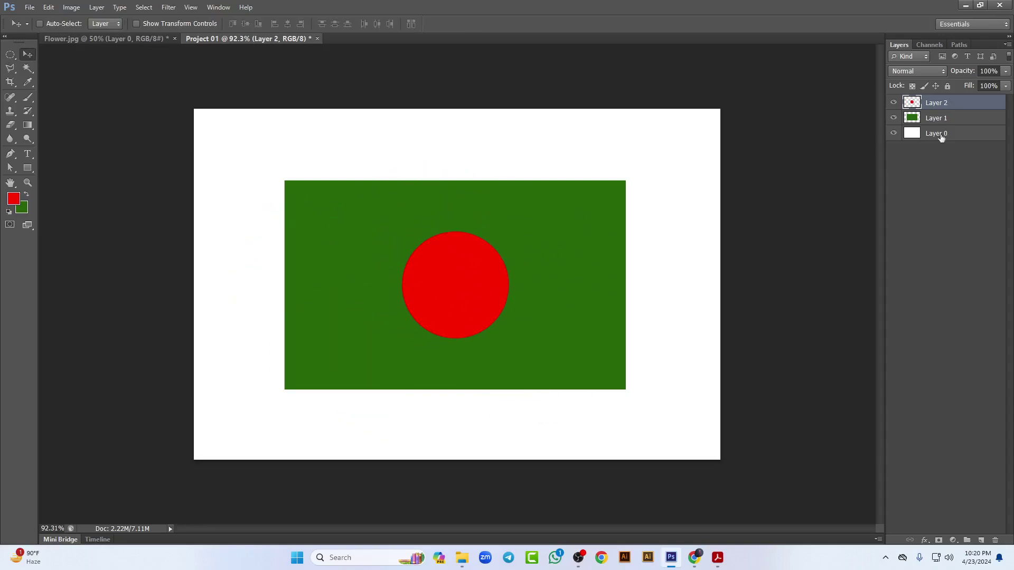
click(966, 115)
mouse_move(491, 199)
mouse_down()
mouse_move(473, 198)
mouse_move(494, 203)
mouse_up()
click(969, 105)
drag(441, 272, 464, 288)
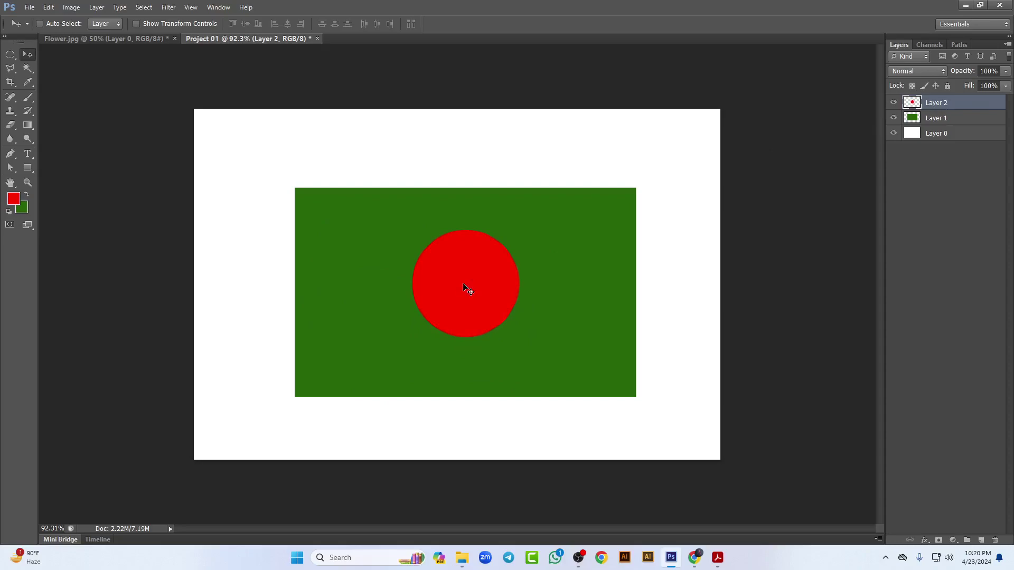
Step: Scale the red circle down to about 91.78% with Free Transform
click(48, 7)
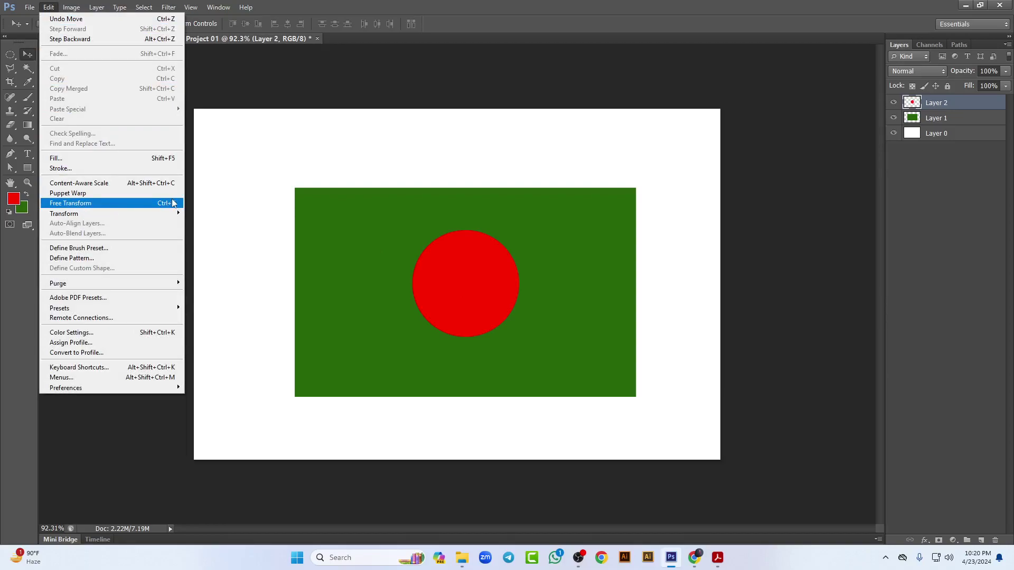
click(157, 204)
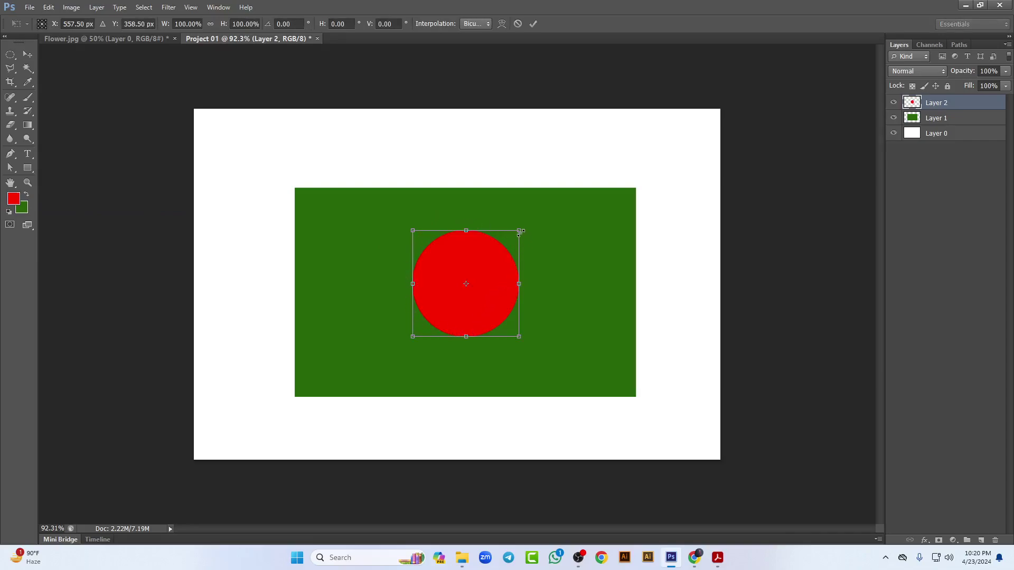
drag(534, 230, 534, 265)
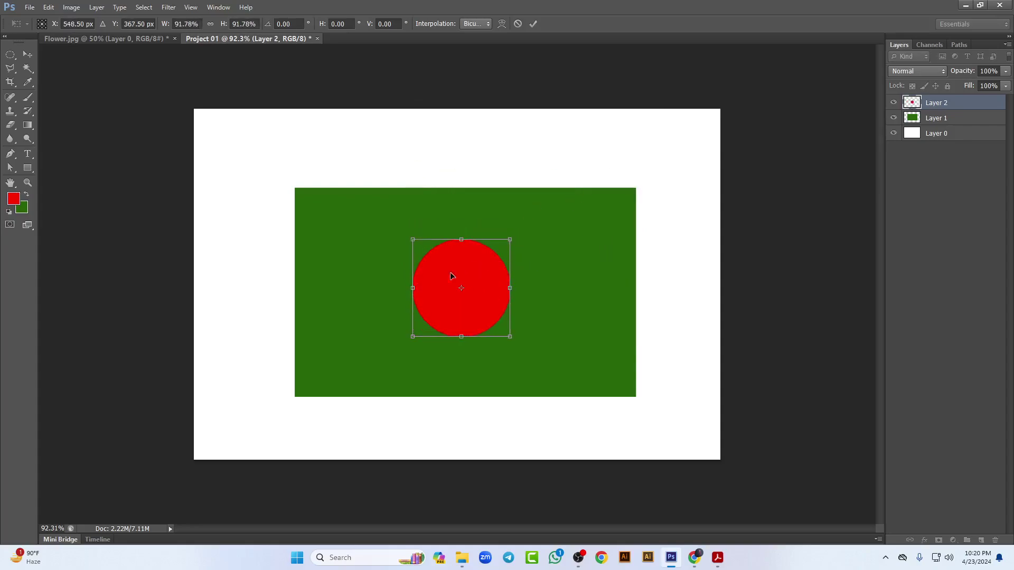
key(Return)
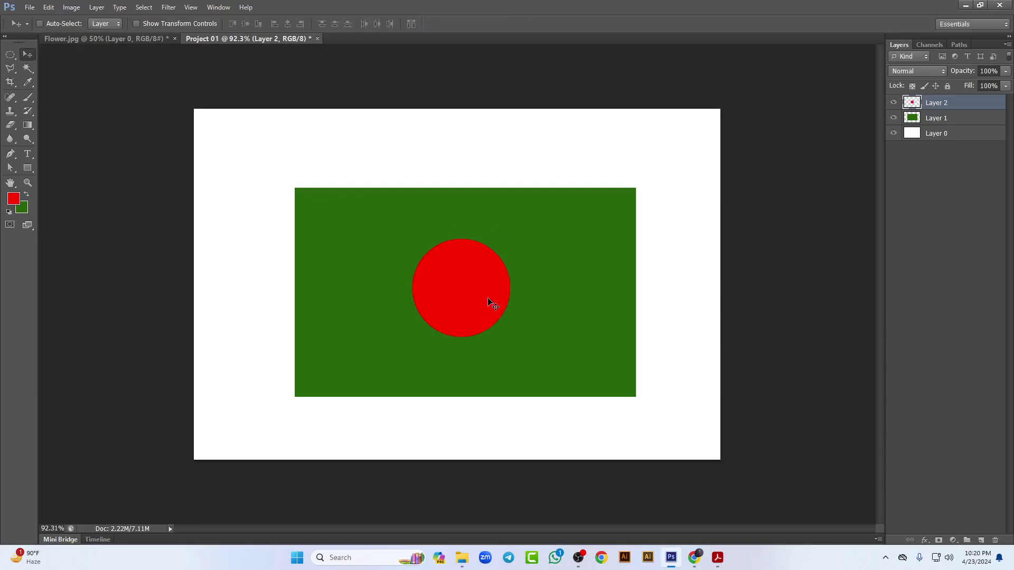
Step: Enlarge the green rectangle on Layer 1 to about 102% with Free Transform
click(951, 117)
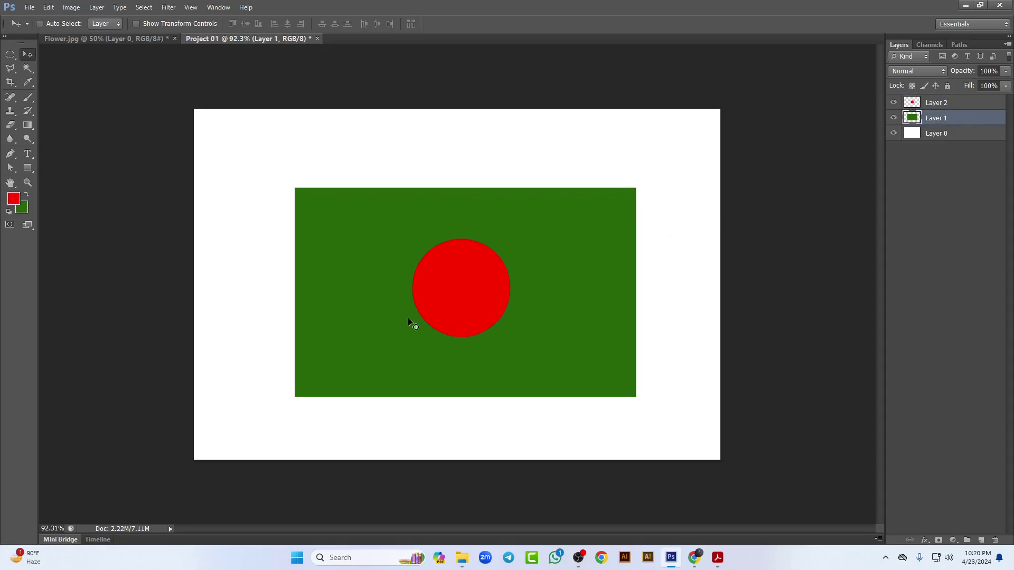
key(ctrl+t)
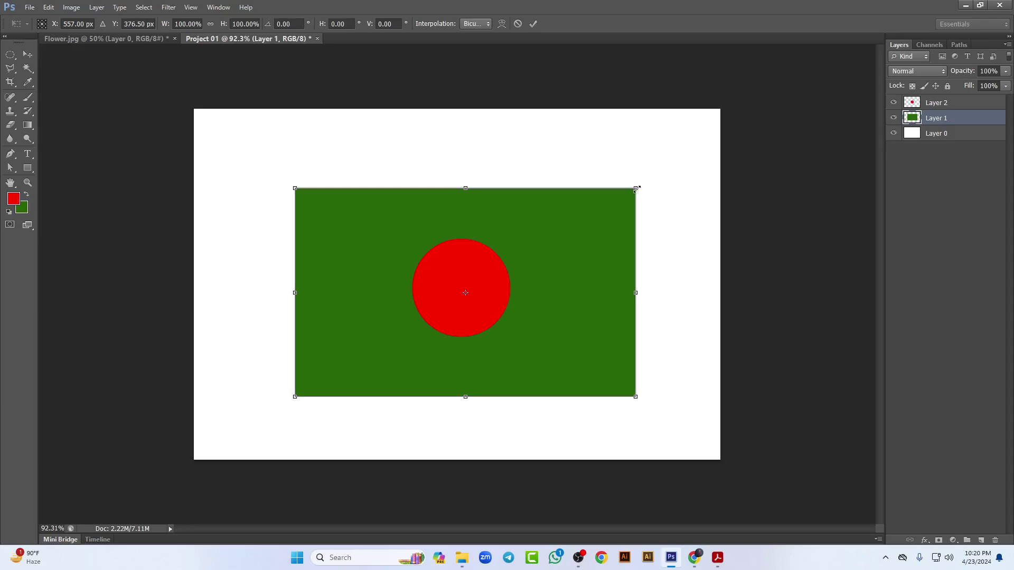
mouse_move(639, 188)
mouse_down()
mouse_move(507, 271)
mouse_move(673, 173)
mouse_move(648, 189)
mouse_up()
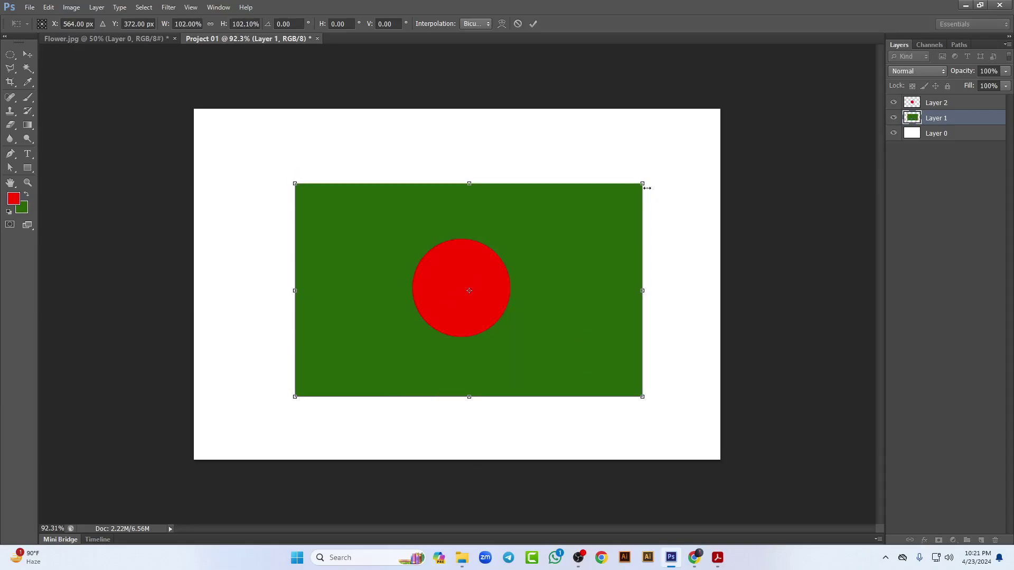
key(Return)
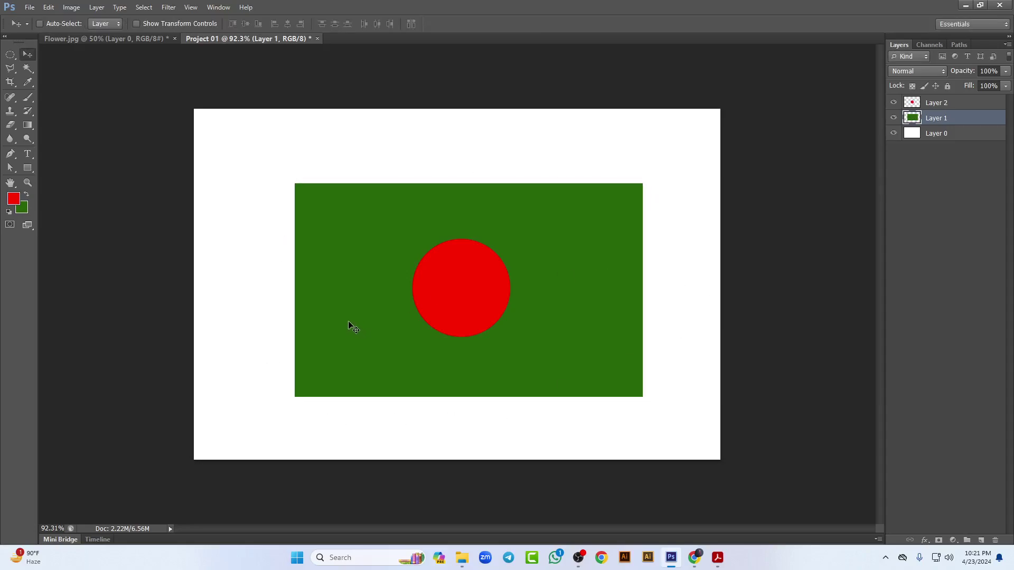
click(11, 56)
click(58, 54)
click(8, 54)
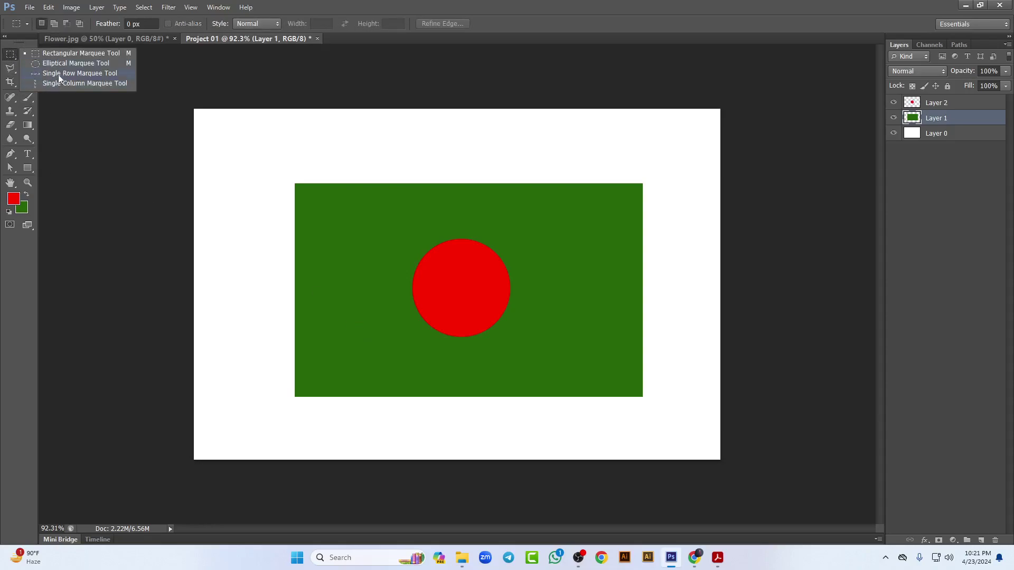
click(65, 73)
click(392, 151)
click(981, 539)
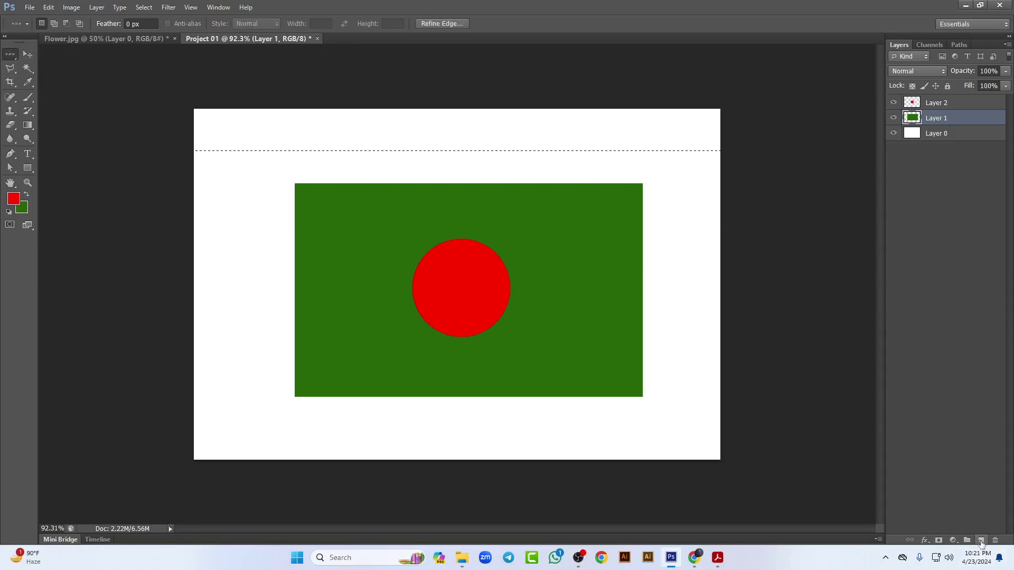
key(alt+BackSpace)
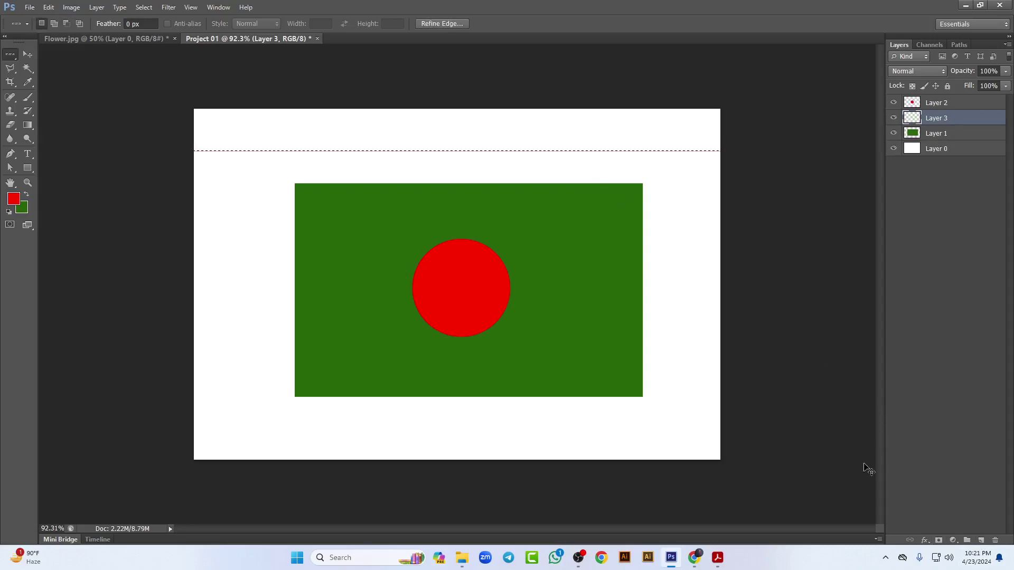
right_click(11, 62)
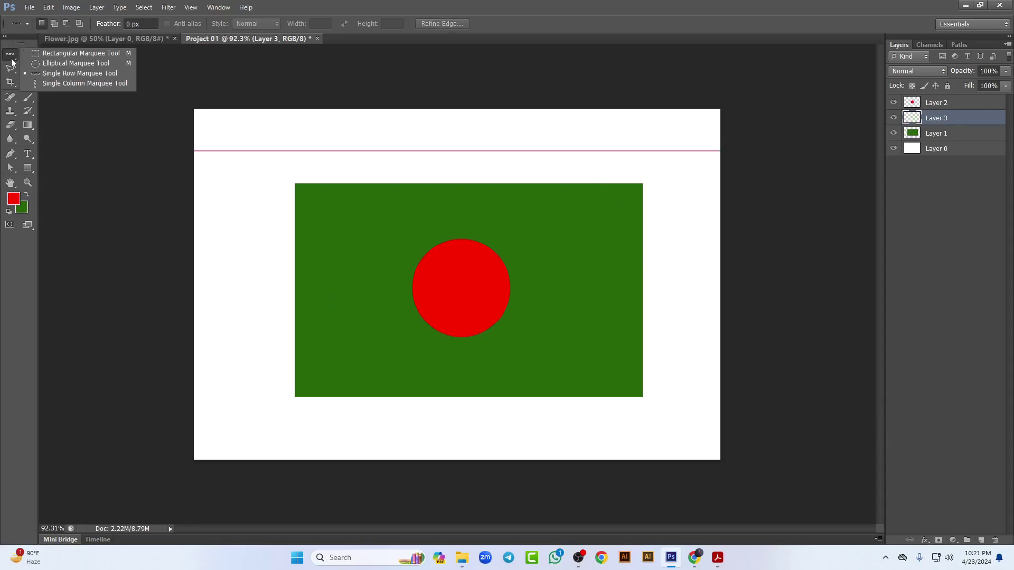
click(53, 86)
click(221, 230)
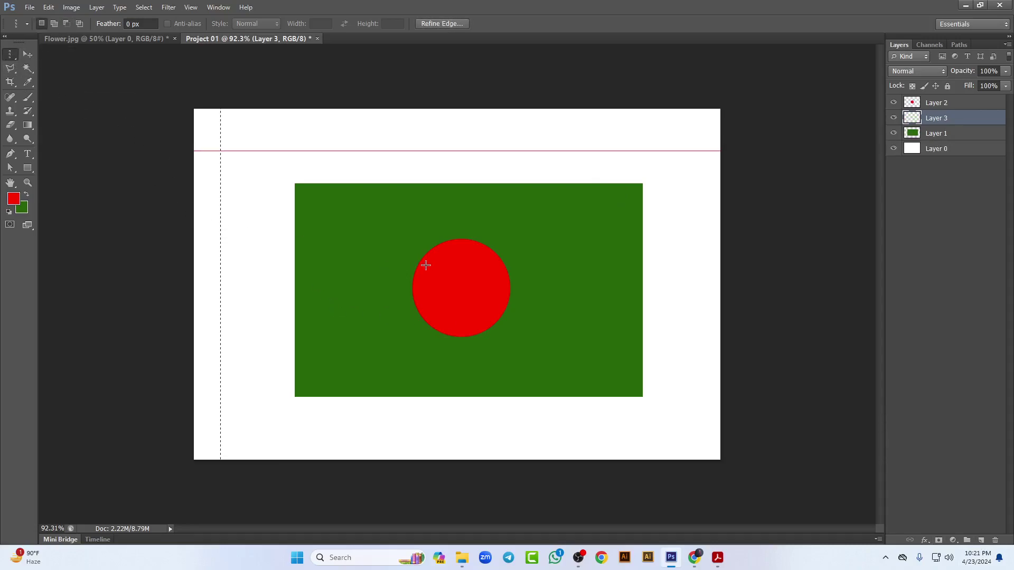
key(alt+BackSpace)
key(ctrl+d)
key(ctrl+alt+z)
key(ctrl+alt+z)
key(alt+z)
key(alt+z)
key(ctrl+alt+z)
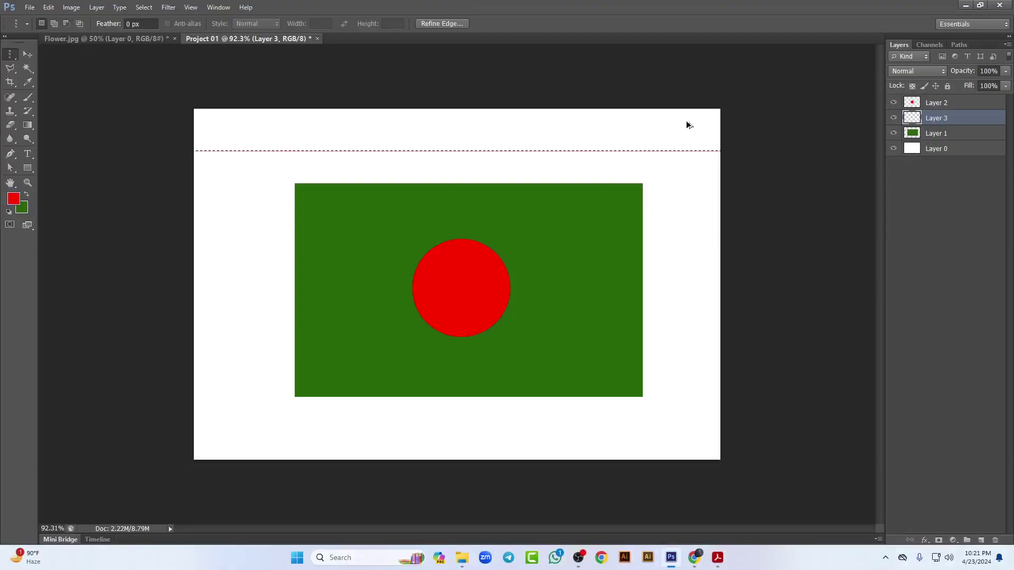
key(alt+z)
click(993, 21)
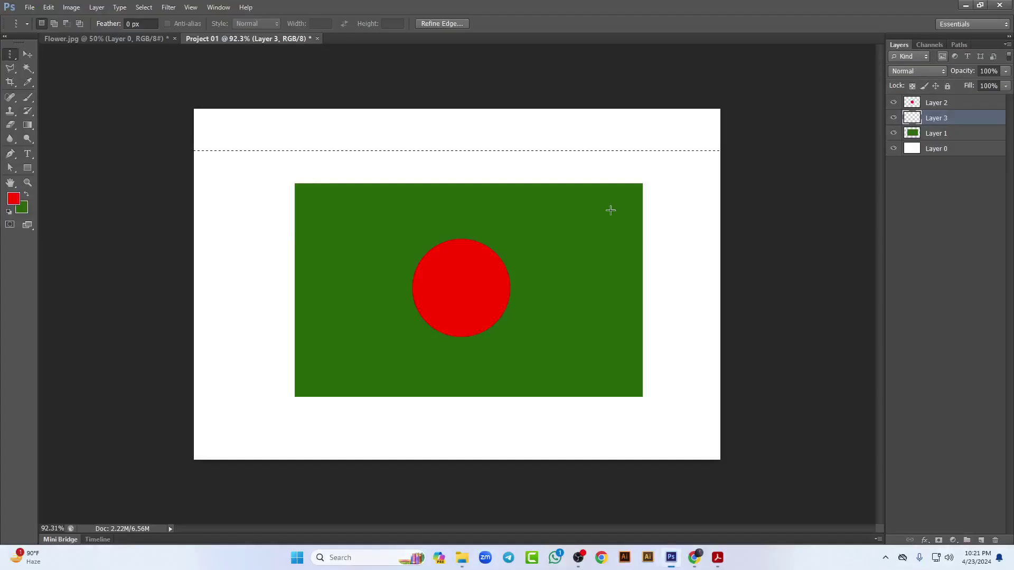
key(ctrl+alt+z)
key(ctrl+alt+z)
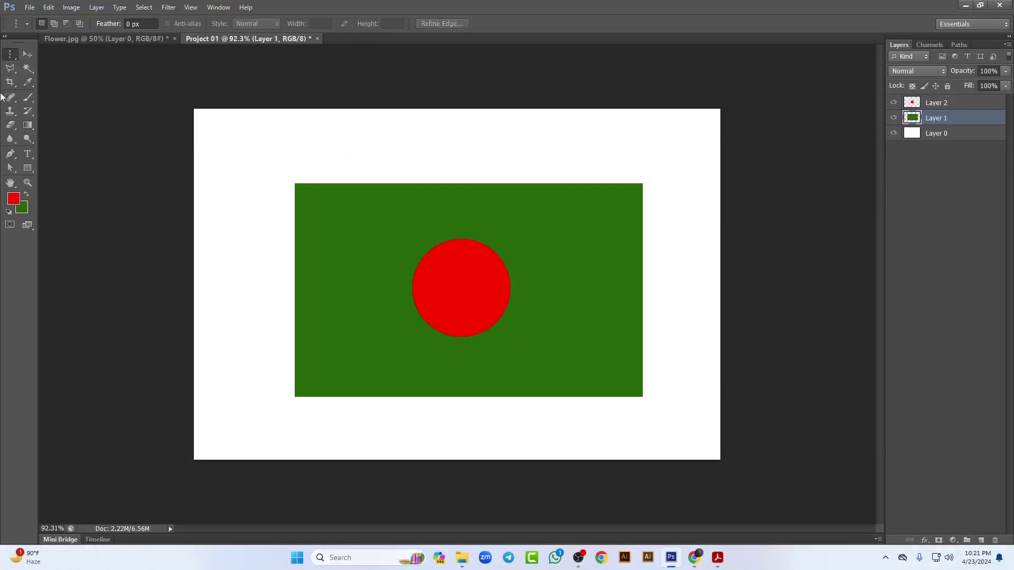
click(10, 55)
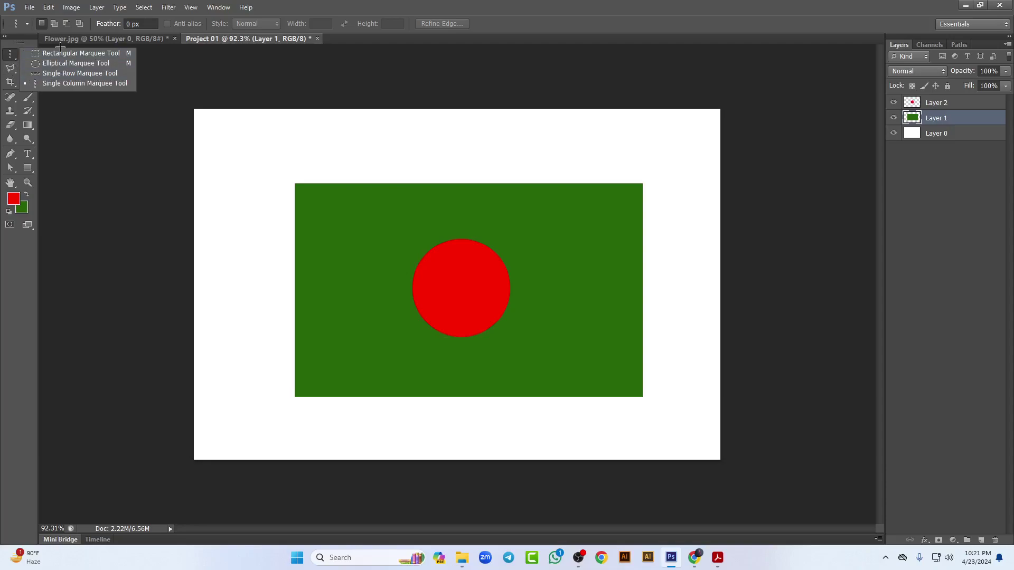
click(72, 52)
click(9, 55)
click(53, 52)
click(27, 54)
click(718, 560)
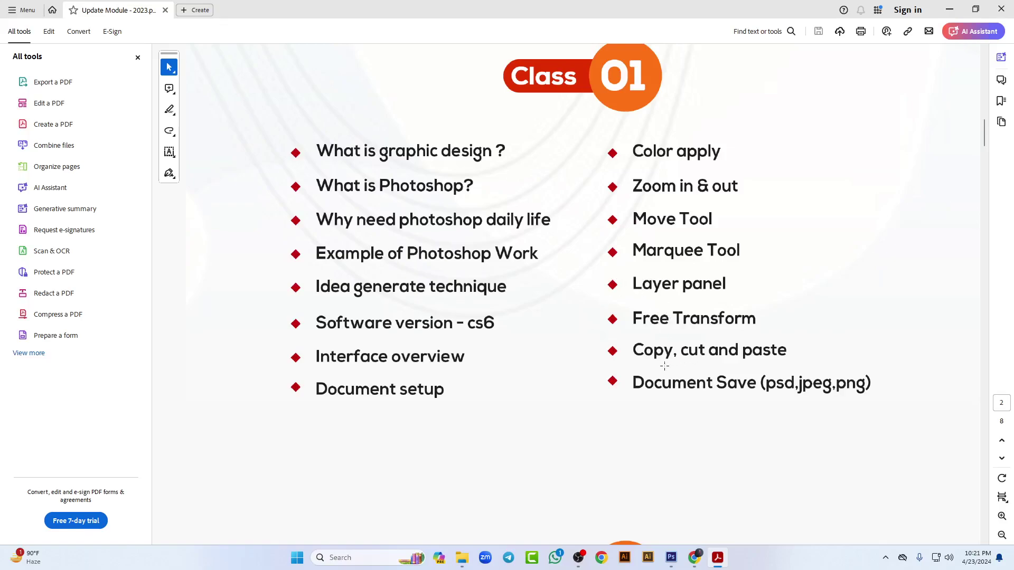
click(948, 8)
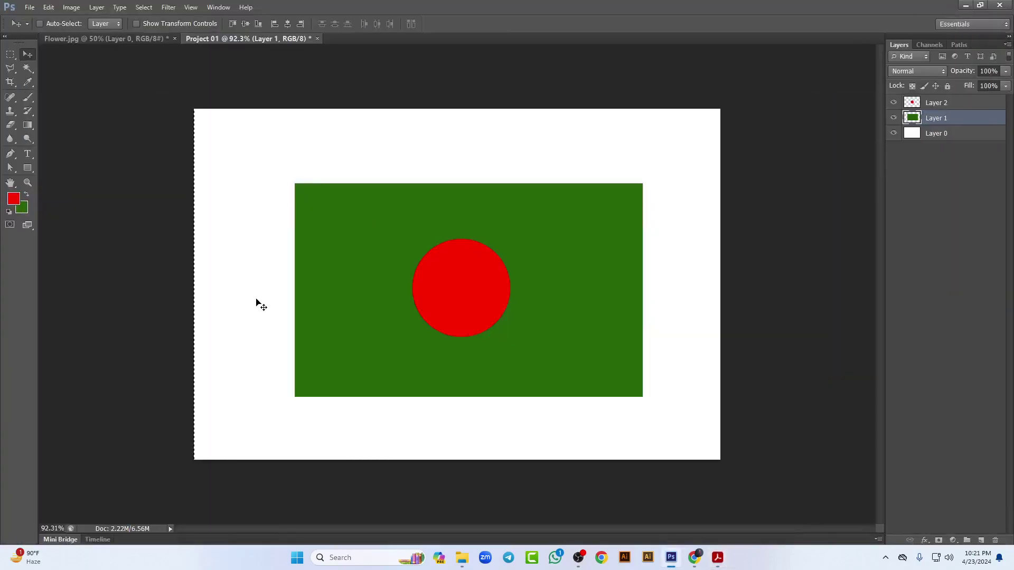
Step: In Flower.jpg, copy a patch around the yellow rose to a new layer, move it, then undo
key(ctrl+d)
click(110, 40)
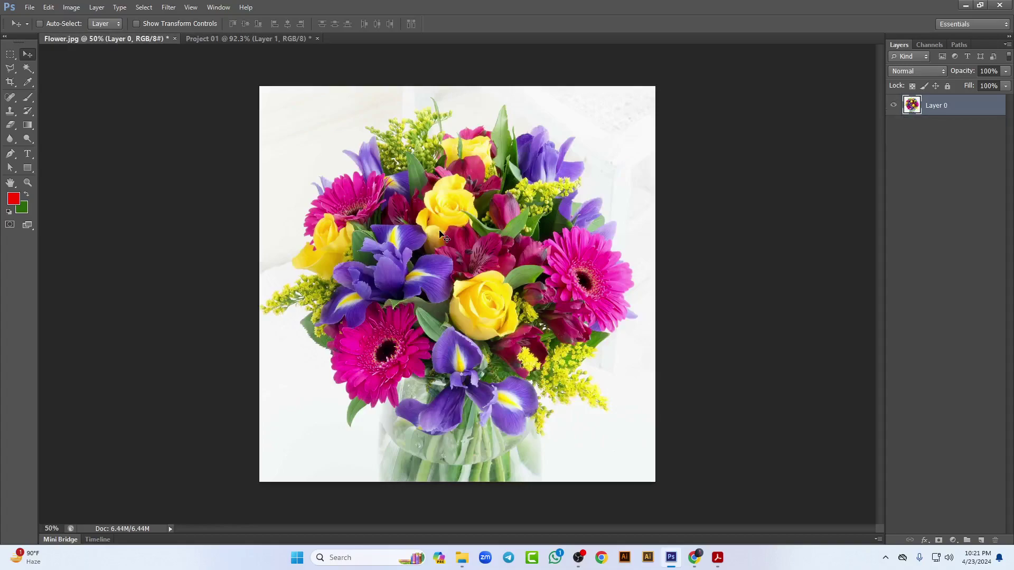
key(m)
drag(416, 162, 496, 251)
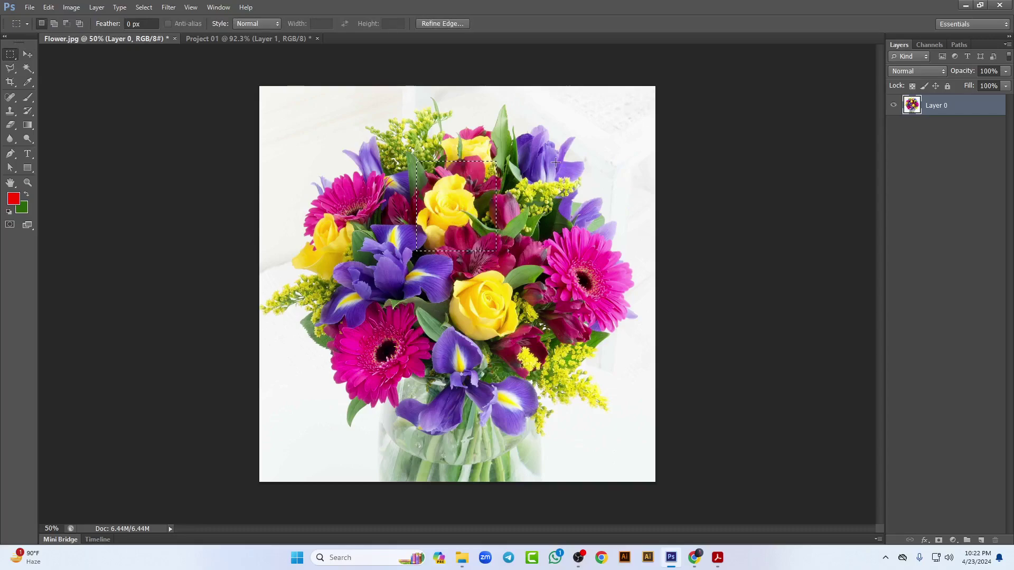
key(ctrl+j)
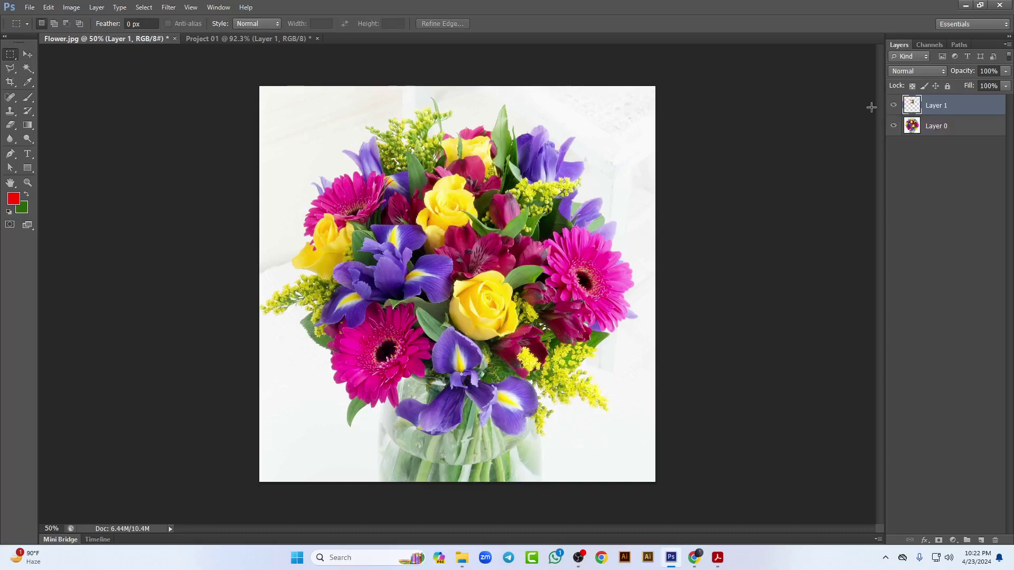
click(27, 55)
drag(394, 233, 320, 175)
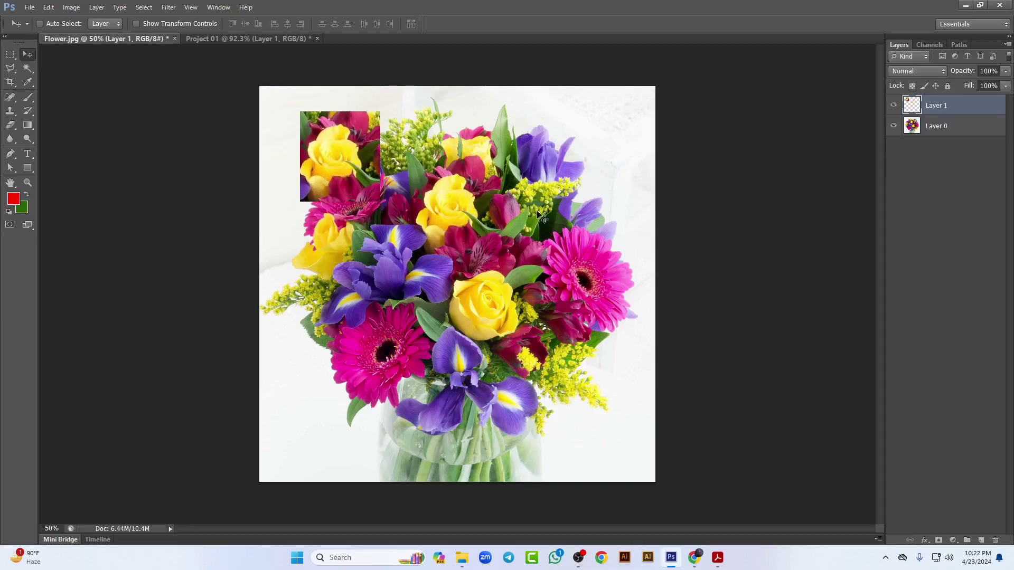
key(ctrl+alt+z)
key(ctrl+alt+z)
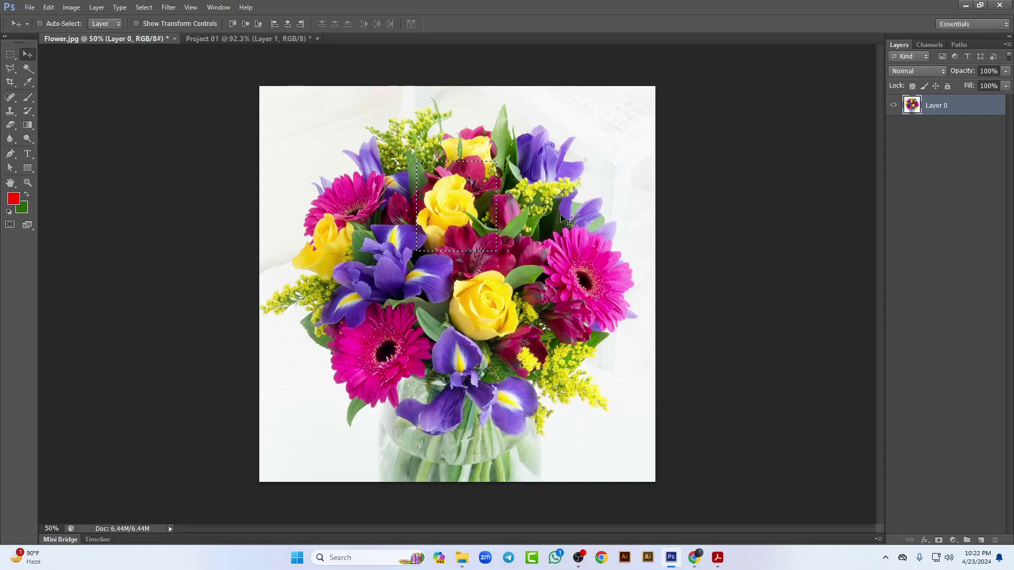
Step: Cut and paste the rose patch as a new layer, then undo and deselect
key(ctrl+x)
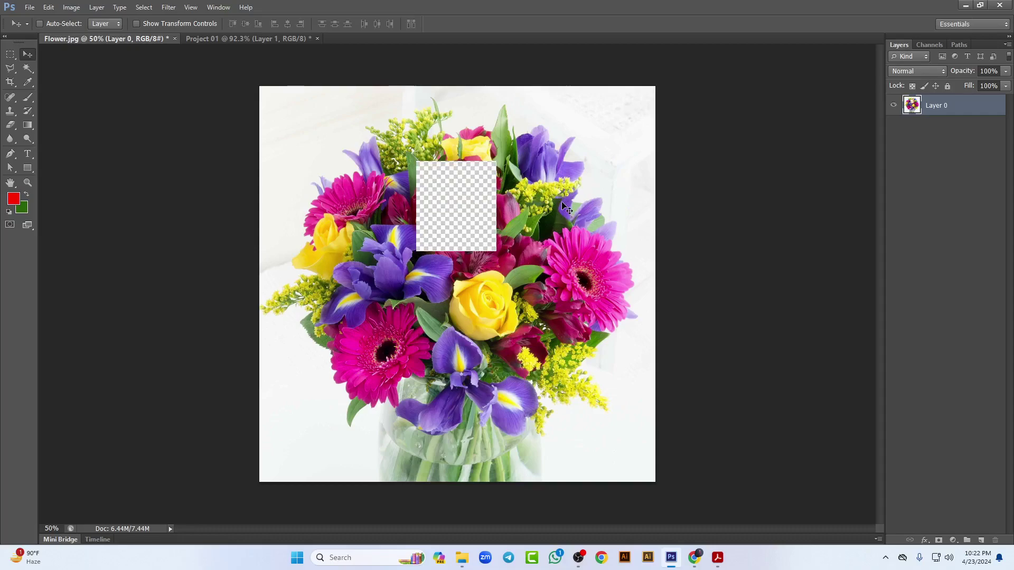
key(ctrl+v)
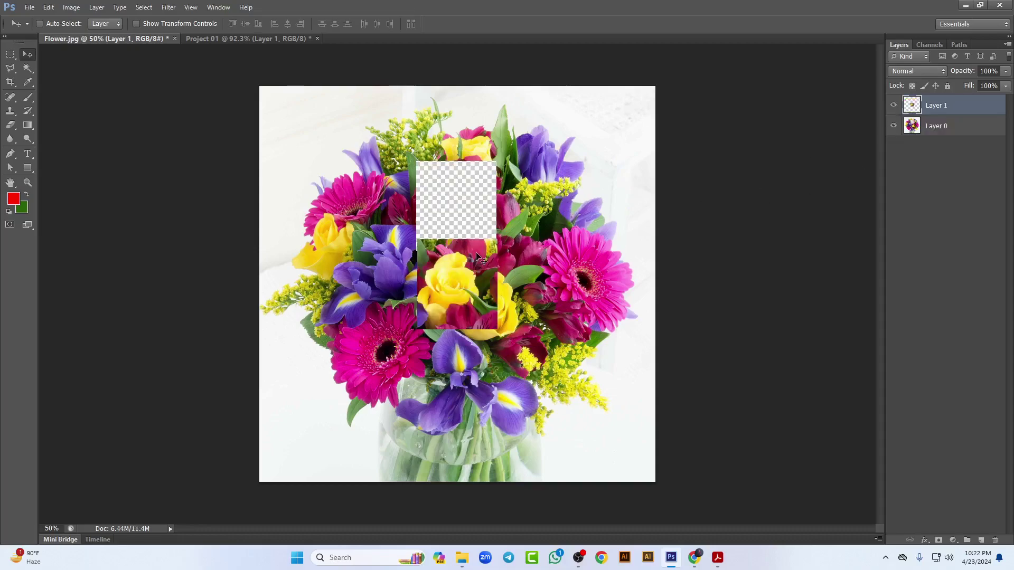
key(ctrl+alt+z)
key(ctrl+alt+z)
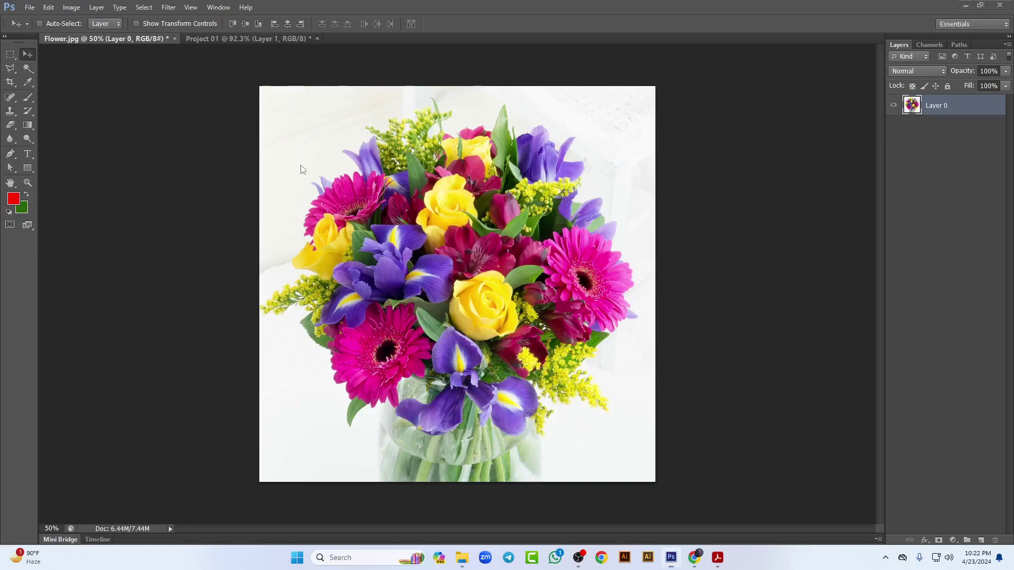
key(alt+z)
click(992, 21)
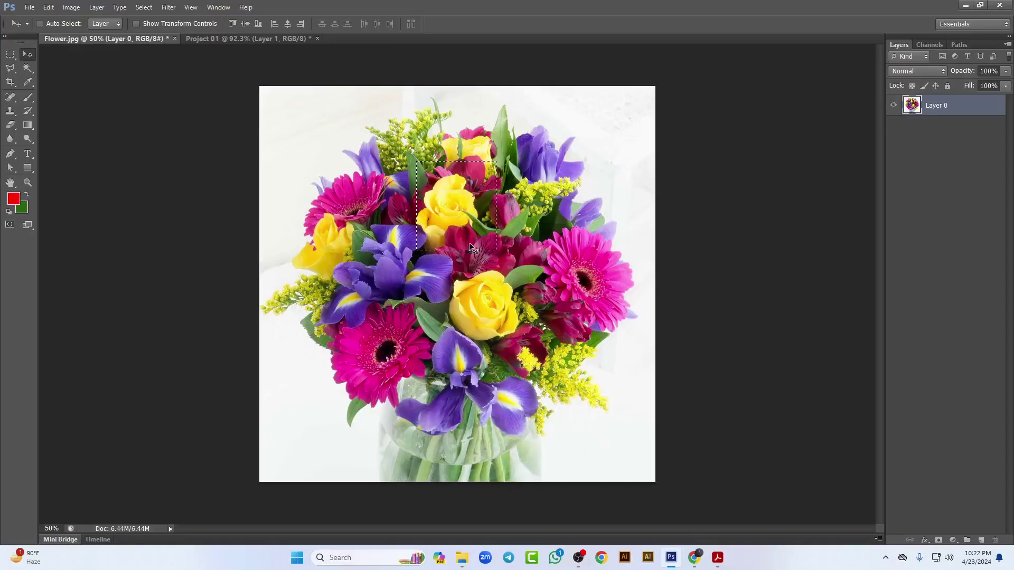
key(ctrl+d)
Step: Close Flower.jpg without saving changes, then close the course module PDF
click(175, 39)
click(506, 210)
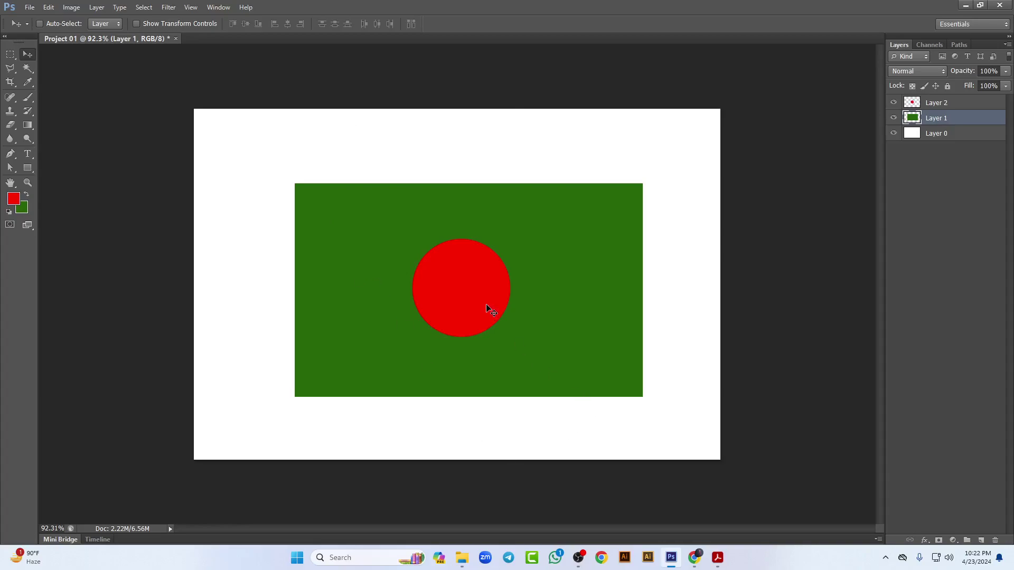
click(718, 557)
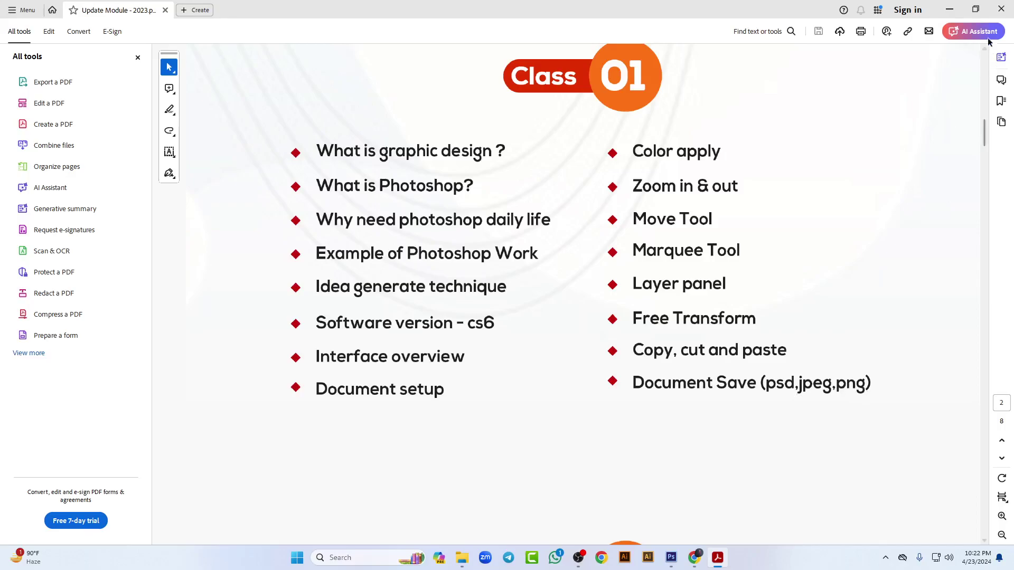
click(1000, 9)
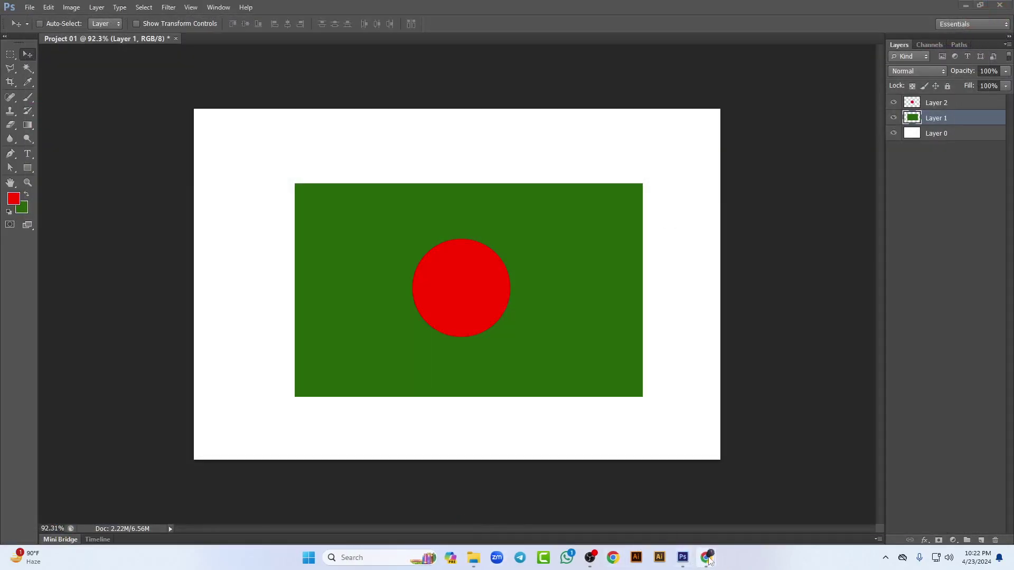
mouse_move(706, 557)
click(649, 500)
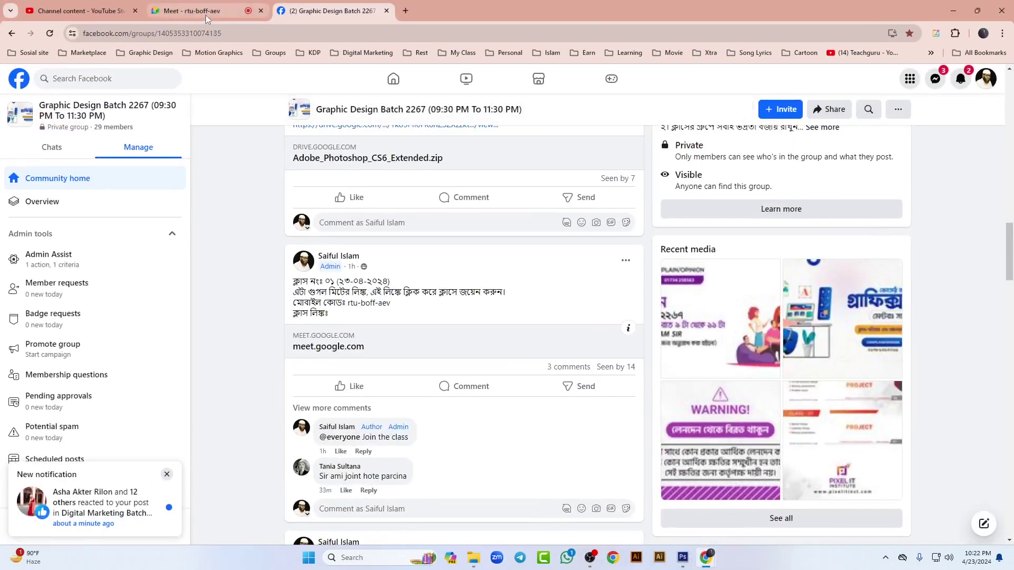
click(205, 15)
click(953, 11)
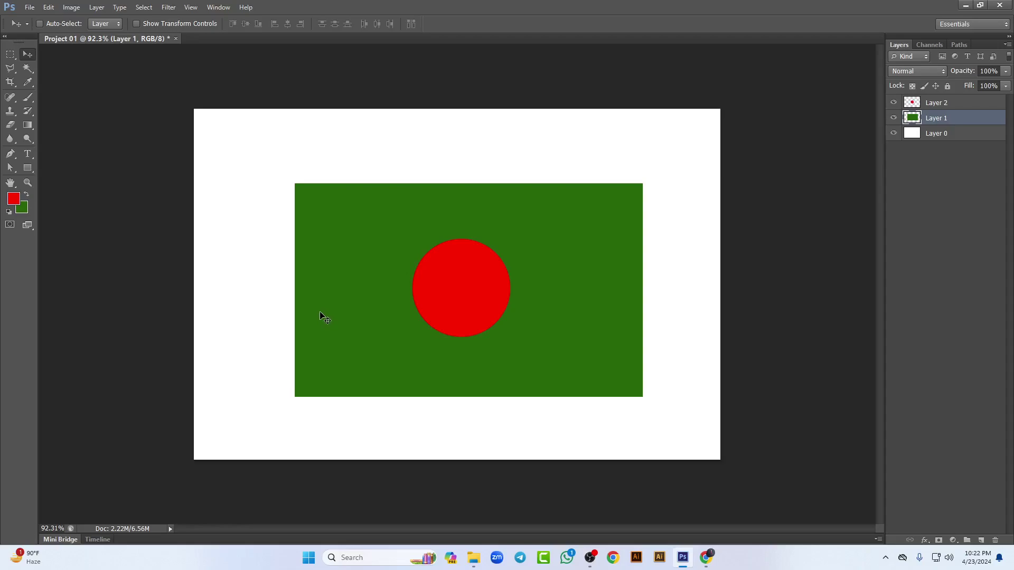
Step: Save the flag to the Desktop as Flag.psd in Photoshop (*.PSD) format
click(29, 7)
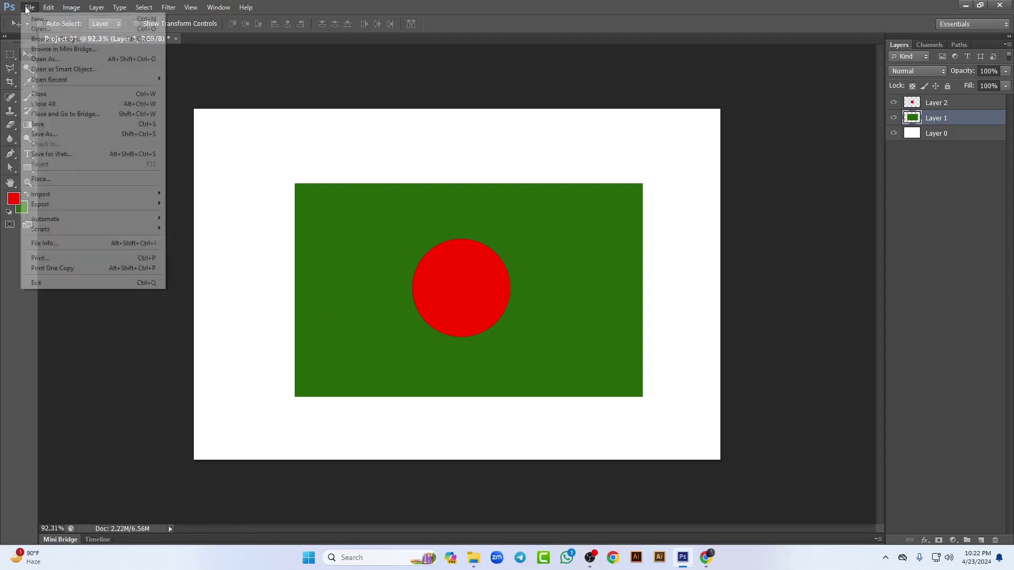
click(52, 125)
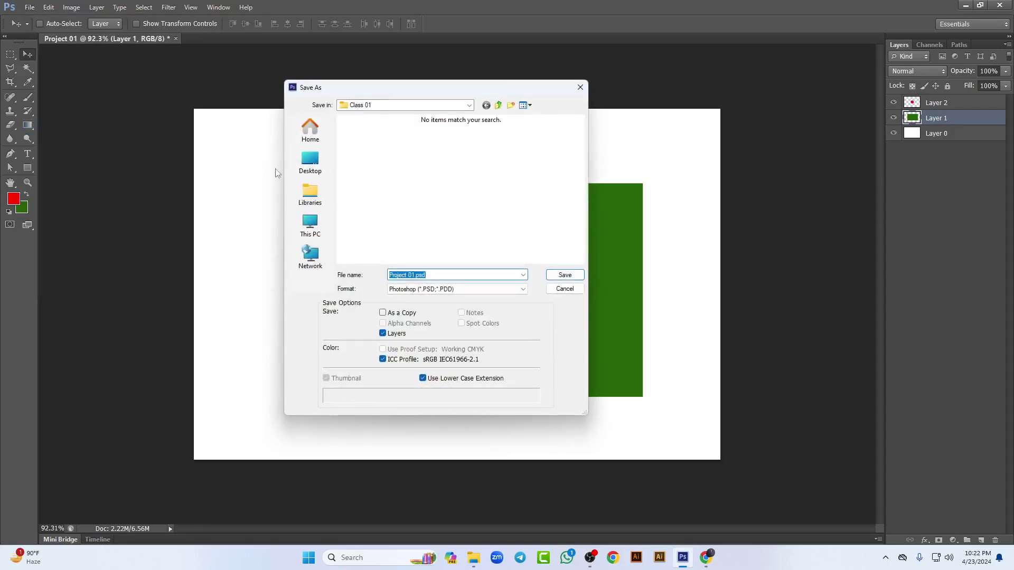
click(310, 161)
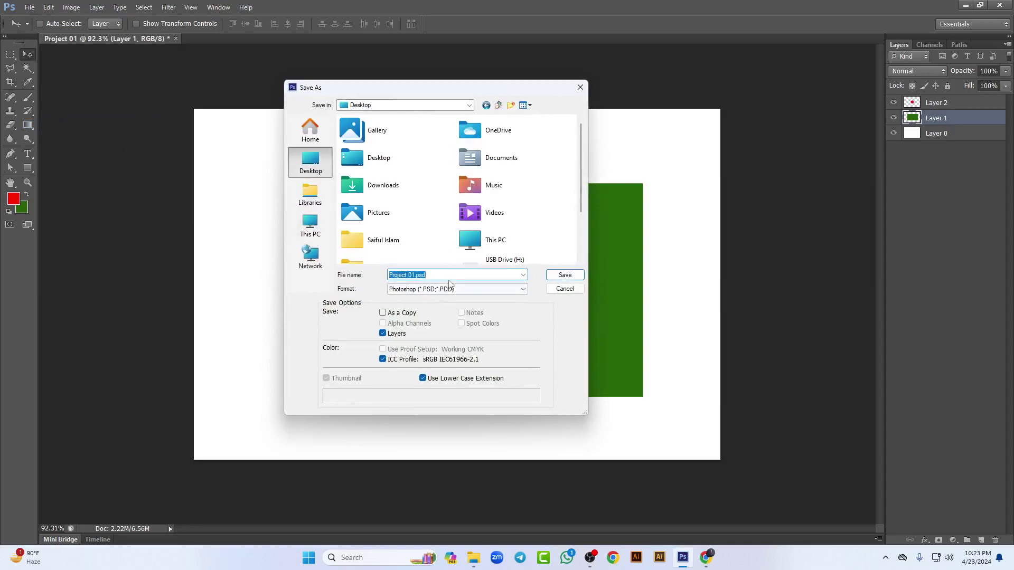
drag(460, 274, 335, 278)
text(Flag)
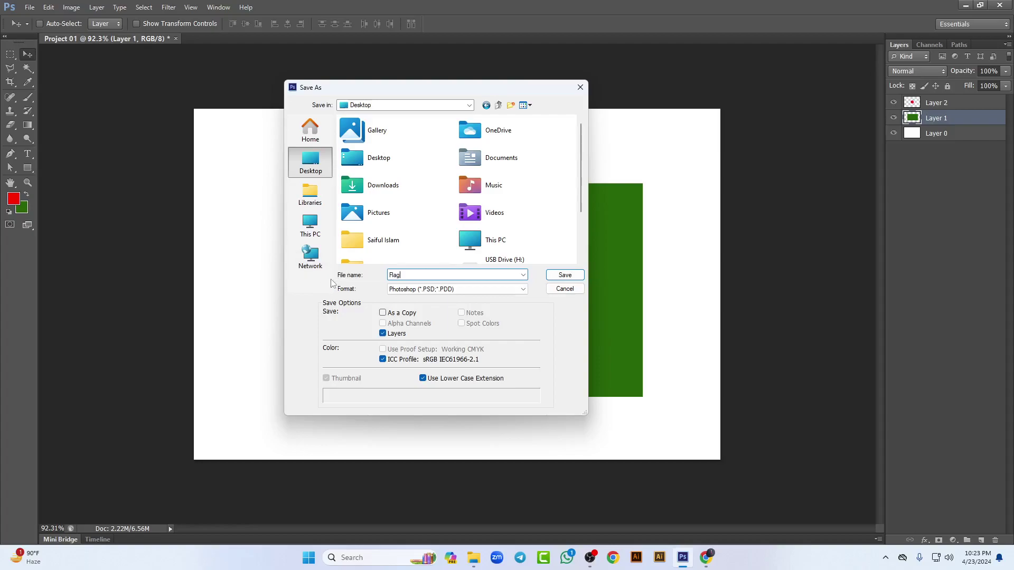
click(452, 289)
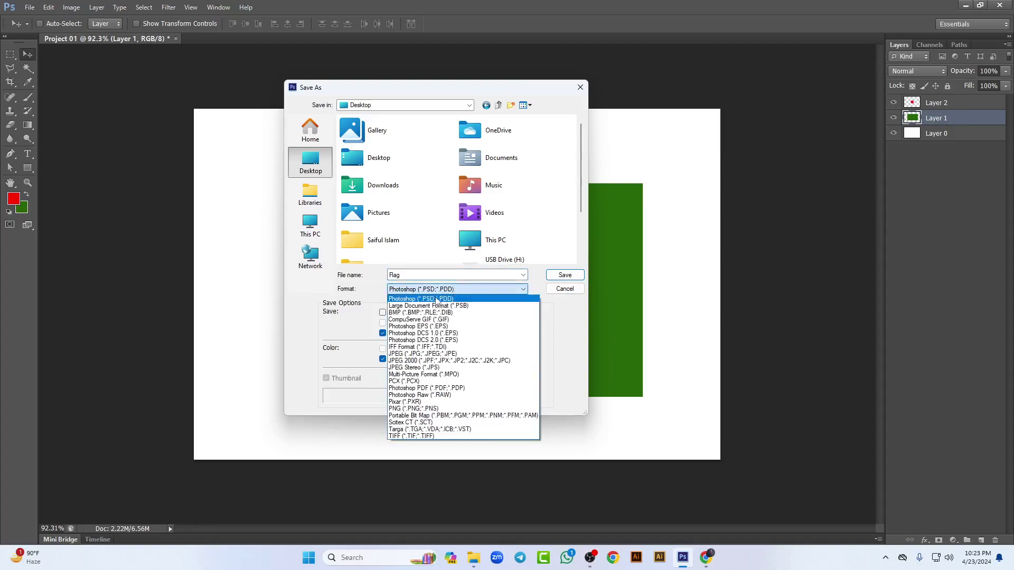
click(430, 299)
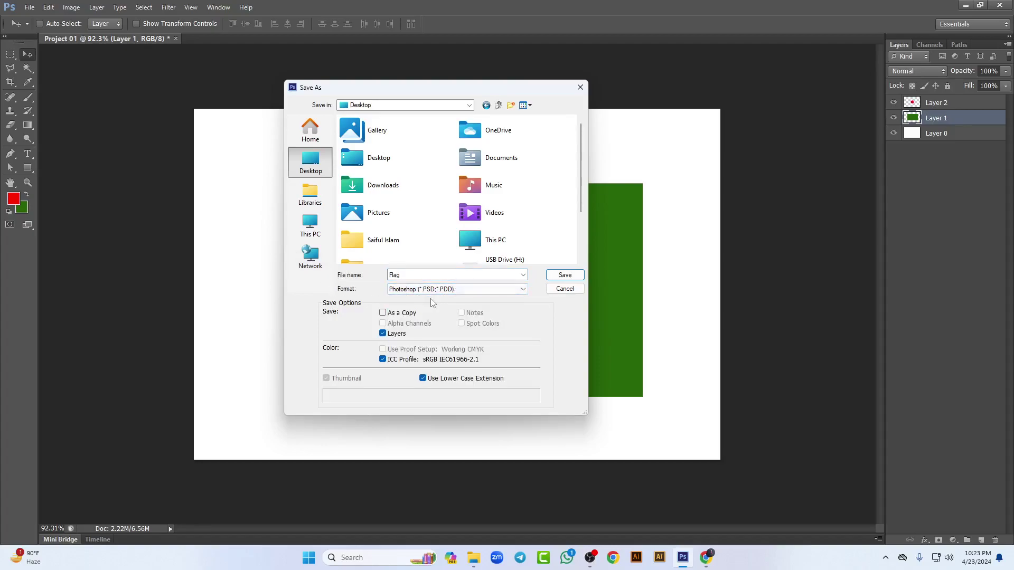
click(564, 275)
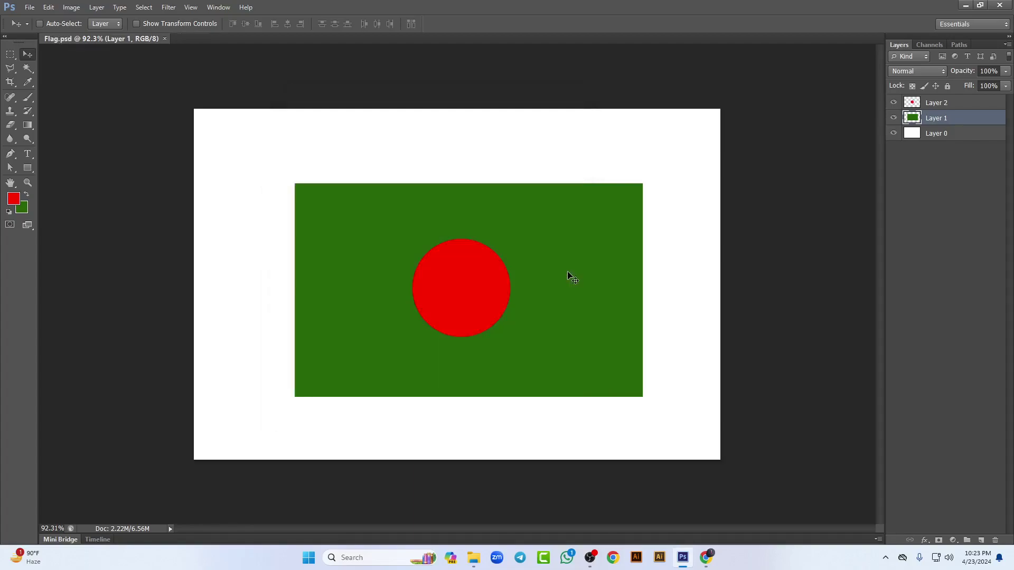
Step: Close Photoshop and the class folder window, then reopen Flag.psd from the desktop
click(998, 8)
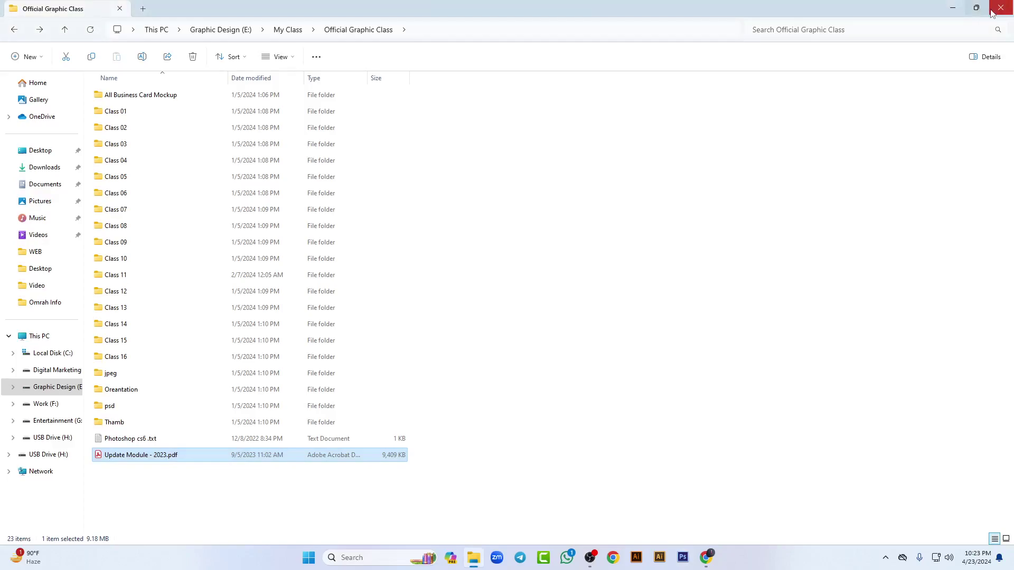
click(999, 8)
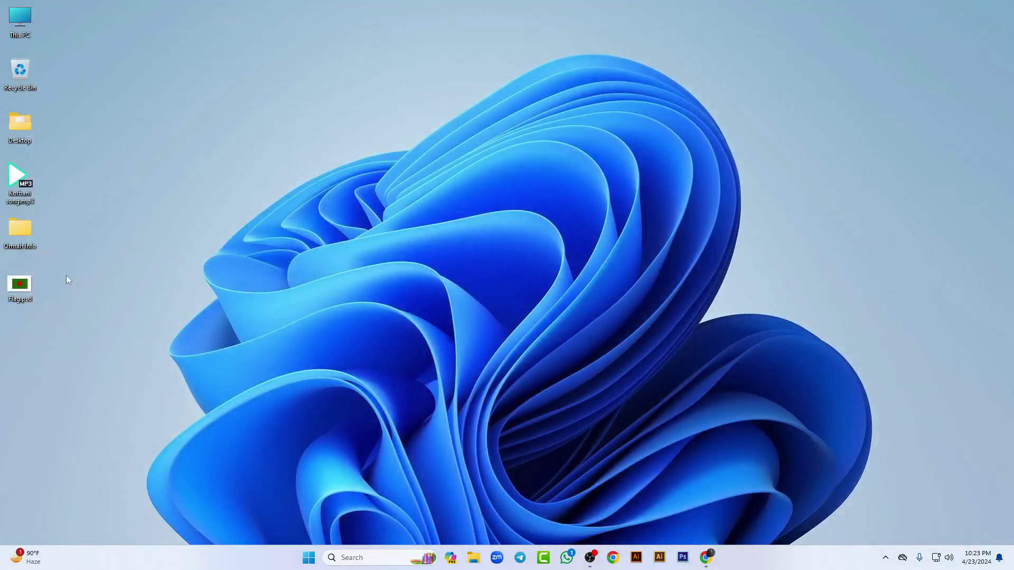
double_click(20, 286)
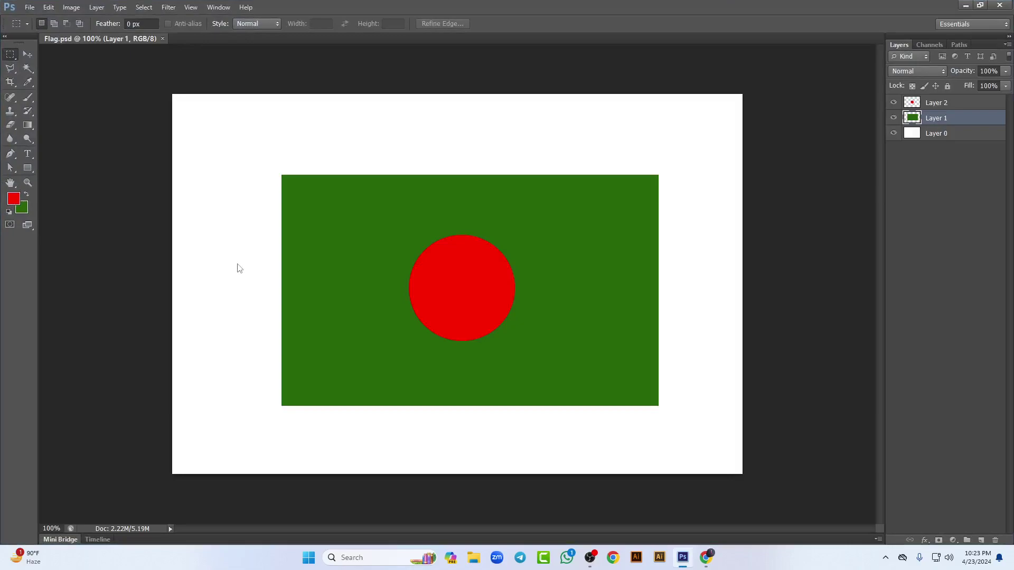
Step: Select Layer 2 with the Move tool and start saving to the Desktop as 'flag 01'
click(957, 106)
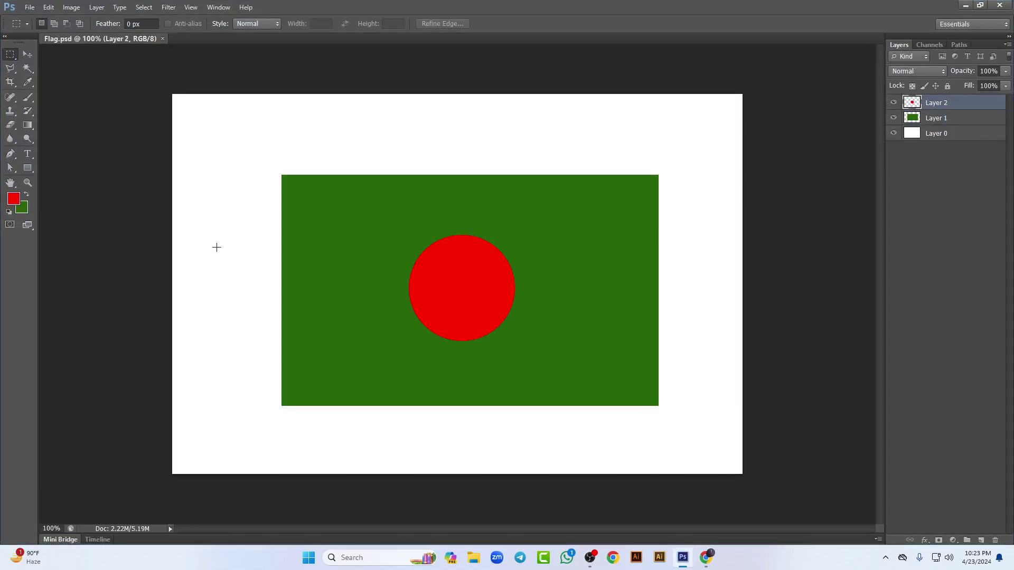
click(30, 55)
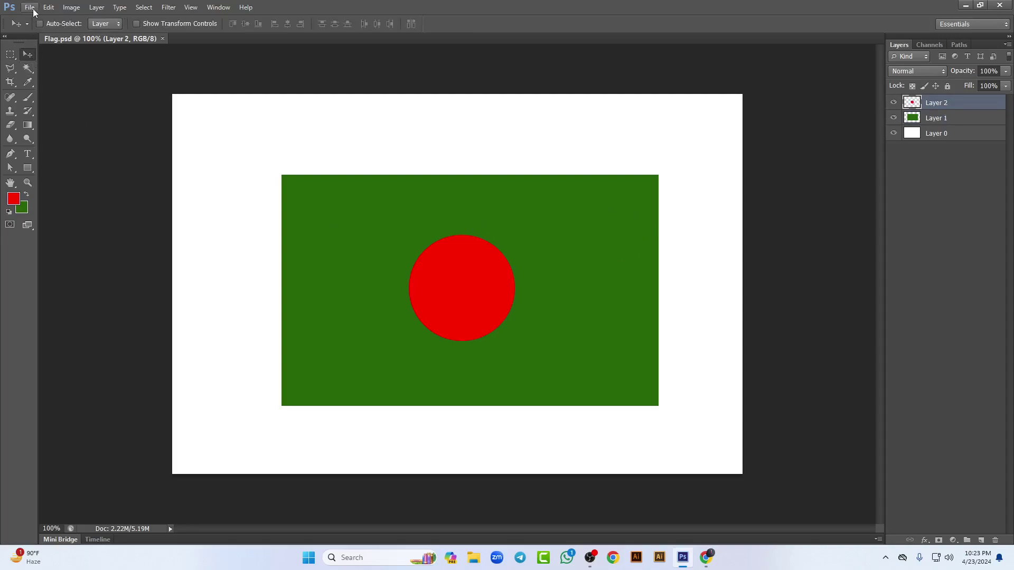
click(32, 8)
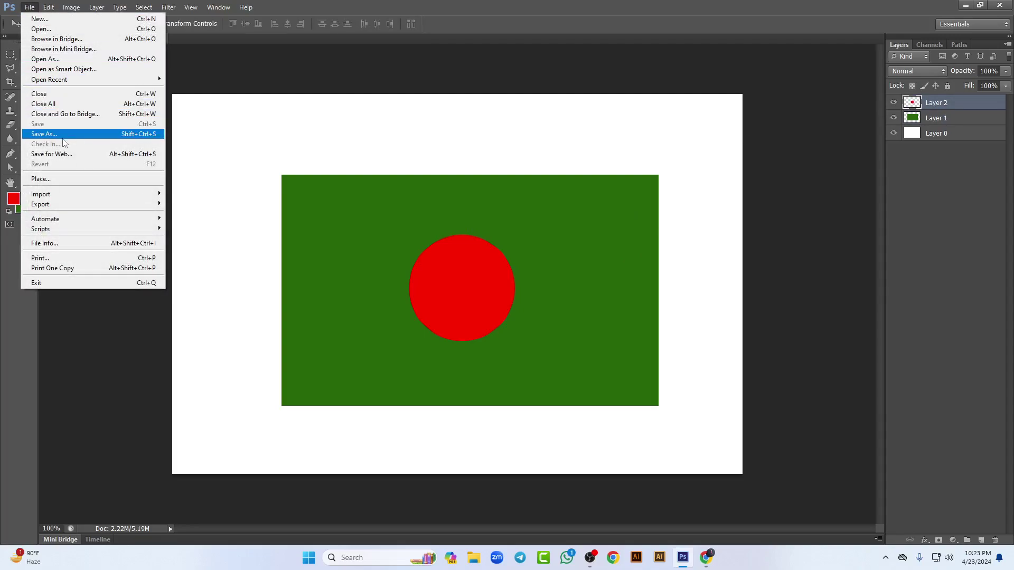
click(44, 134)
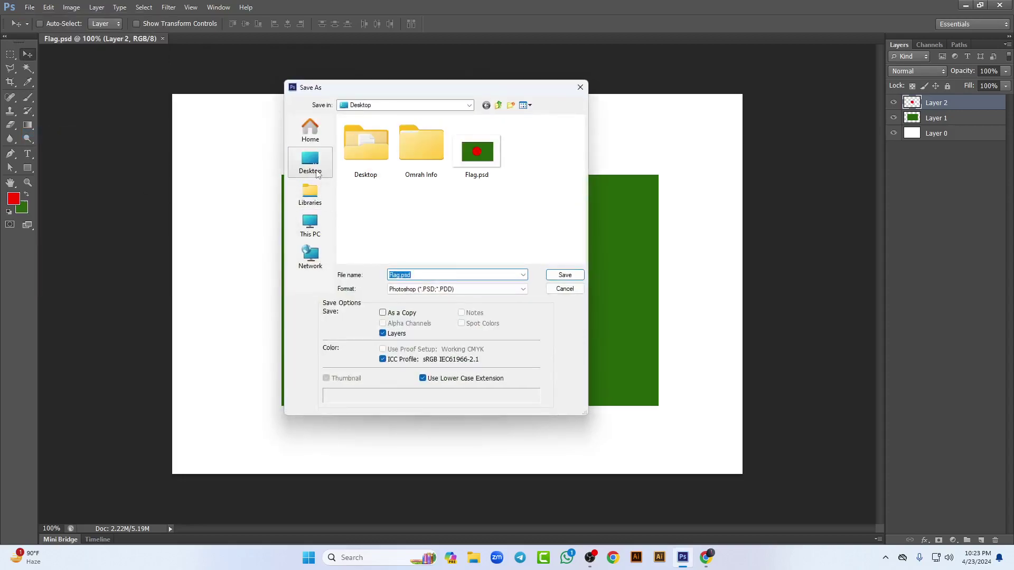
click(316, 172)
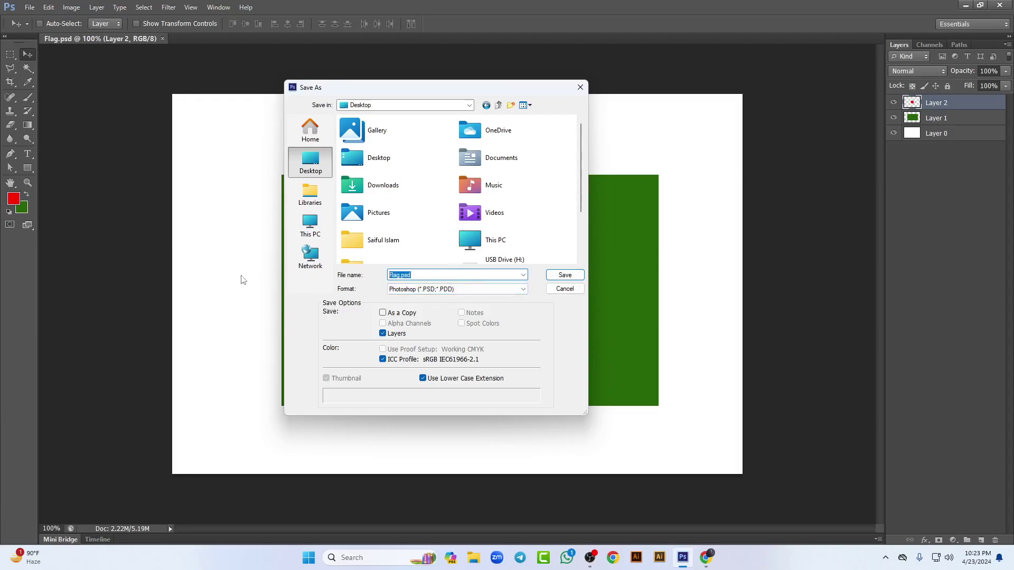
text(flag 01)
Step: Save flag 01 as a JPEG at Maximum quality 12, then minimize Photoshop
click(521, 289)
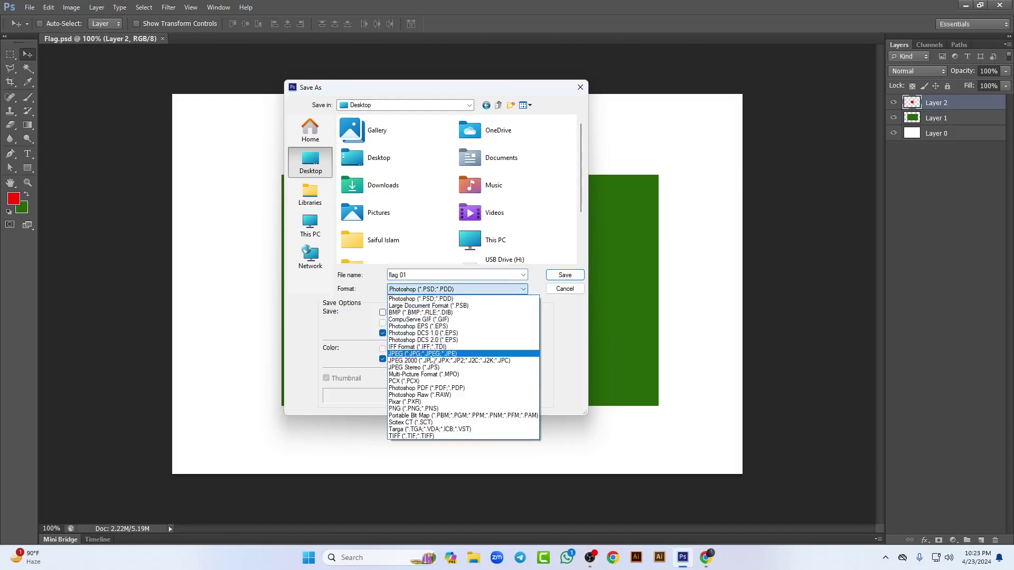
click(431, 354)
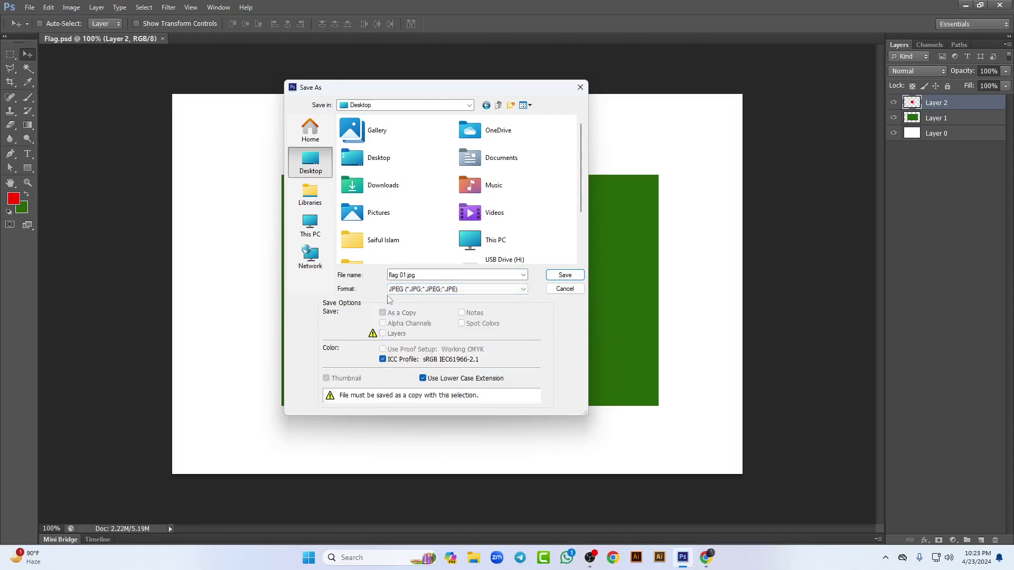
click(562, 275)
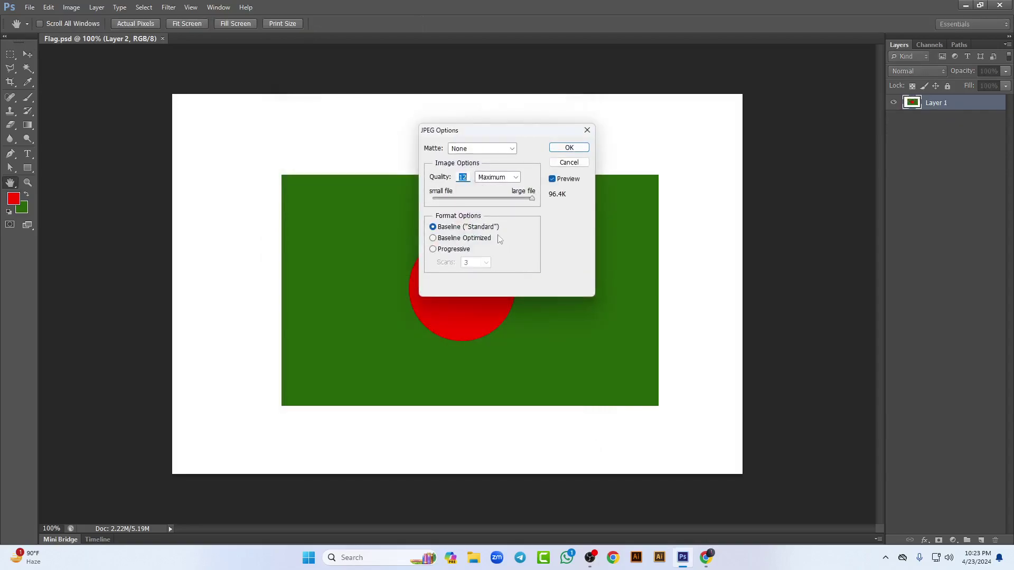
mouse_move(532, 199)
mouse_down()
mouse_move(492, 199)
mouse_move(531, 199)
mouse_up()
click(569, 148)
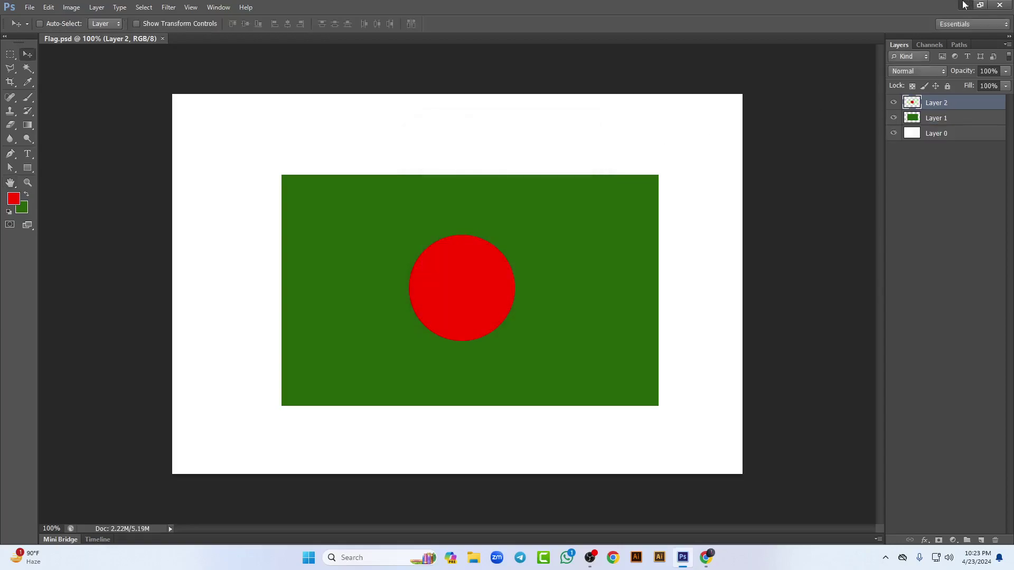
click(965, 5)
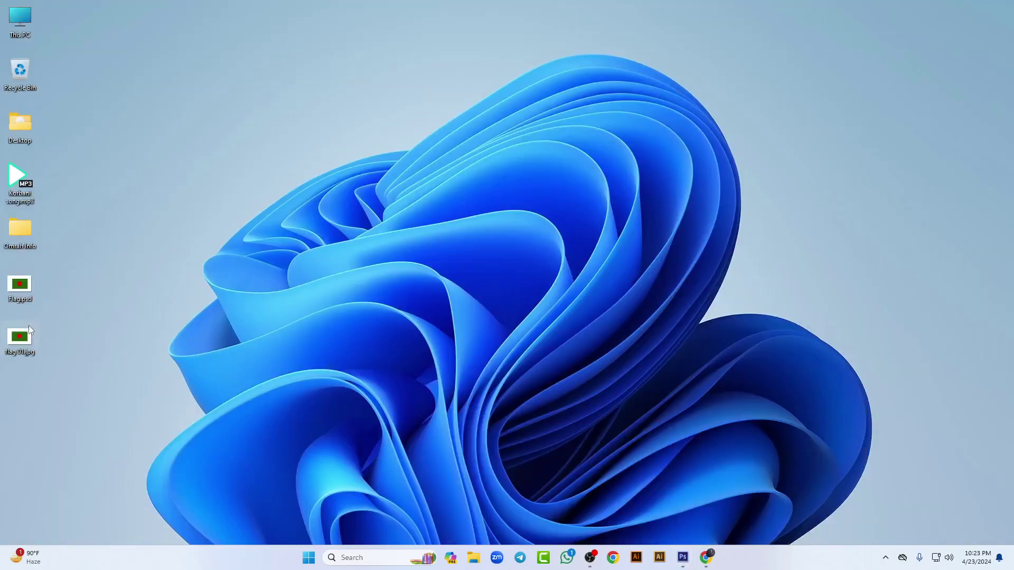
double_click(29, 325)
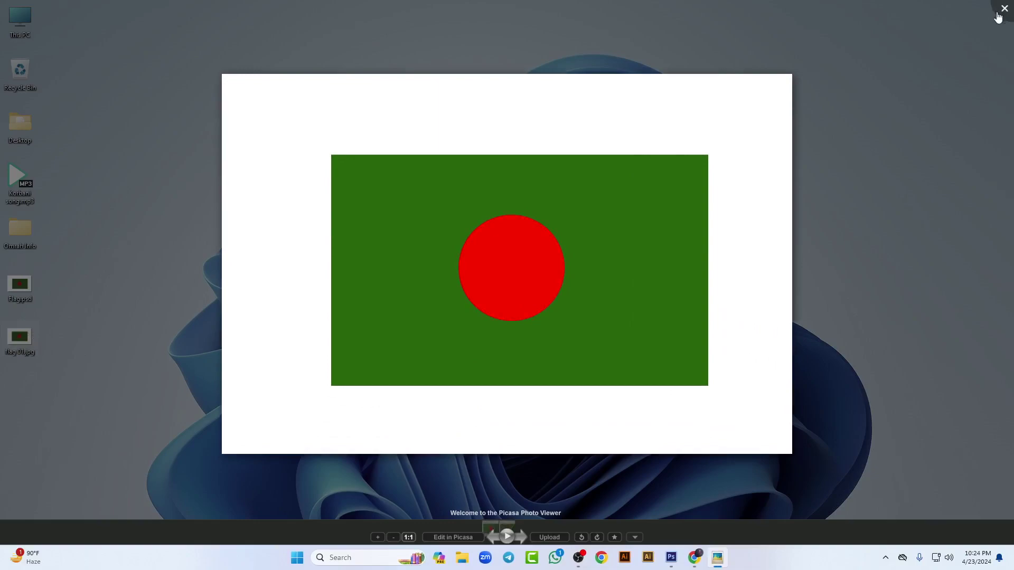
click(1003, 9)
double_click(14, 344)
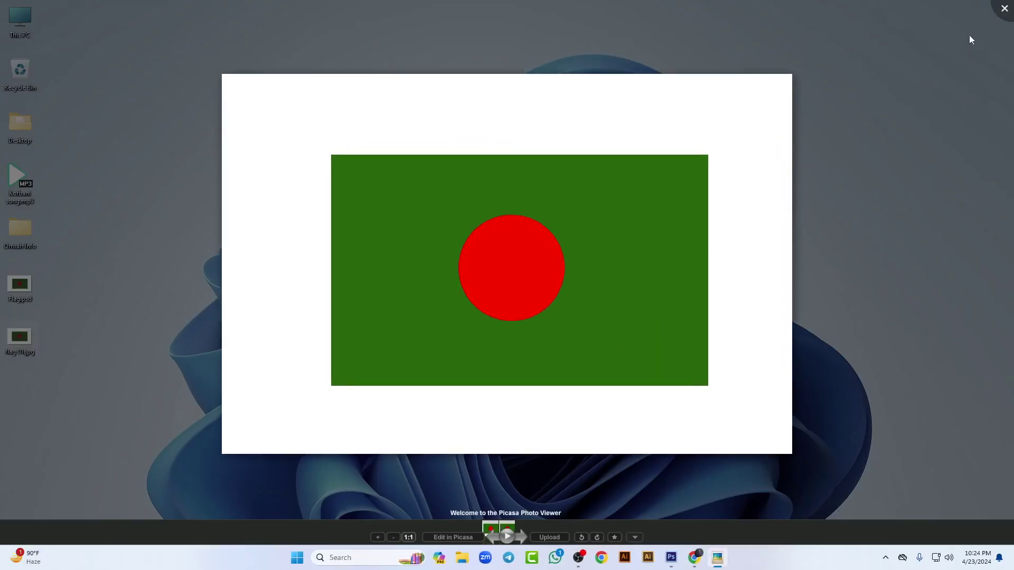
click(1003, 9)
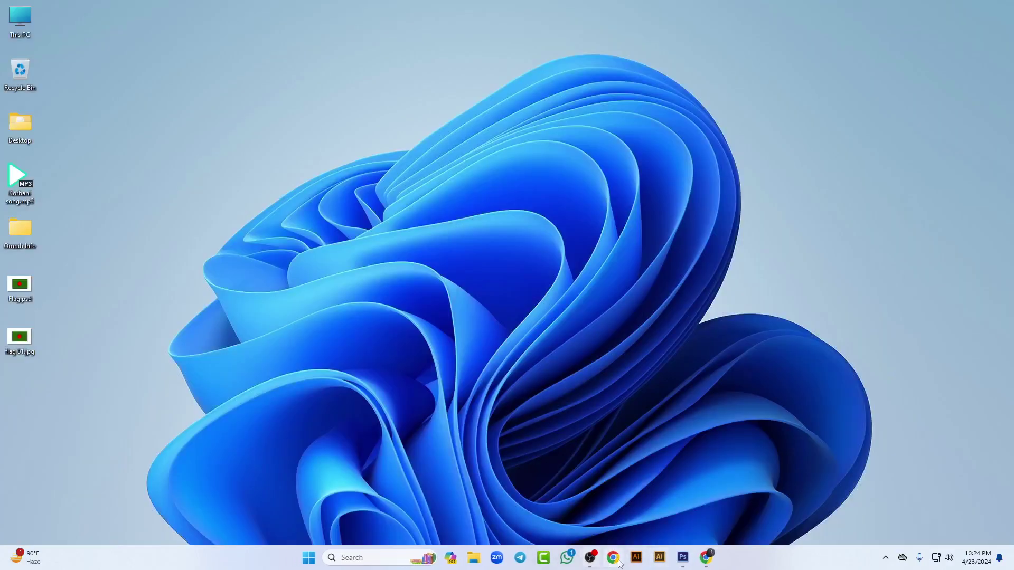
click(682, 558)
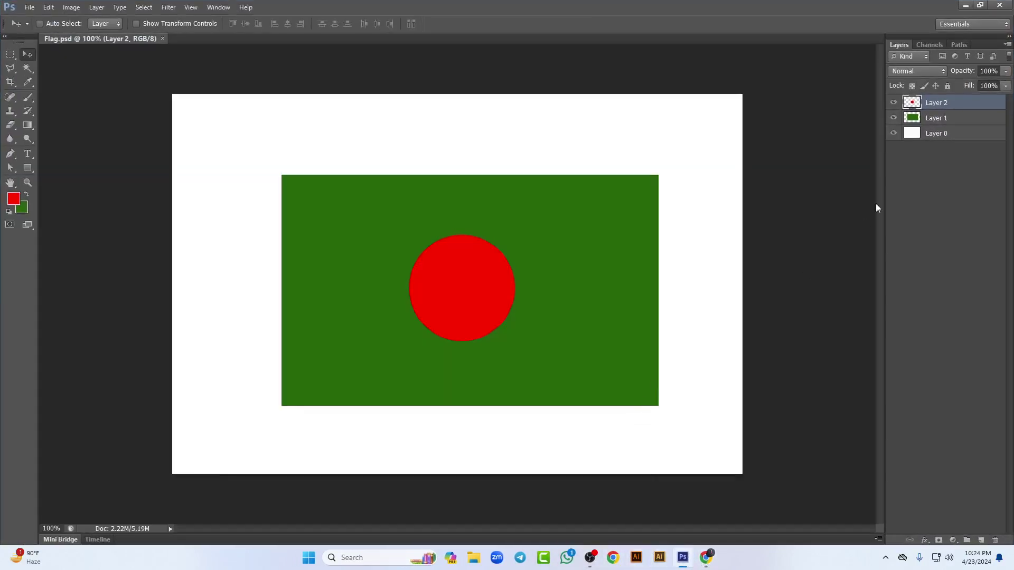
Step: Check the red circle and green rectangle layers, then hide the white Layer 0 background
click(894, 104)
click(894, 104)
click(894, 118)
click(894, 118)
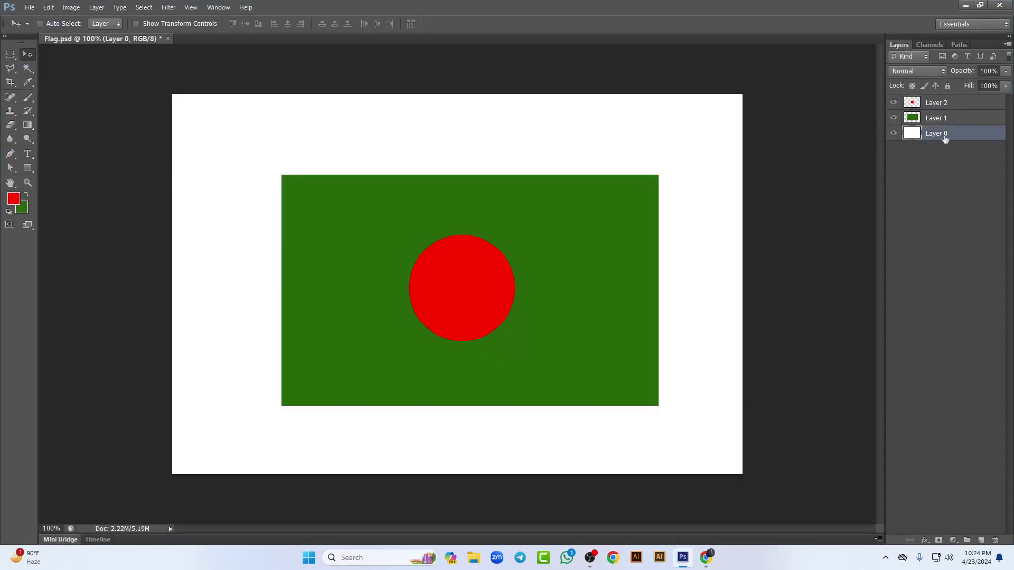
click(895, 135)
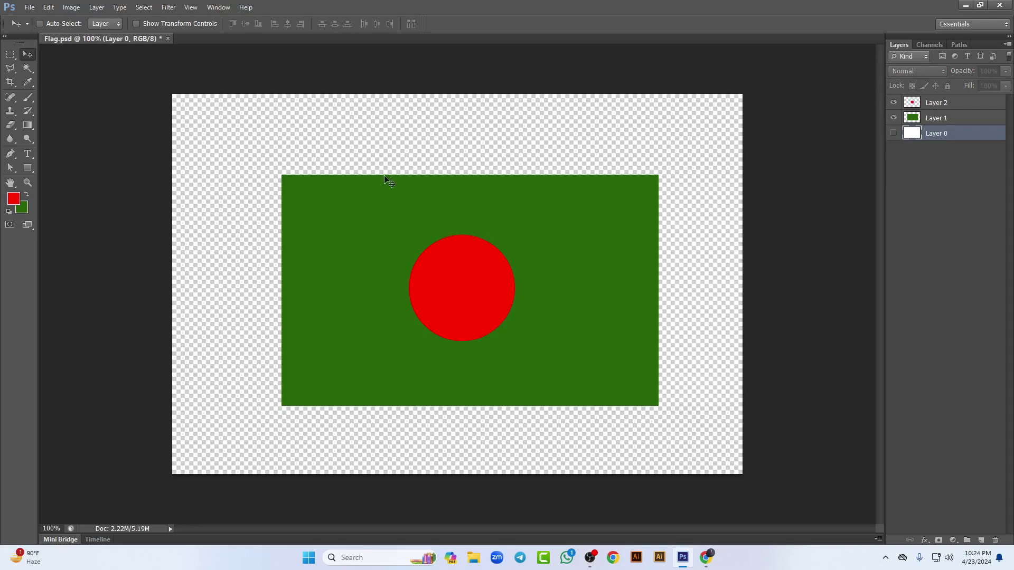
Step: Save the flag to the Desktop as Flag.png with default PNG options, then minimize Photoshop
click(29, 7)
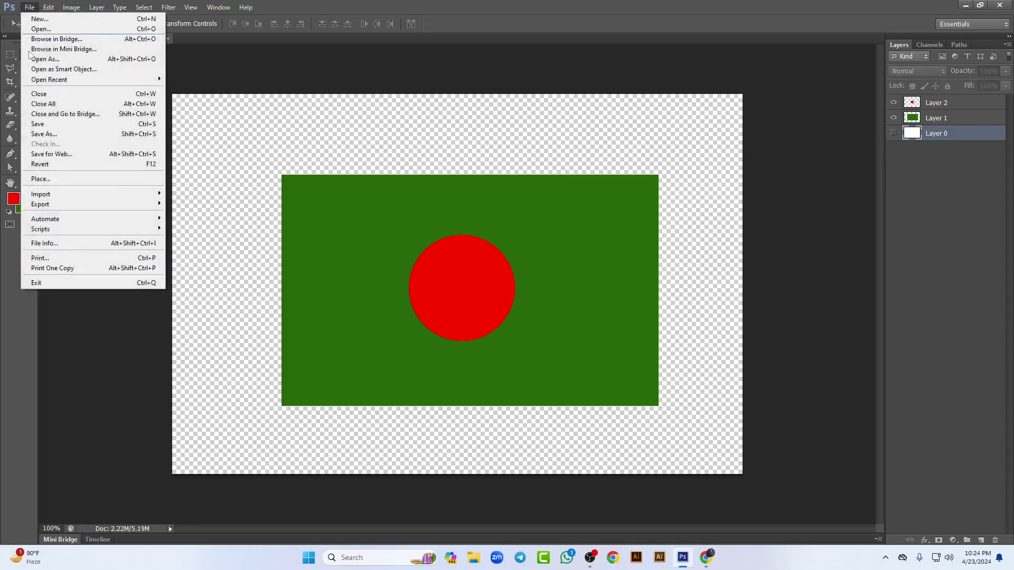
click(55, 135)
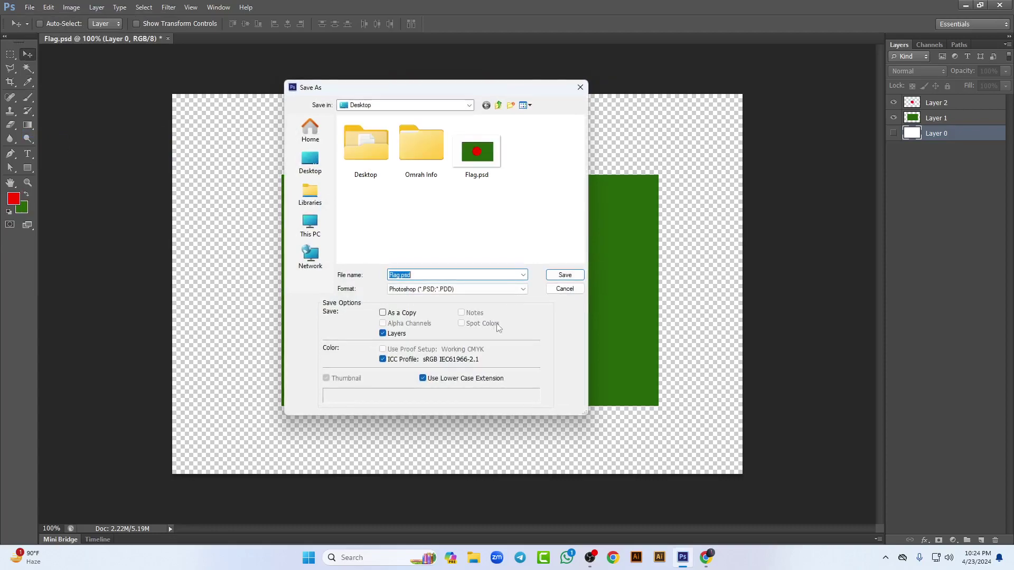
click(517, 290)
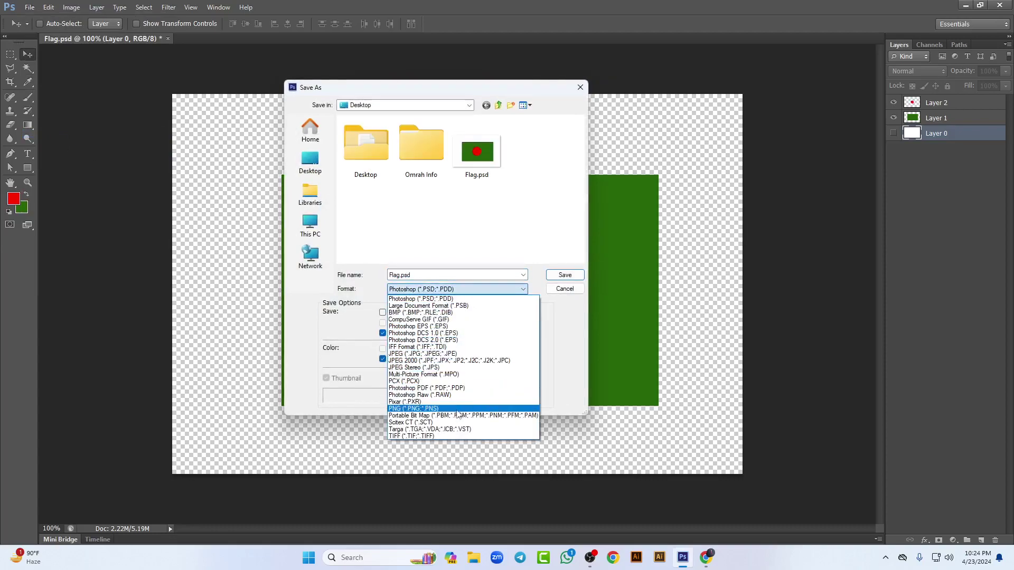
click(433, 409)
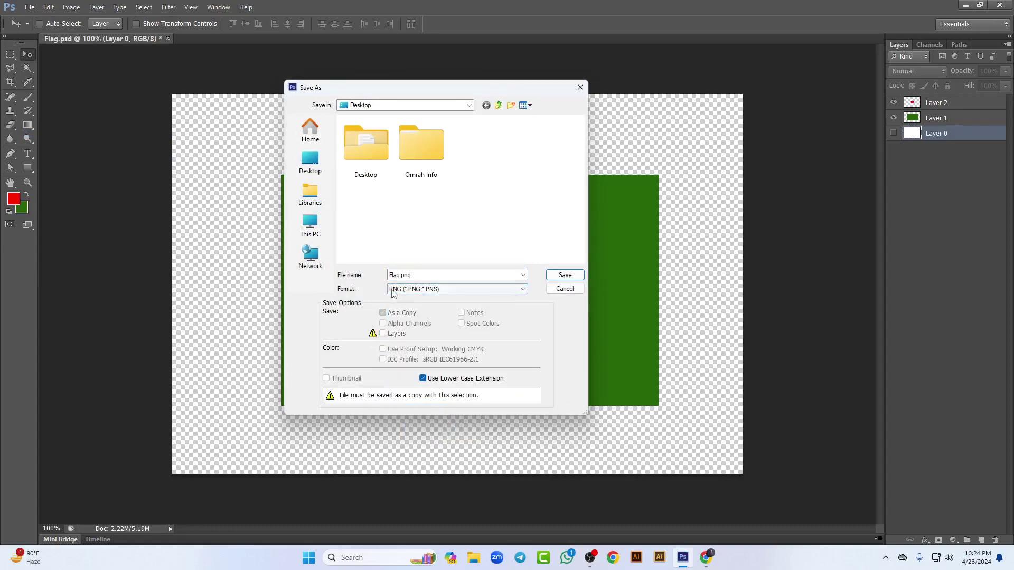
click(310, 161)
click(557, 276)
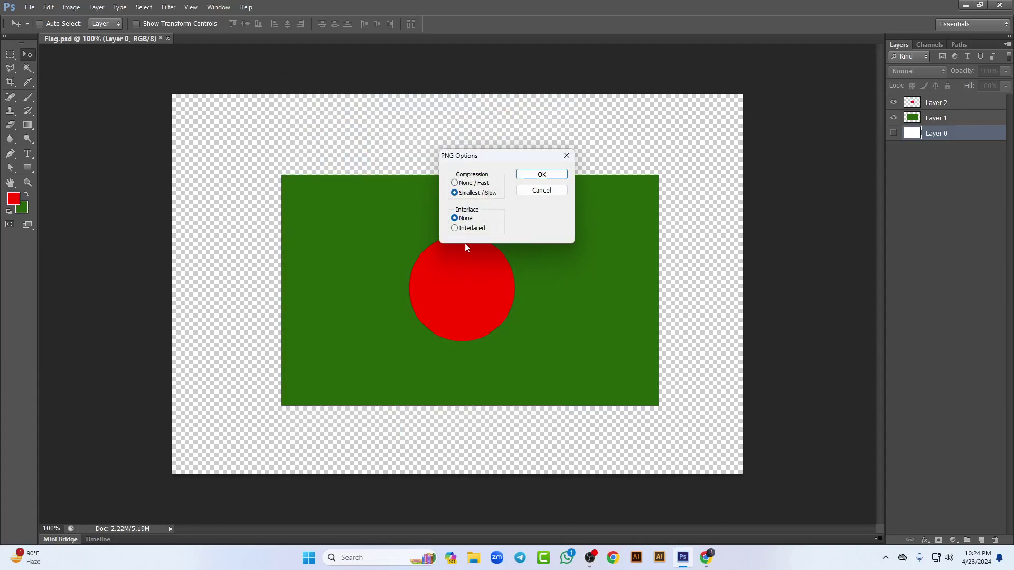
click(556, 178)
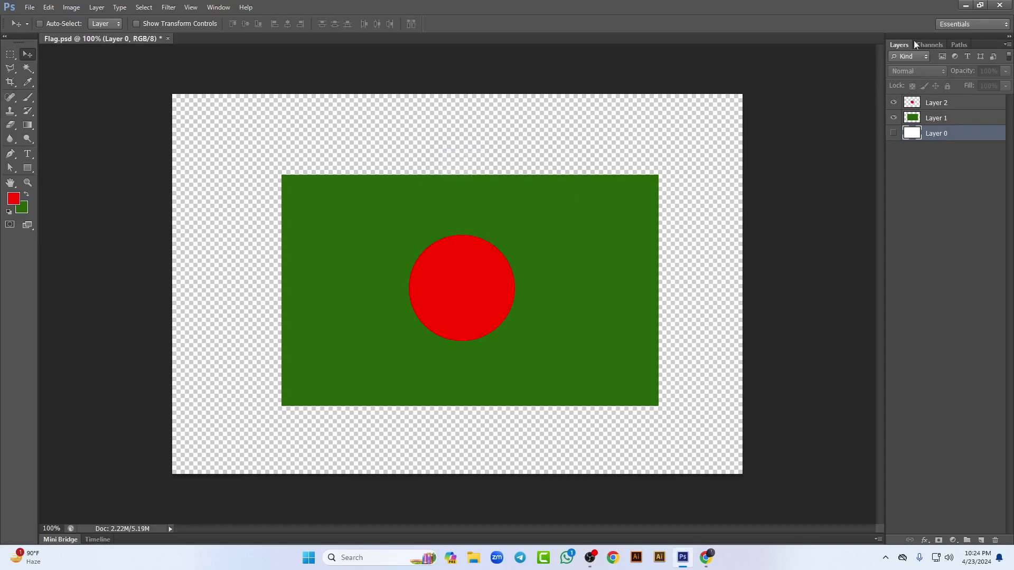
click(967, 6)
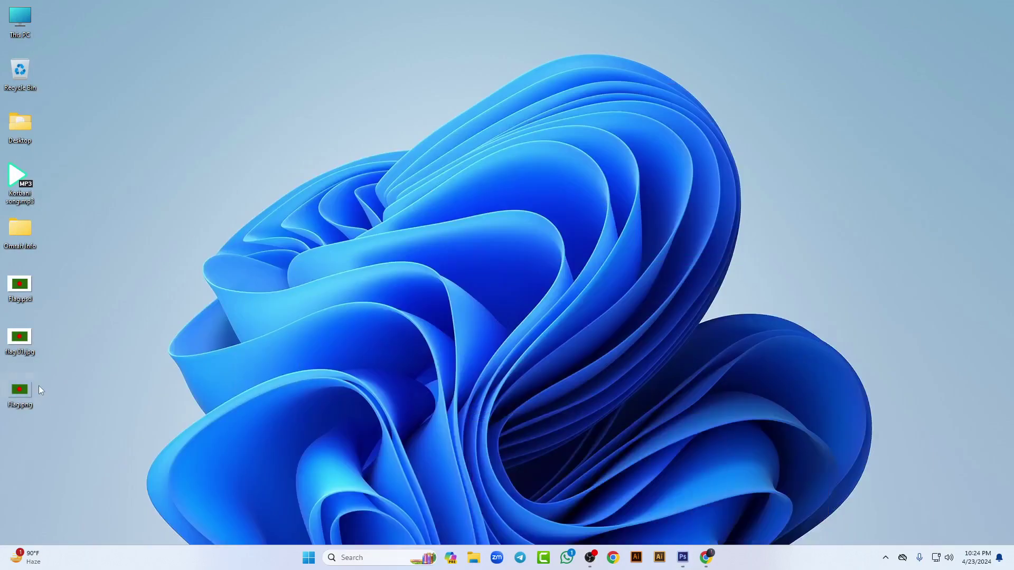
Step: Arrange Flag.png below flag 01.jpg in the desktop icon column and bring Google Meet forward
drag(23, 390, 210, 212)
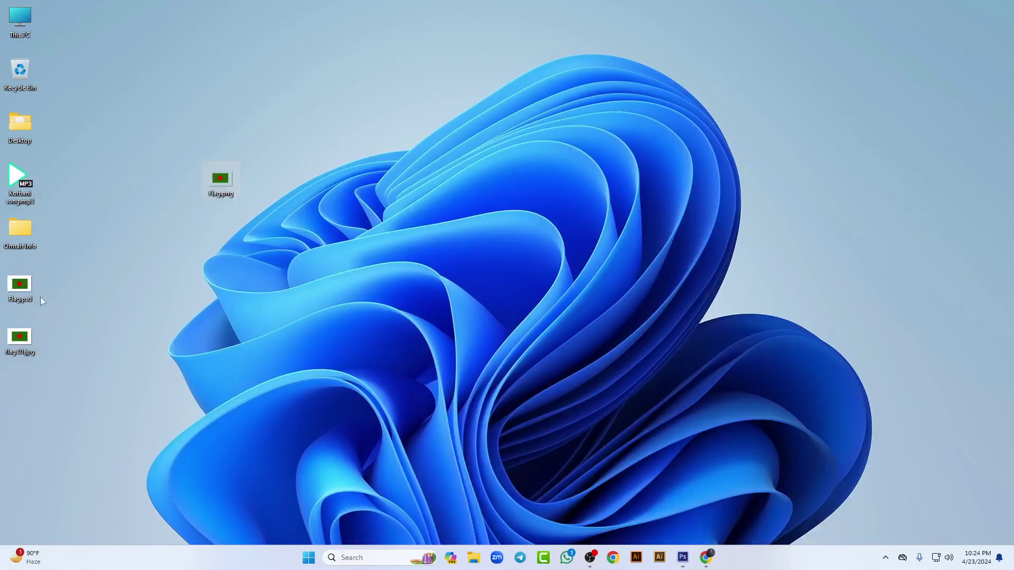
mouse_move(30, 338)
mouse_down()
mouse_move(196, 150)
mouse_move(193, 169)
mouse_move(21, 338)
mouse_up()
drag(219, 183, 127, 301)
drag(28, 377, 29, 383)
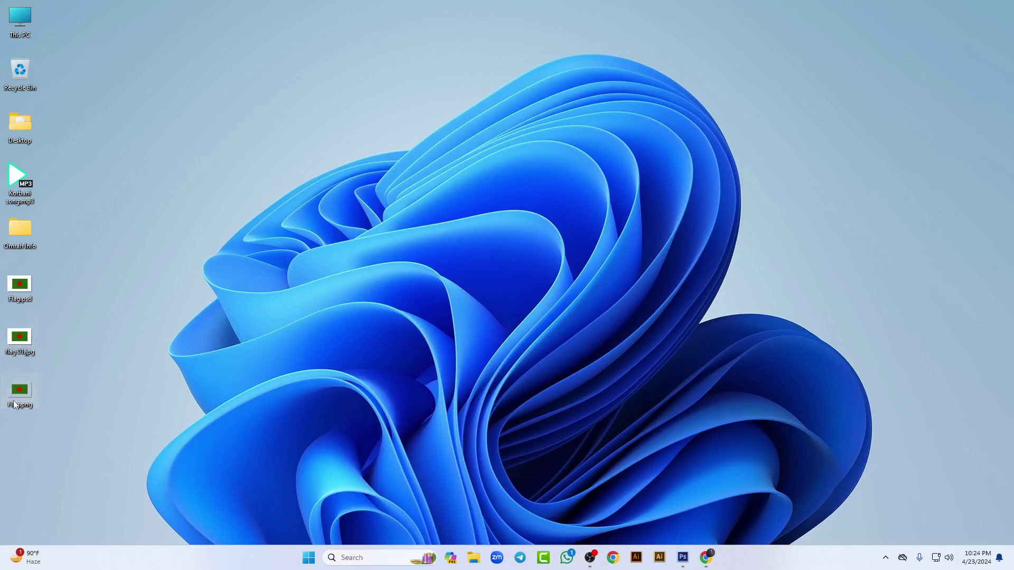
mouse_move(706, 558)
click(682, 483)
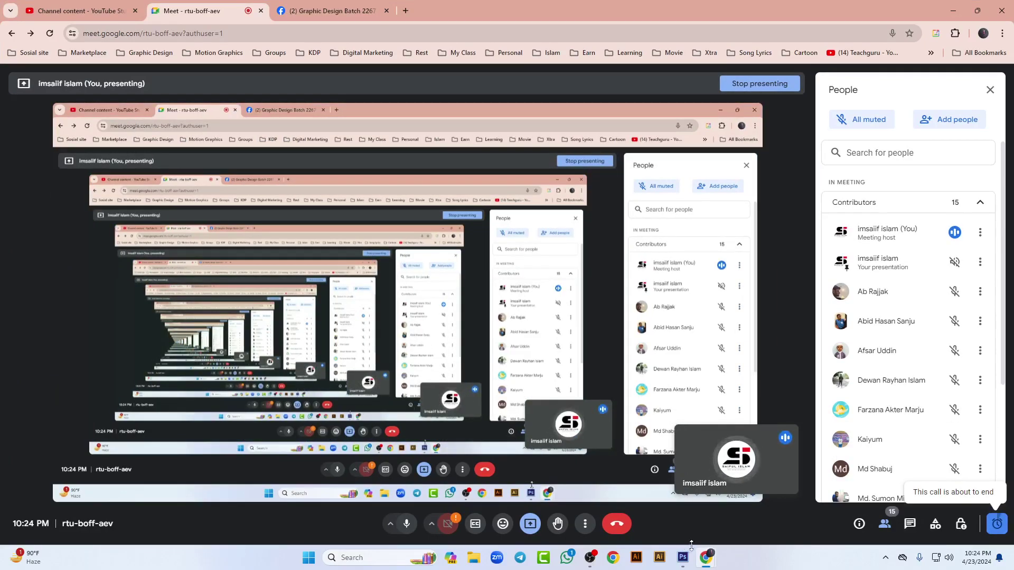
Step: Pause the OBS screen recording and unmute the host's microphone in Meet
mouse_move(590, 557)
click(635, 484)
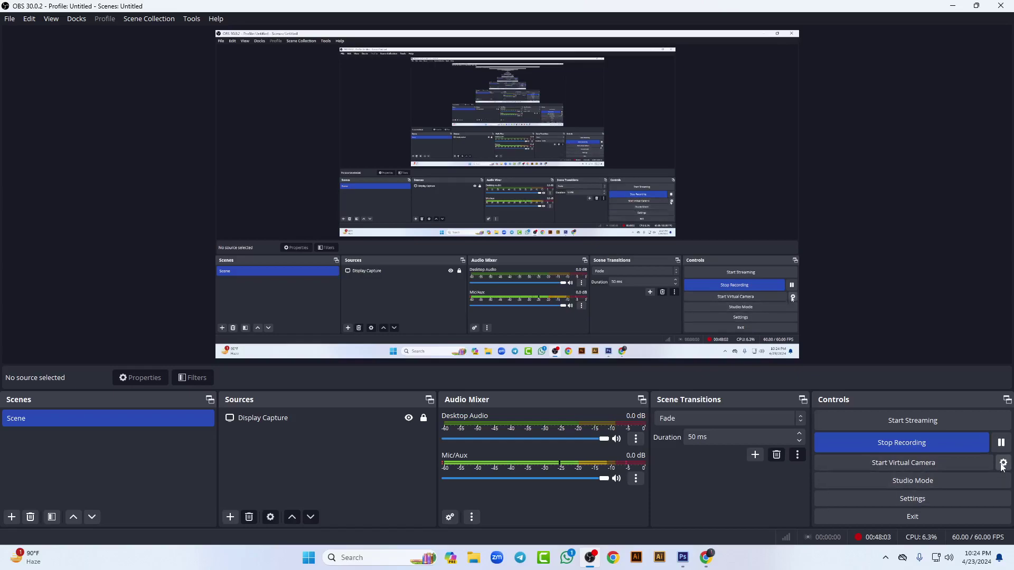
click(1002, 443)
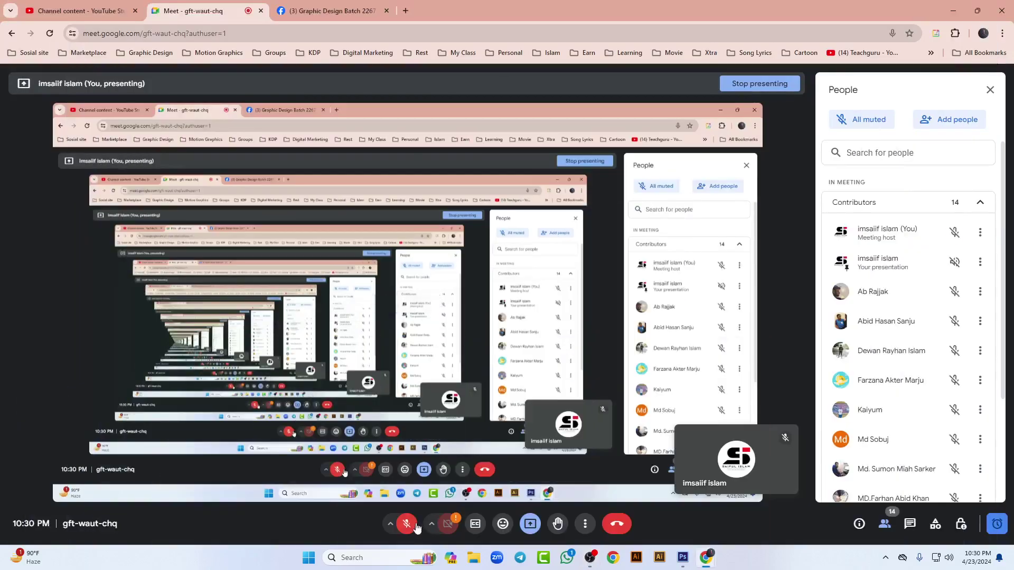
click(416, 526)
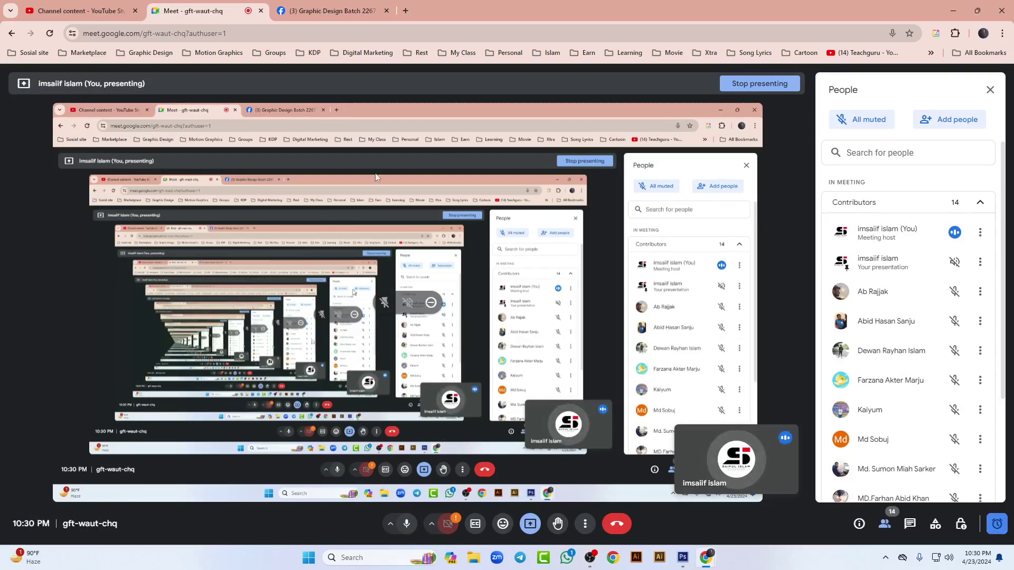
Step: Glance at the Facebook group tab, then return to the Google Meet tab
click(321, 11)
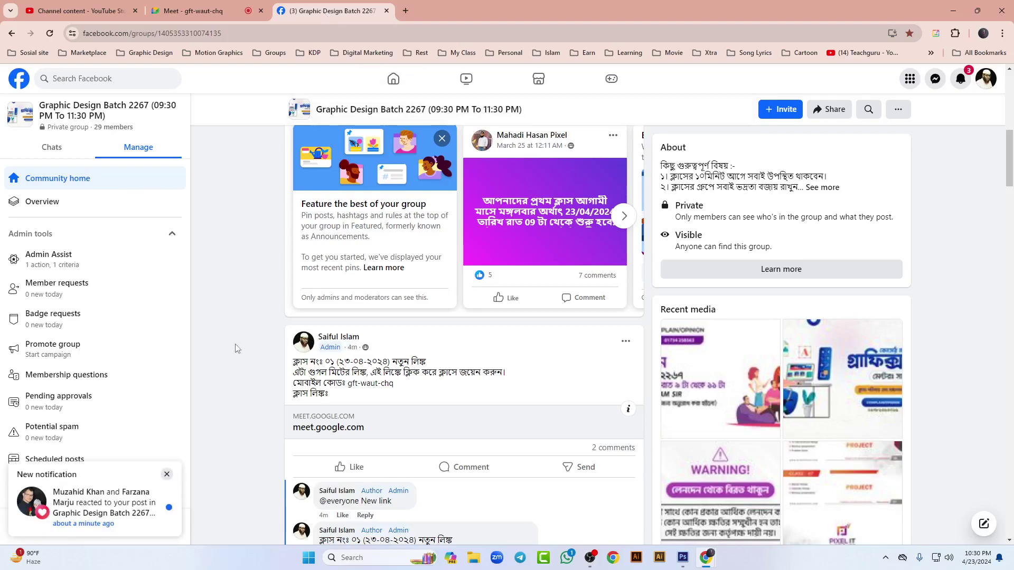
scroll(236, 348, up, 4)
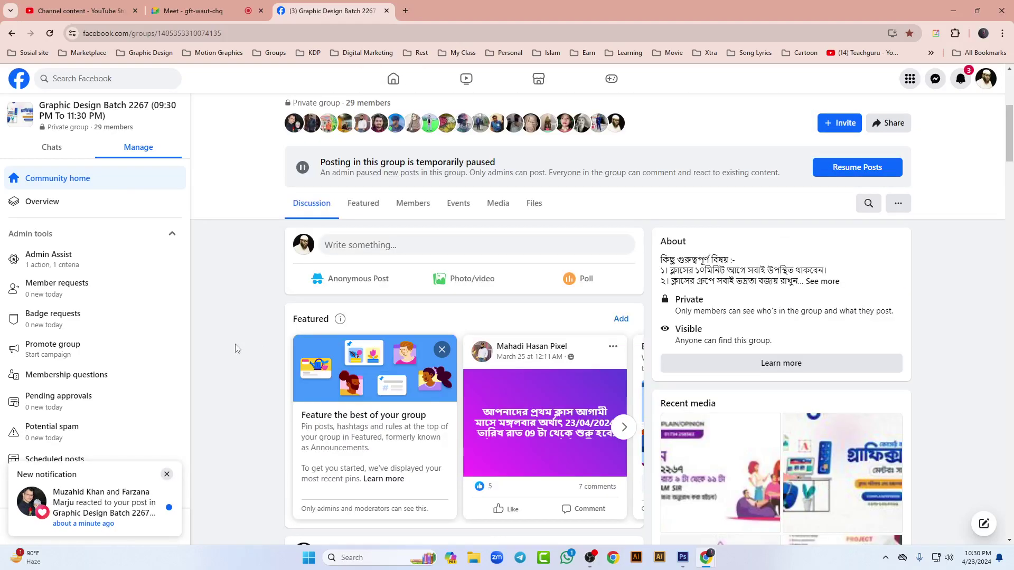
scroll(236, 349, down, 5)
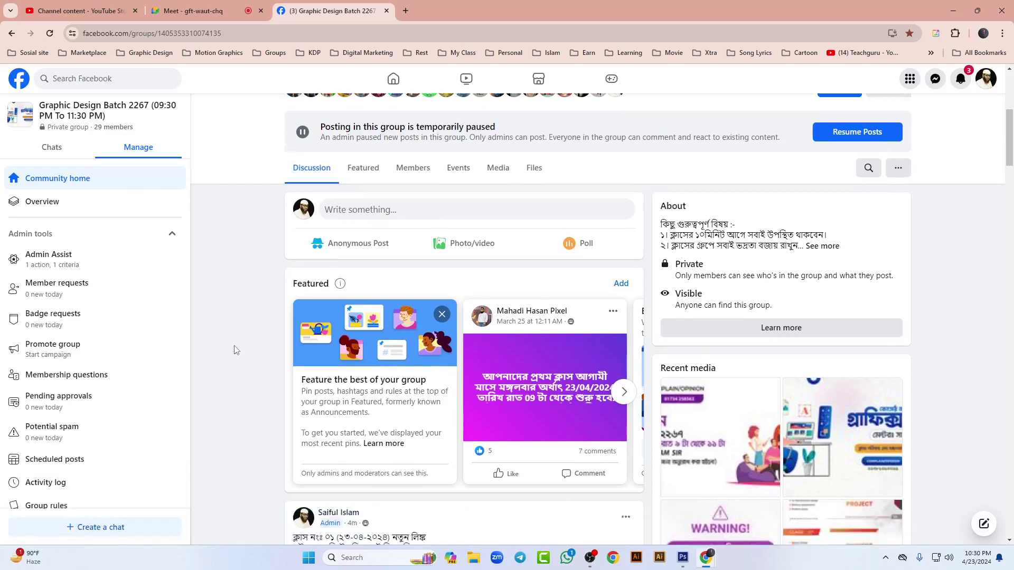
key(ctrl+shift+Tab)
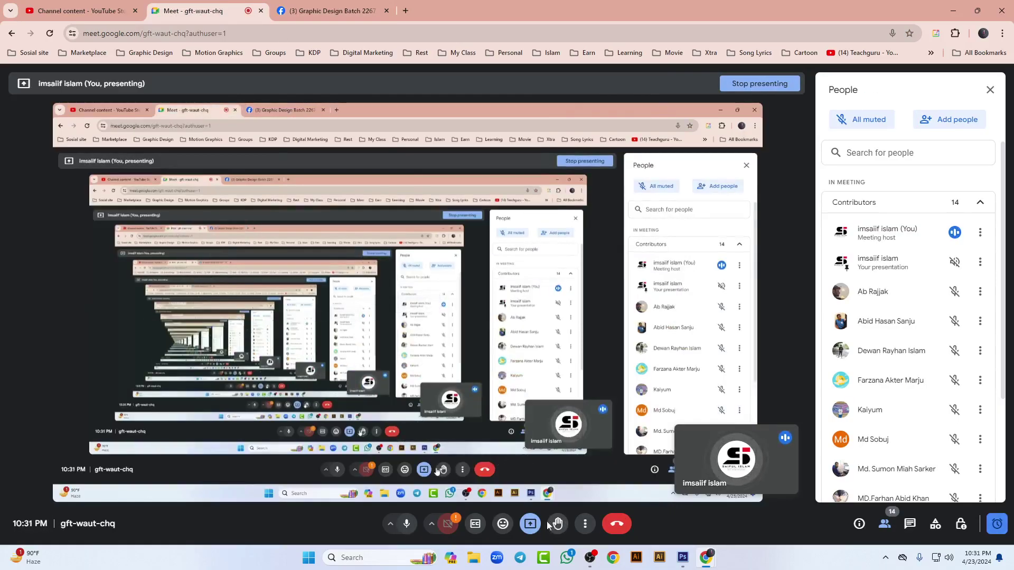
Step: Cancel sharing something different from Meet's presenting options, then minimize OBS
click(530, 523)
click(602, 475)
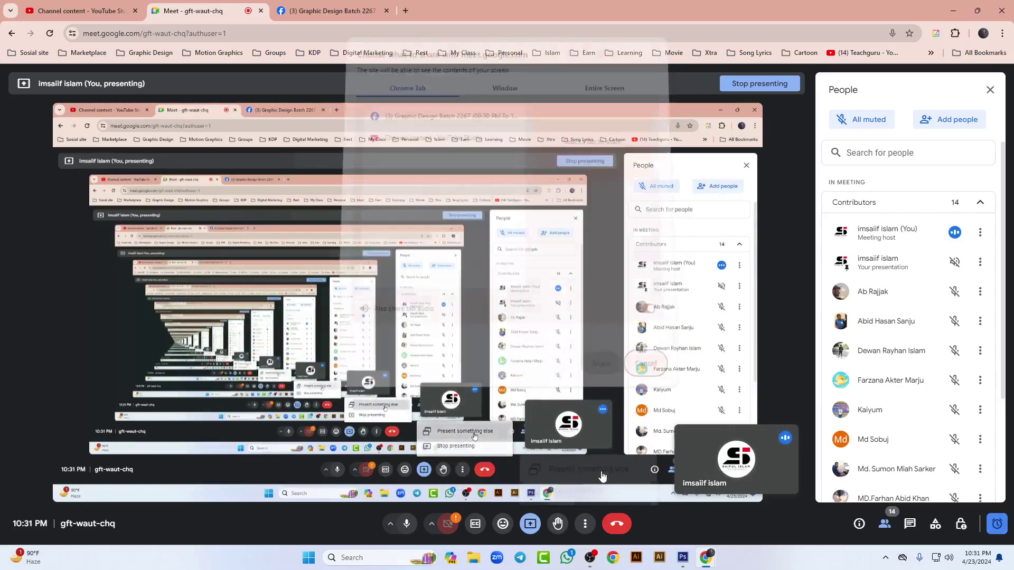
click(635, 361)
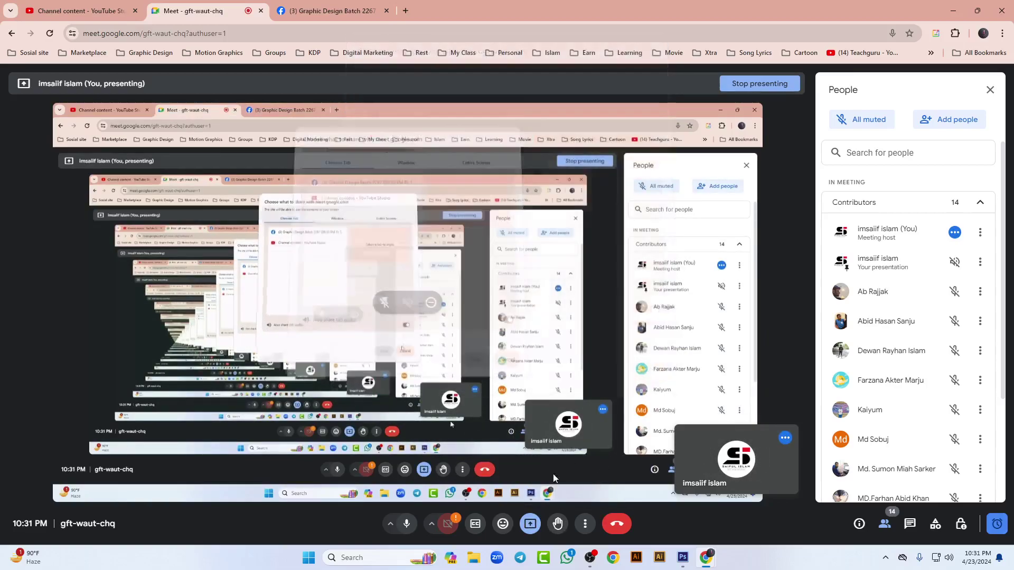
click(531, 523)
click(581, 489)
key(alt+Tab)
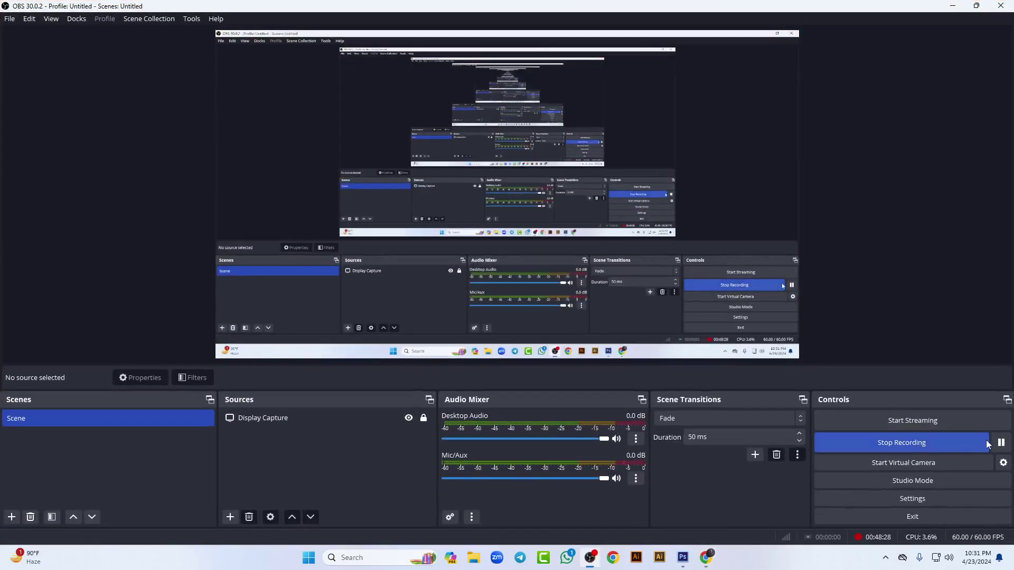
click(953, 5)
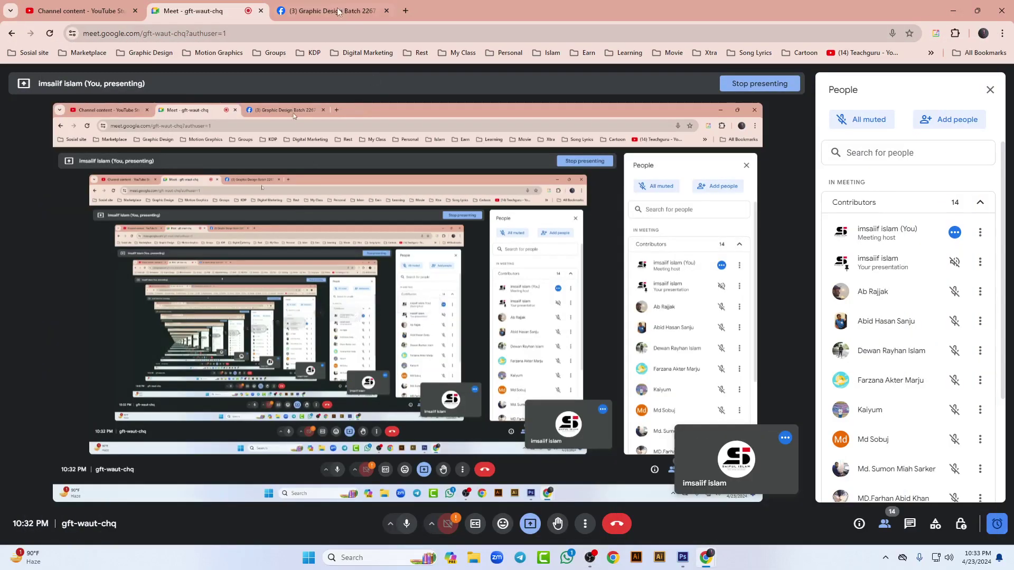
Step: Browse the homework post's flag photos in Facebook's viewer, close it, and return to Photoshop
click(338, 11)
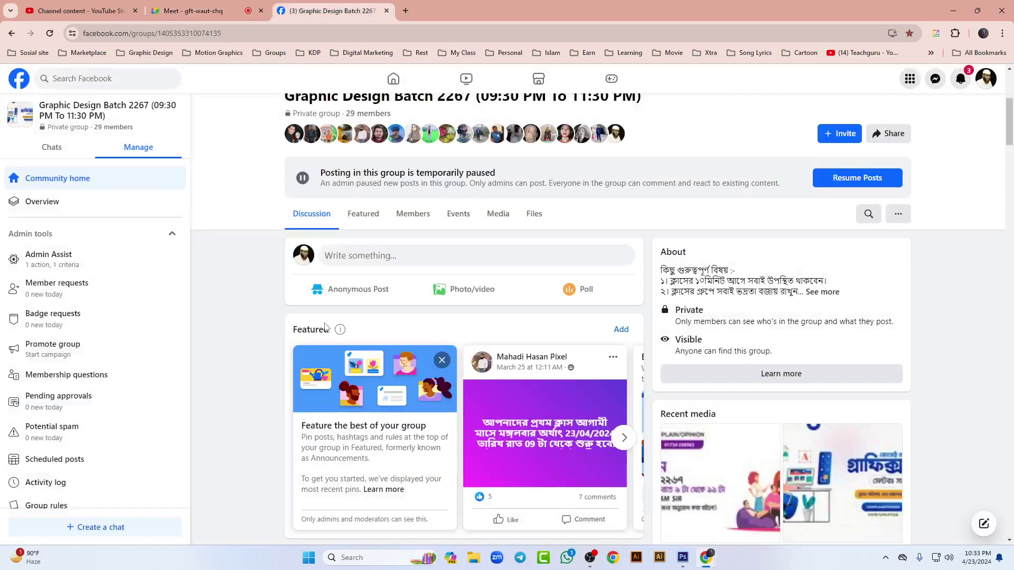
scroll(321, 318, down, 15)
scroll(322, 323, down, 2)
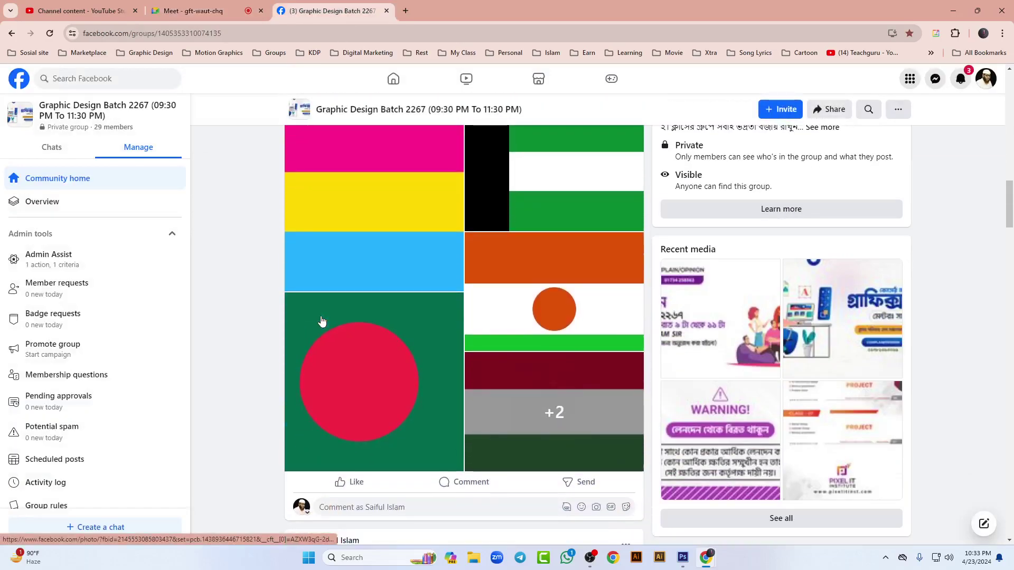
scroll(322, 320, up, 1)
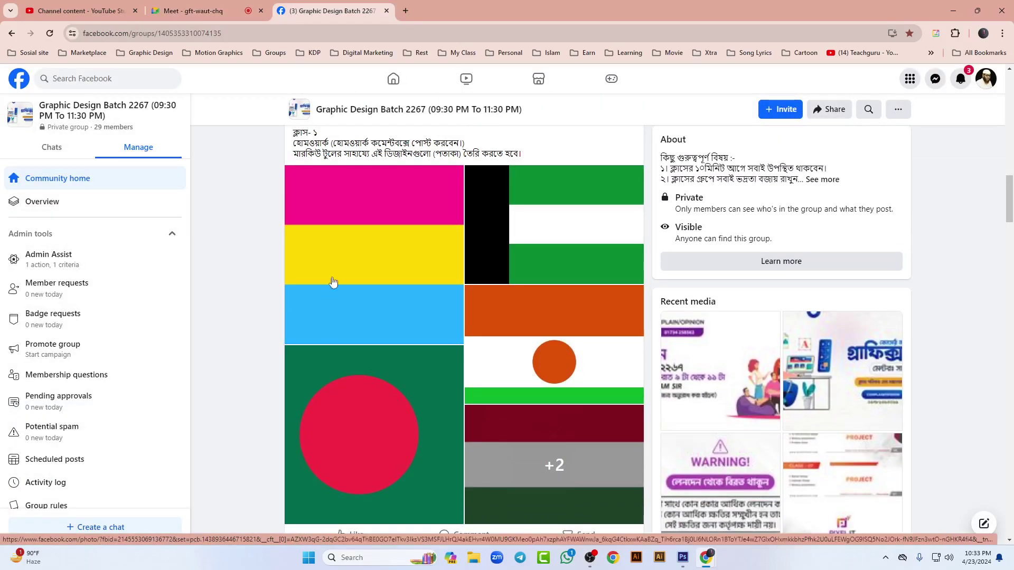
click(328, 294)
key(Right)
key(Right)
key(Right)
key(Right)
key(Right)
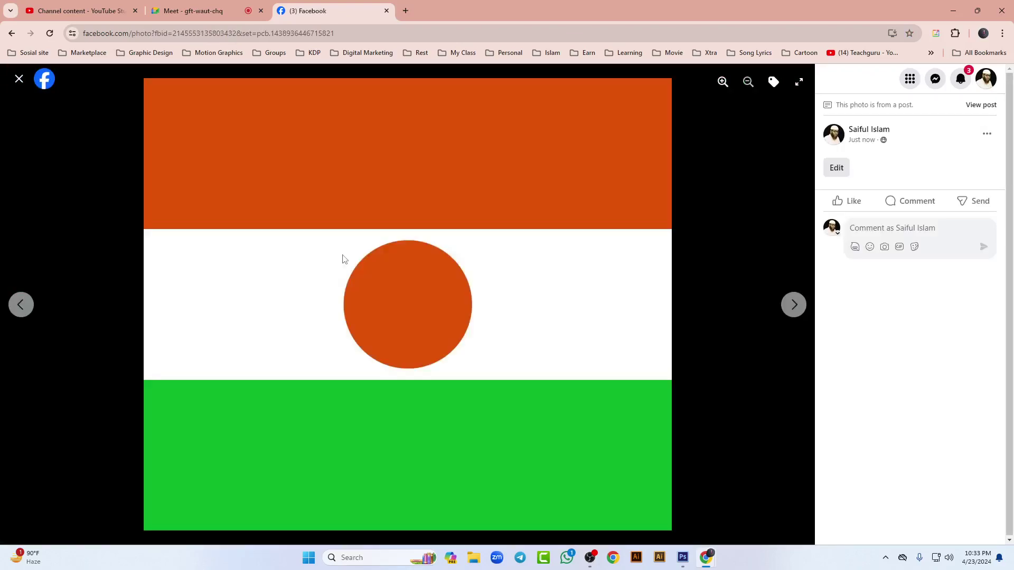
key(Right)
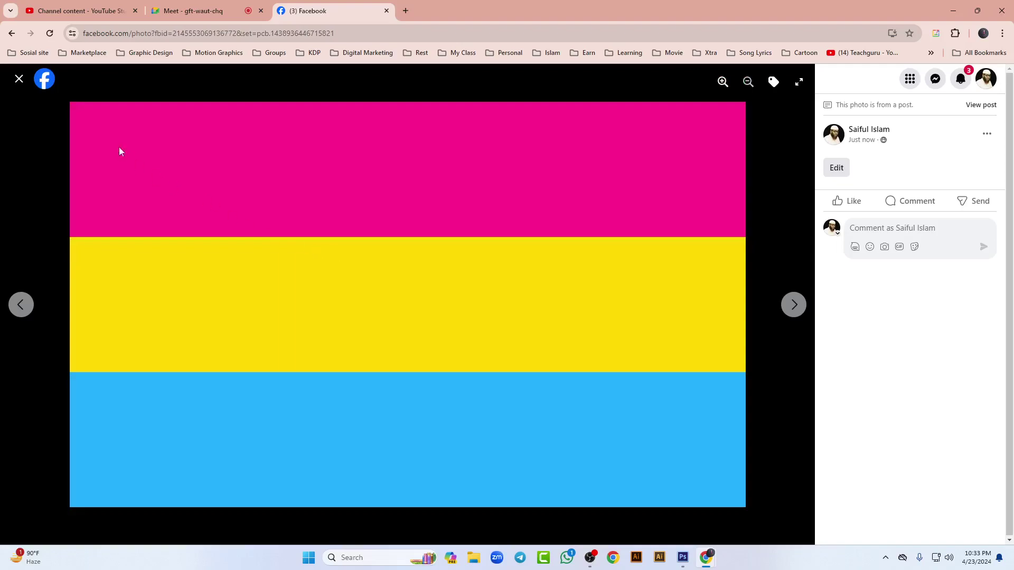
click(20, 81)
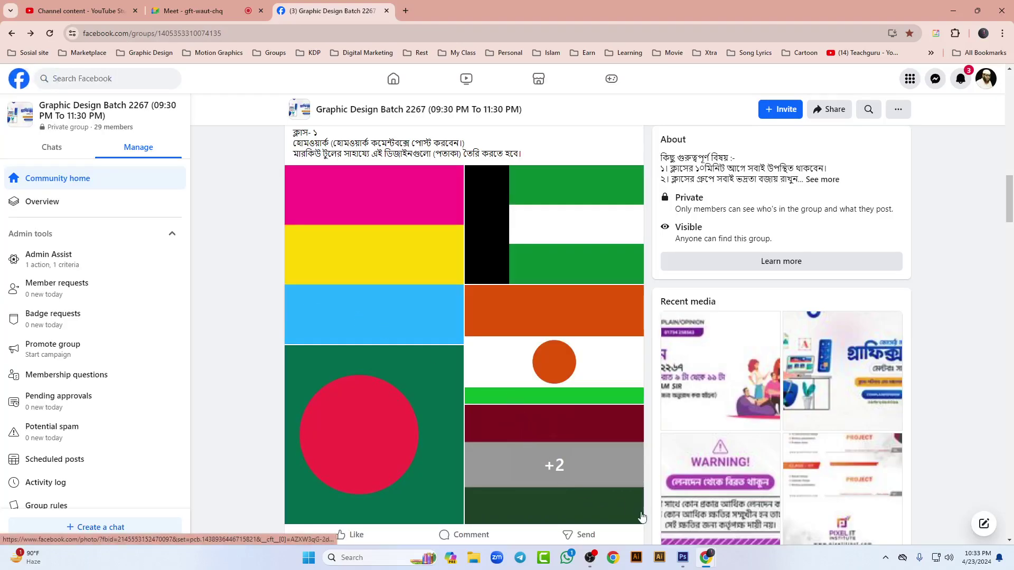
click(683, 558)
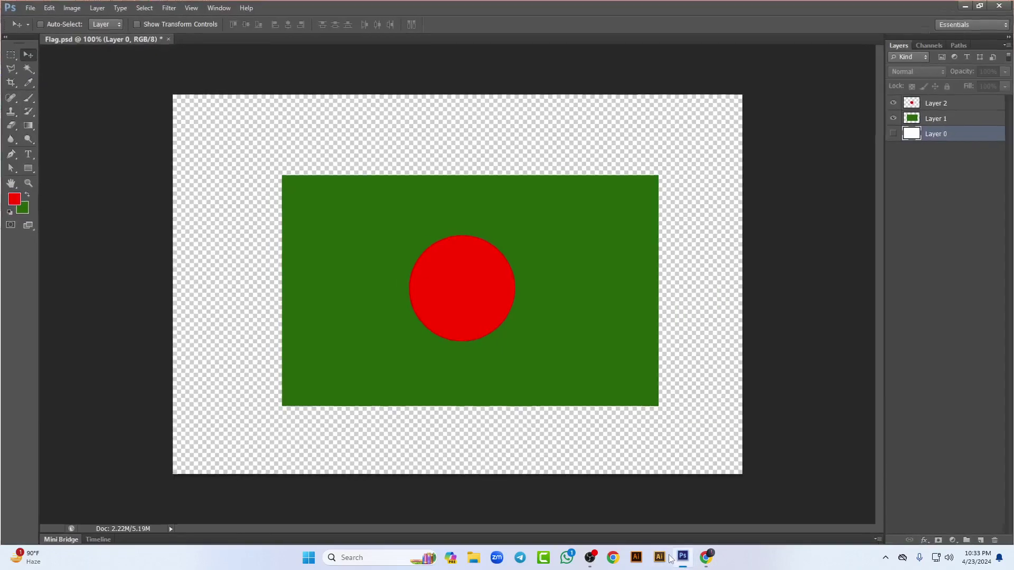
Step: Pick the Move tool and make the white Layer 0 background visible again
click(11, 55)
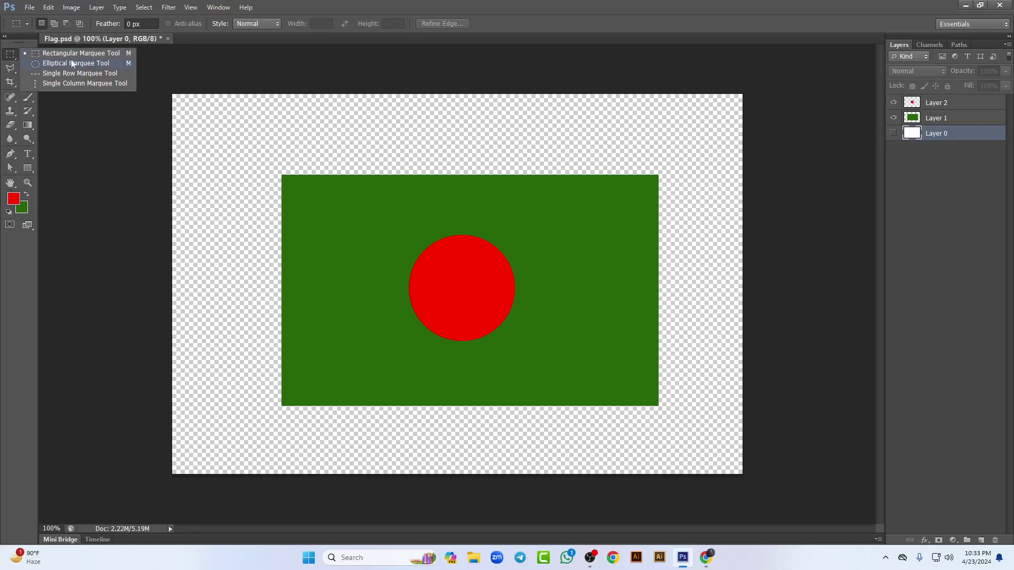
click(29, 57)
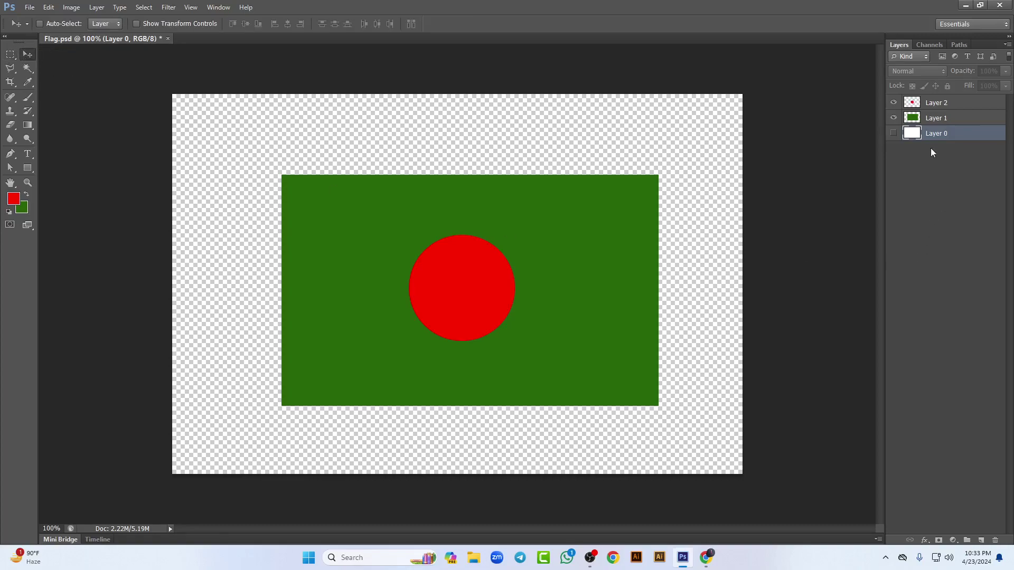
click(893, 134)
Step: Minimize Photoshop, check the Meet call, then attach a photo to the flag post's comment
click(965, 5)
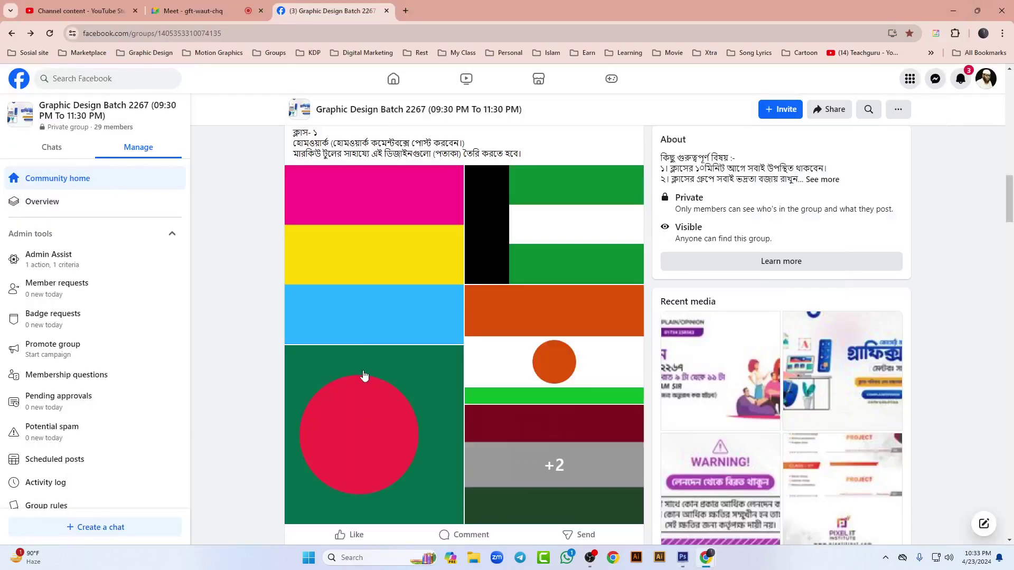
click(196, 11)
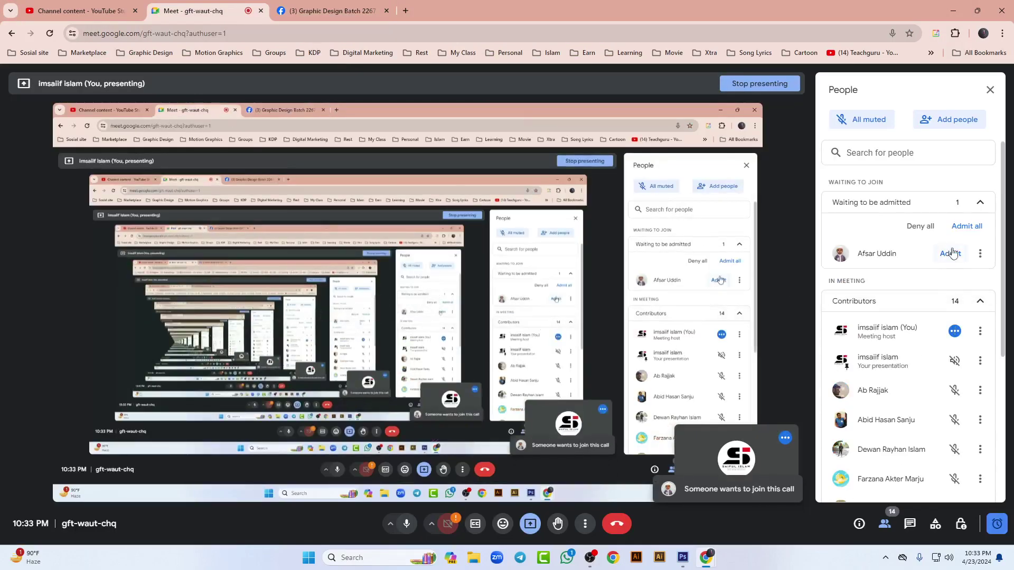
click(323, 9)
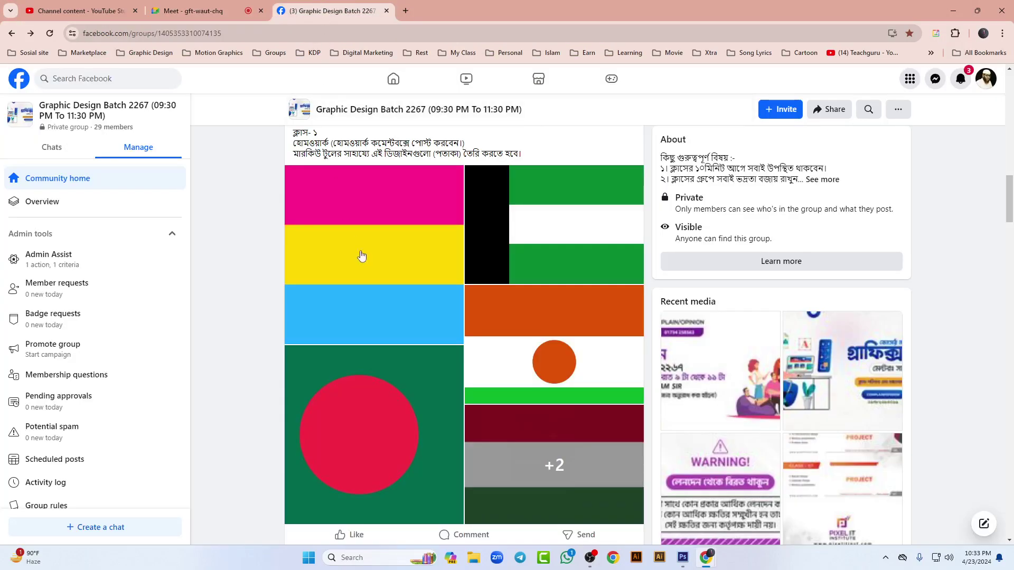
scroll(241, 319, down, 4)
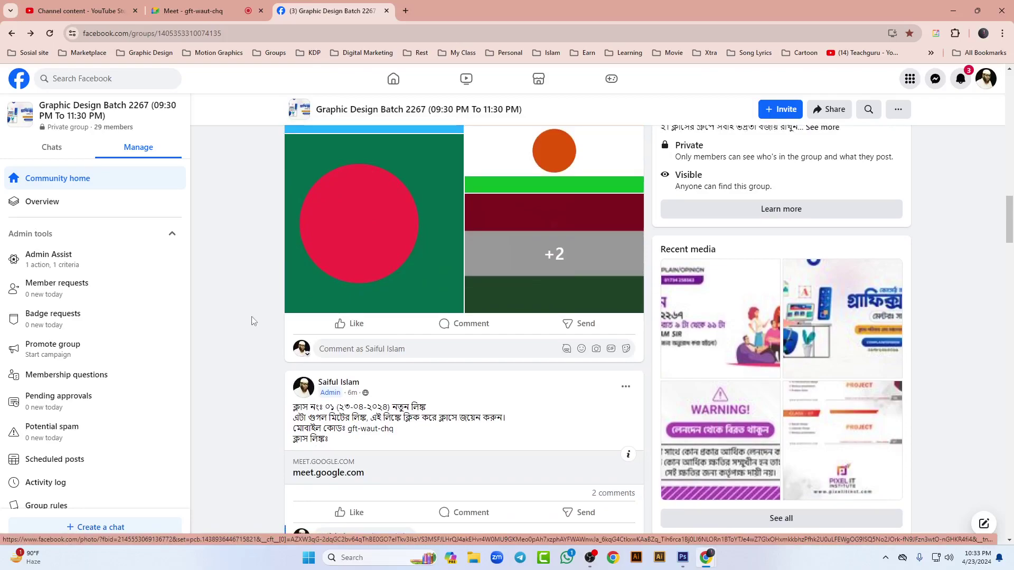
scroll(378, 287, up, 5)
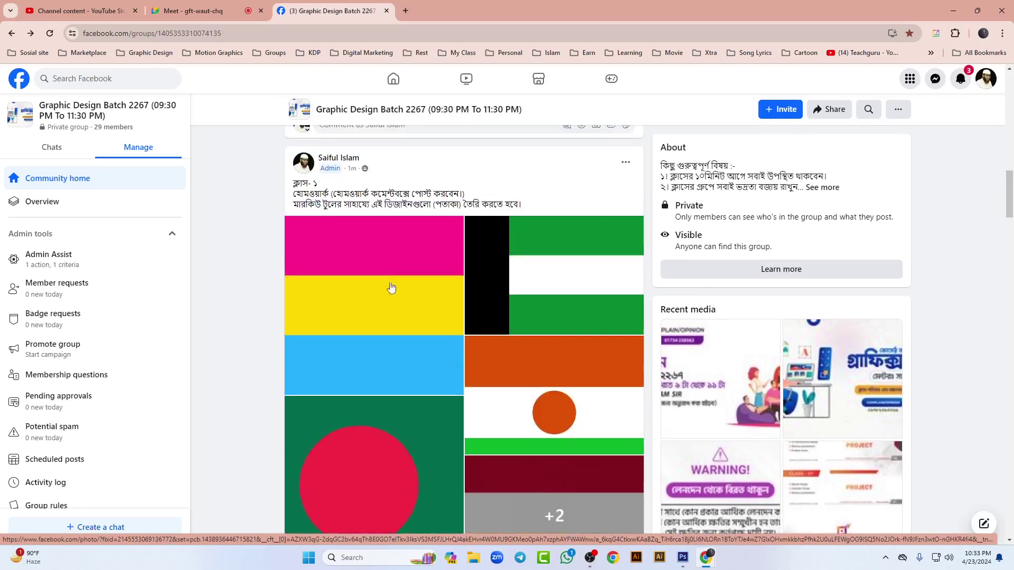
scroll(419, 315, down, 5)
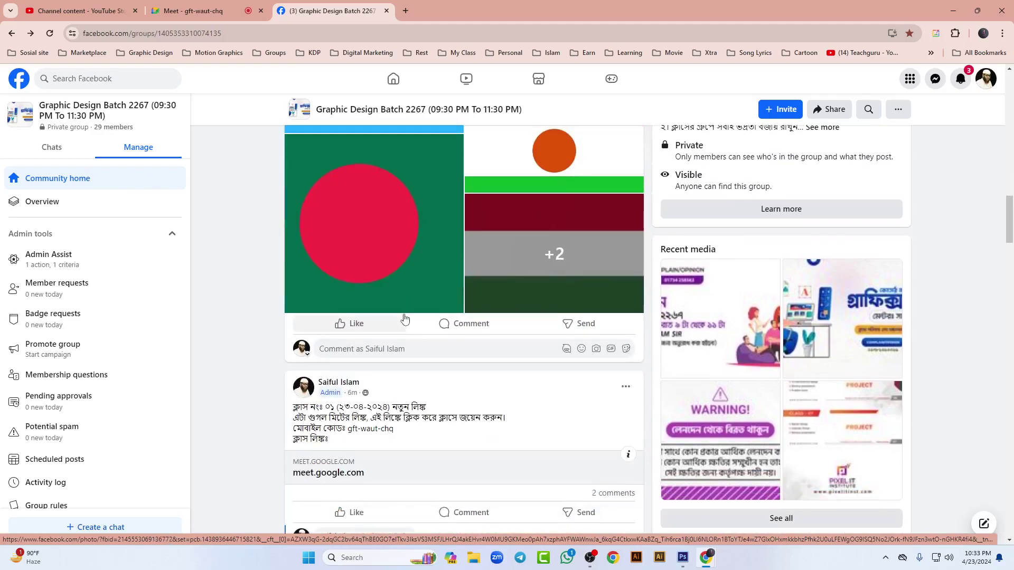
click(597, 350)
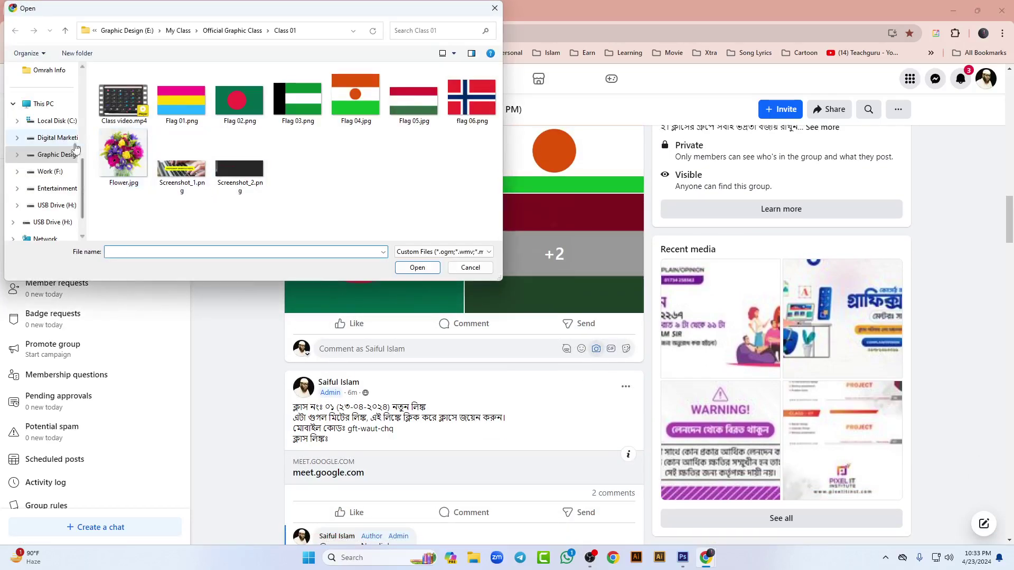
Step: Attach flag 01.jpg from the Desktop and post it as a comment on the flag post
scroll(77, 148, up, 4)
click(44, 86)
click(246, 101)
click(416, 268)
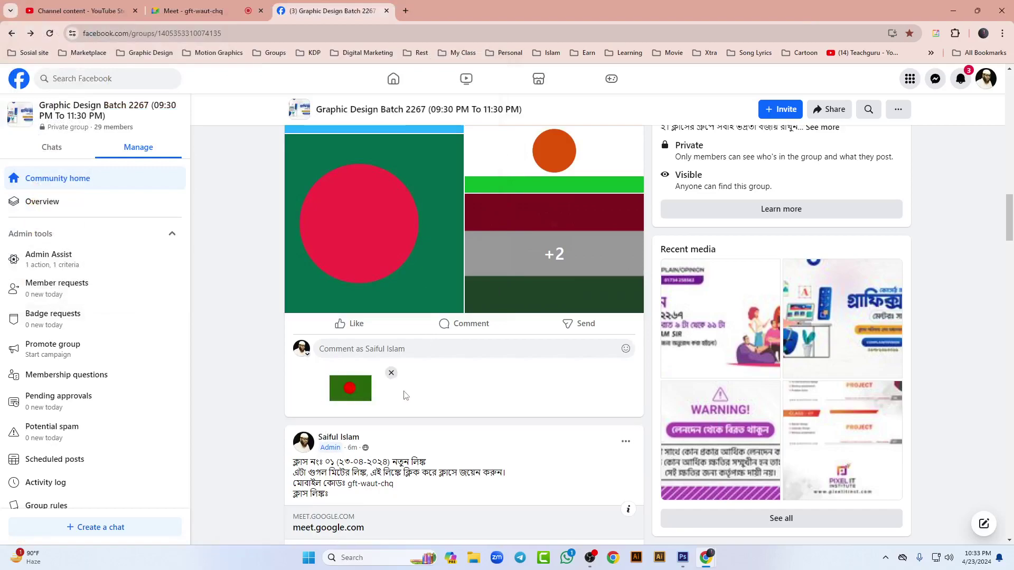
click(394, 349)
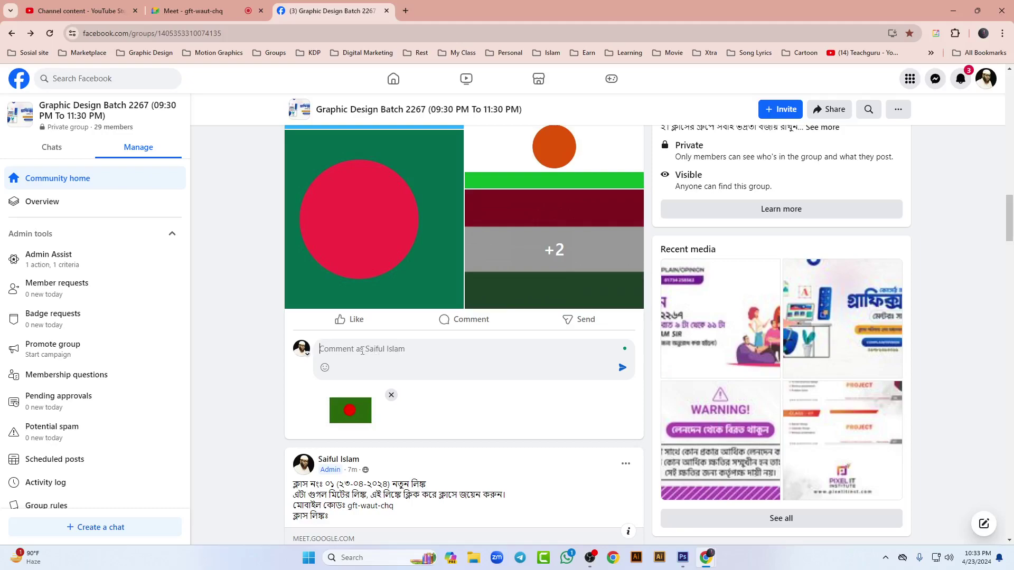
key(Return)
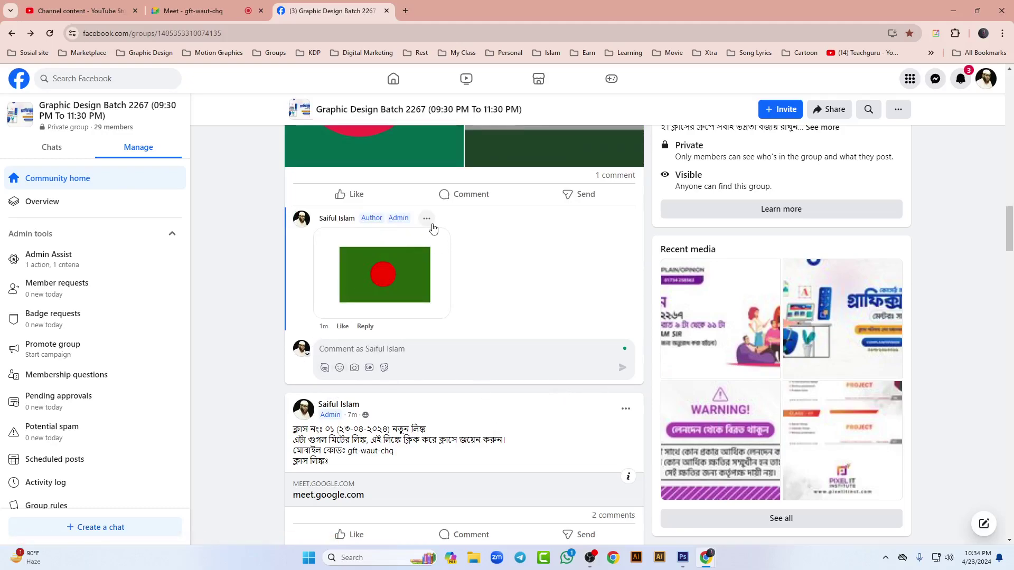
Step: Delete the flag image comment, confirm it, and scroll through the group feed
click(426, 219)
click(378, 263)
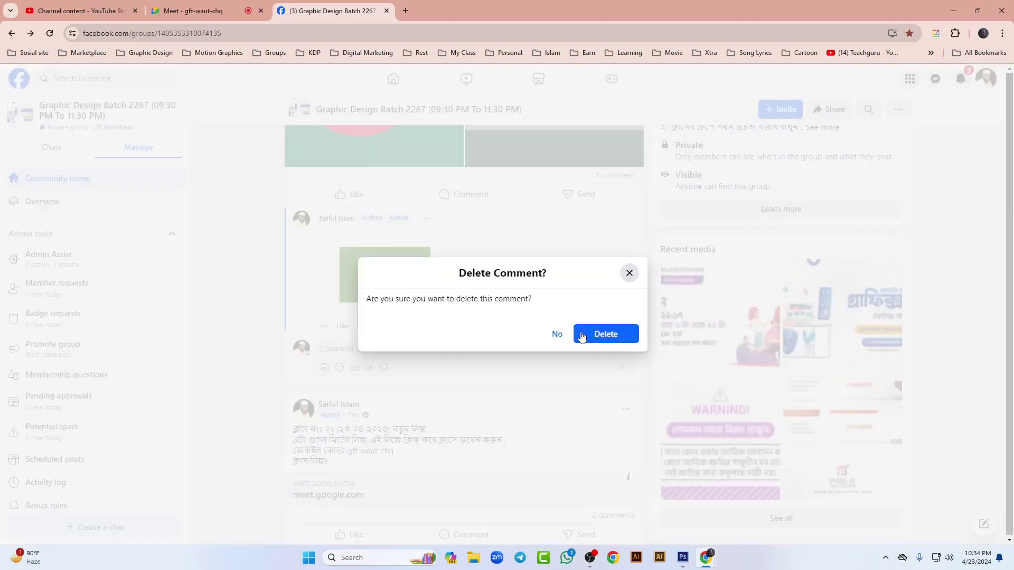
click(605, 338)
scroll(217, 311, up, 4)
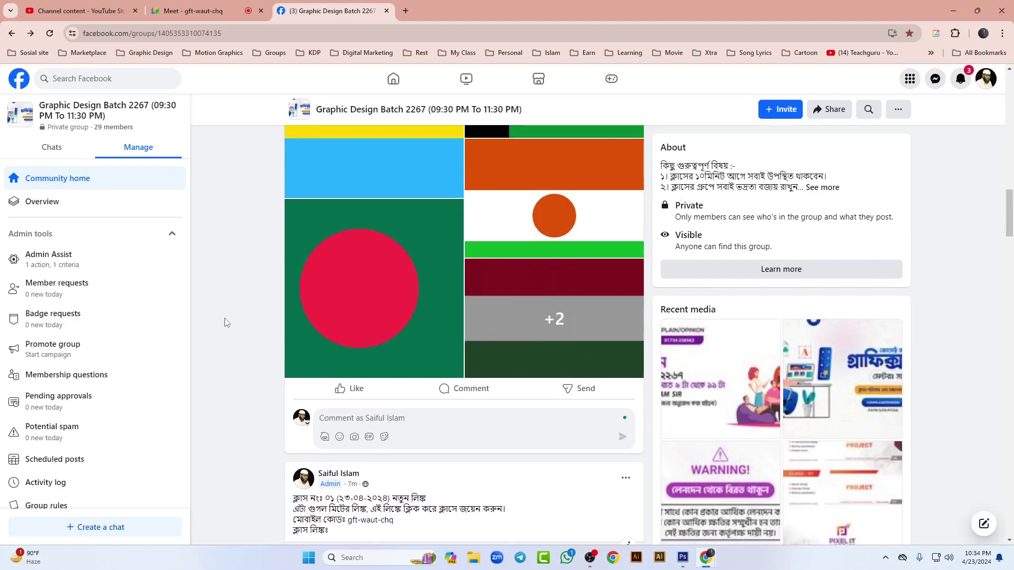
scroll(237, 339, down, 3)
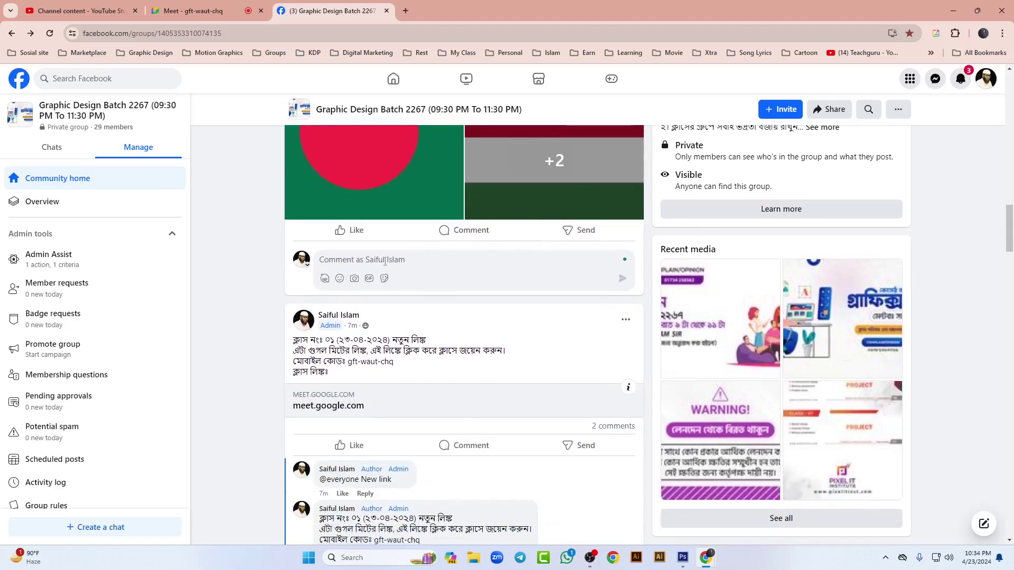
scroll(235, 369, up, 10)
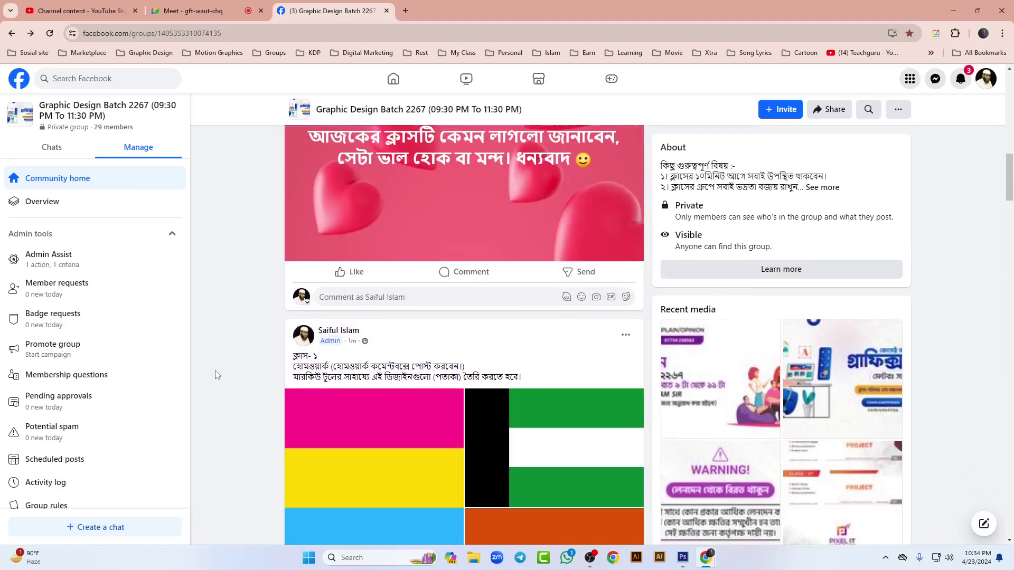
scroll(215, 362, down, 9)
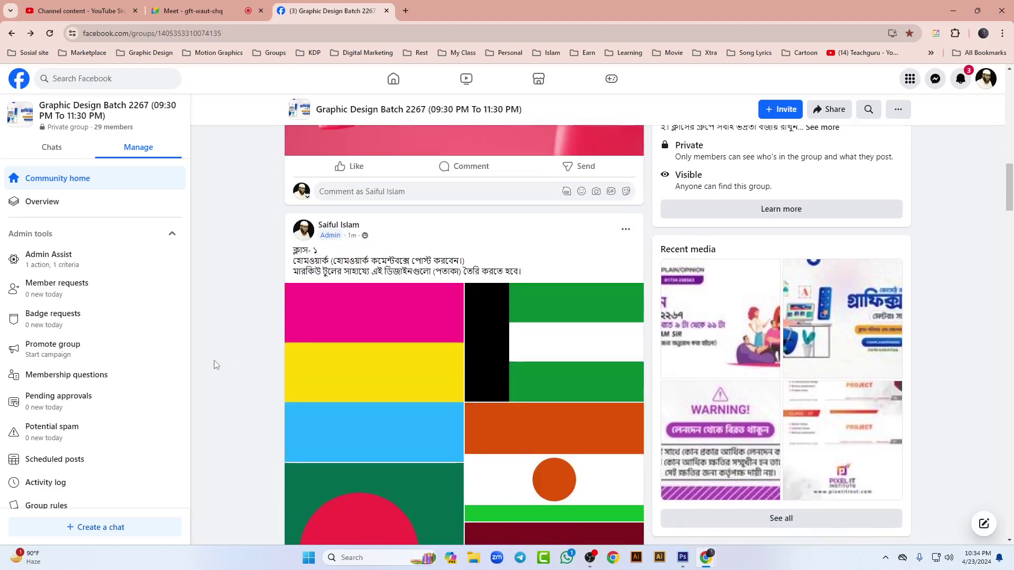
scroll(221, 370, down, 10)
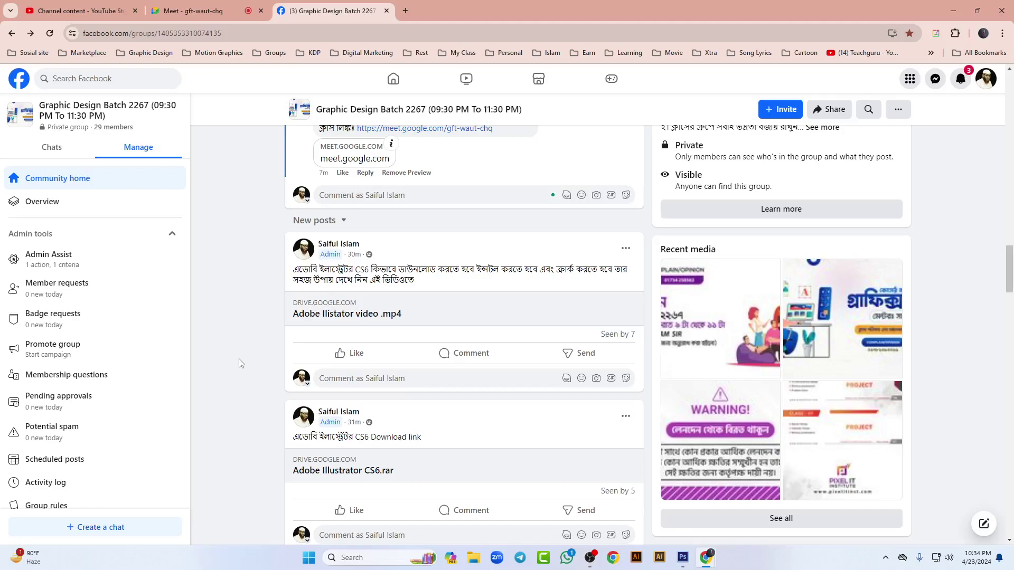
scroll(240, 364, up, 5)
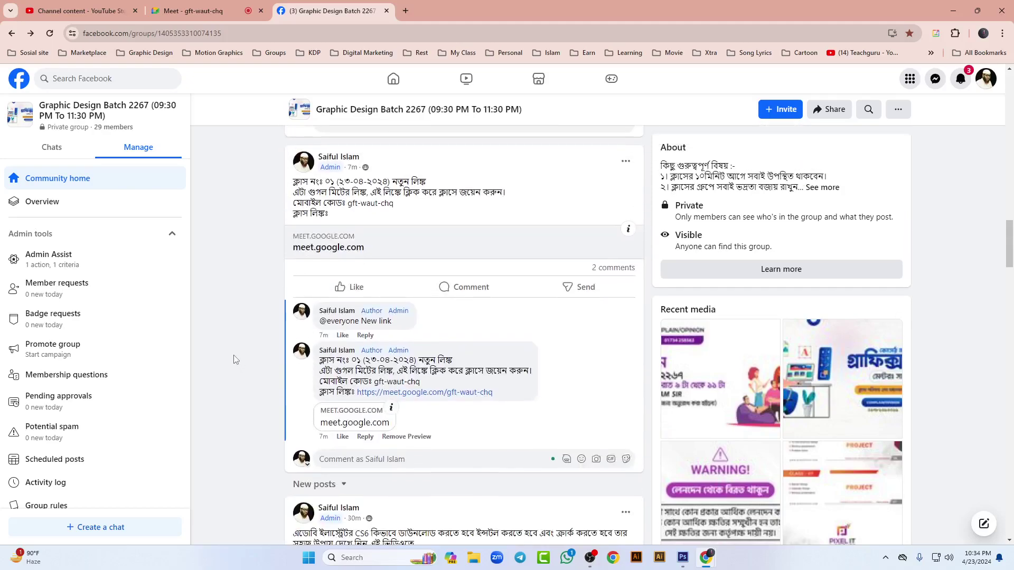